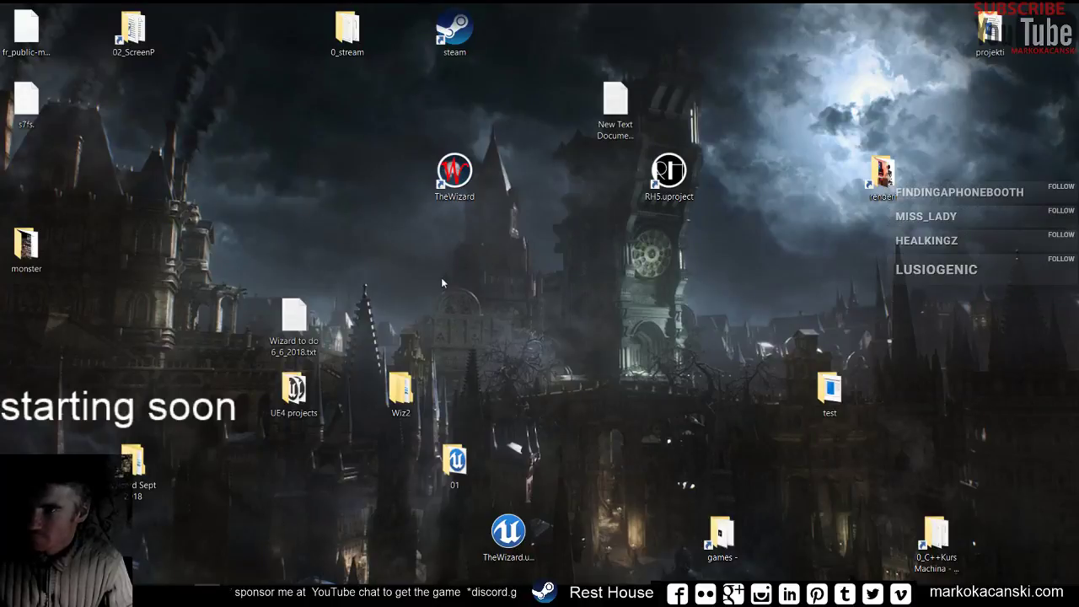
Save and build Source.cpp in Visual Studio, then minimise the editor to show the desktop.
{"action": "key", "text": "alt+Tab"}
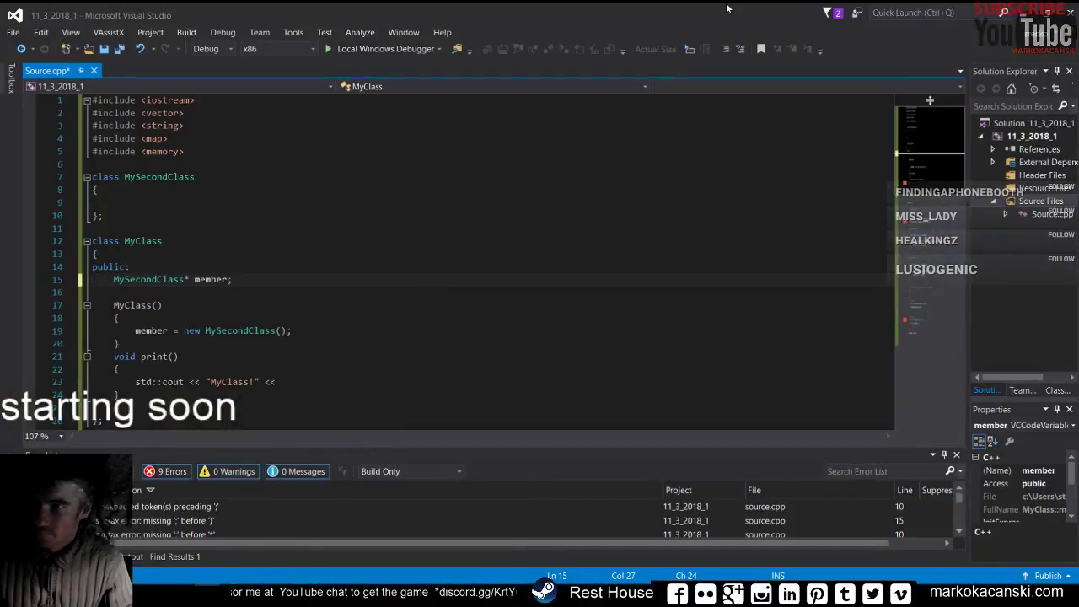
{"action": "double_click", "coordinate": [726, 9]}
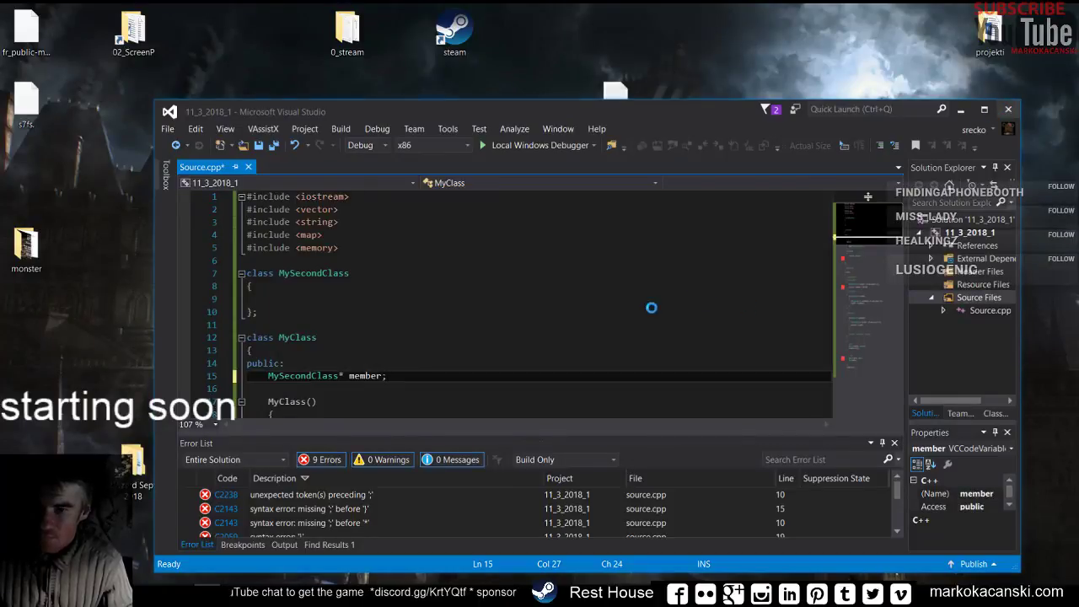
{"action": "left_click", "coordinate": [574, 434]}
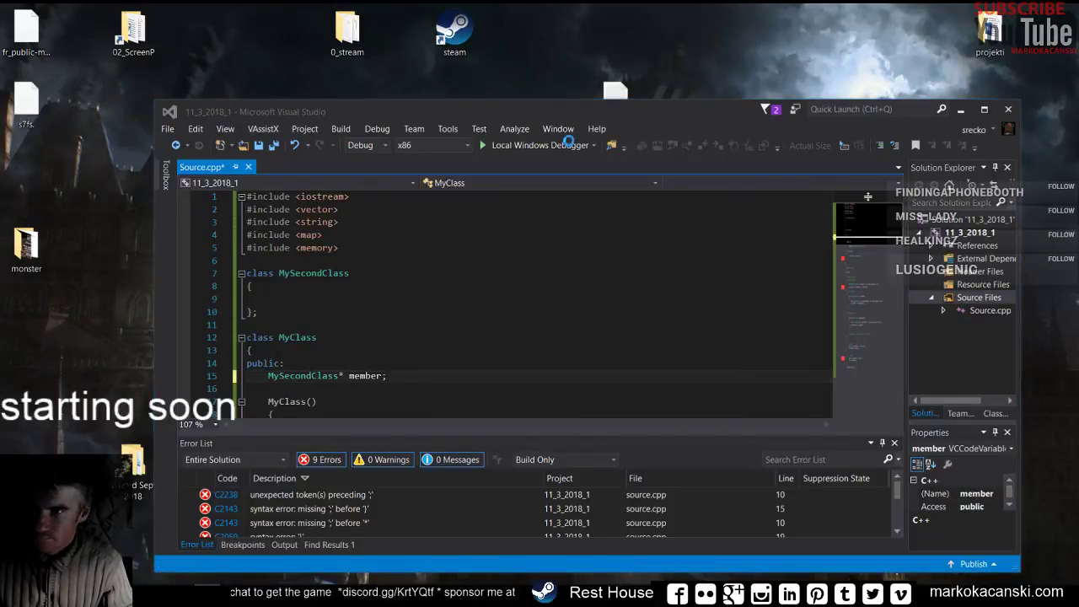
{"action": "key", "text": "super+d"}
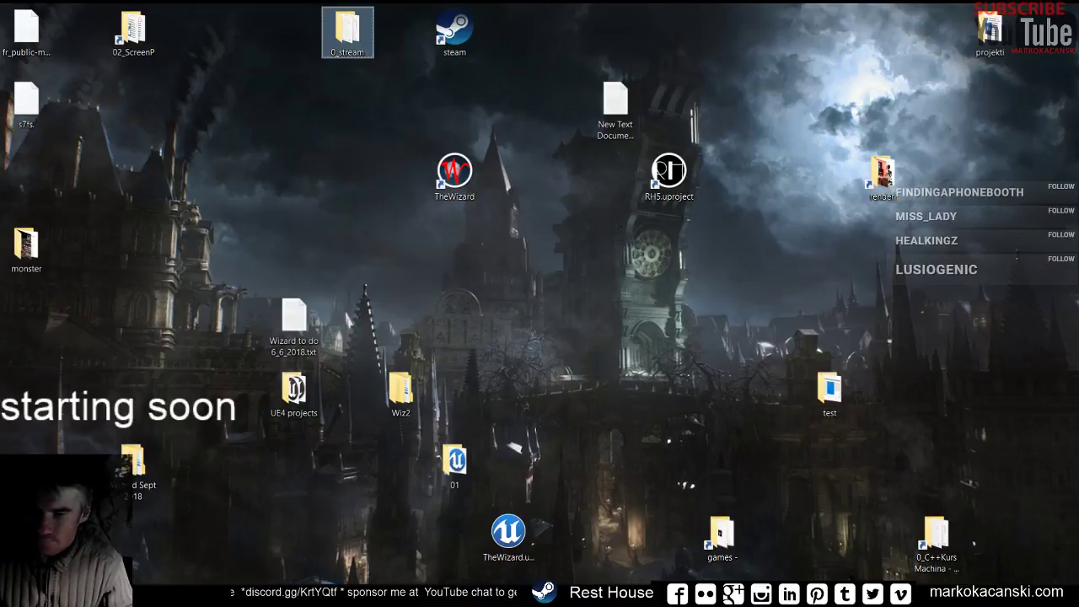
Switch to ZBrush and reload the Project LightBox, scrolling through its contents.
{"action": "key", "text": "alt+Tab"}
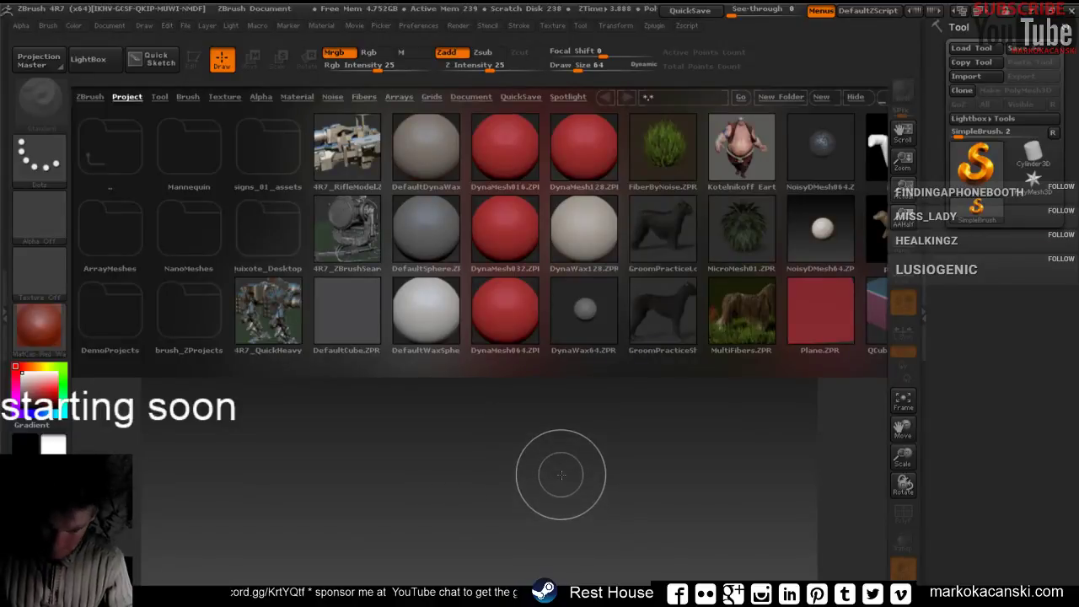
{"action": "key", "text": "comma"}
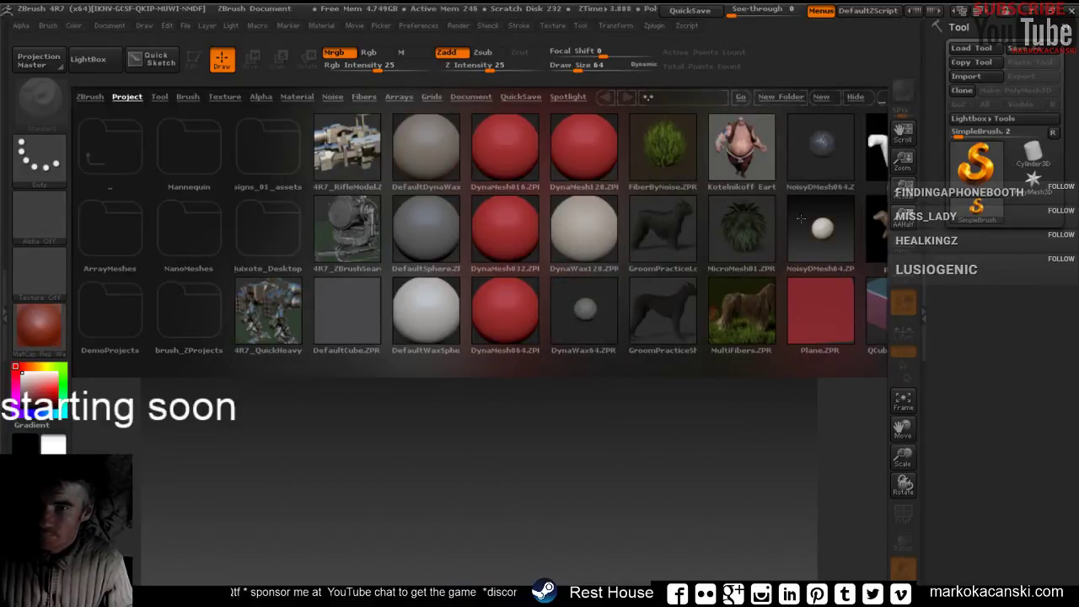
{"action": "scroll", "coordinate": [818, 246], "scroll_direction": "down", "scroll_amount": 2}
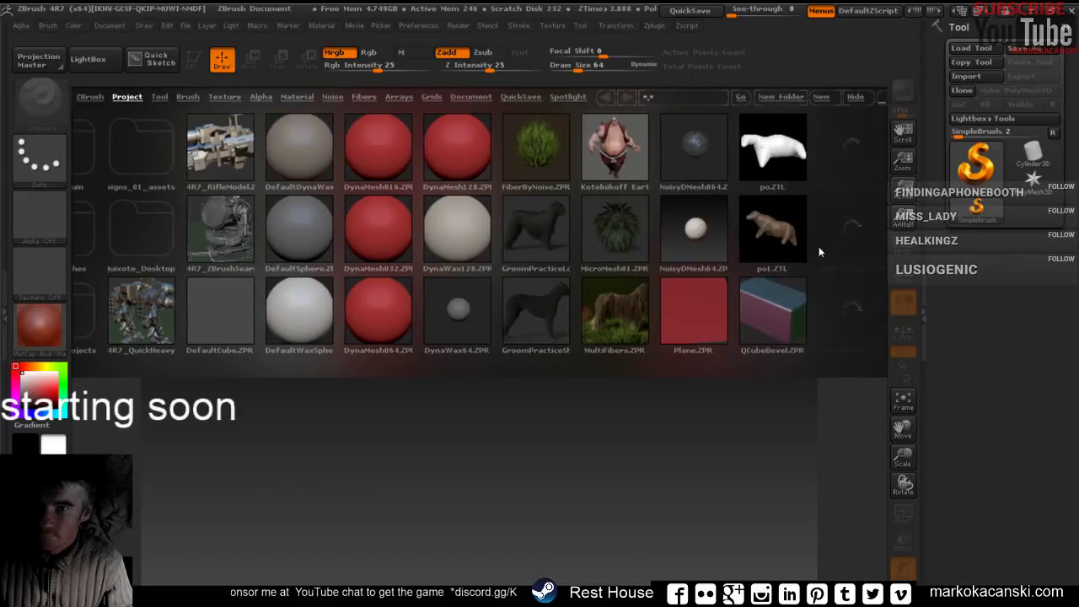
{"action": "scroll", "coordinate": [792, 261], "scroll_direction": "up", "scroll_amount": 2}
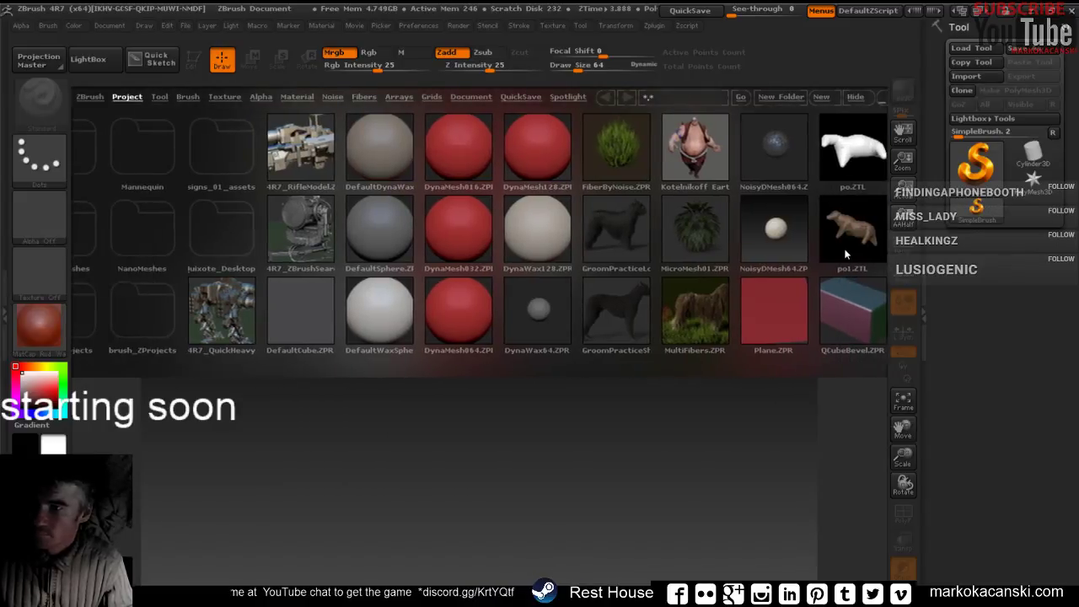
{"action": "scroll", "coordinate": [742, 321], "scroll_direction": "up", "scroll_amount": 1}
Close the LightBox, paint two pinkish square marks on the canvas, and open Task View.
{"action": "key", "text": "comma"}
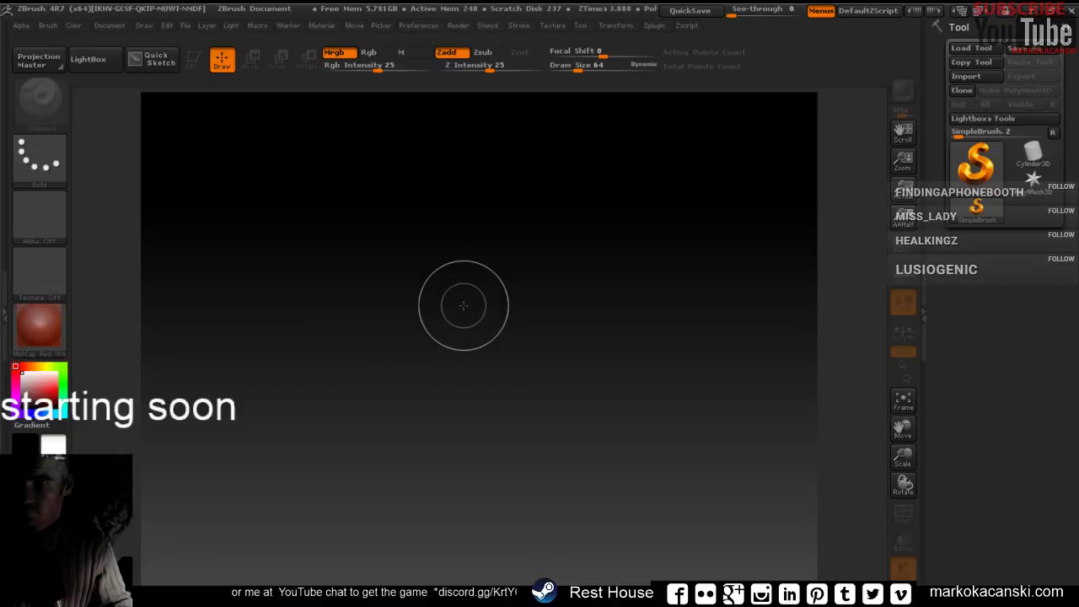
{"action": "left_click_drag", "start_coordinate": [556, 219], "coordinate": [666, 416]}
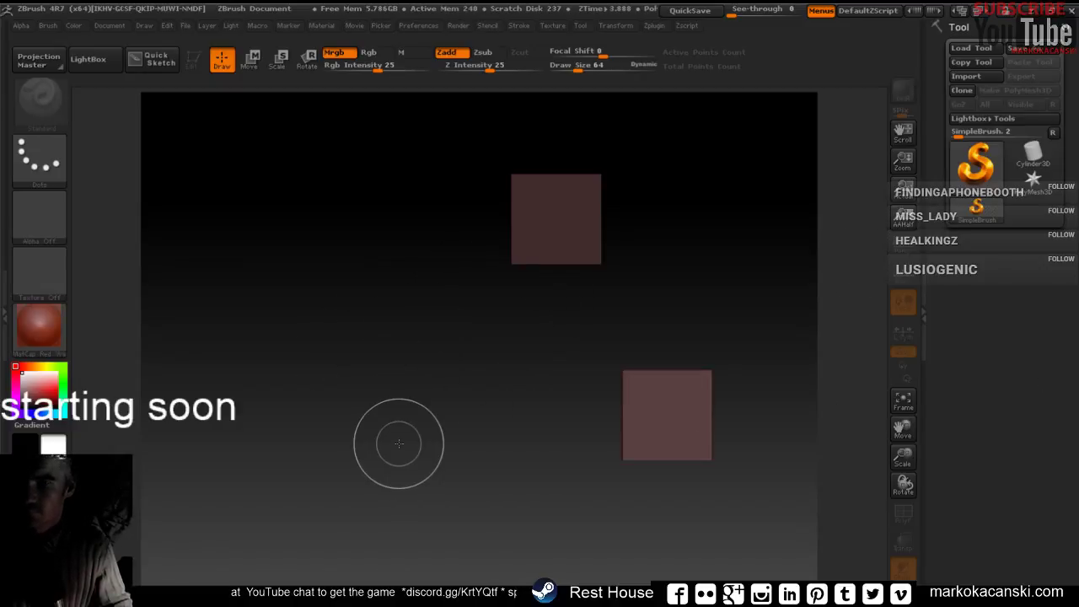
{"action": "key", "text": "super+Tab"}
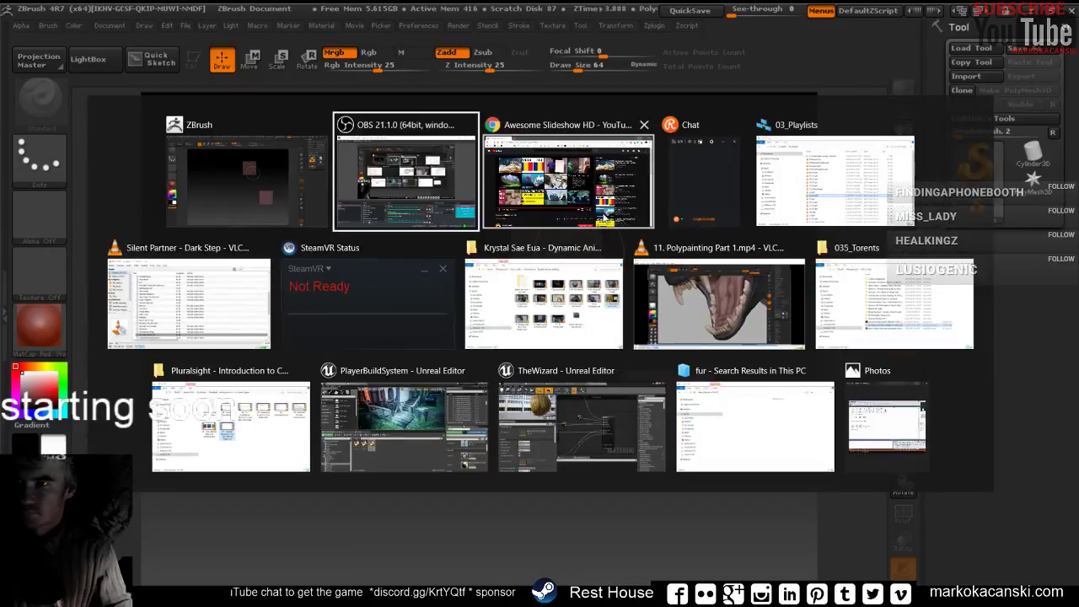
Check the Awesome Slideshow HD YouTube page in Chrome, then minimise Chrome back to ZBrush.
{"action": "left_click", "coordinate": [604, 217]}
{"action": "left_click", "coordinate": [474, 39]}
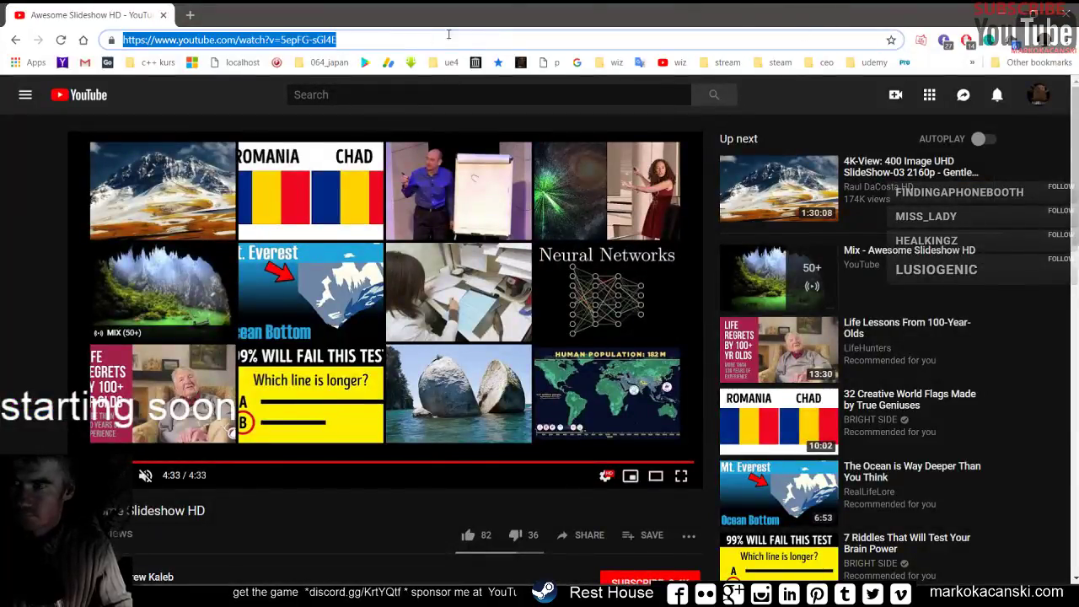
{"action": "left_click", "coordinate": [1000, 15]}
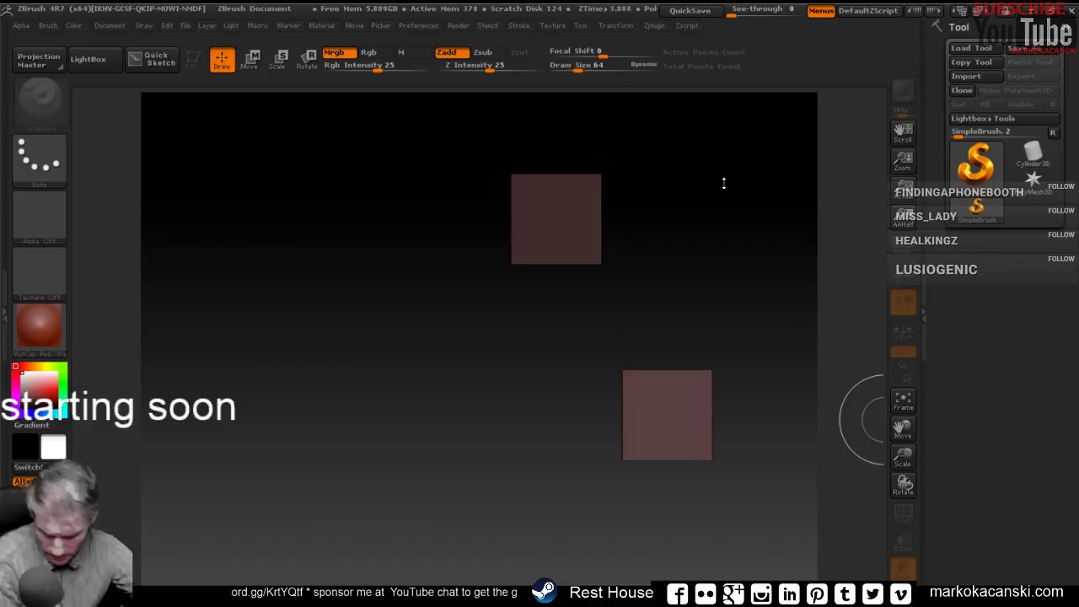
Draw a pink cube with SimpleBrush, restore ZBrush to a smaller window, and briefly check Chrome.
{"action": "left_click_drag", "start_coordinate": [711, 273], "coordinate": [613, 273]}
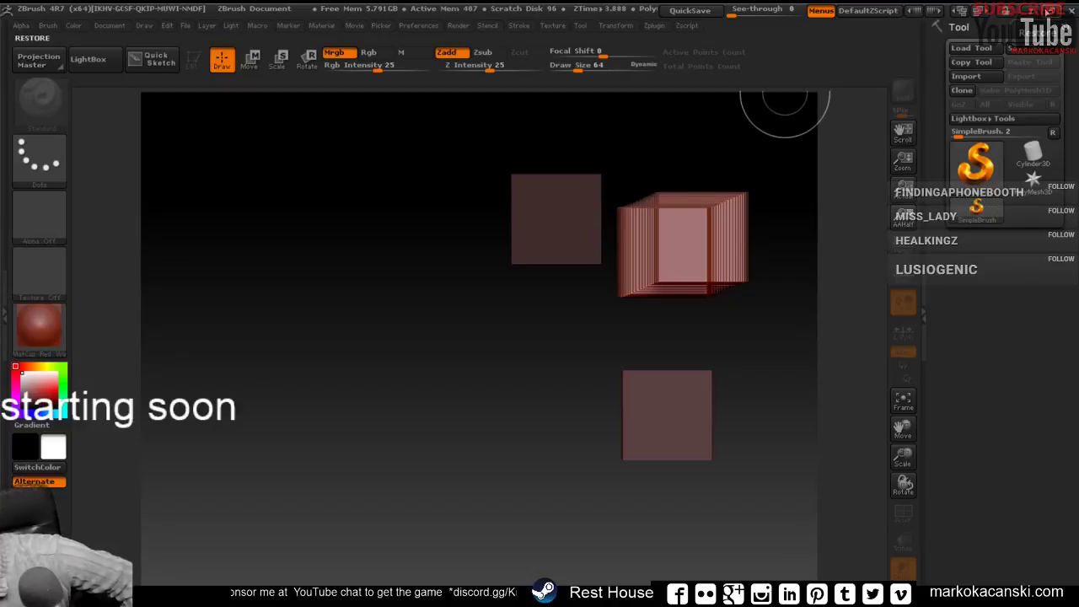
{"action": "left_click", "coordinate": [1050, 10]}
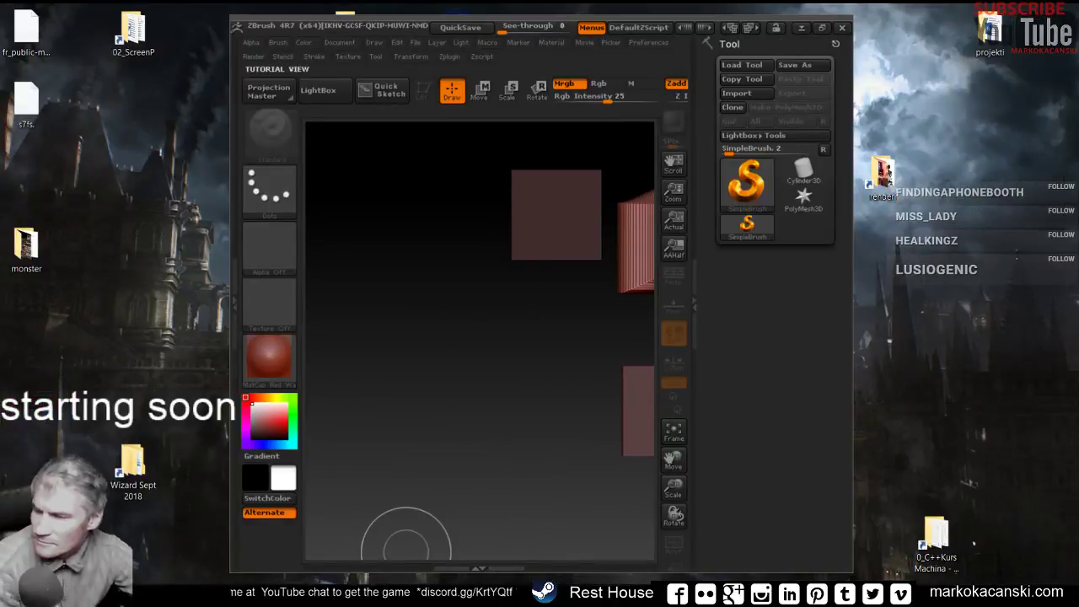
{"action": "left_click", "coordinate": [171, 580]}
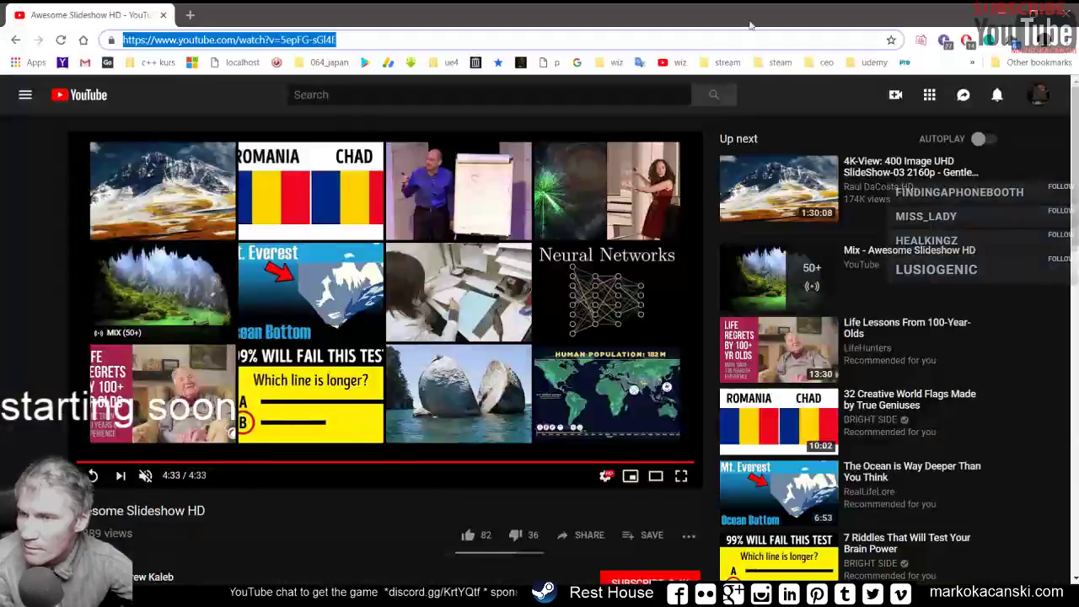
{"action": "left_click", "coordinate": [1001, 15]}
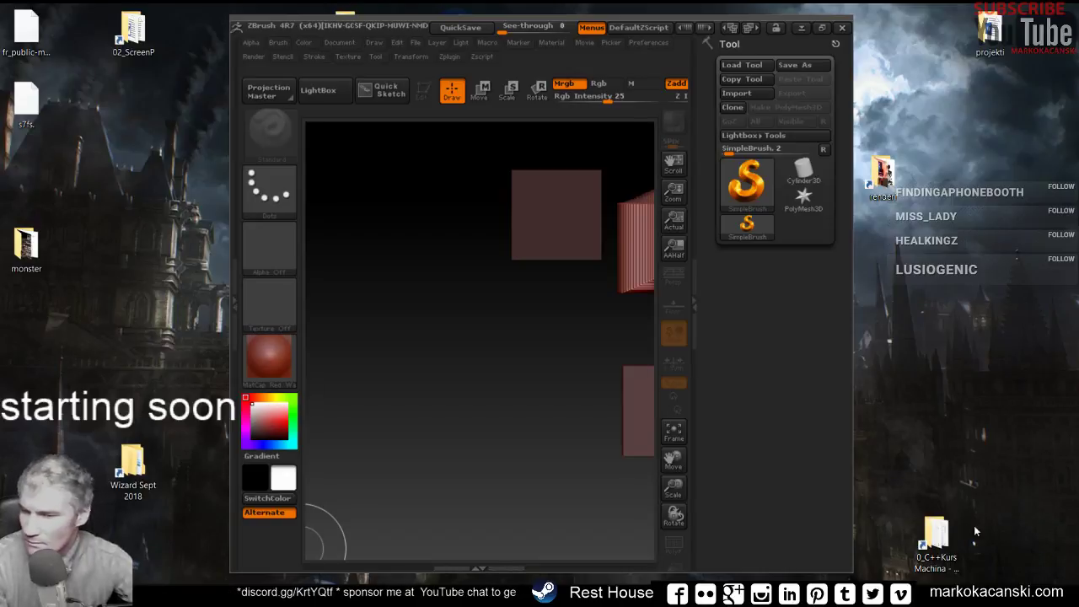
Return to ZBrush and open the Windows Volume Mixer from the speaker tray icon.
{"action": "key", "text": "alt+Tab"}
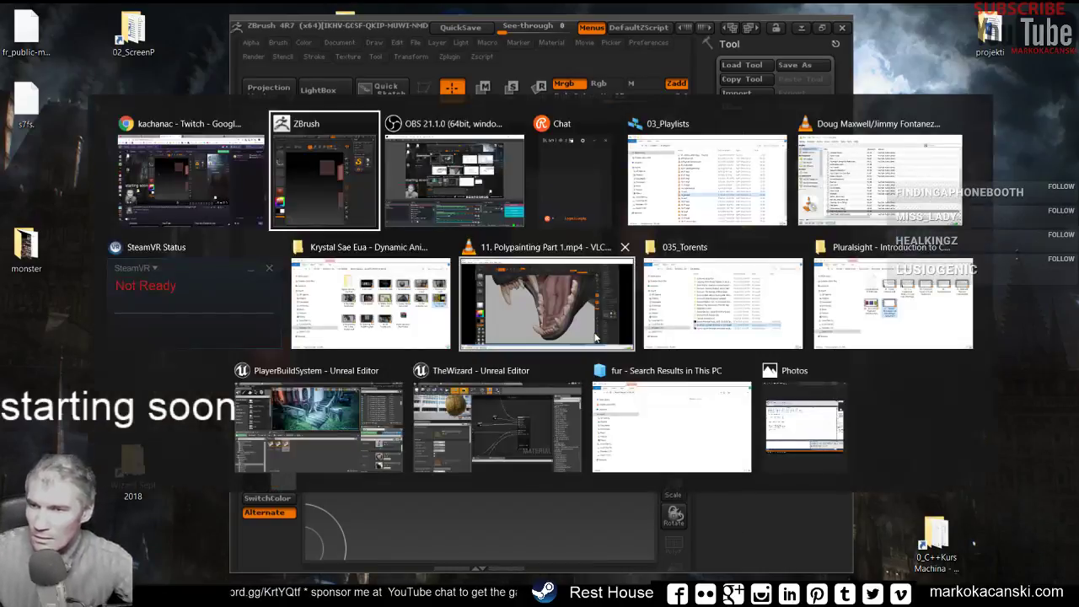
{"action": "left_click", "coordinate": [548, 310]}
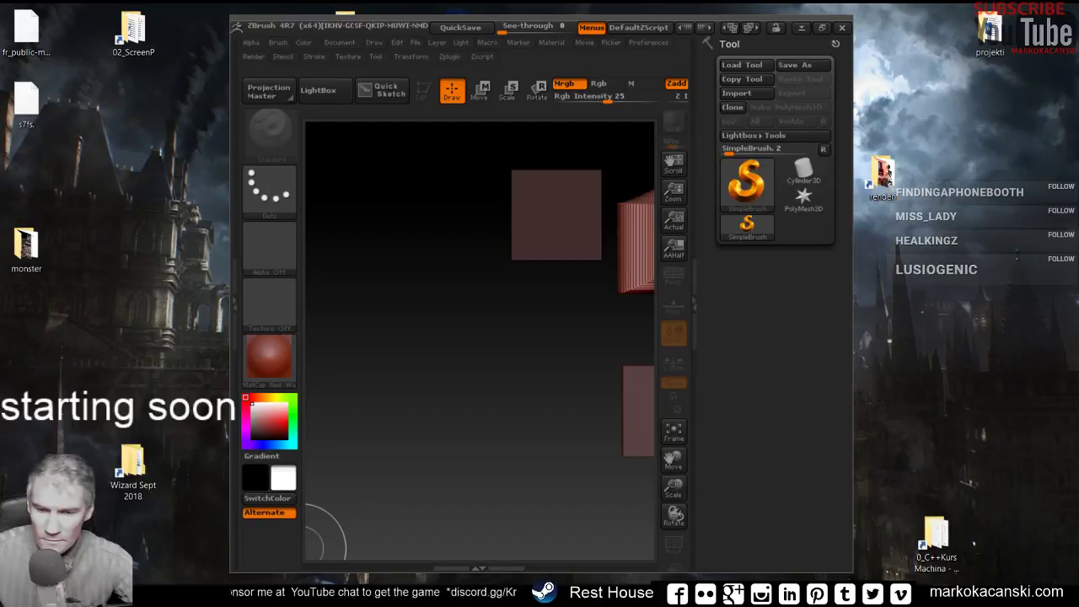
{"action": "right_click", "coordinate": [963, 594]}
{"action": "left_click", "coordinate": [963, 484]}
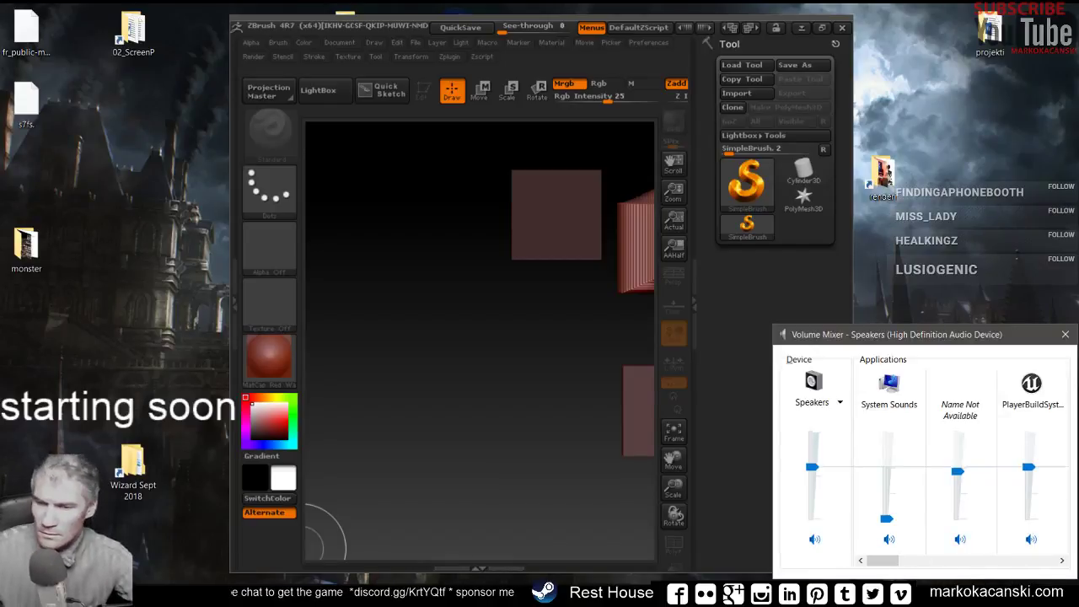
Bring up the Unreal level editor and M_Grass material editor, shrinking and moving them aside.
{"action": "left_click", "coordinate": [986, 531]}
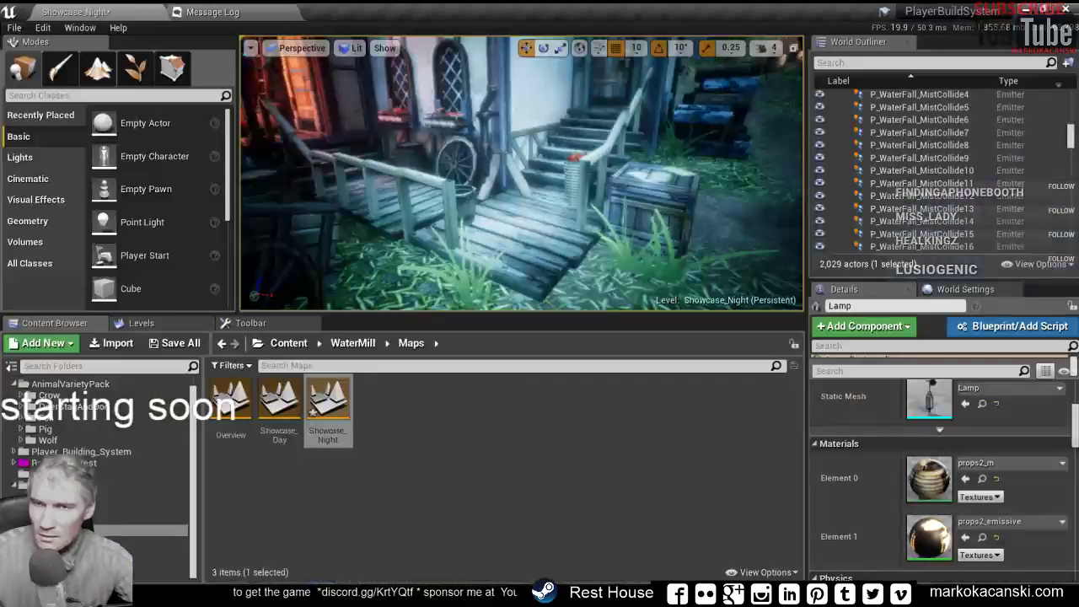
{"action": "left_click", "coordinate": [1022, 8]}
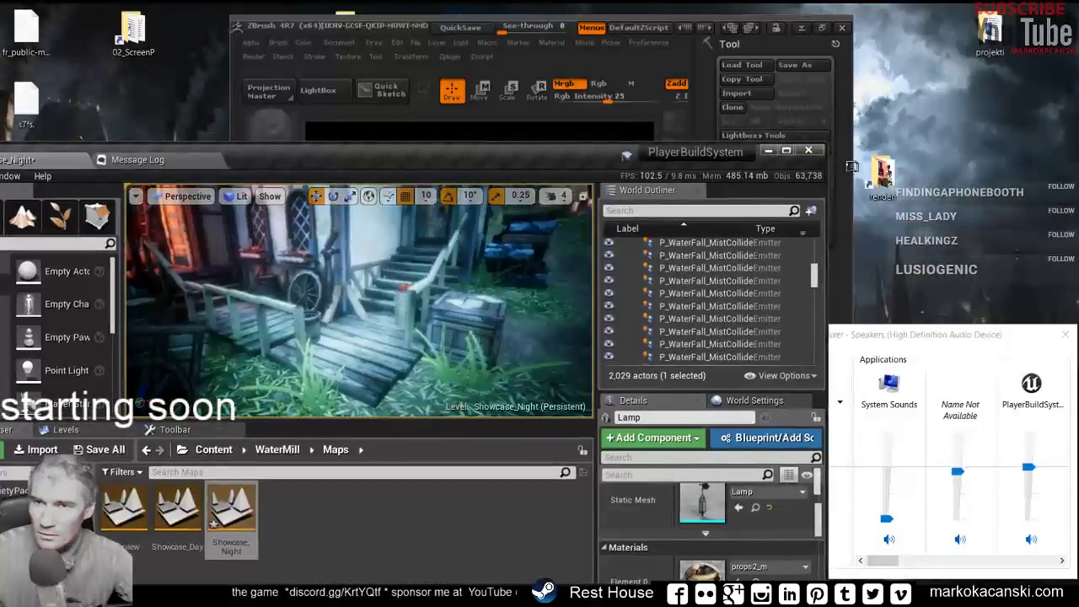
{"action": "left_click", "coordinate": [808, 150]}
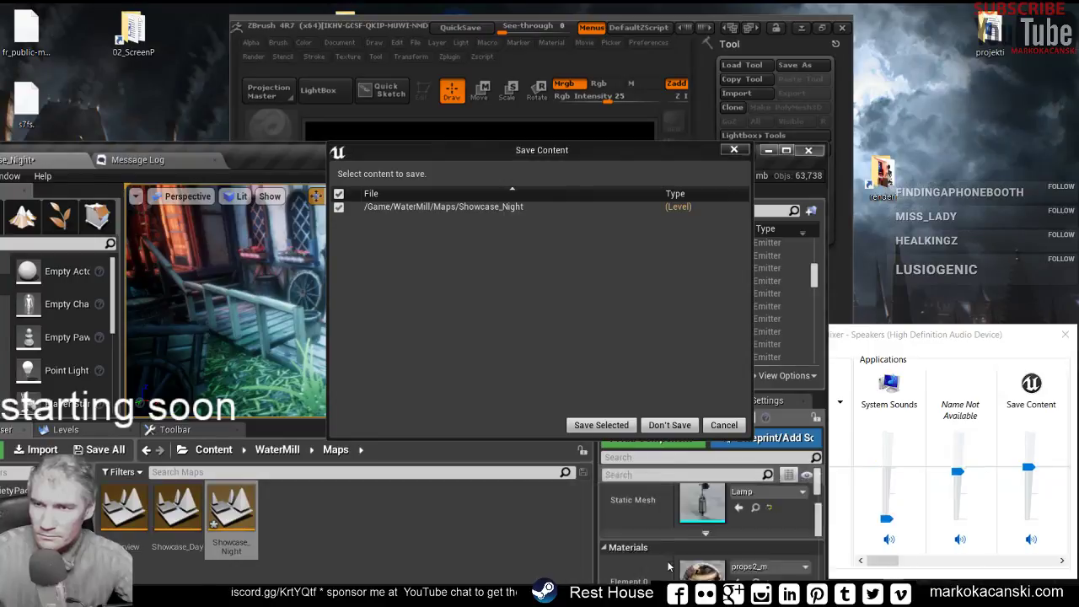
{"action": "left_click", "coordinate": [716, 522]}
{"action": "left_click", "coordinate": [1025, 8]}
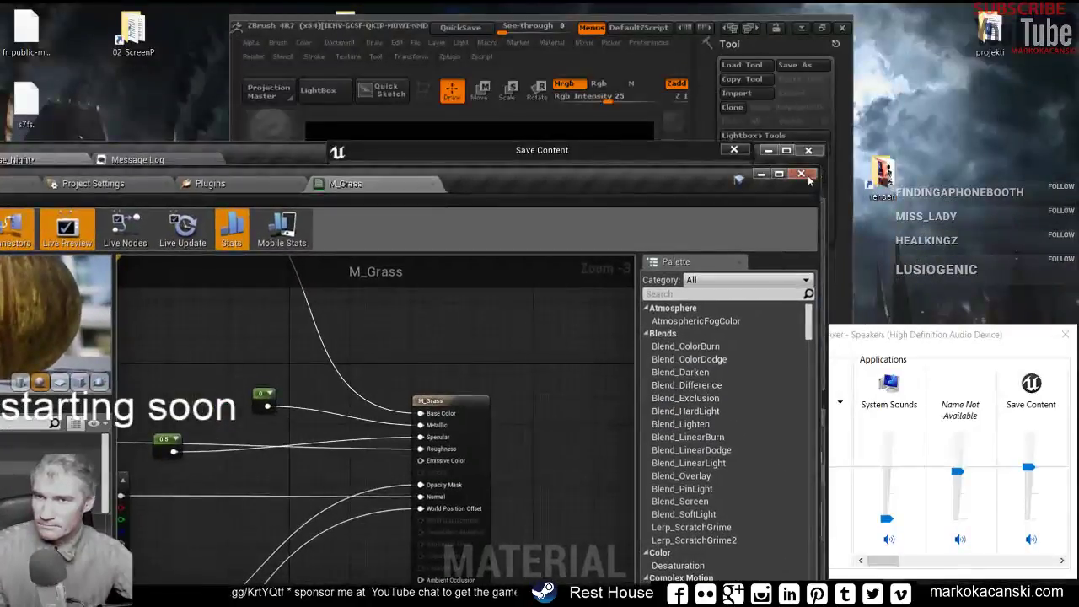
{"action": "left_click_drag", "start_coordinate": [674, 176], "coordinate": [599, 303]}
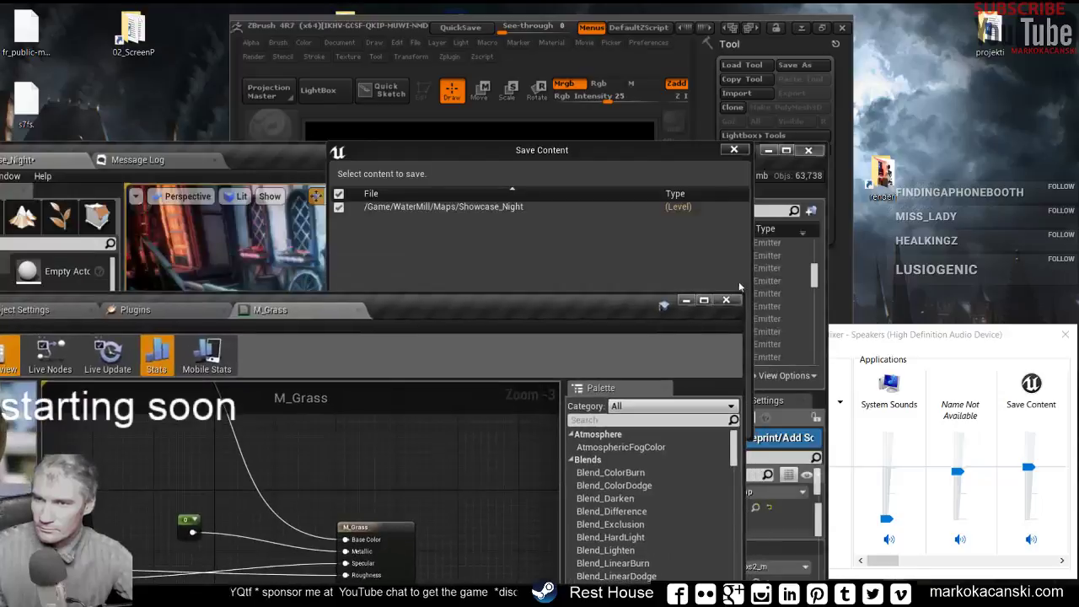
Close PlayerBuildSystem without saving, then close M_Grass and apply its changes.
{"action": "left_click", "coordinate": [733, 150]}
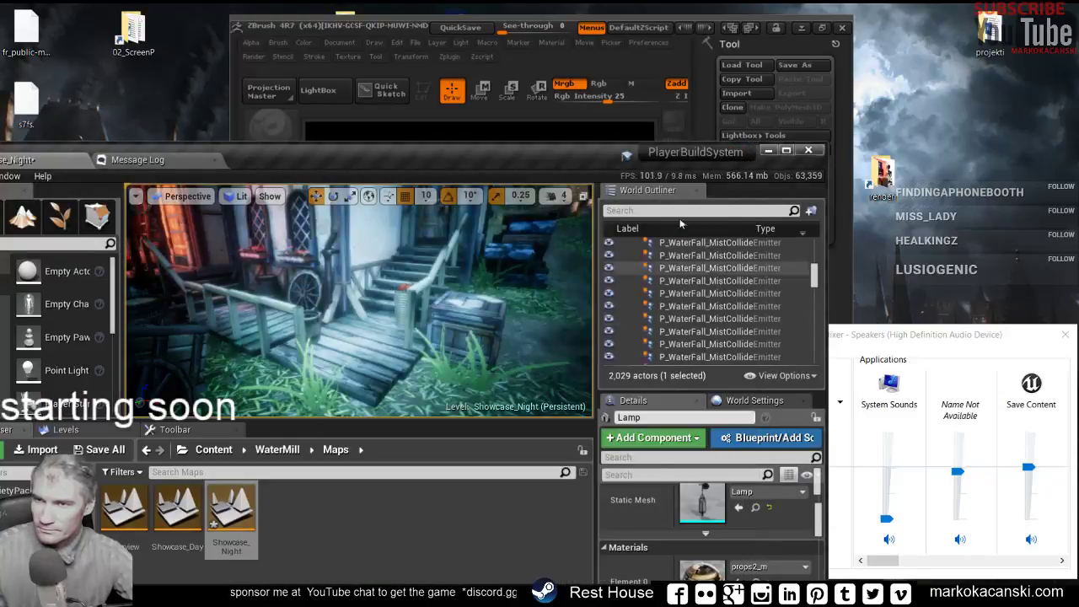
{"action": "left_click", "coordinate": [808, 150]}
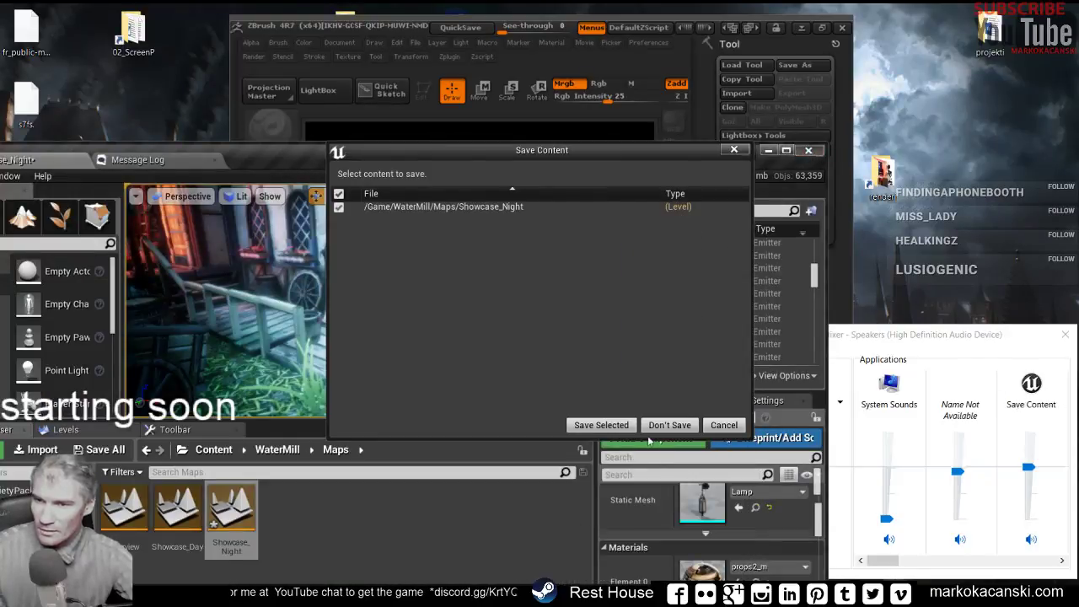
{"action": "left_click", "coordinate": [657, 425]}
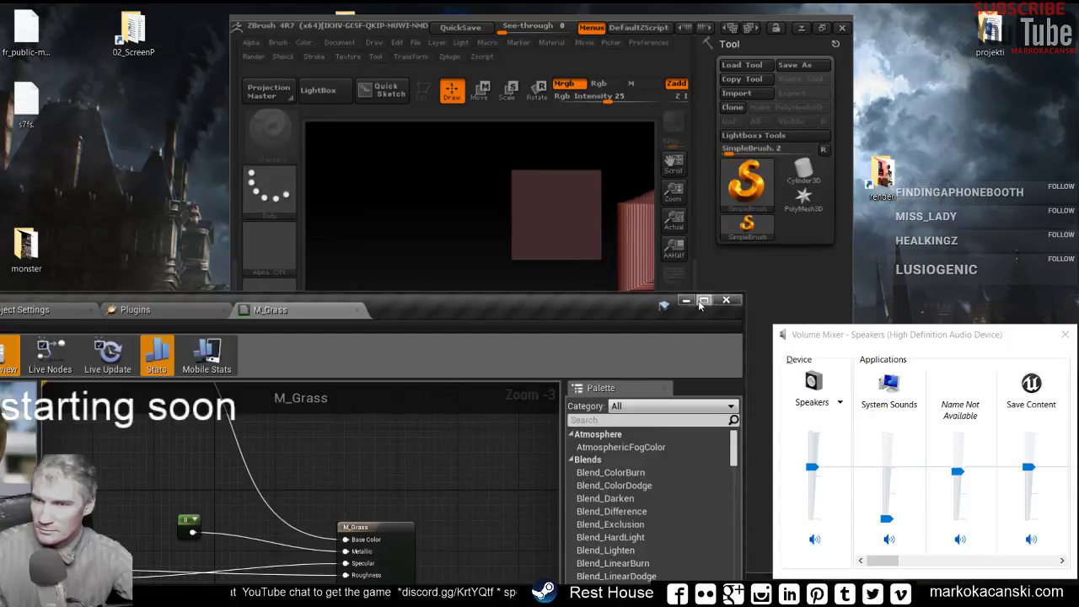
{"action": "left_click", "coordinate": [726, 301]}
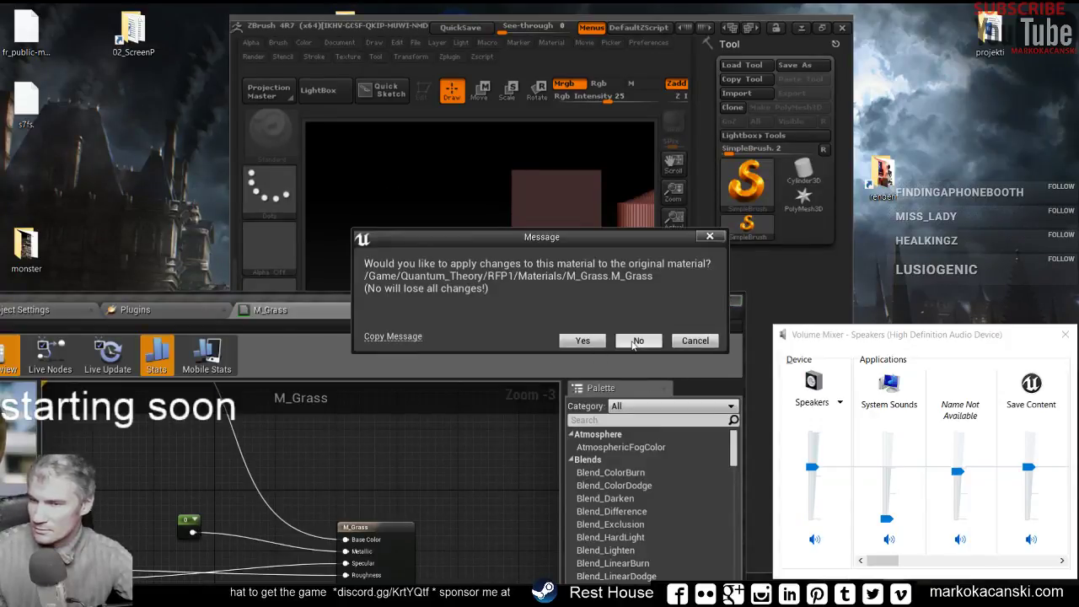
{"action": "left_click", "coordinate": [581, 342]}
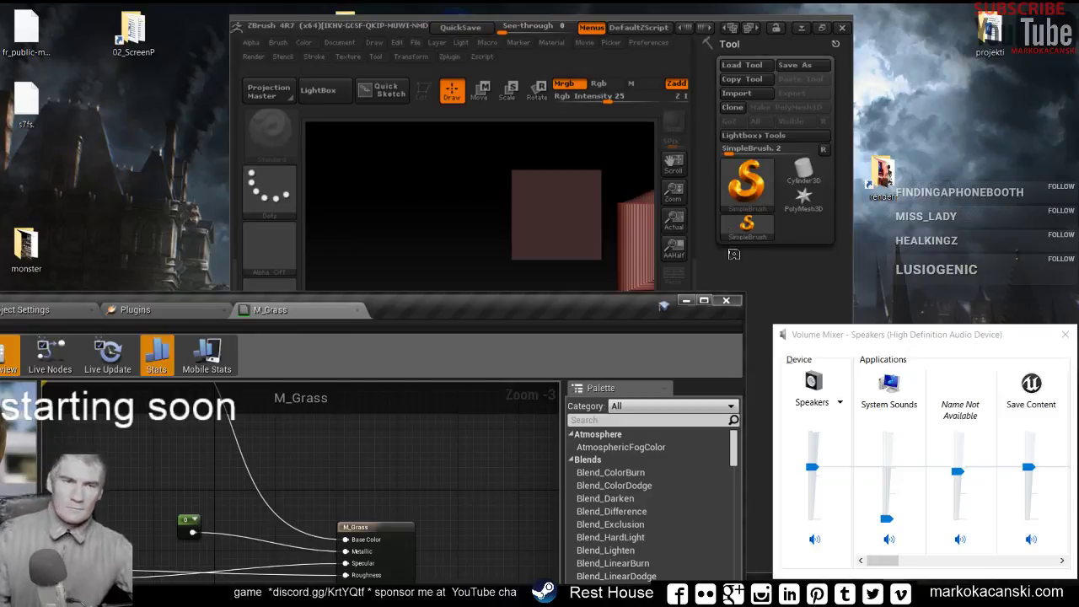
{"action": "left_click_drag", "start_coordinate": [888, 561], "coordinate": [1046, 559]}
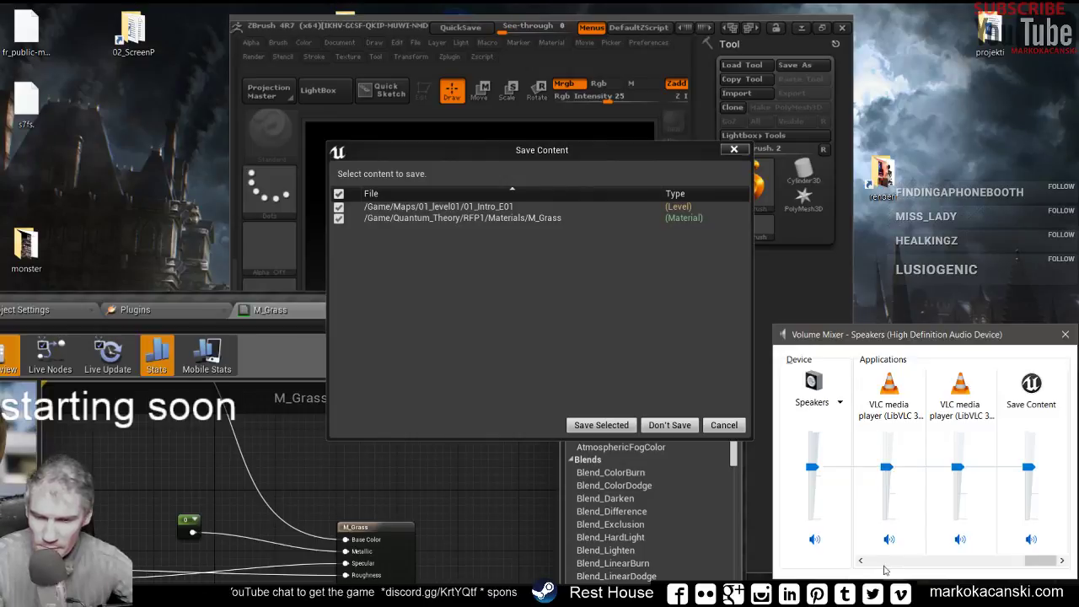
Toggle the mute buttons on the two VLC media player entries in the Volume Mixer.
{"action": "left_click", "coordinate": [888, 539]}
{"action": "left_click", "coordinate": [961, 541]}
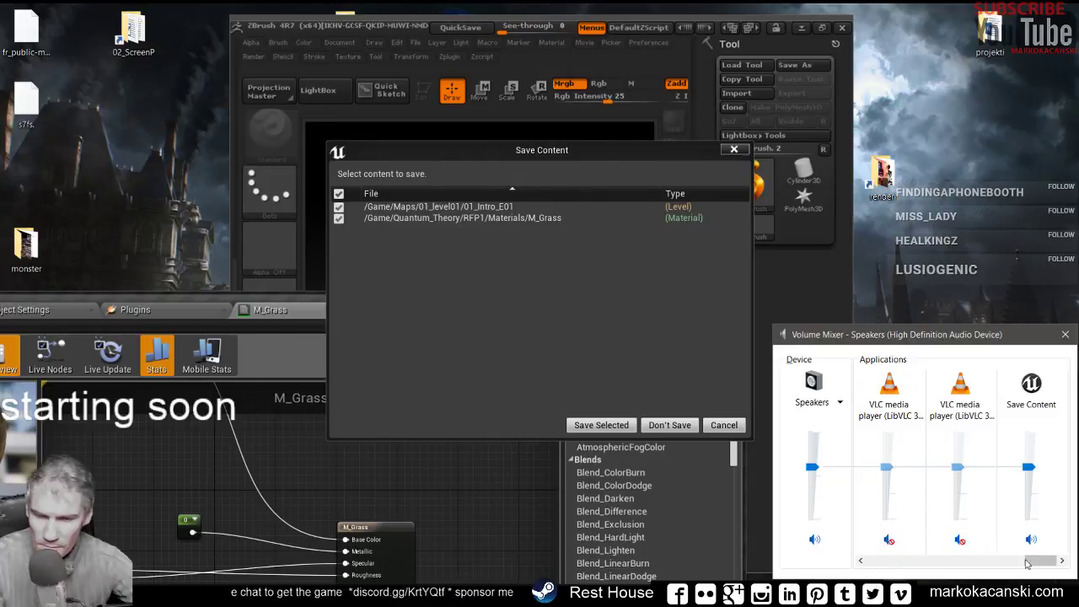
{"action": "left_click", "coordinate": [888, 539]}
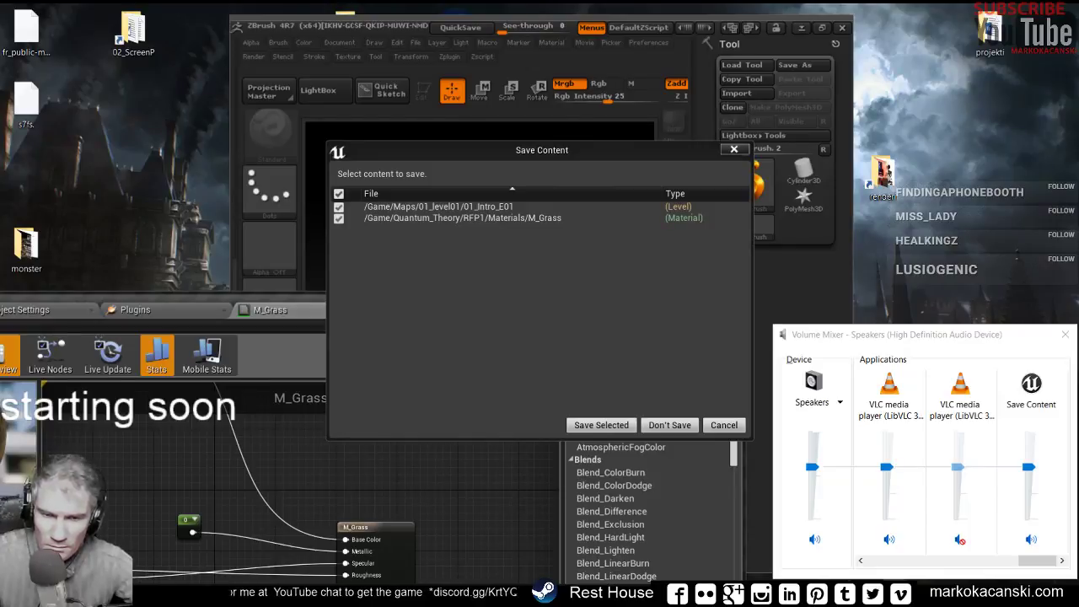
{"action": "left_click", "coordinate": [959, 539]}
Lower the second VLC player's volume near the bottom and save 01_Intro_E01 and M_Grass.
{"action": "left_click_drag", "start_coordinate": [957, 466], "coordinate": [957, 519]}
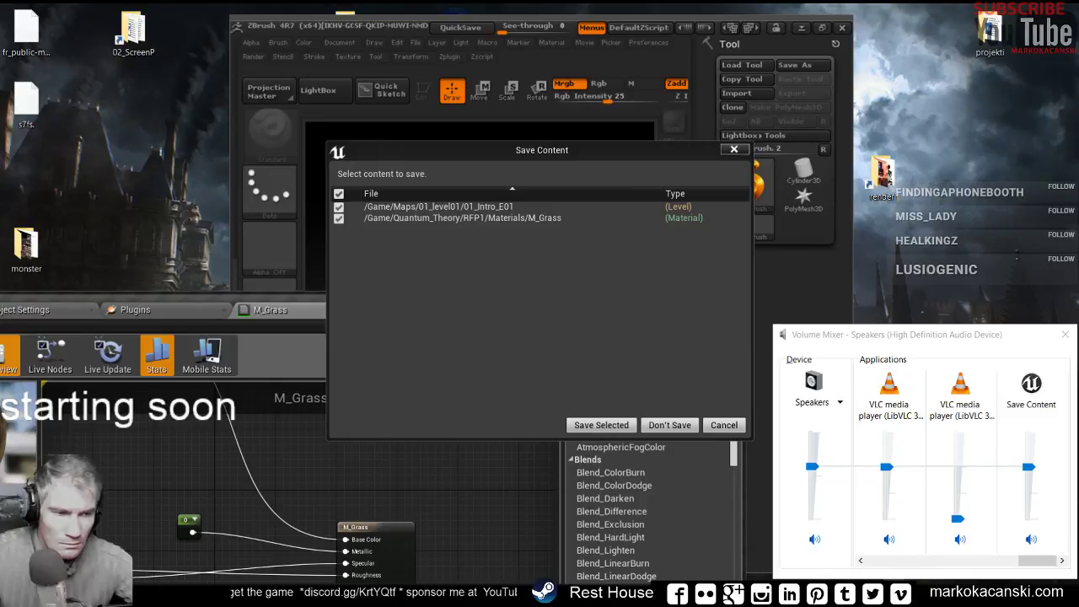
{"action": "mouse_move", "coordinate": [958, 518]}
{"action": "left_mouse_down"}
{"action": "mouse_move", "coordinate": [957, 486]}
{"action": "mouse_move", "coordinate": [958, 498]}
{"action": "left_mouse_up"}
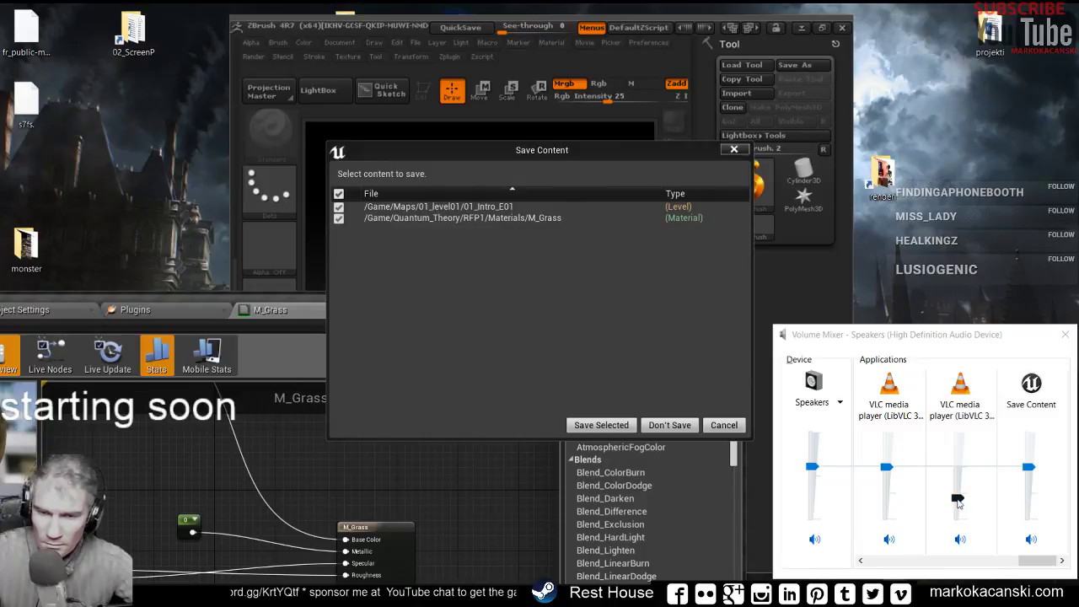
{"action": "left_click_drag", "start_coordinate": [957, 499], "coordinate": [957, 518]}
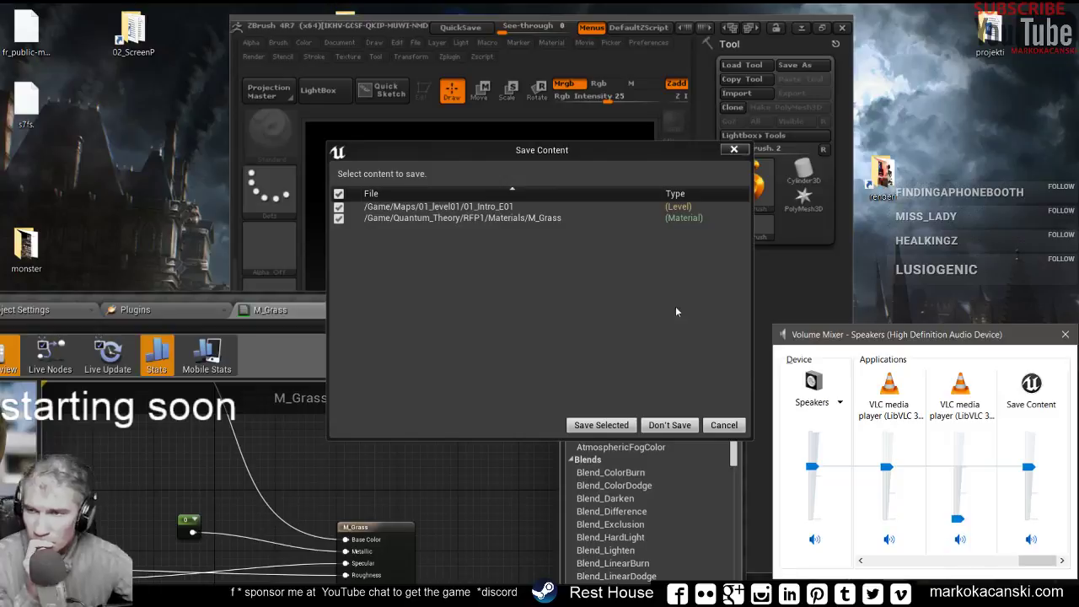
{"action": "left_click", "coordinate": [601, 424]}
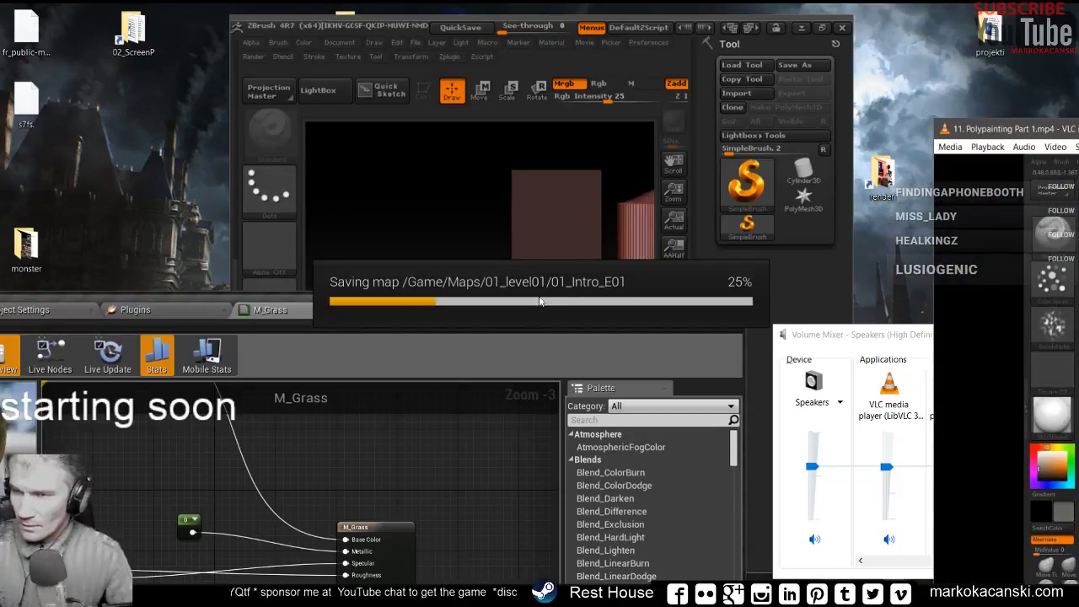
Move the playlists Explorer window aside, close the Pluralsight folder window, and return to ZBrush.
{"action": "key", "text": "alt+Tab"}
{"action": "left_click", "coordinate": [498, 304]}
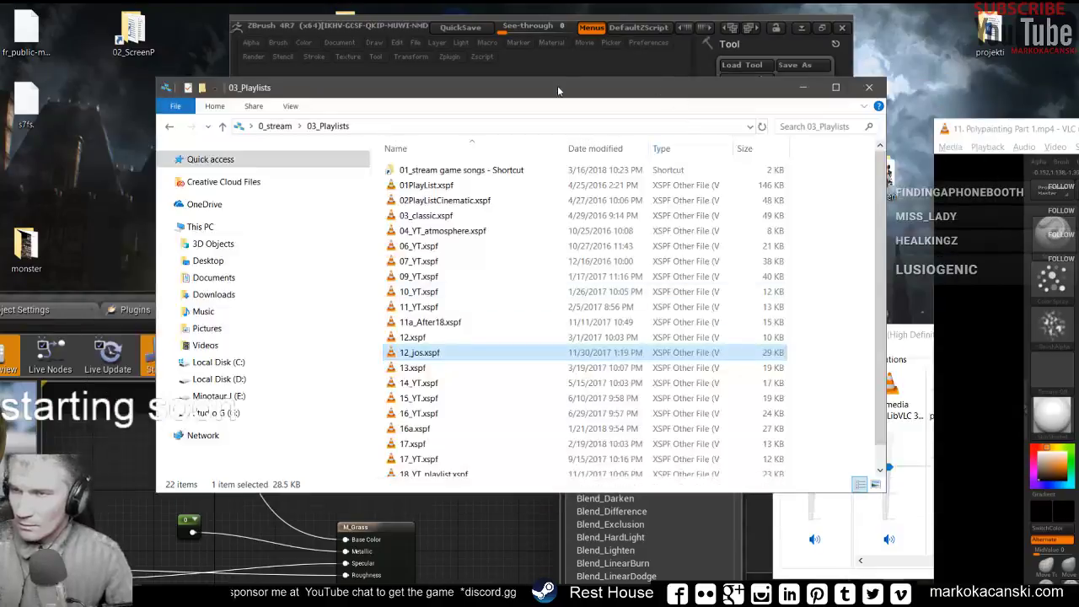
{"action": "left_click_drag", "start_coordinate": [558, 90], "coordinate": [1078, 90]}
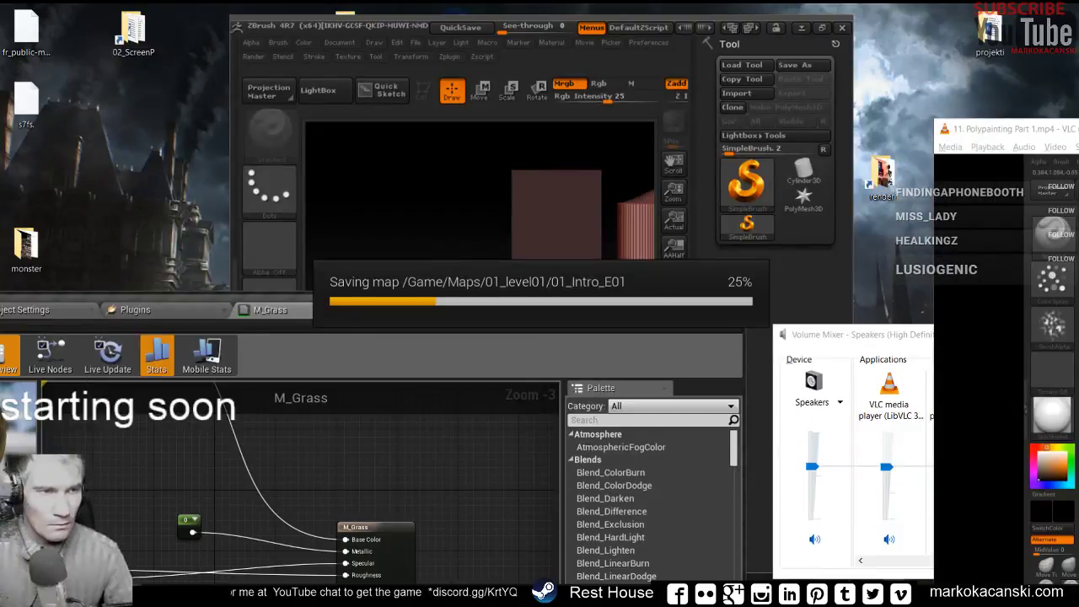
{"action": "key", "text": "alt+Tab"}
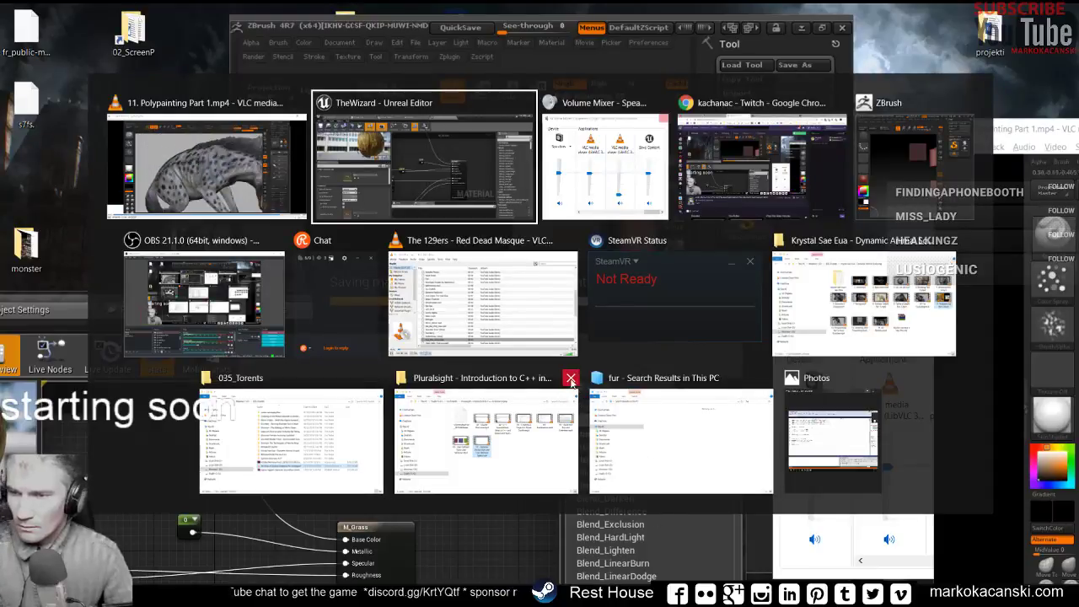
{"action": "left_click", "coordinate": [570, 381]}
{"action": "left_click", "coordinate": [864, 299]}
{"action": "left_click", "coordinate": [847, 59]}
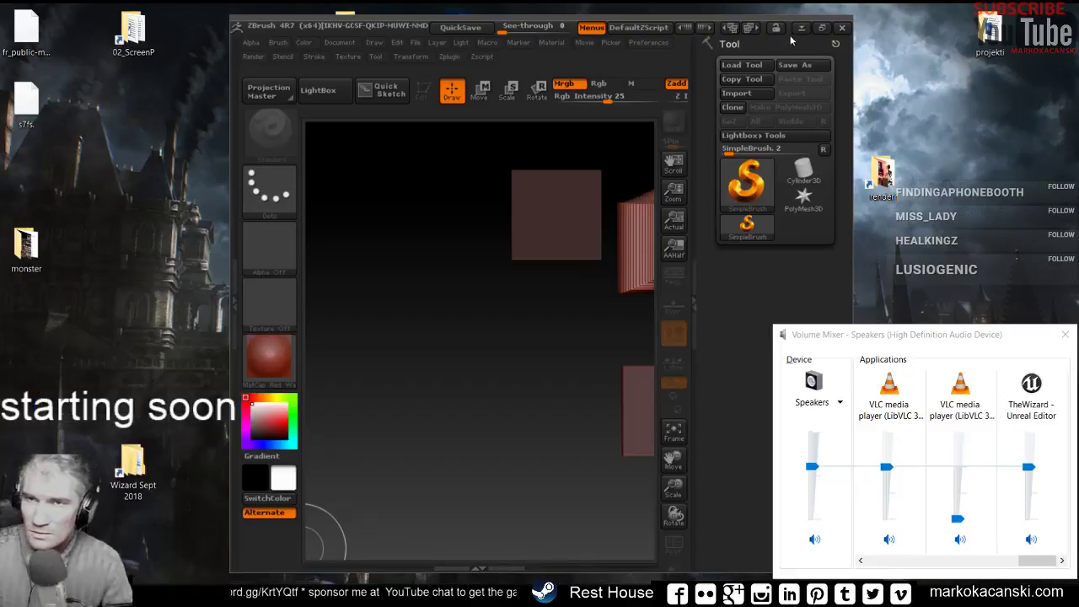
Maximise ZBrush, switch between windows, then restore ZBrush to a smaller window.
{"action": "left_click", "coordinate": [823, 29]}
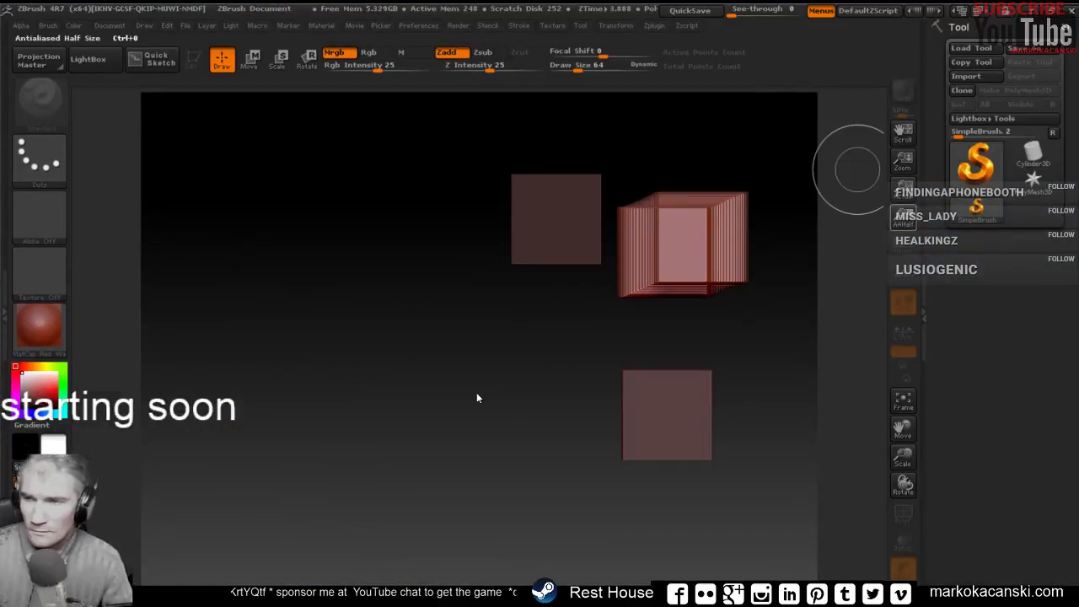
{"action": "key", "text": "alt+Tab"}
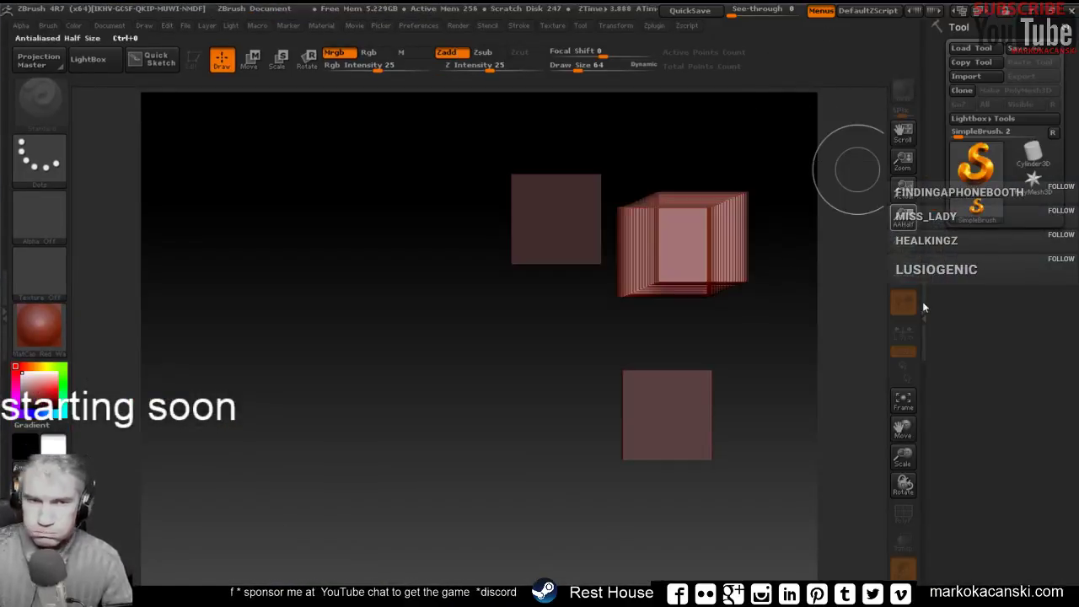
{"action": "key", "text": "alt+Tab"}
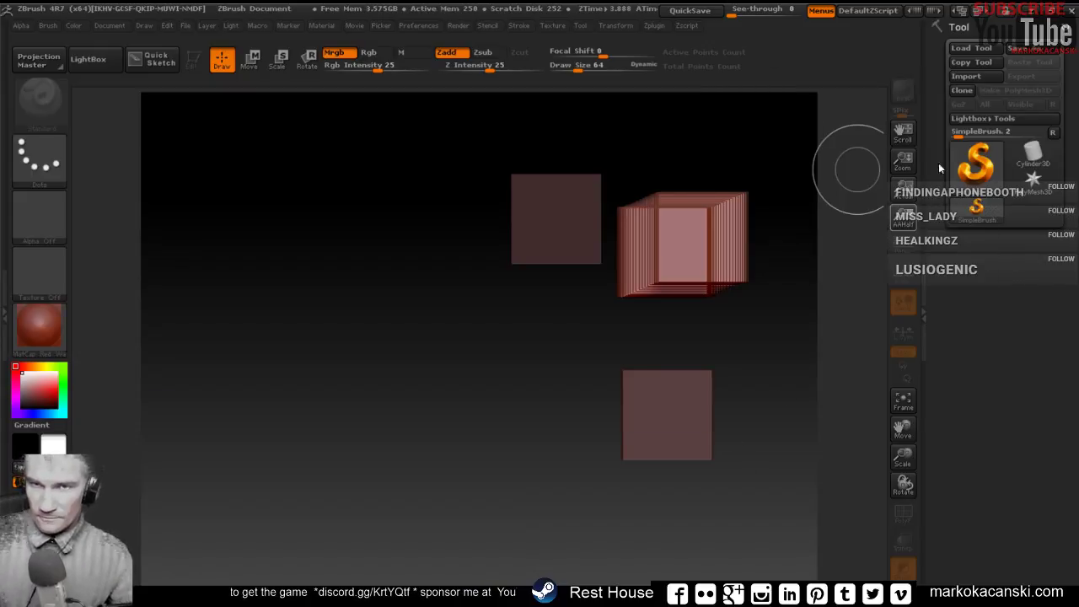
{"action": "left_click", "coordinate": [1043, 13]}
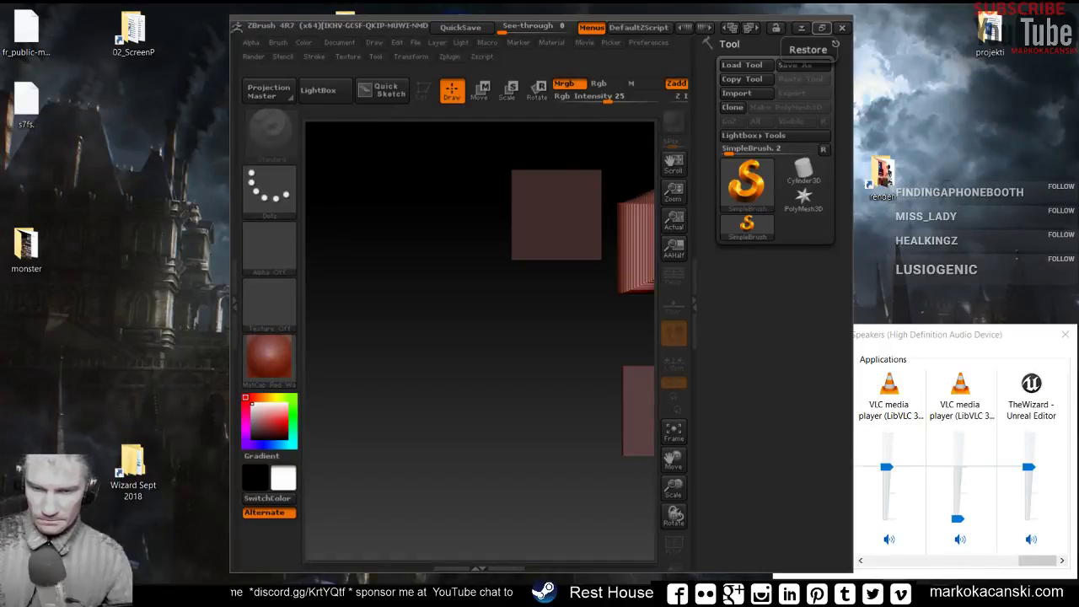
Close the Volume Mixer, set speaker volume to 24, then maximise ZBrush and start a new document.
{"action": "left_click", "coordinate": [1064, 335]}
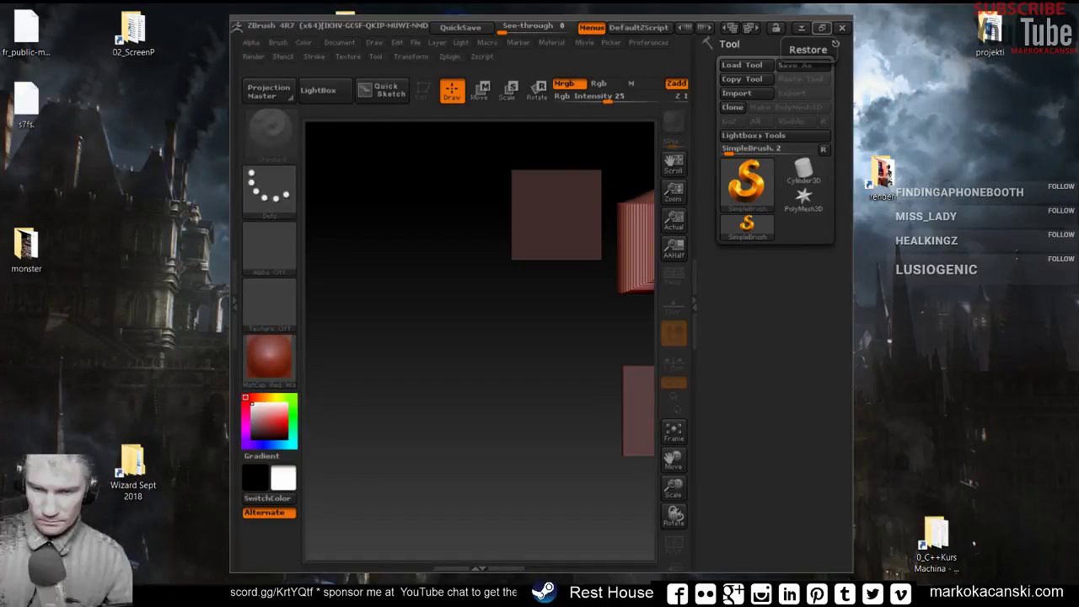
{"action": "left_click_drag", "start_coordinate": [973, 563], "coordinate": [914, 565]}
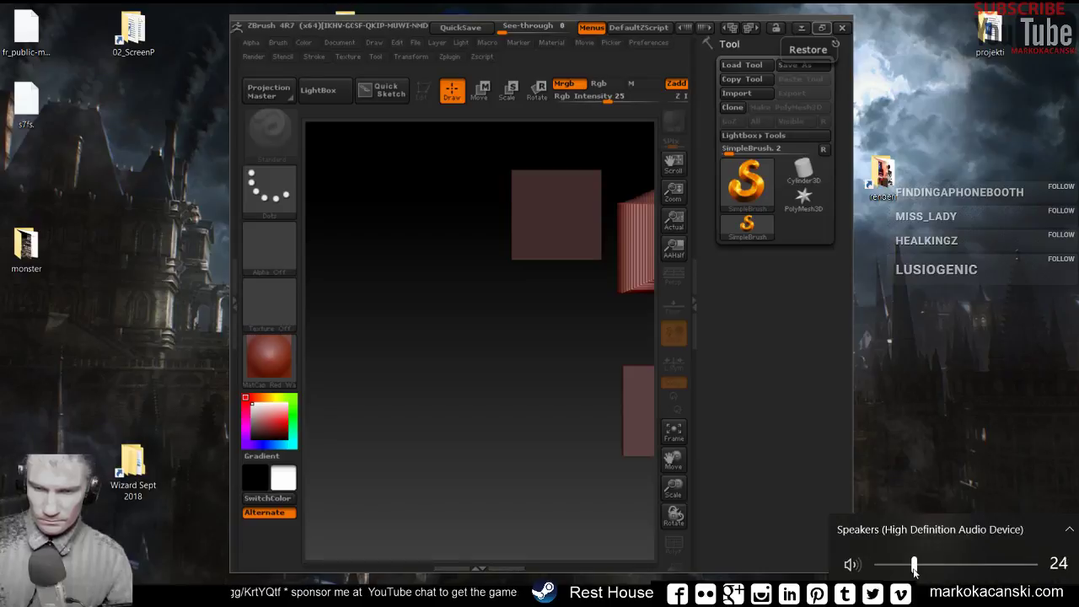
{"action": "left_click", "coordinate": [822, 29]}
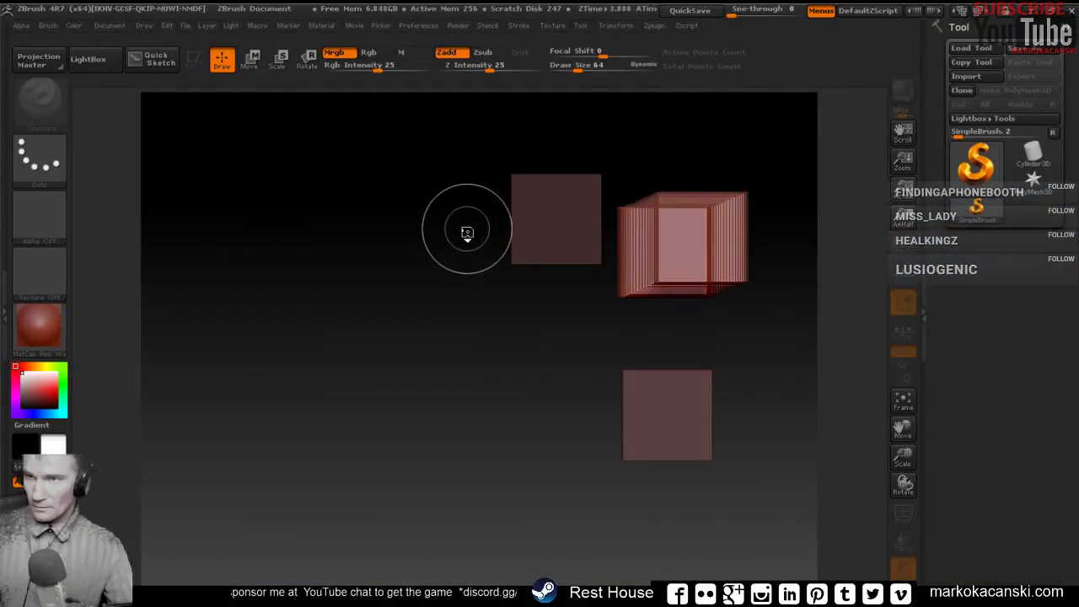
{"action": "key", "text": "ctrl+n"}
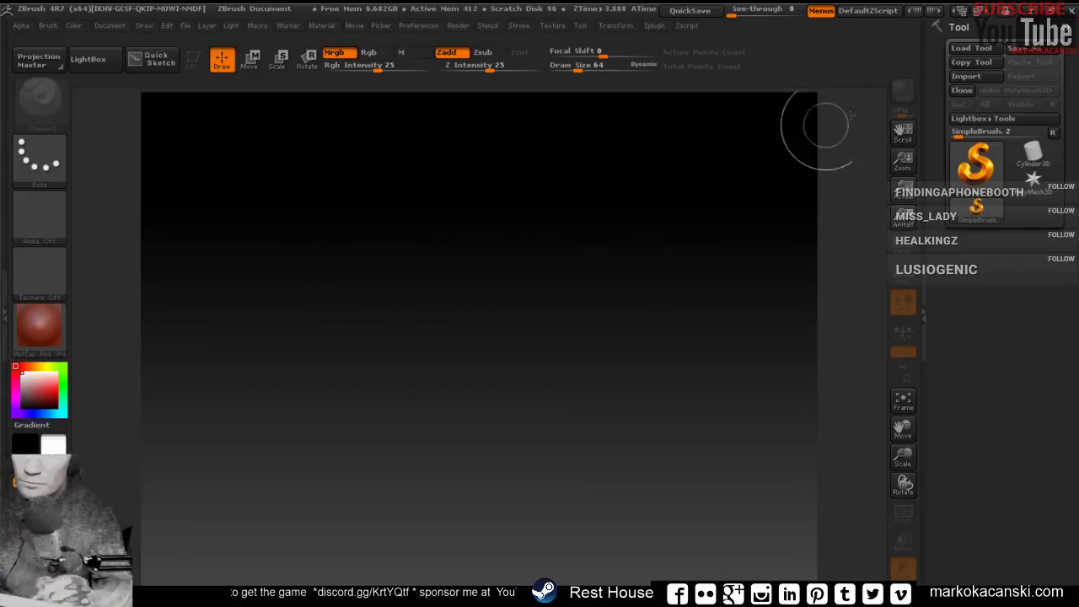
Load ZSphere as the current tool from the Tool palette's tool picker.
{"action": "left_click", "coordinate": [959, 187]}
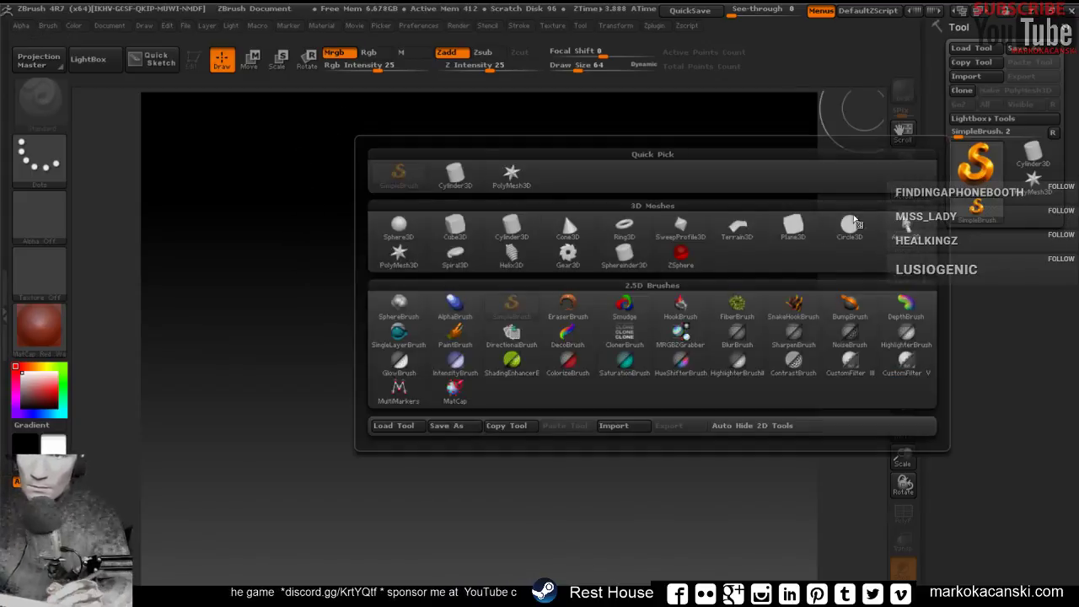
{"action": "left_click", "coordinate": [681, 253]}
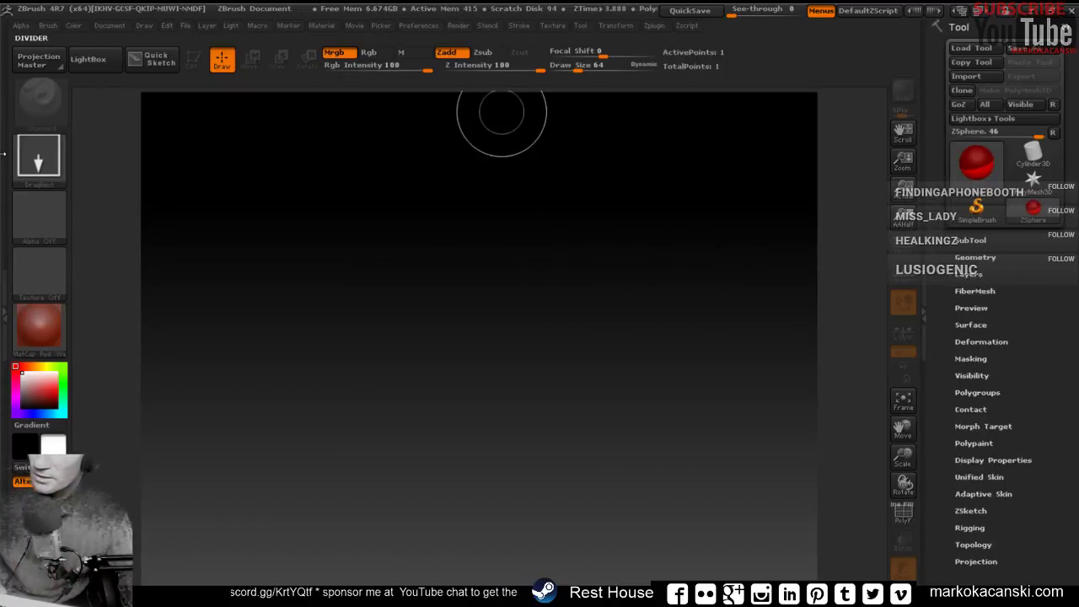
{"action": "key", "text": "alt+Tab"}
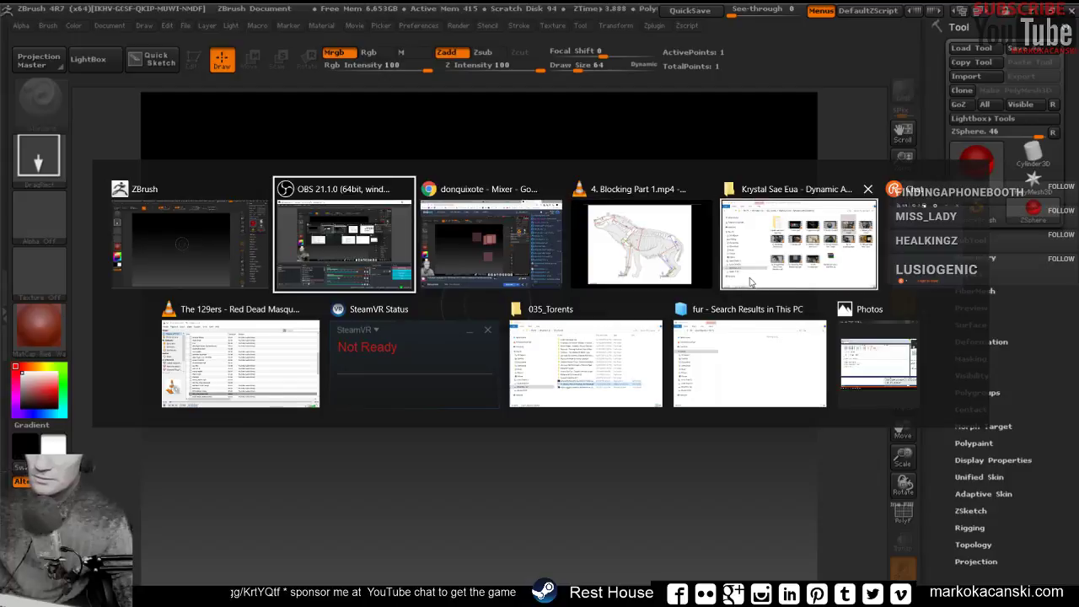
{"action": "key", "text": "Escape"}
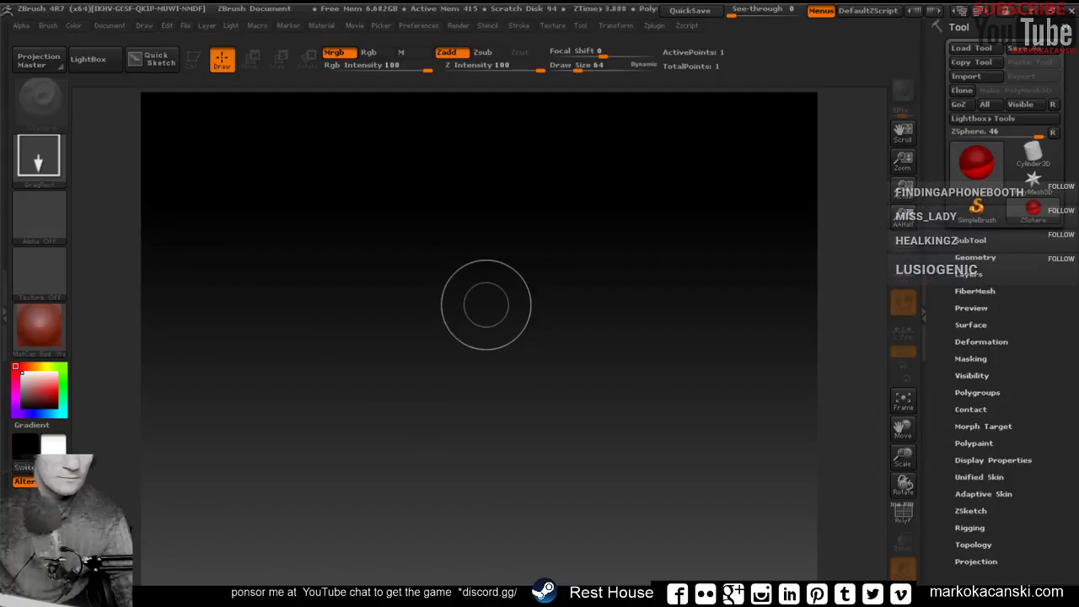
Briefly bring the VLC video forward and back, then open the Windows Start menu.
{"action": "key", "text": "alt+Tab"}
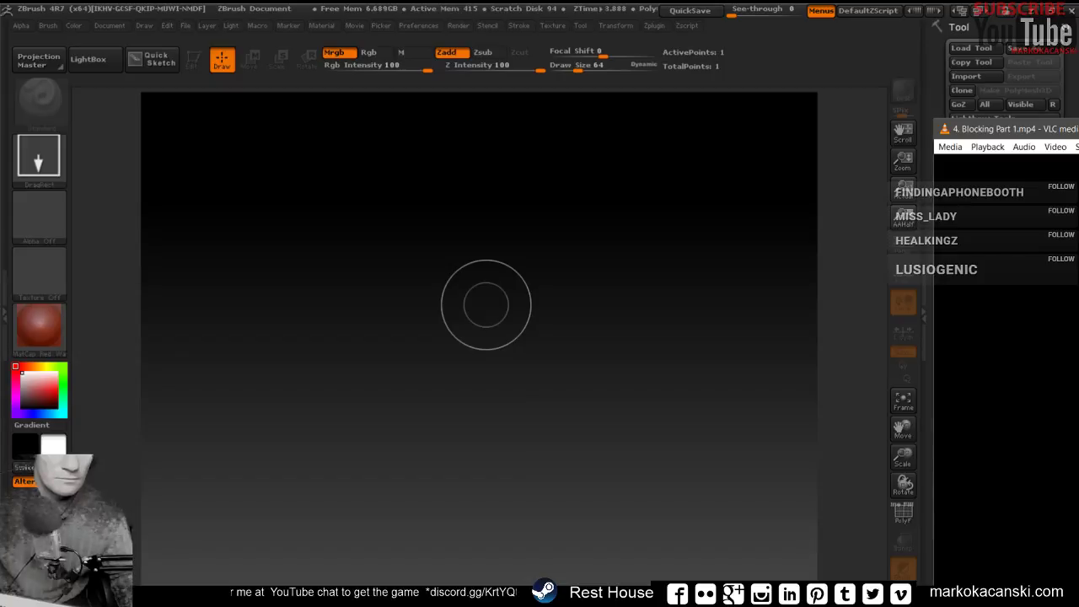
{"action": "key", "text": "alt+Tab"}
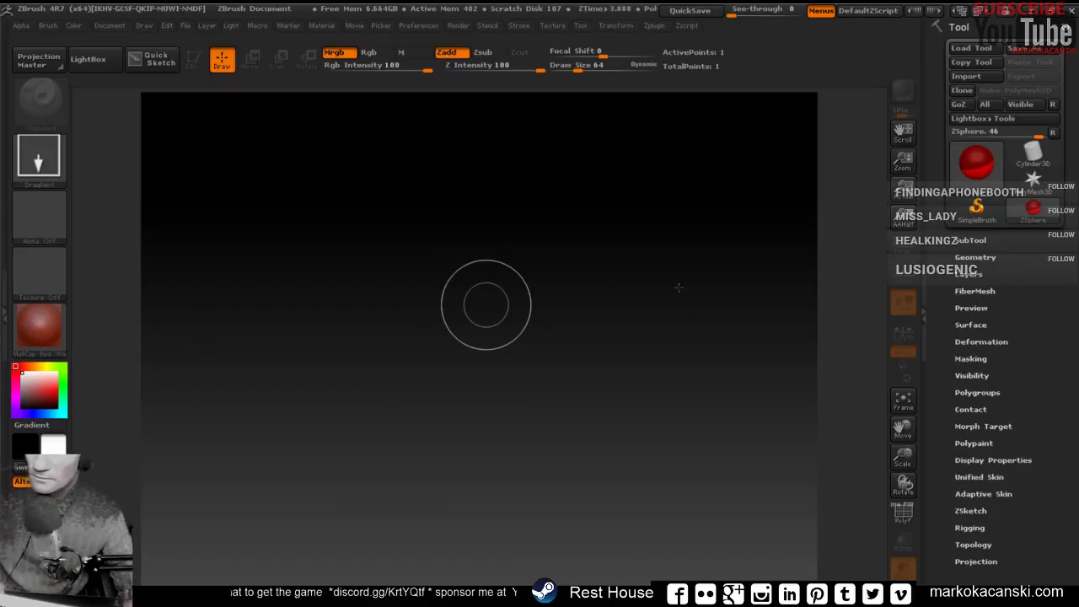
{"action": "key", "text": "super"}
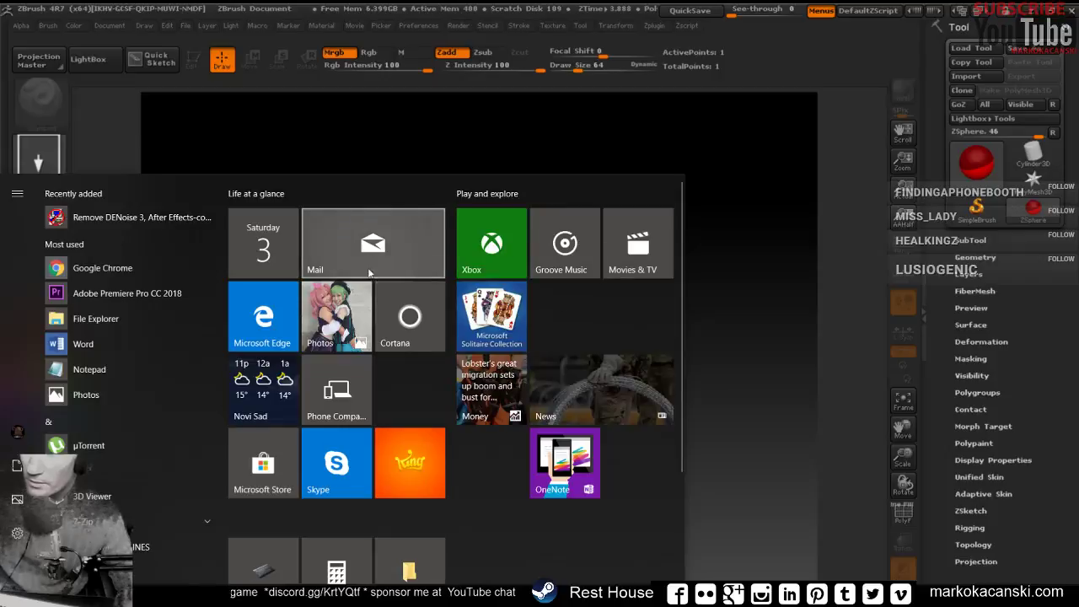
Open the hyena reference screenshot in Photos for editing.
{"action": "left_click", "coordinate": [337, 316]}
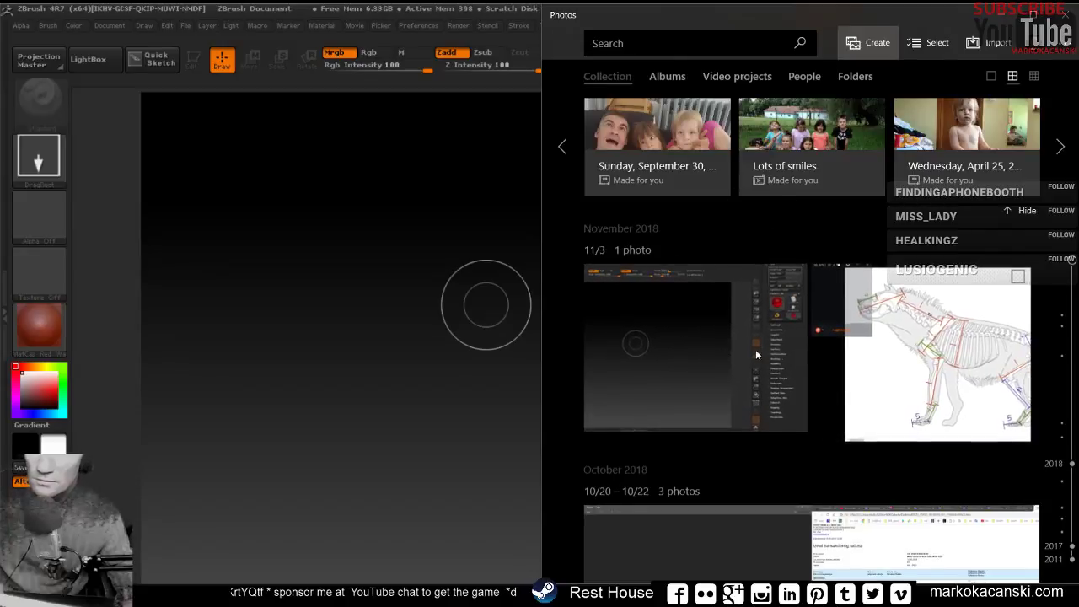
{"action": "left_click", "coordinate": [755, 349]}
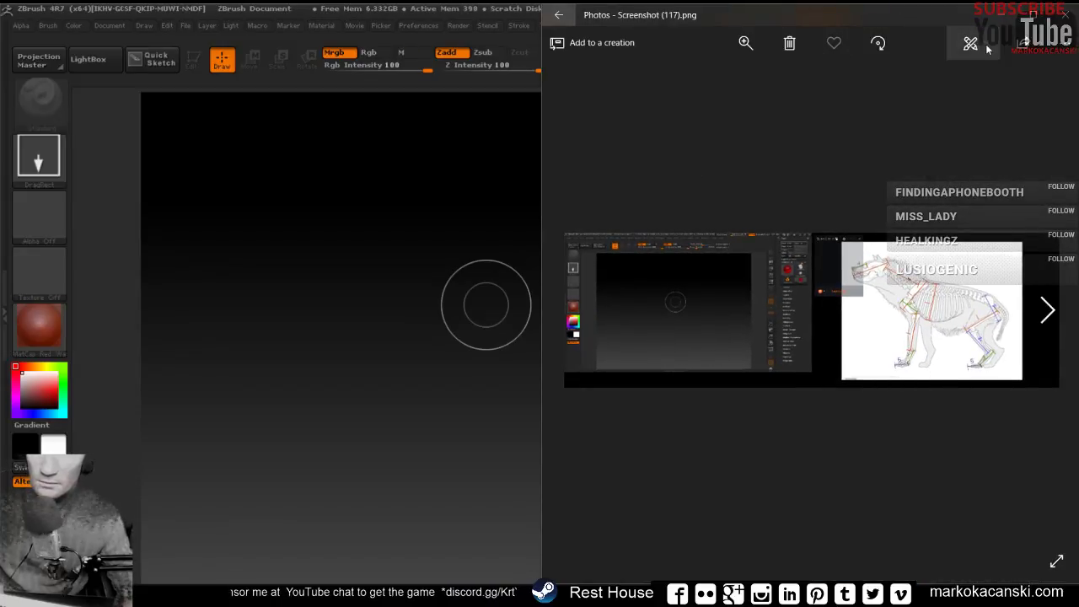
{"action": "left_click", "coordinate": [986, 46]}
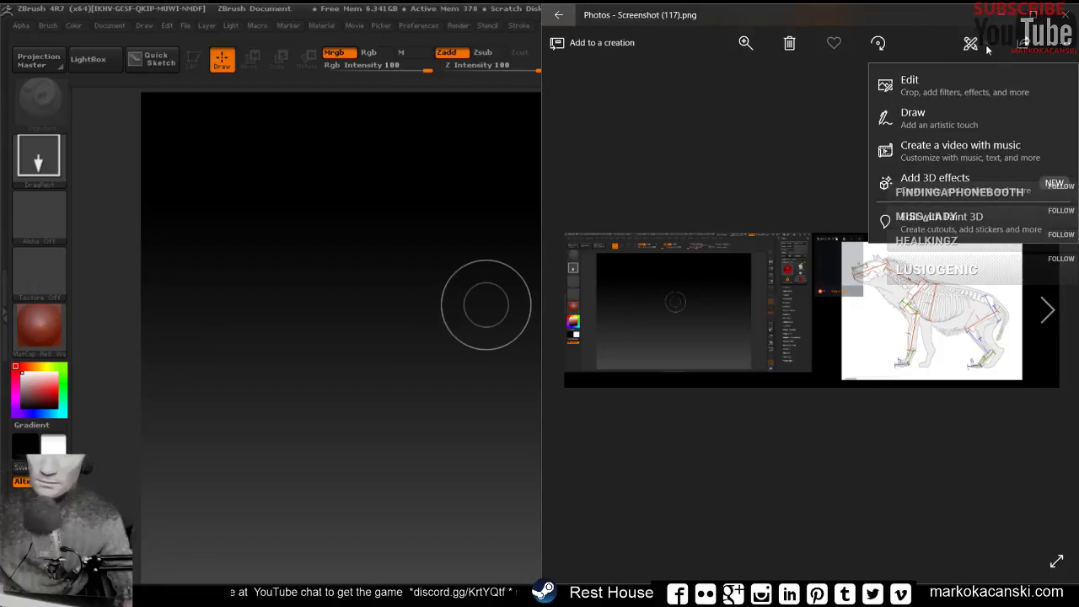
{"action": "left_click", "coordinate": [910, 84]}
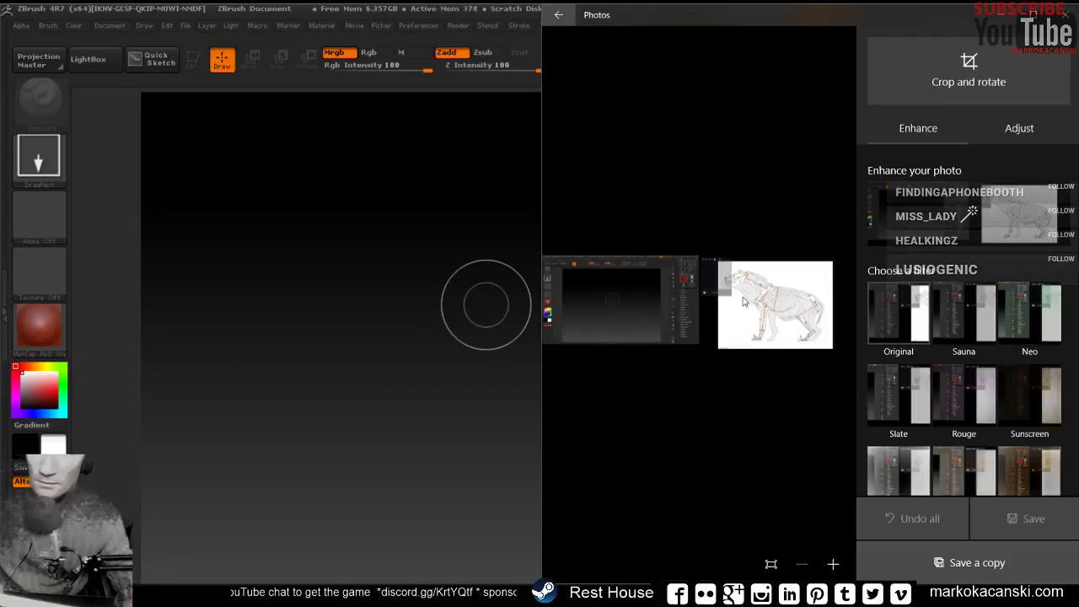
Crop the screenshot tightly around the hyena skeleton drawing.
{"action": "left_click", "coordinate": [968, 71]}
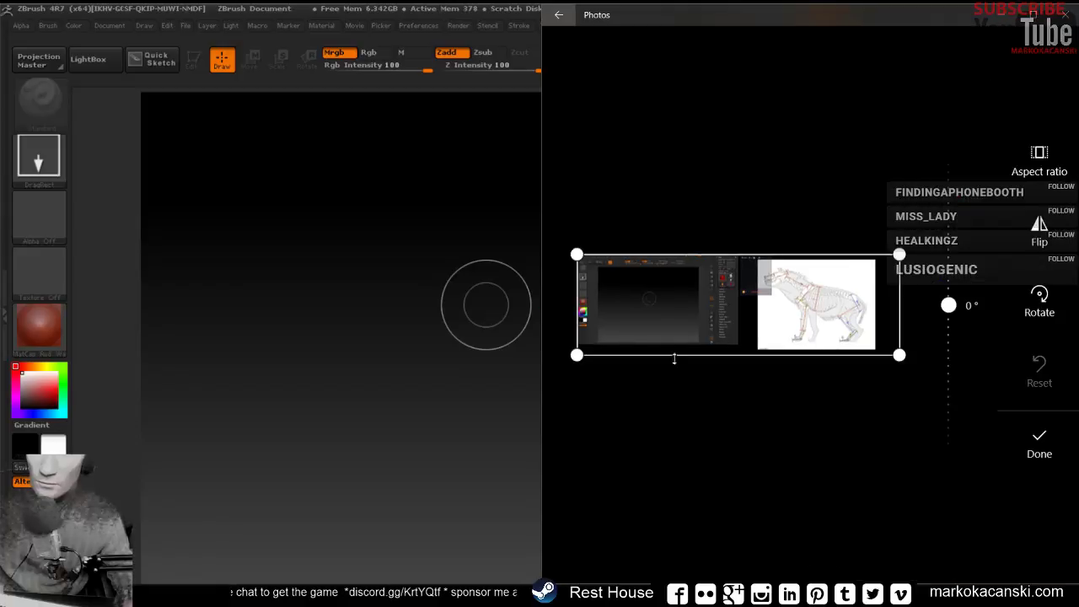
{"action": "left_click_drag", "start_coordinate": [577, 302], "coordinate": [748, 309]}
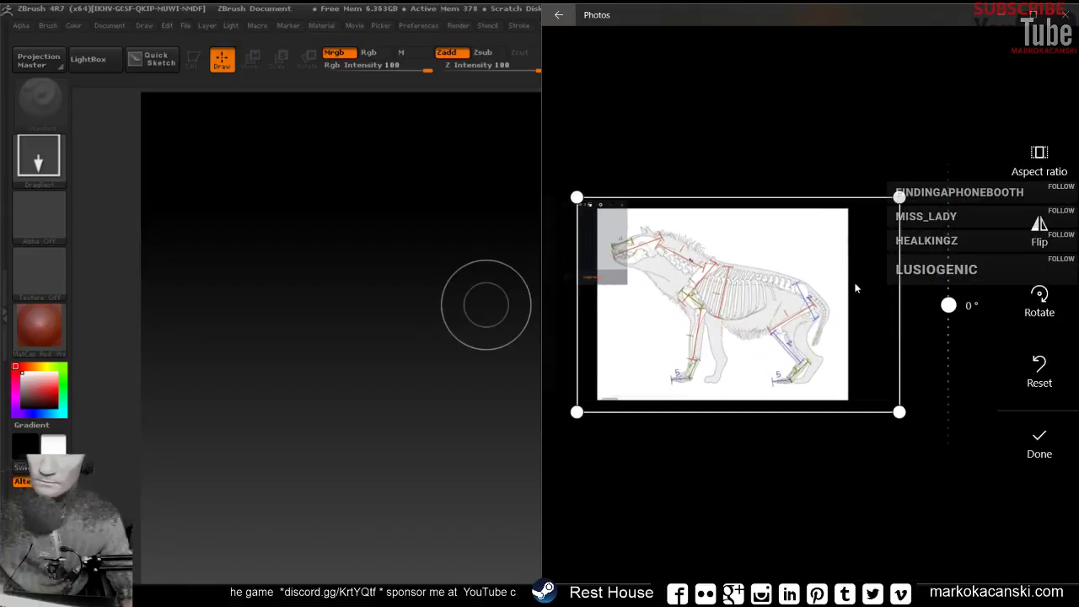
{"action": "left_click_drag", "start_coordinate": [897, 287], "coordinate": [848, 295]}
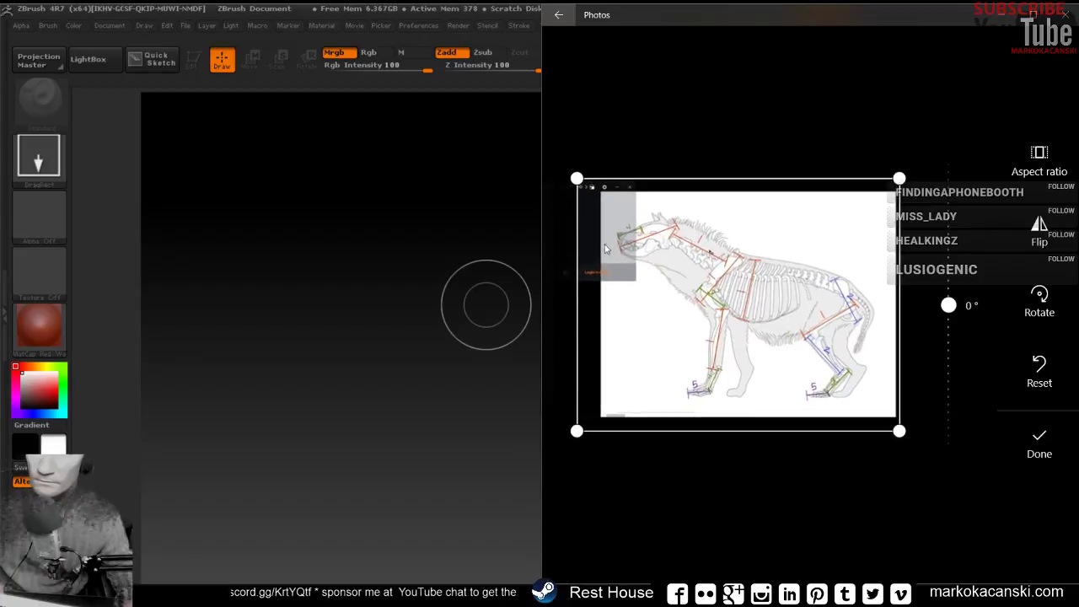
{"action": "left_click_drag", "start_coordinate": [573, 328], "coordinate": [612, 327]}
{"action": "left_click_drag", "start_coordinate": [706, 170], "coordinate": [705, 182]}
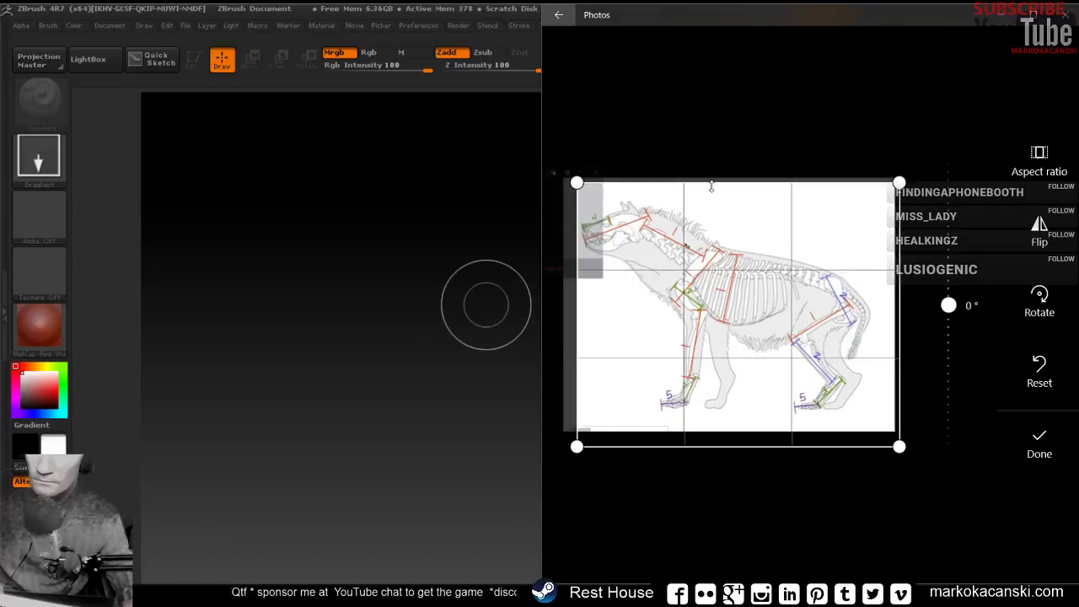
{"action": "left_click_drag", "start_coordinate": [734, 430], "coordinate": [732, 416]}
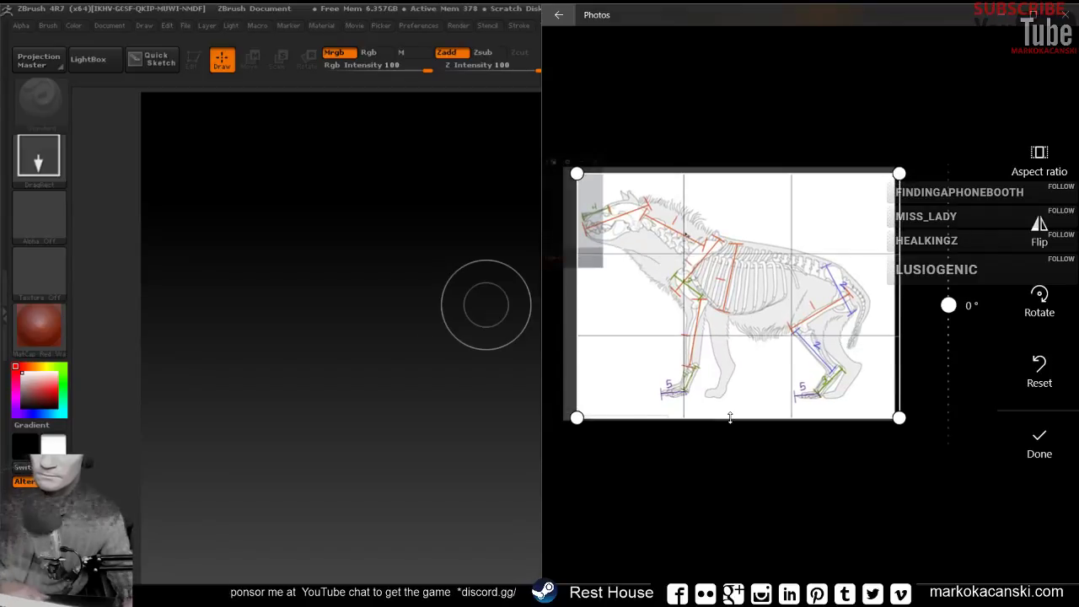
{"action": "left_click_drag", "start_coordinate": [894, 304], "coordinate": [899, 304]}
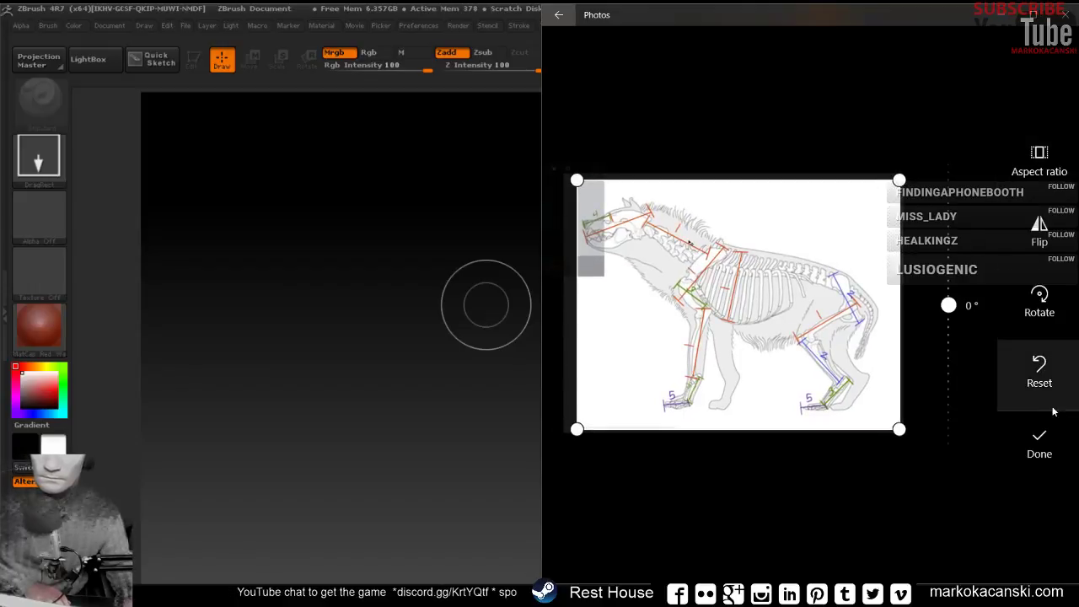
{"action": "left_click", "coordinate": [1039, 442]}
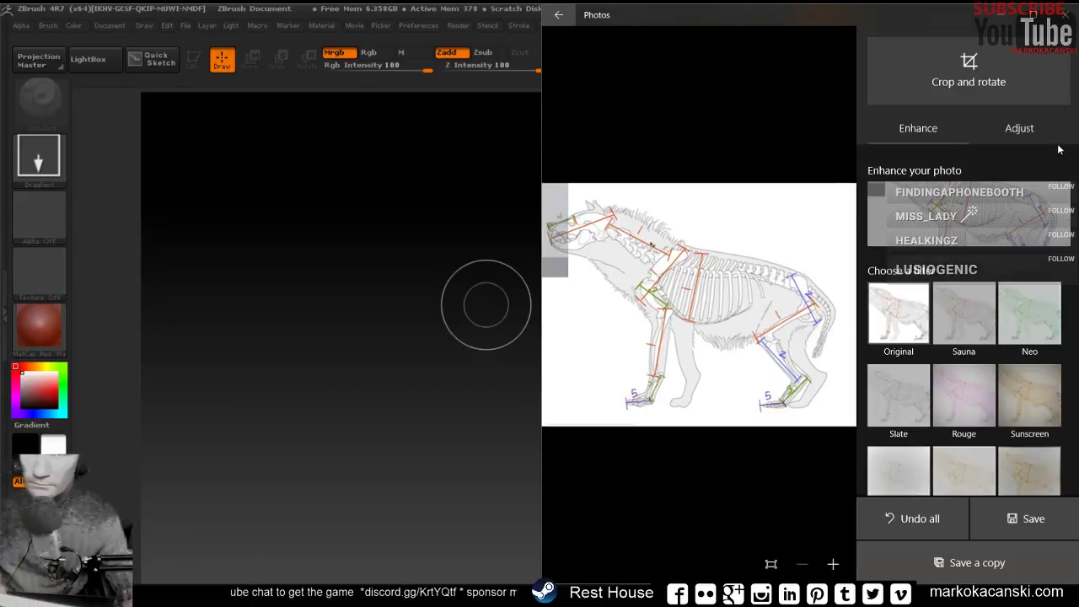
Save the cropped image, open its containing folder, and close the Photos viewer.
{"action": "left_click", "coordinate": [1035, 516]}
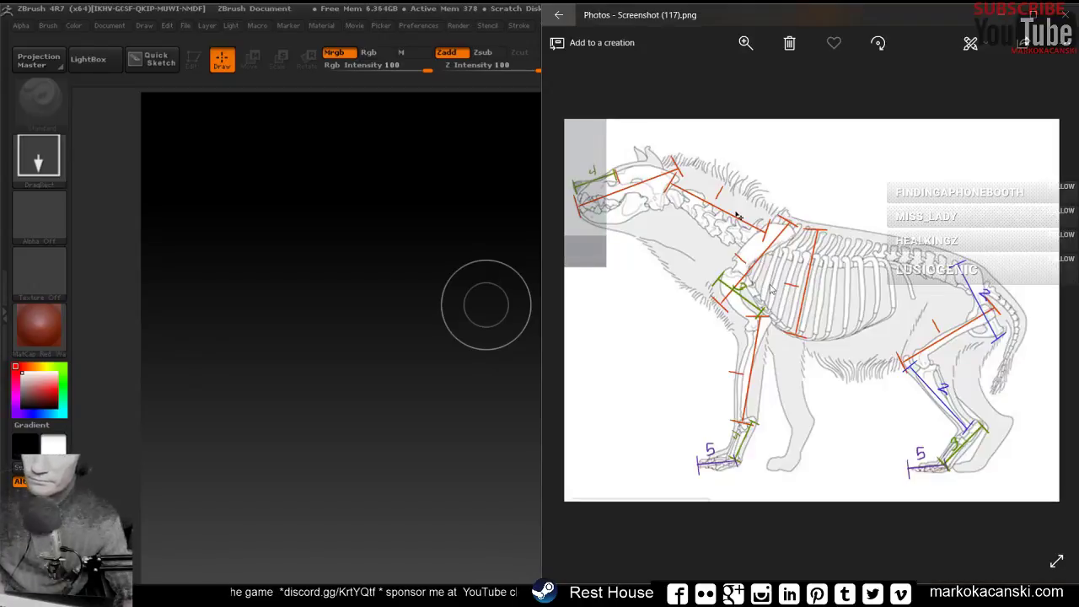
{"action": "right_click", "coordinate": [778, 245]}
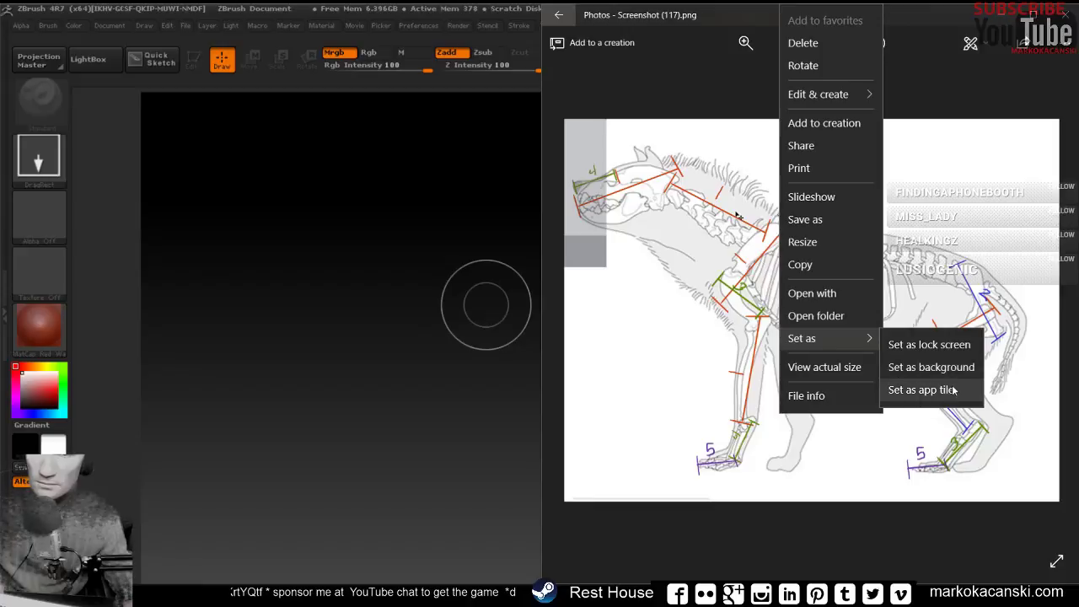
{"action": "left_click", "coordinate": [811, 316]}
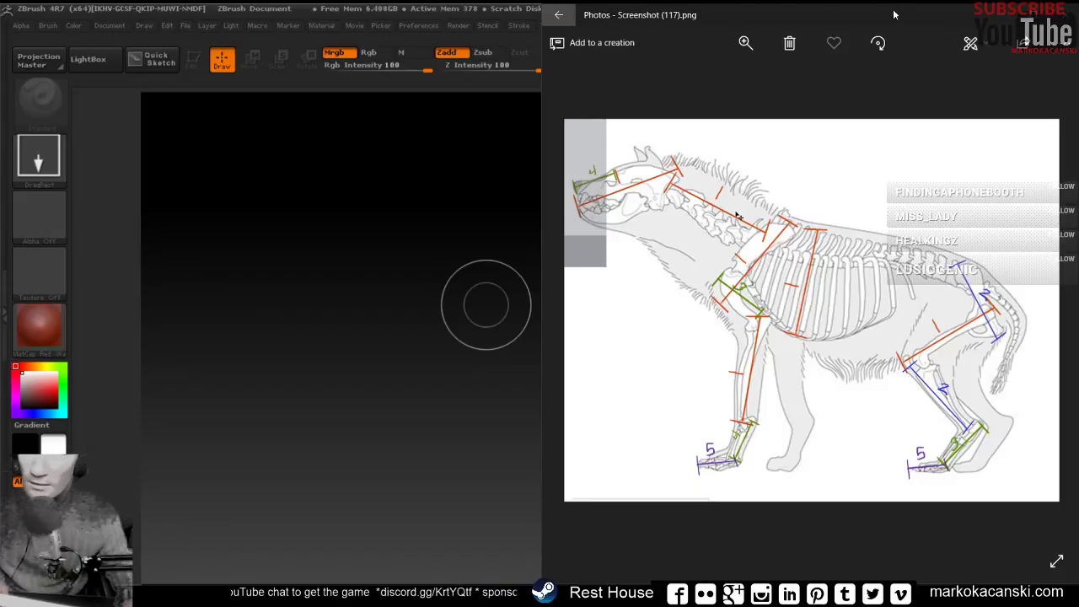
{"action": "left_click_drag", "start_coordinate": [750, 22], "coordinate": [553, 157]}
{"action": "left_click", "coordinate": [603, 158]}
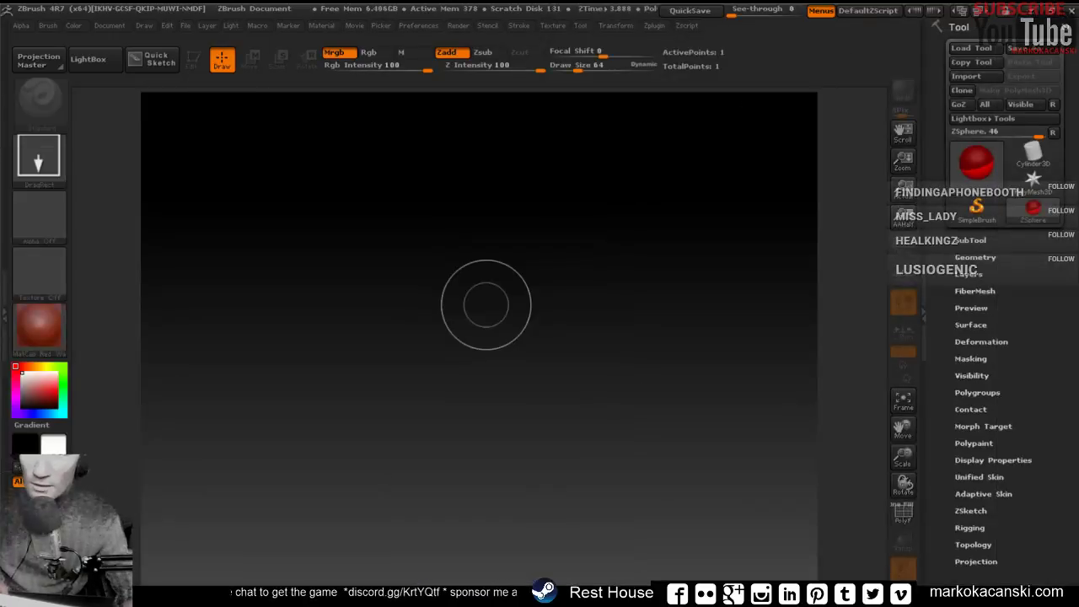
Paste Screenshot (117).png into the monster folder and open a reference image in Photos.
{"action": "double_click", "coordinate": [486, 8]}
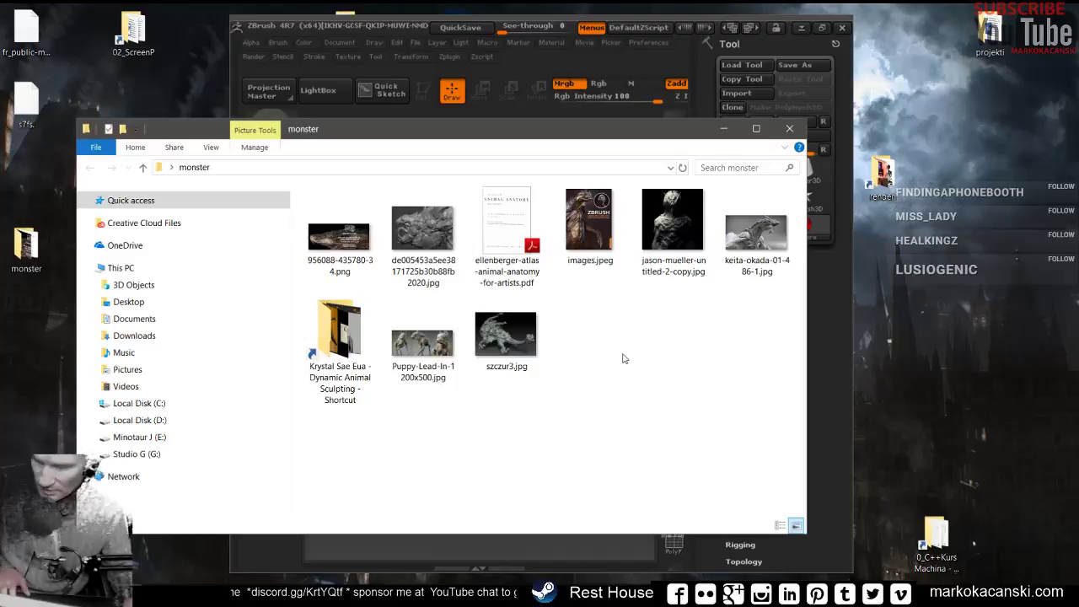
{"action": "key", "text": "ctrl+v"}
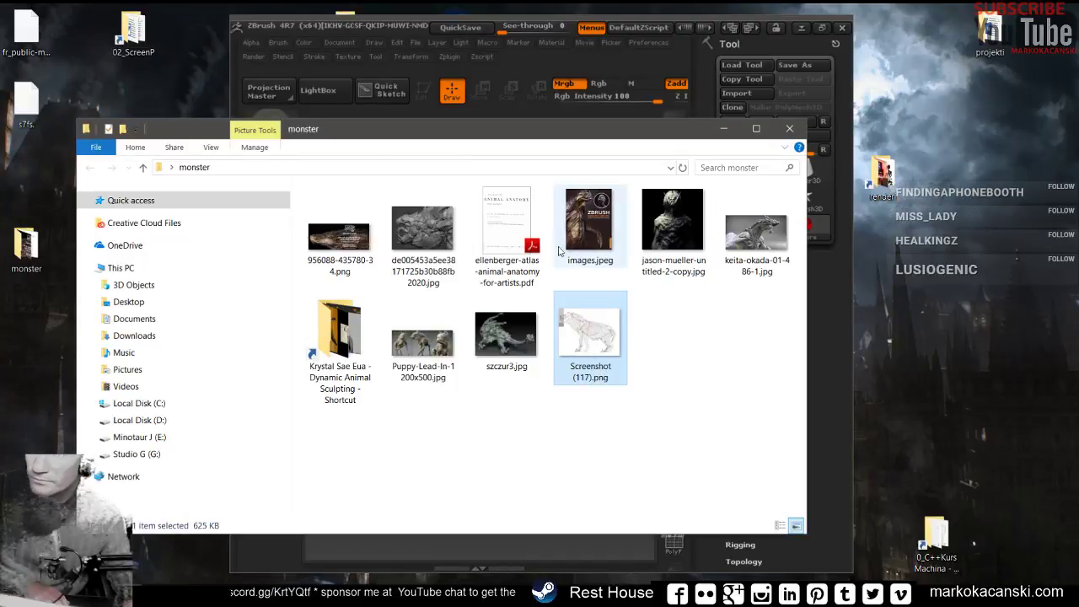
{"action": "double_click", "coordinate": [423, 236]}
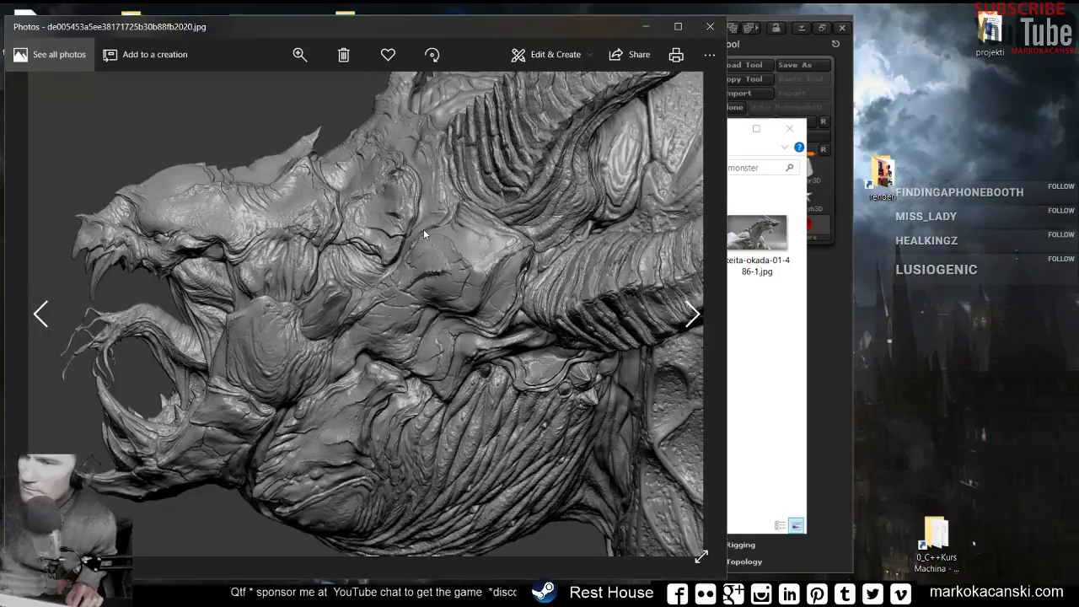
Page through the monster references to the hyena skeleton image and maximize it.
{"action": "key", "text": "Left"}
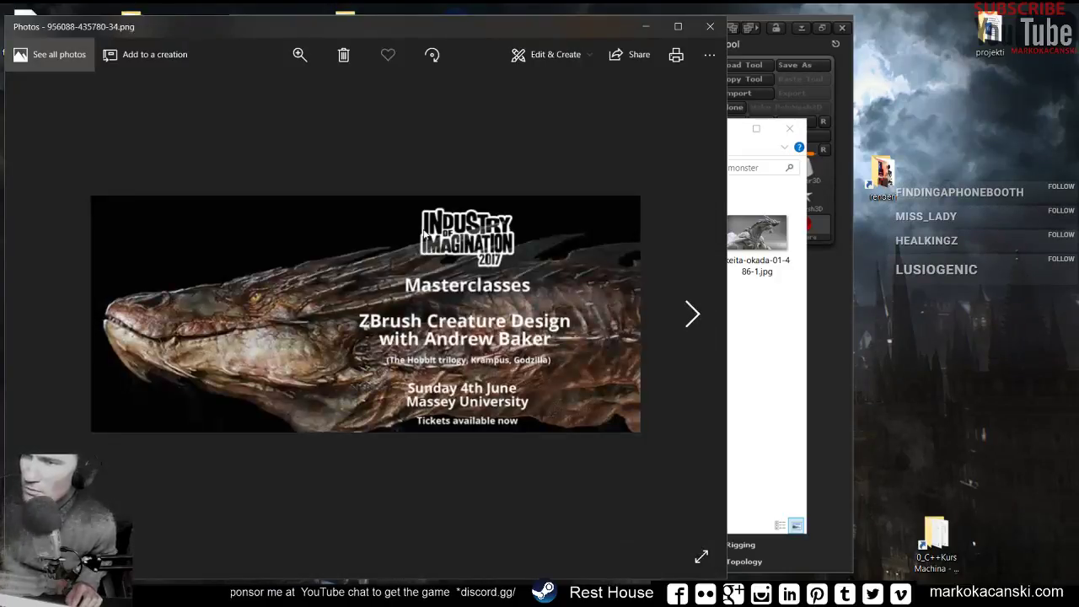
{"action": "key", "text": "Right"}
{"action": "key", "text": "Right"}
{"action": "key", "text": "Right"}
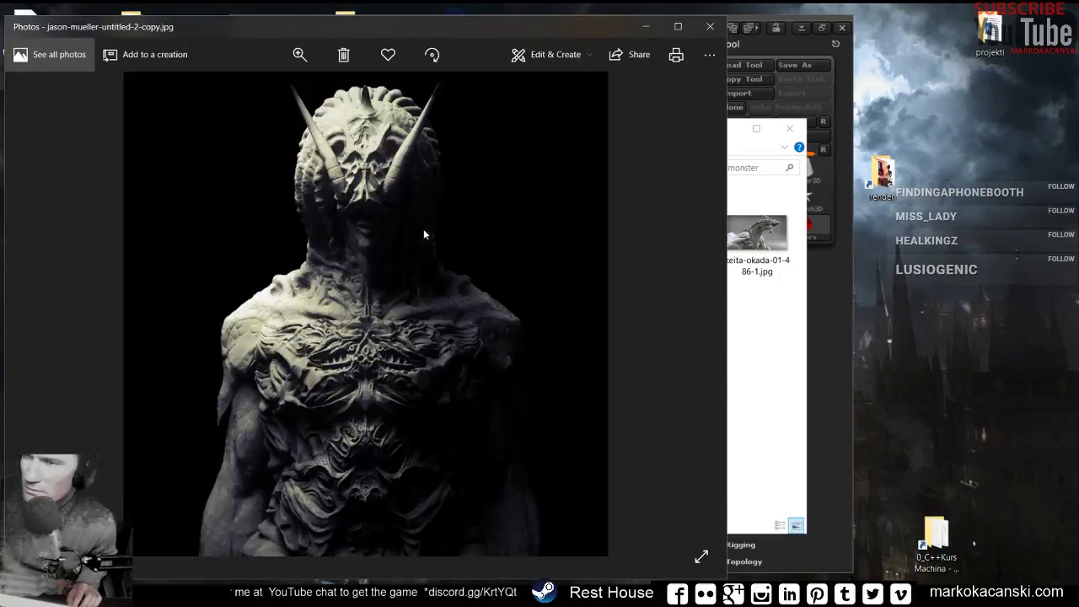
{"action": "key", "text": "Right"}
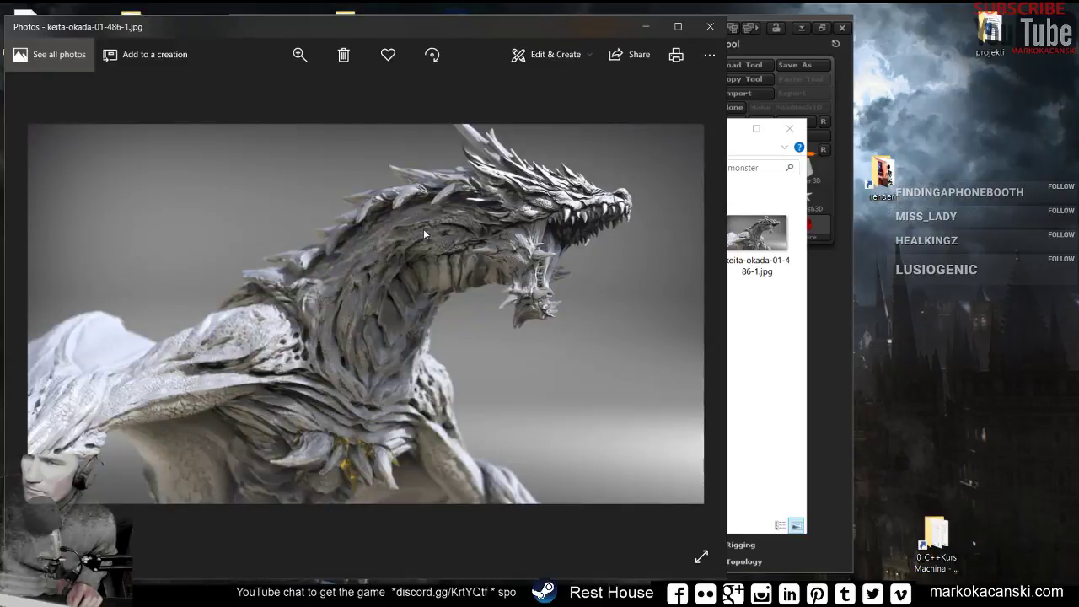
{"action": "key", "text": "Right"}
{"action": "key", "text": "Right"}
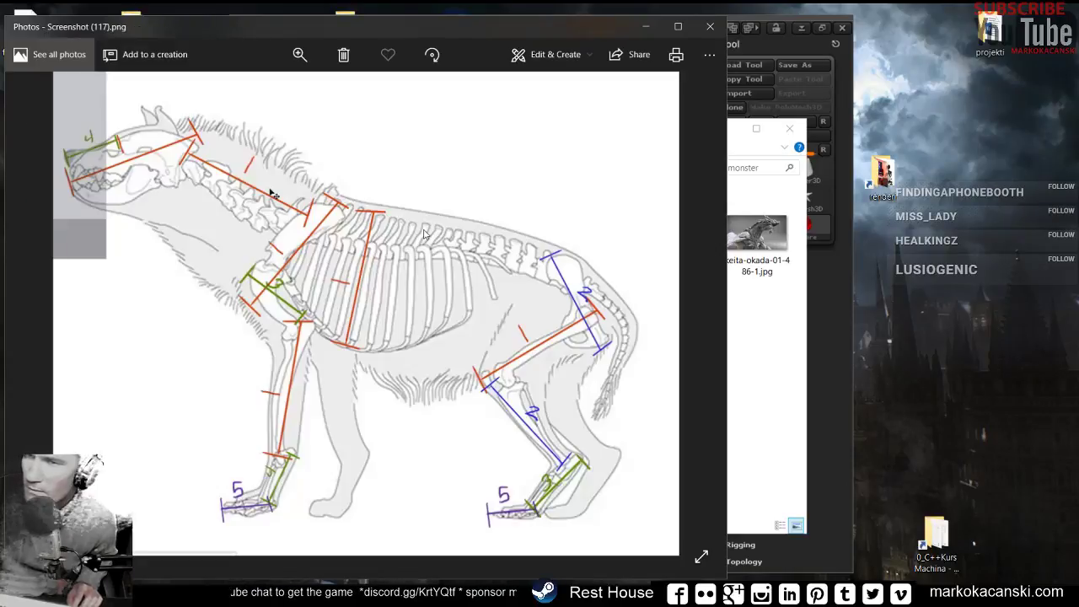
{"action": "key", "text": "Right"}
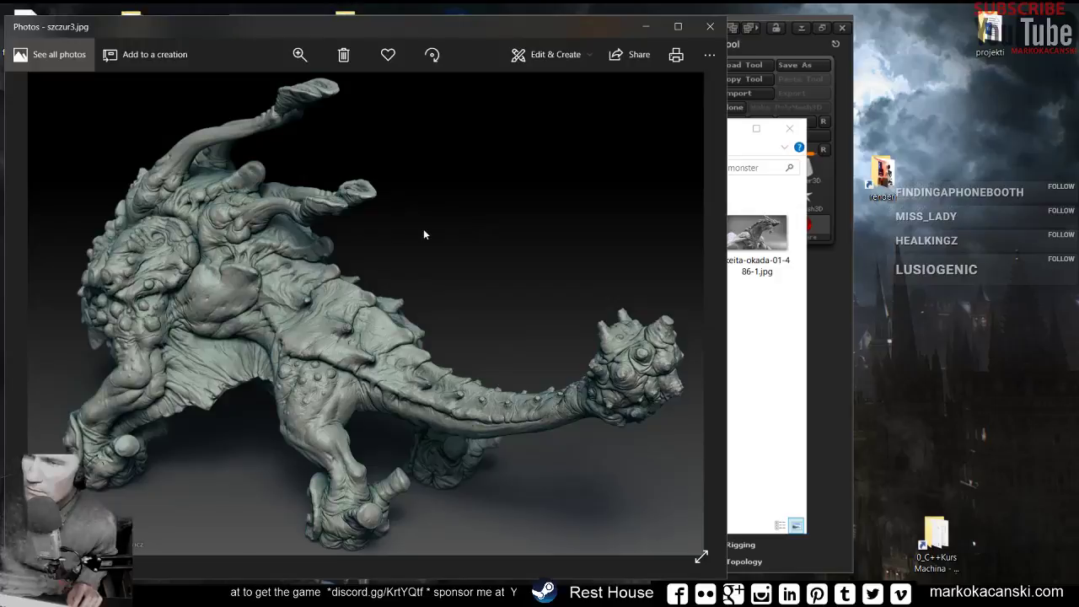
{"action": "key", "text": "Right"}
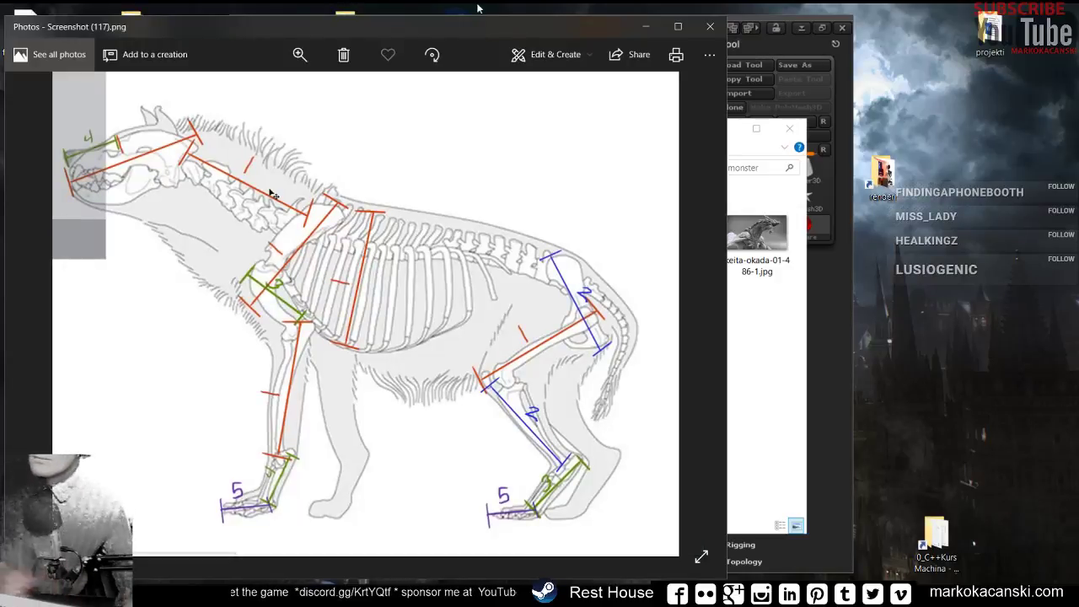
{"action": "left_click", "coordinate": [674, 27]}
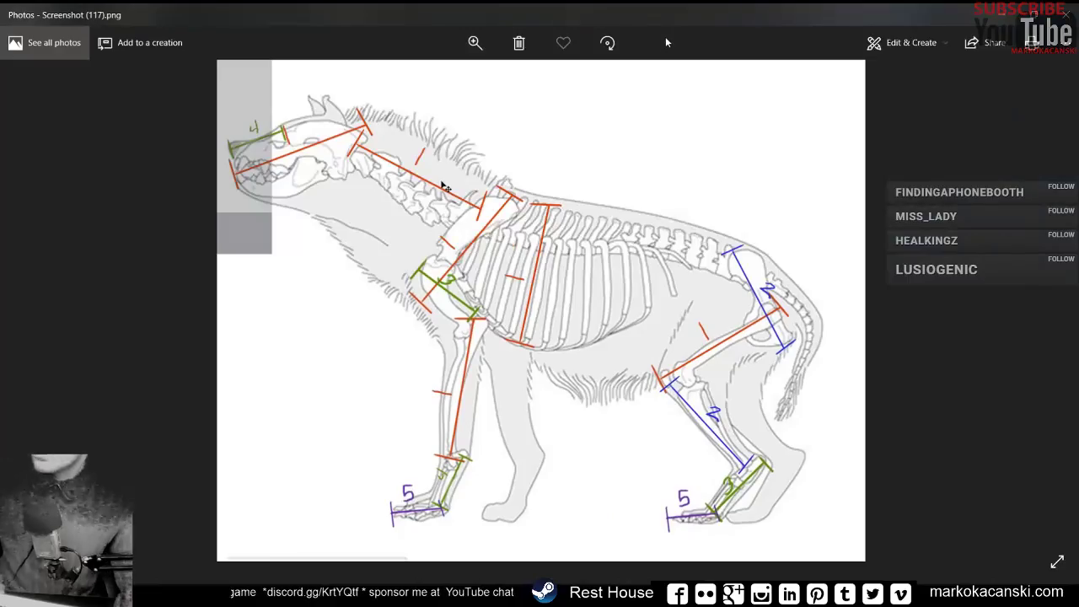
{"action": "key", "text": "alt+Tab"}
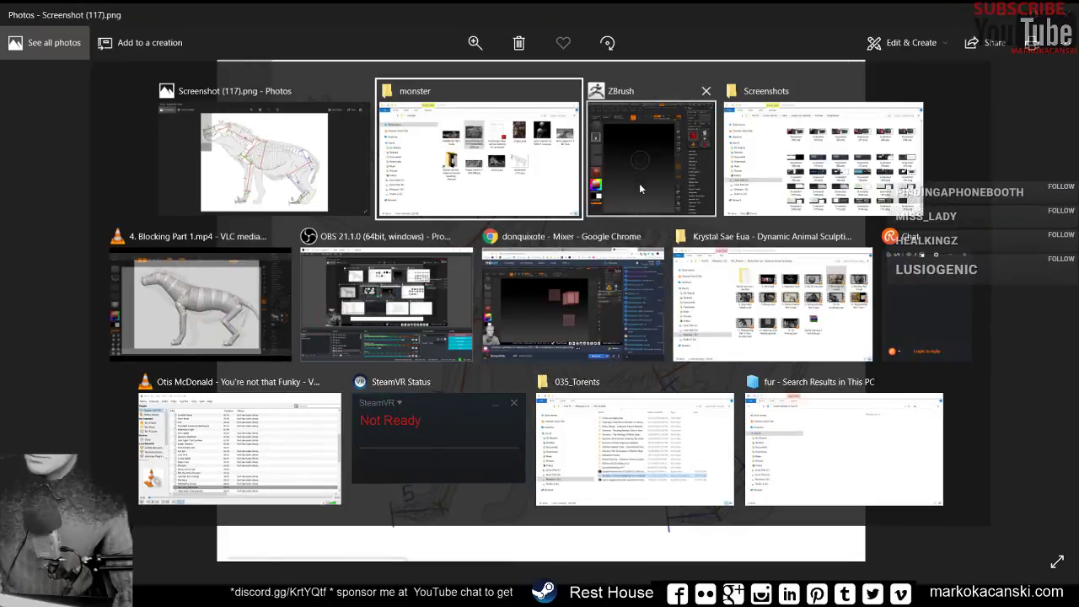
Bring ZBrush to the front, maximize it, and set See-through to 37.
{"action": "left_click", "coordinate": [639, 182]}
{"action": "left_click", "coordinate": [822, 27]}
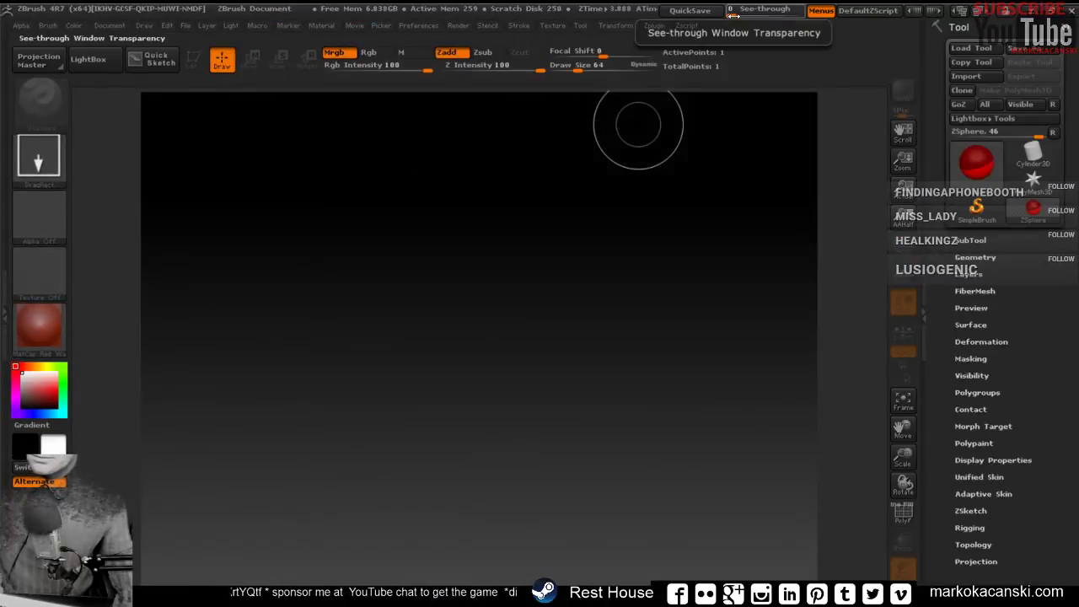
{"action": "left_click_drag", "start_coordinate": [735, 14], "coordinate": [756, 15]}
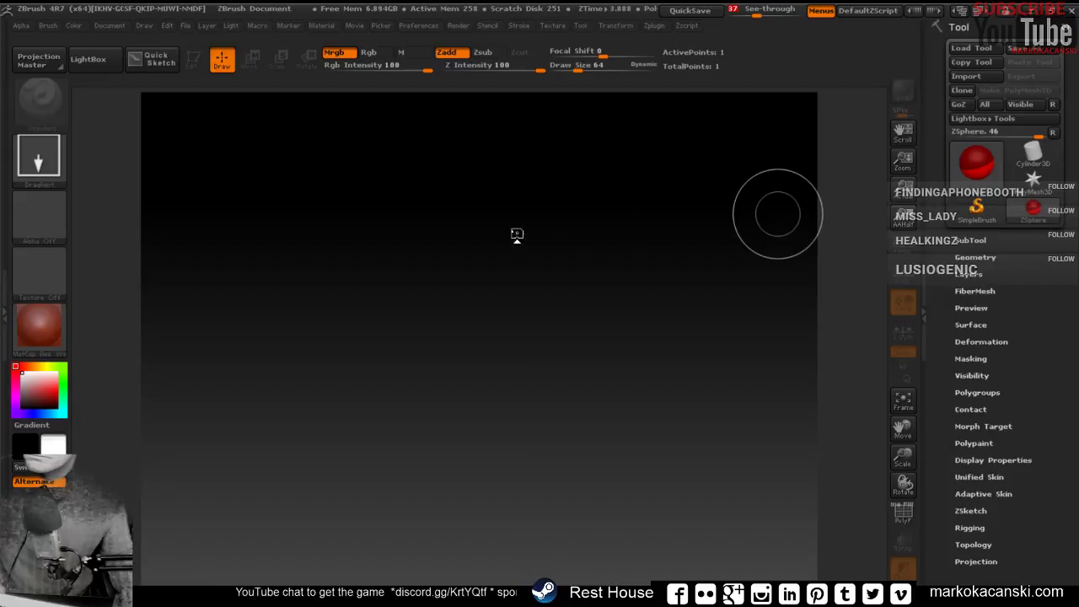
Turn on See-through so the hyena skeleton shows behind the red ZSphere.
{"action": "left_click", "coordinate": [756, 14]}
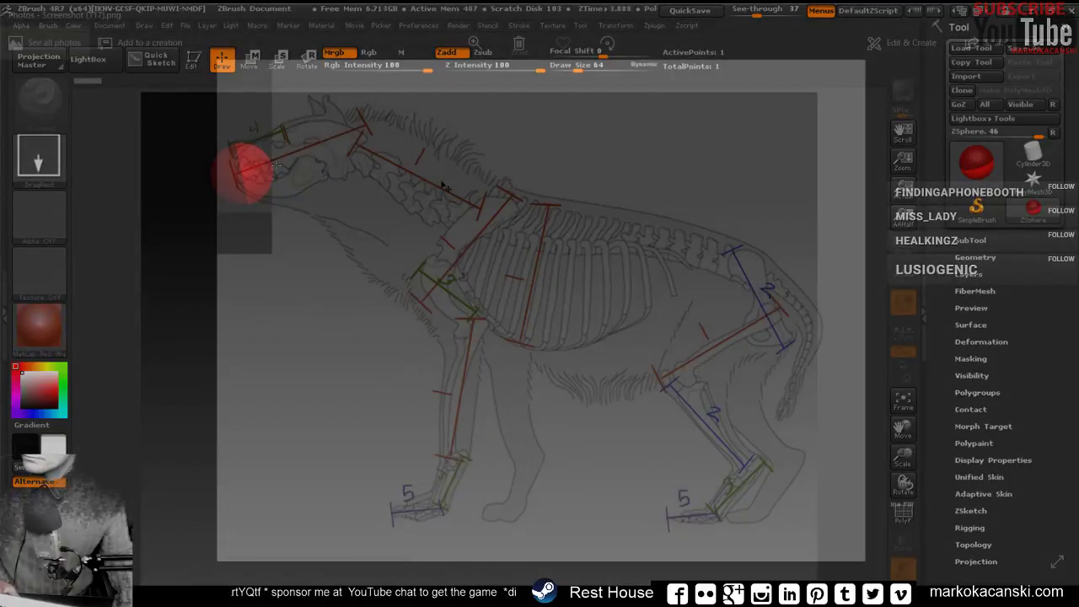
{"action": "key", "text": "w"}
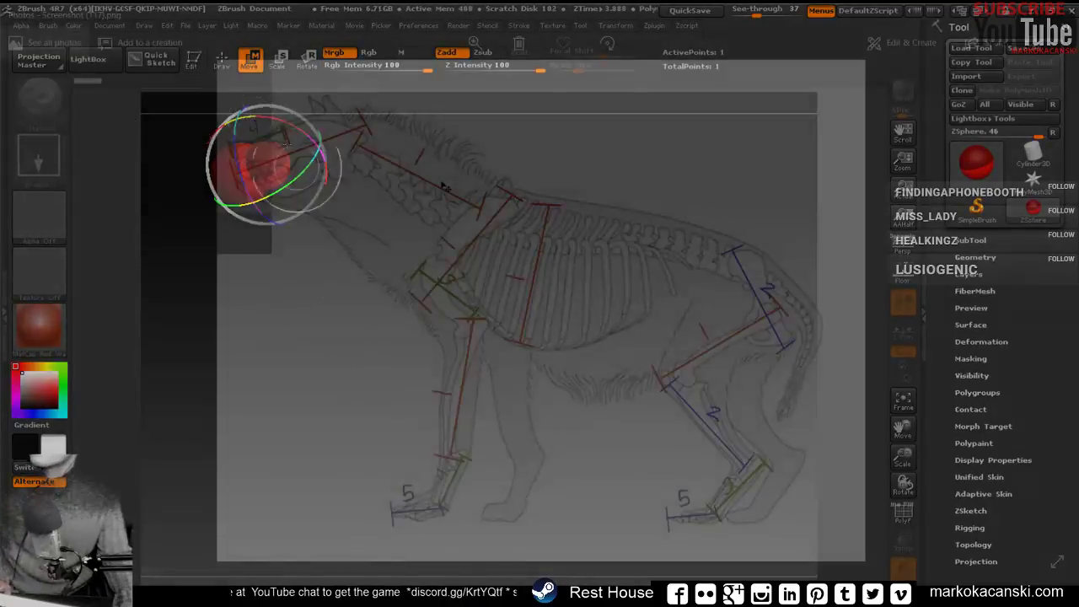
{"action": "key", "text": "q"}
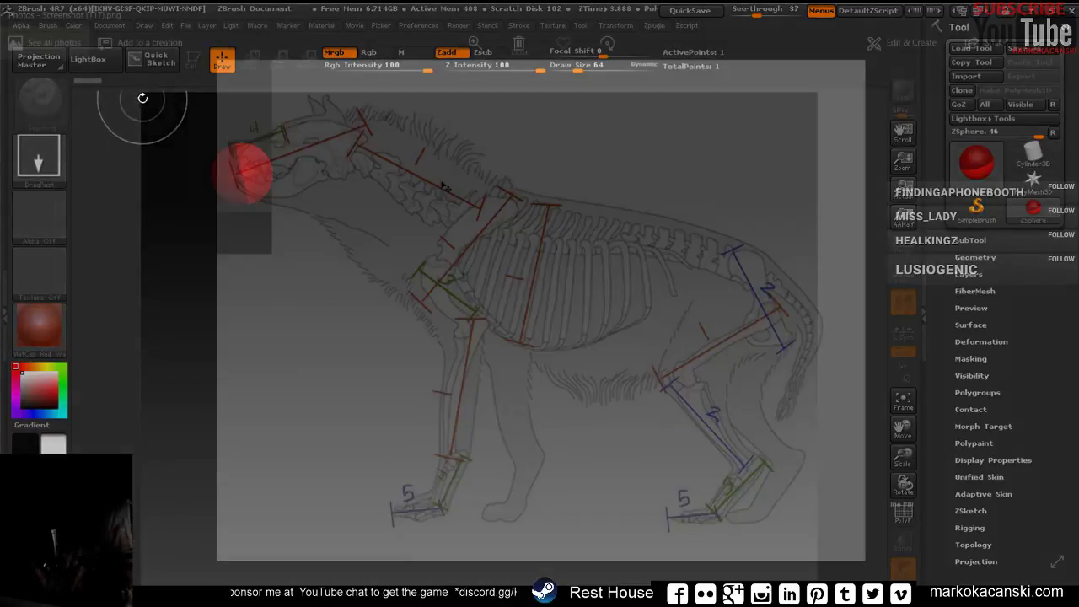
{"action": "key", "text": "alt+Tab"}
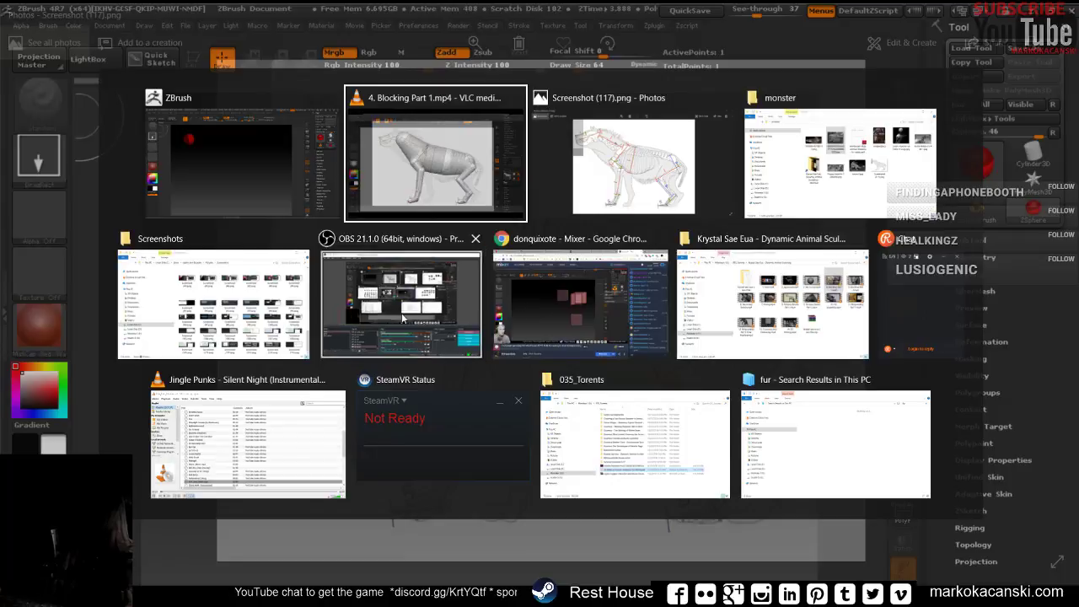
Raise the webcam's Camera Control exposure from -5 to -4 and apply it.
{"action": "key", "text": "Escape"}
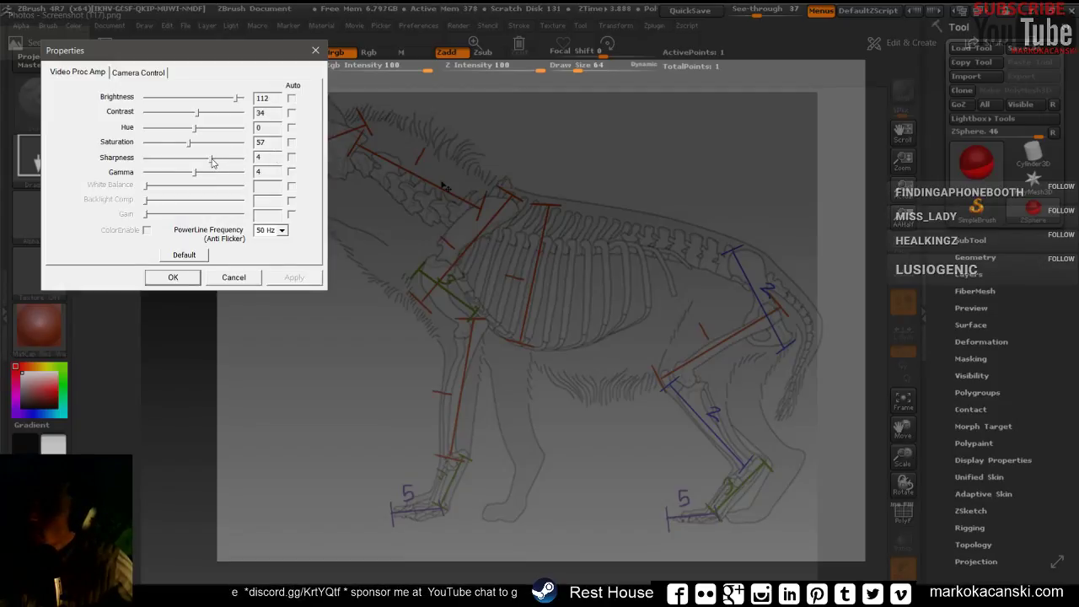
{"action": "left_click", "coordinate": [135, 72]}
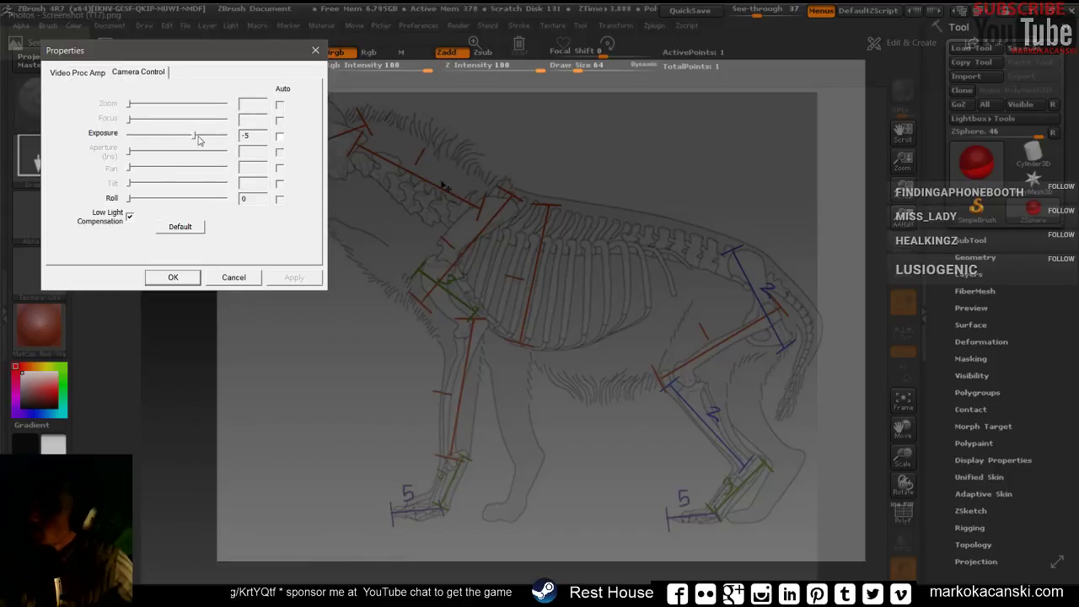
{"action": "left_click_drag", "start_coordinate": [198, 140], "coordinate": [203, 140]}
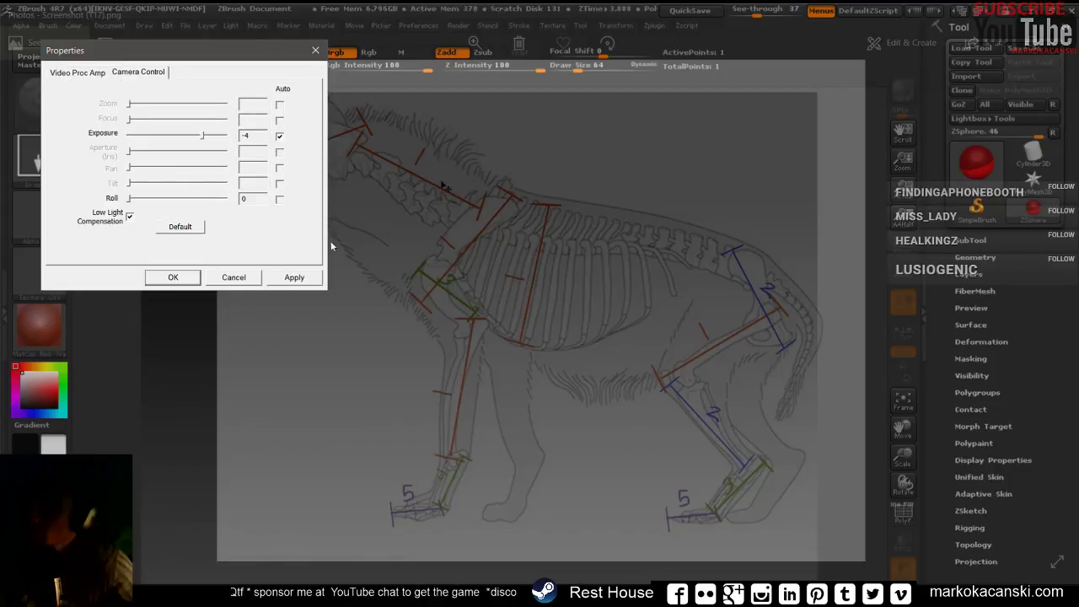
{"action": "left_click", "coordinate": [292, 276]}
{"action": "left_click", "coordinate": [173, 276]}
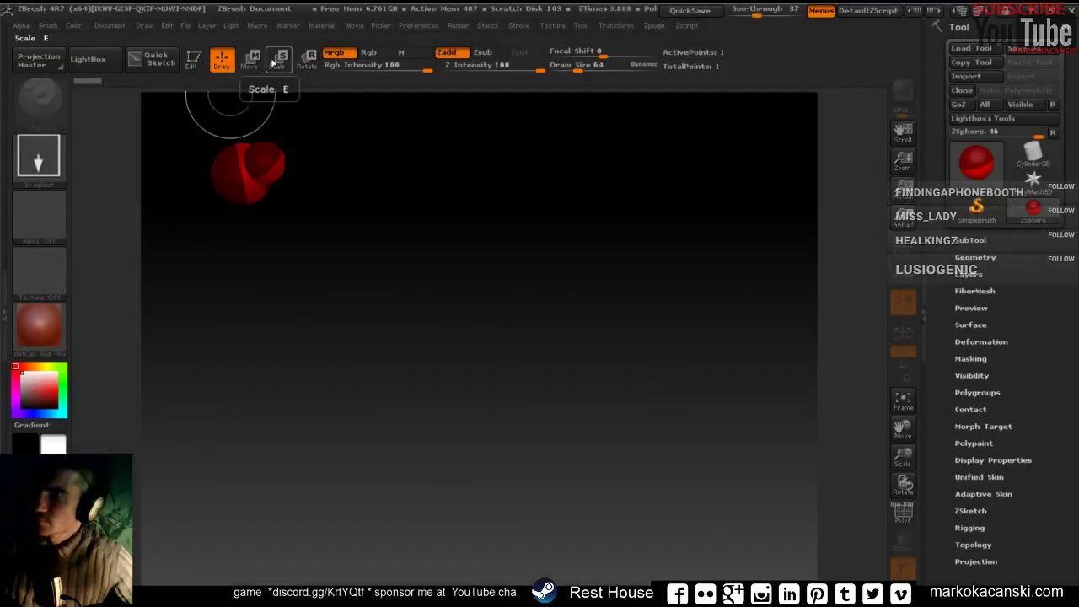
Move the root ZSphere onto the hyena's snout.
{"action": "left_click", "coordinate": [251, 59]}
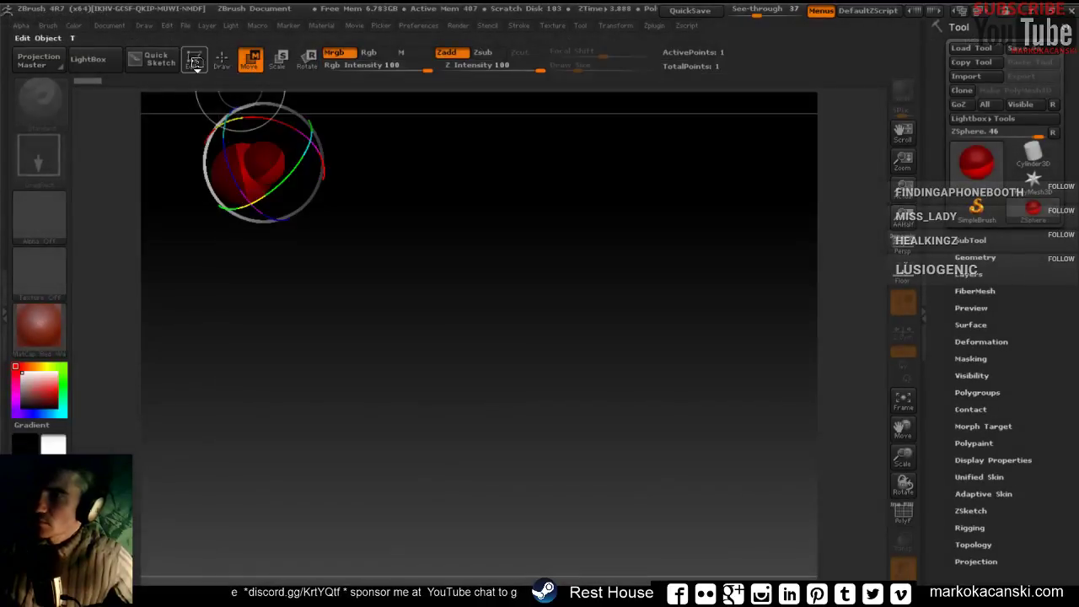
{"action": "left_click", "coordinate": [195, 61]}
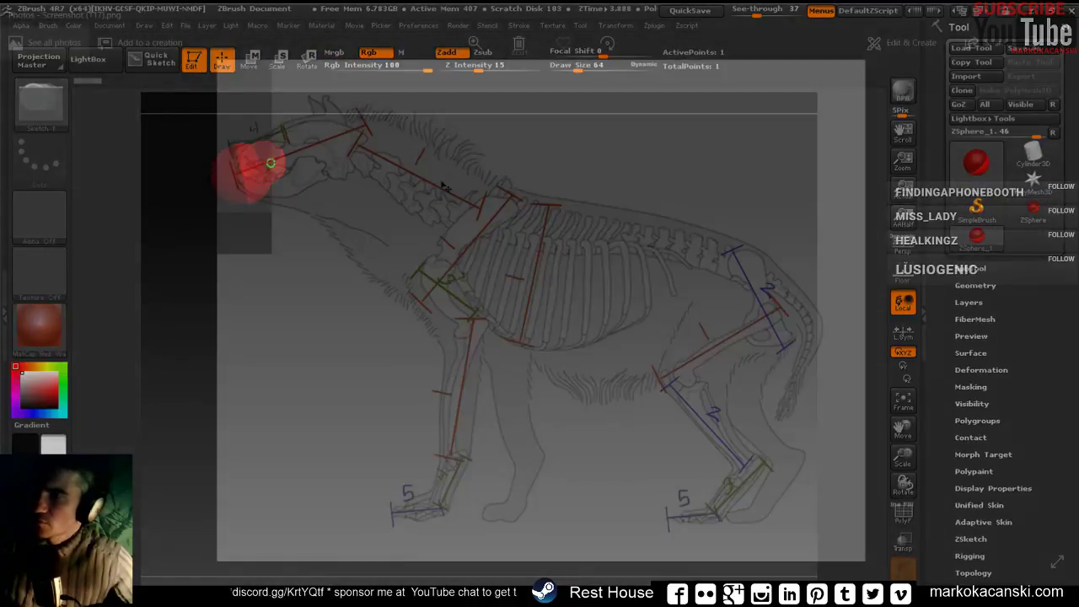
{"action": "key", "text": "w"}
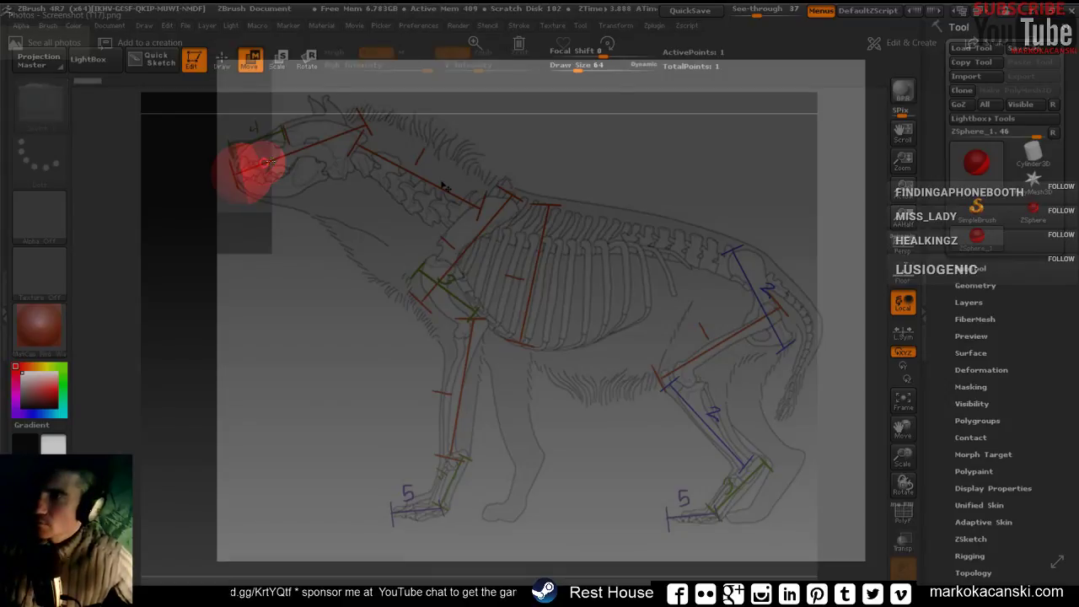
{"action": "key", "text": "e"}
{"action": "key", "text": "w"}
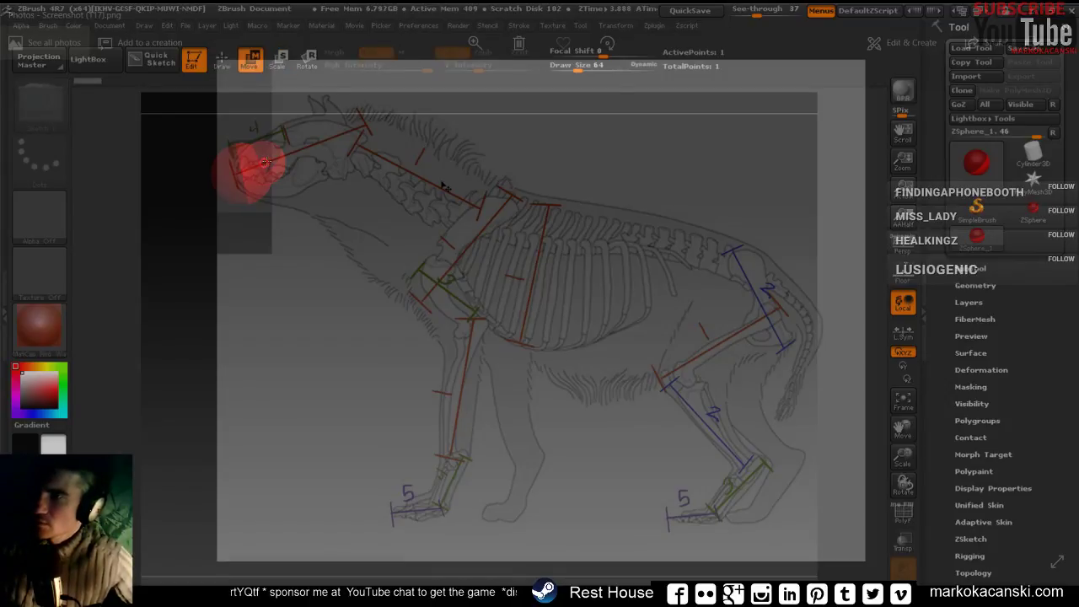
{"action": "left_click_drag", "start_coordinate": [268, 165], "coordinate": [316, 164]}
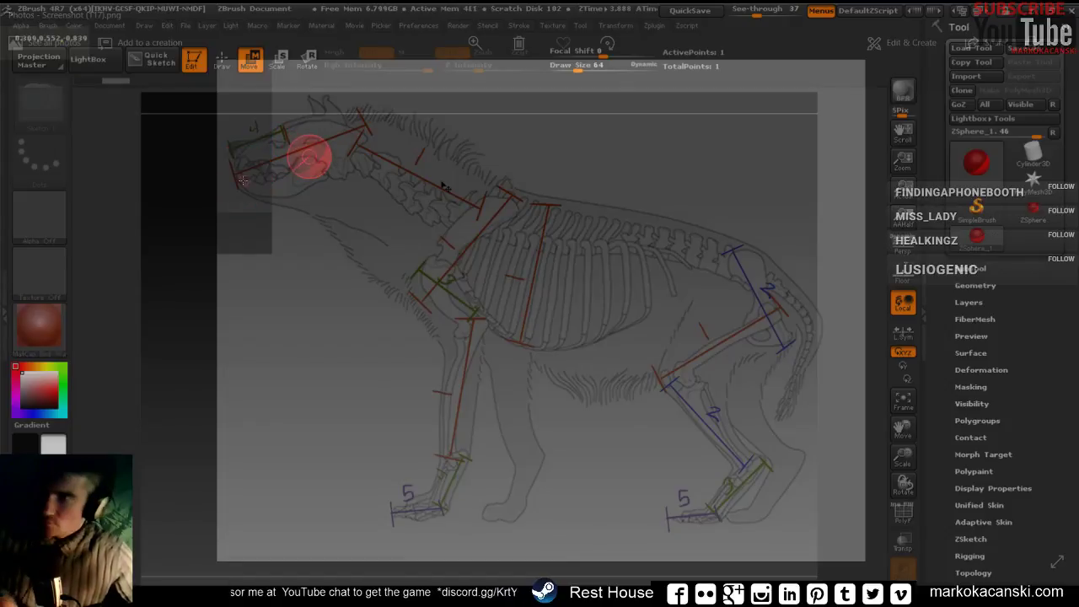
{"action": "left_click_drag", "start_coordinate": [312, 157], "coordinate": [249, 172]}
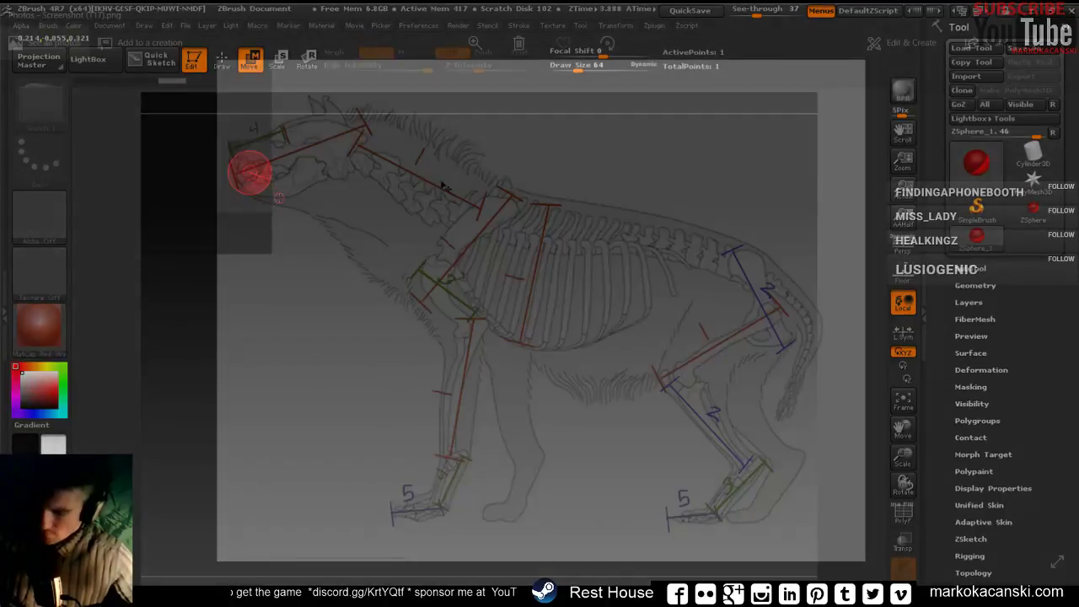
Add a child ZSphere off the root and scale both into a head capsule.
{"action": "key", "text": "q"}
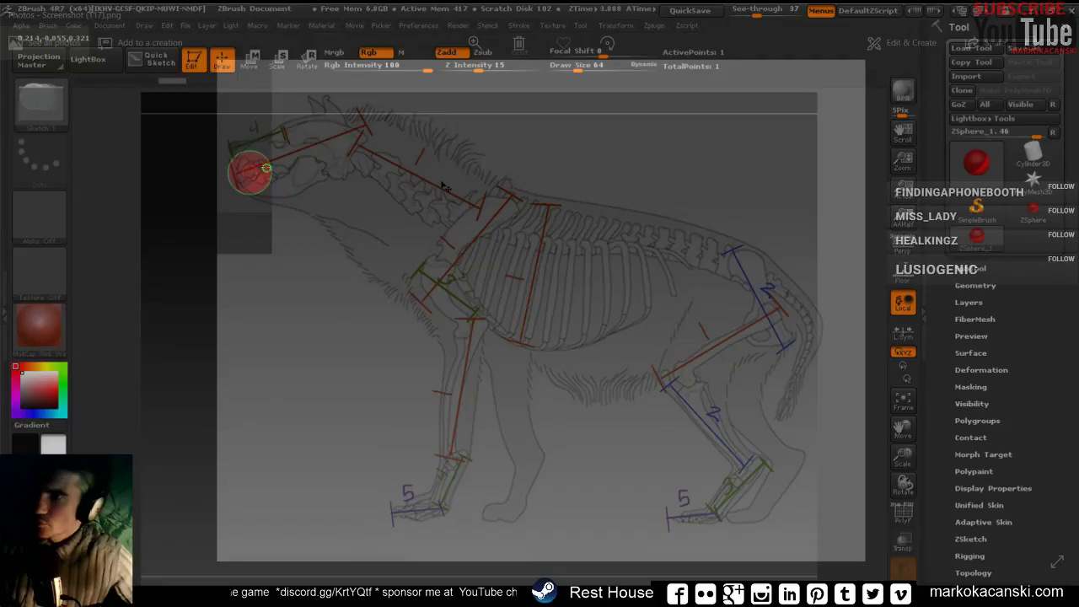
{"action": "left_click_drag", "start_coordinate": [267, 169], "coordinate": [286, 164]}
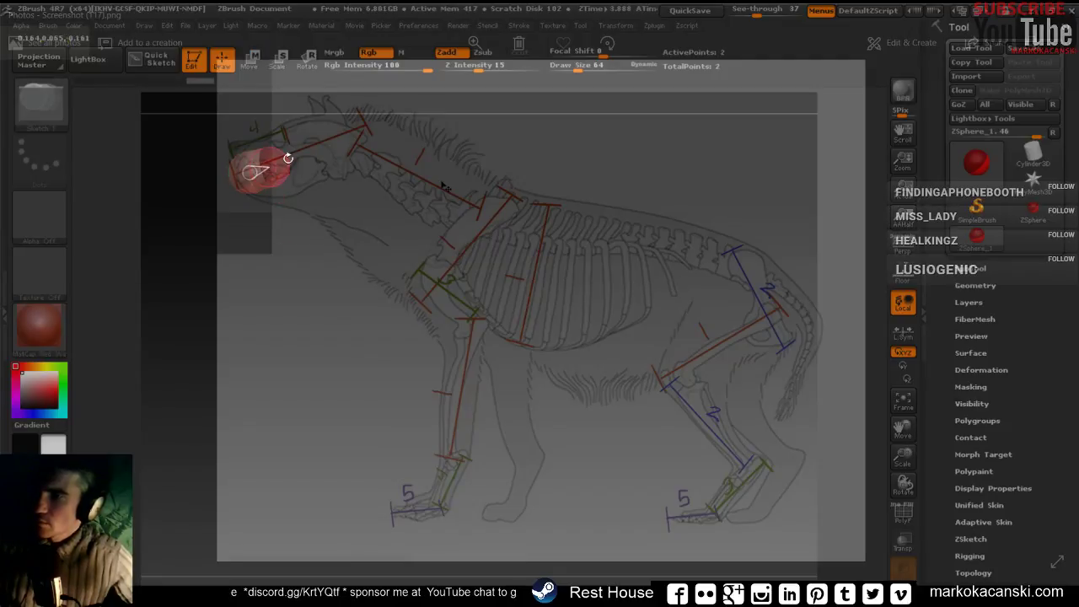
{"action": "key", "text": "e"}
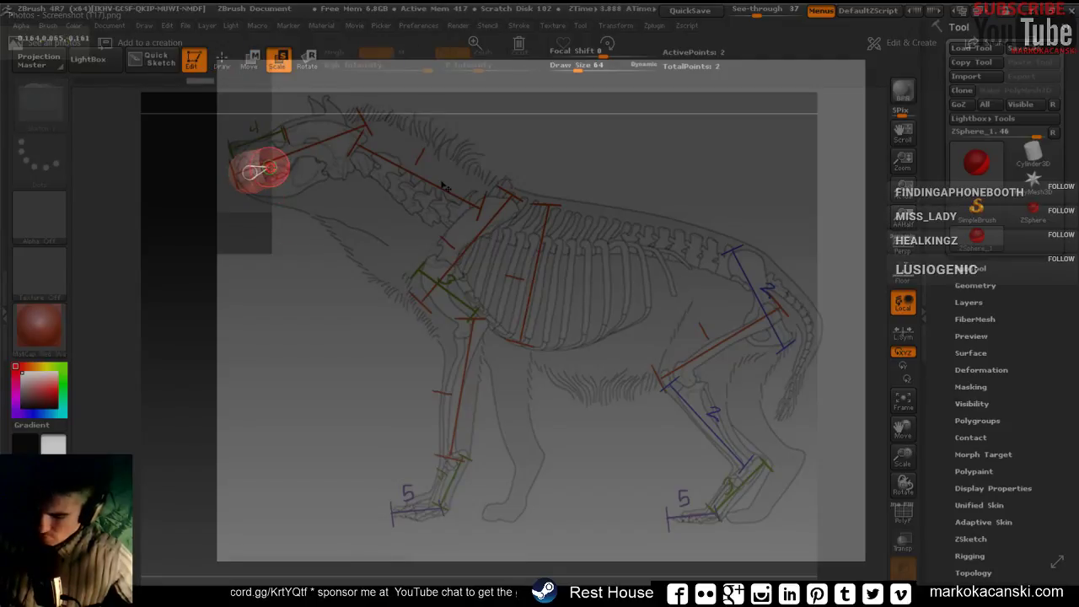
{"action": "mouse_move", "coordinate": [271, 165]}
{"action": "left_mouse_down"}
{"action": "mouse_move", "coordinate": [343, 144]}
{"action": "mouse_move", "coordinate": [347, 155]}
{"action": "left_mouse_up"}
{"action": "key", "text": "w"}
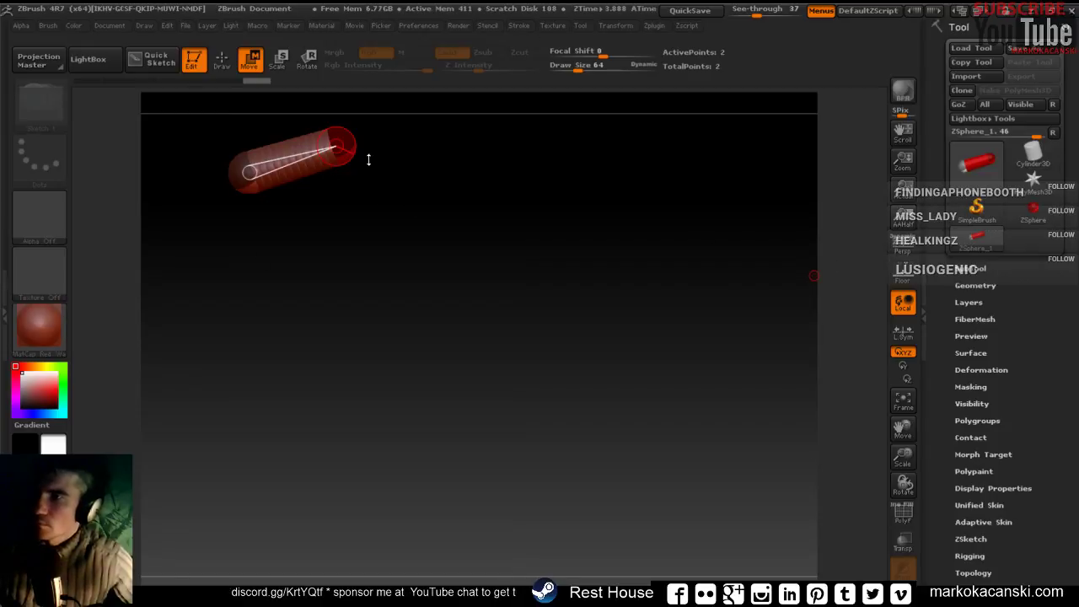
Preview the skin, then add a third ZSphere at the back of the head and pull it toward the shoulders.
{"action": "key", "text": "alt+Tab"}
{"action": "key", "text": "a"}
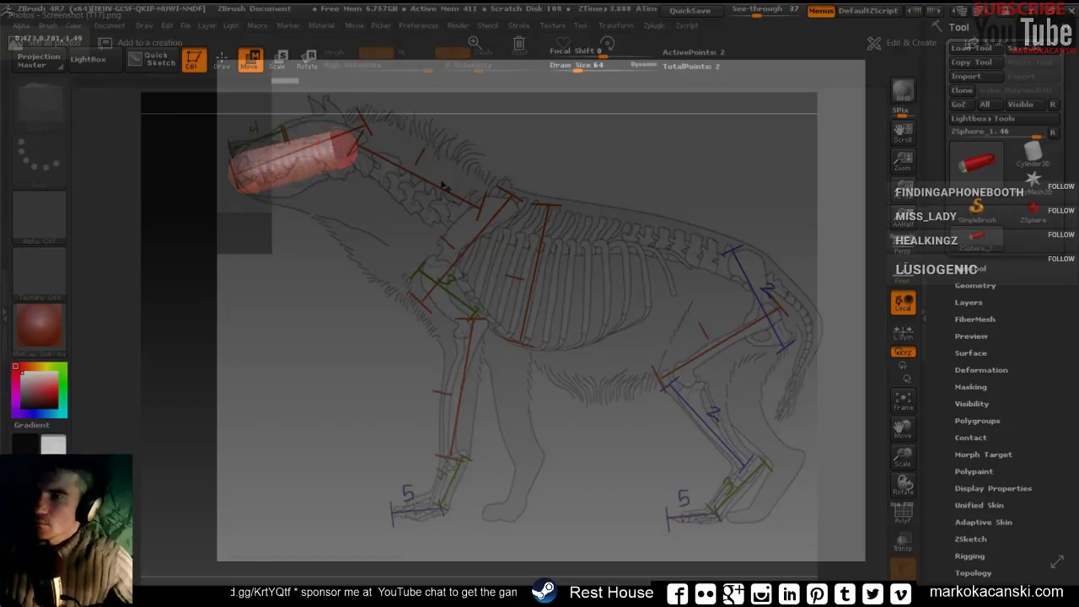
{"action": "key", "text": "a"}
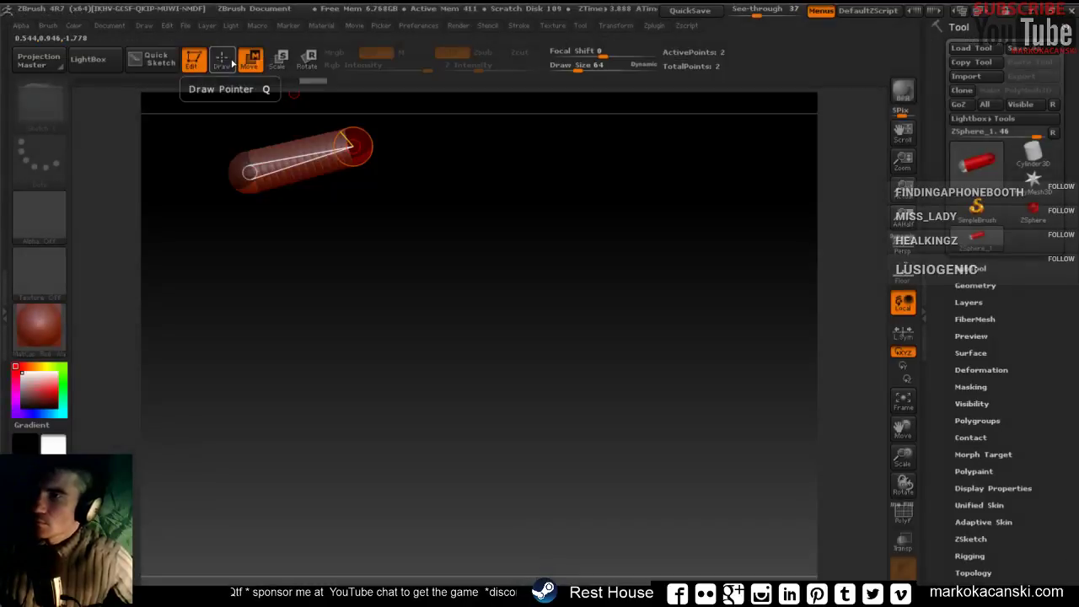
{"action": "left_click", "coordinate": [221, 59]}
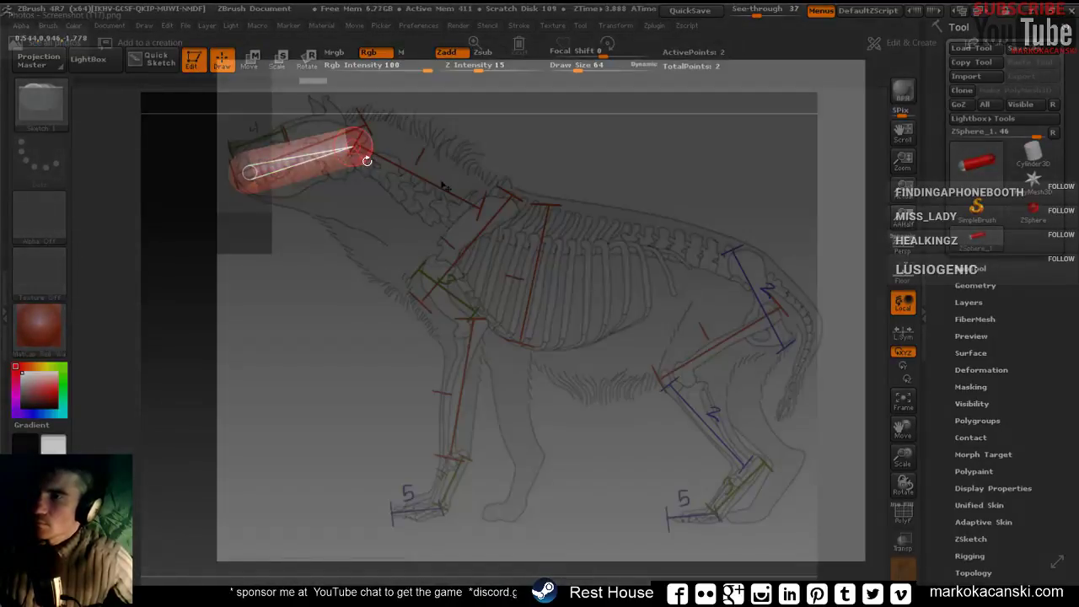
{"action": "left_click_drag", "start_coordinate": [380, 171], "coordinate": [396, 174]}
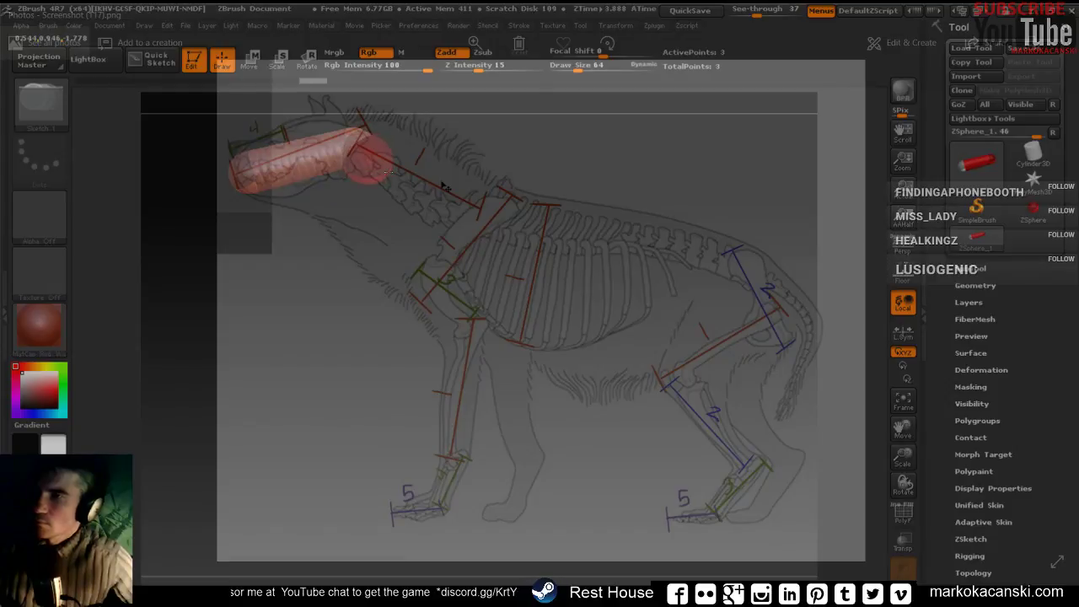
{"action": "key", "text": "e"}
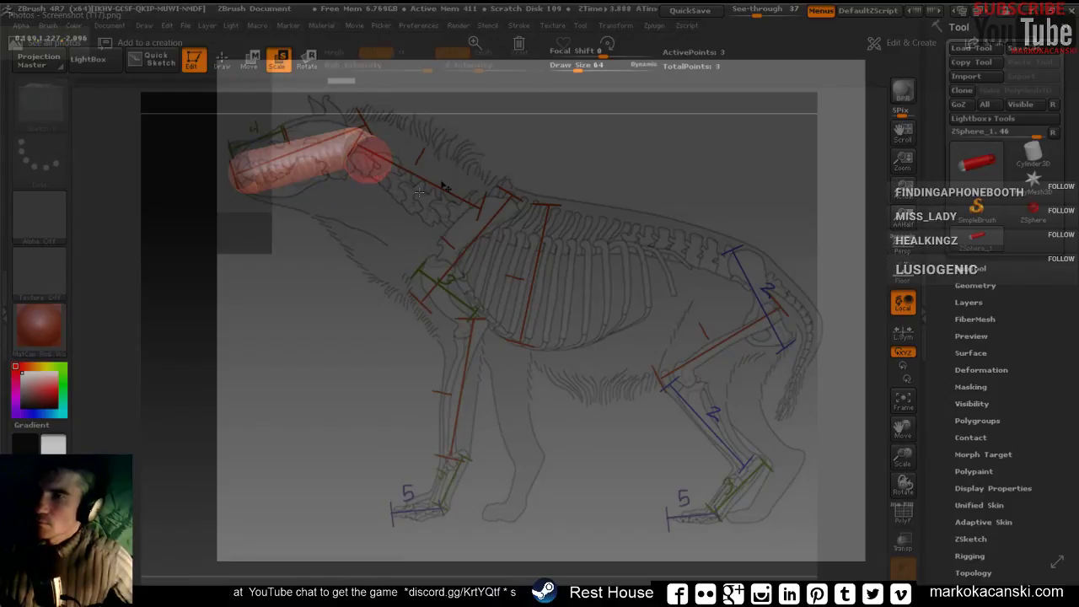
{"action": "key", "text": "r"}
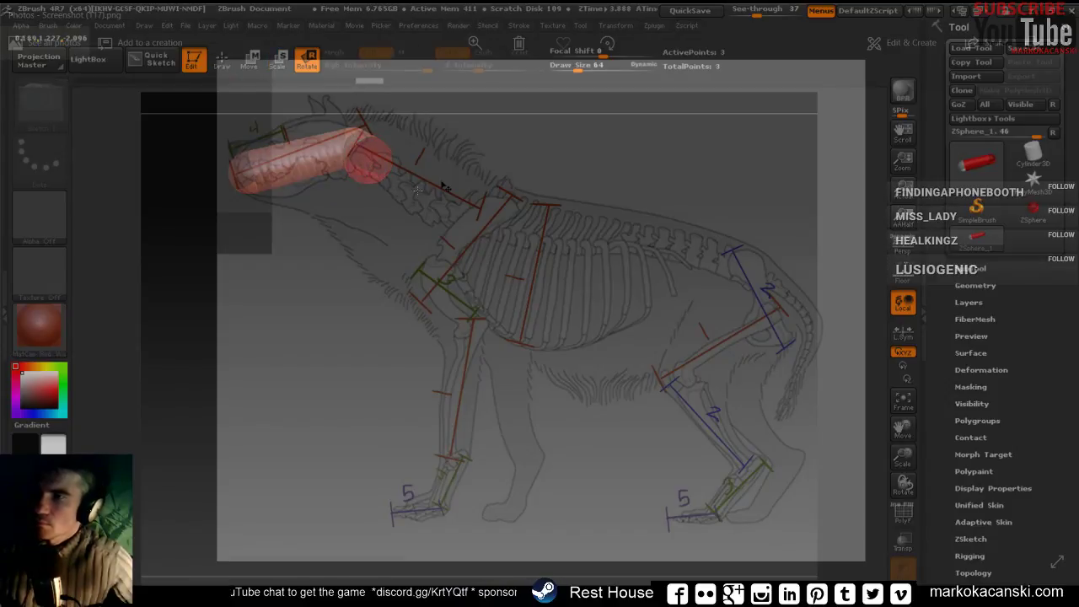
{"action": "key", "text": "e"}
{"action": "key", "text": "w"}
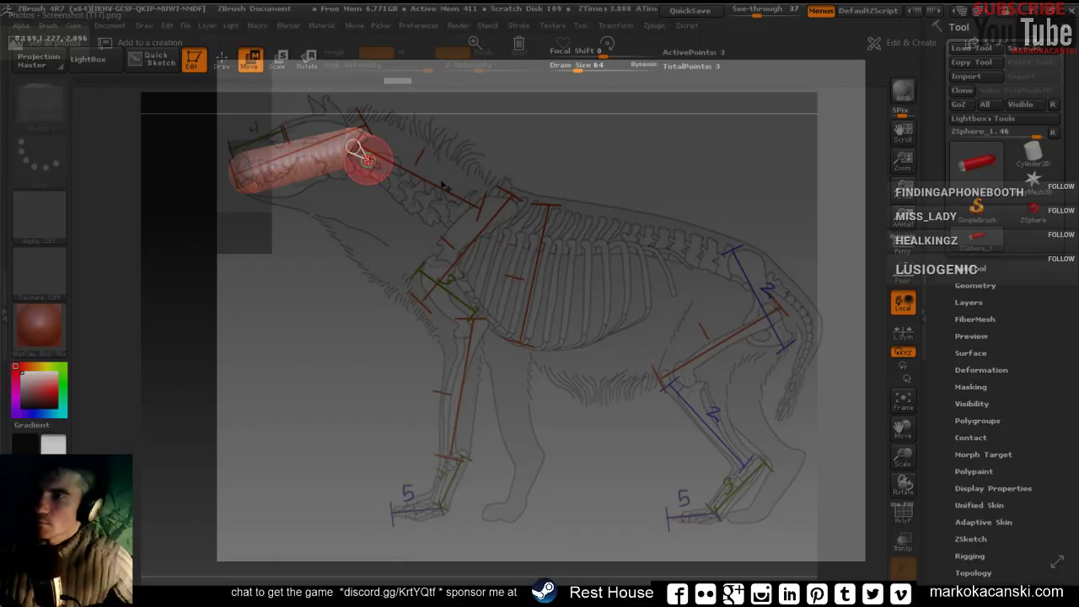
{"action": "left_click_drag", "start_coordinate": [371, 161], "coordinate": [435, 206]}
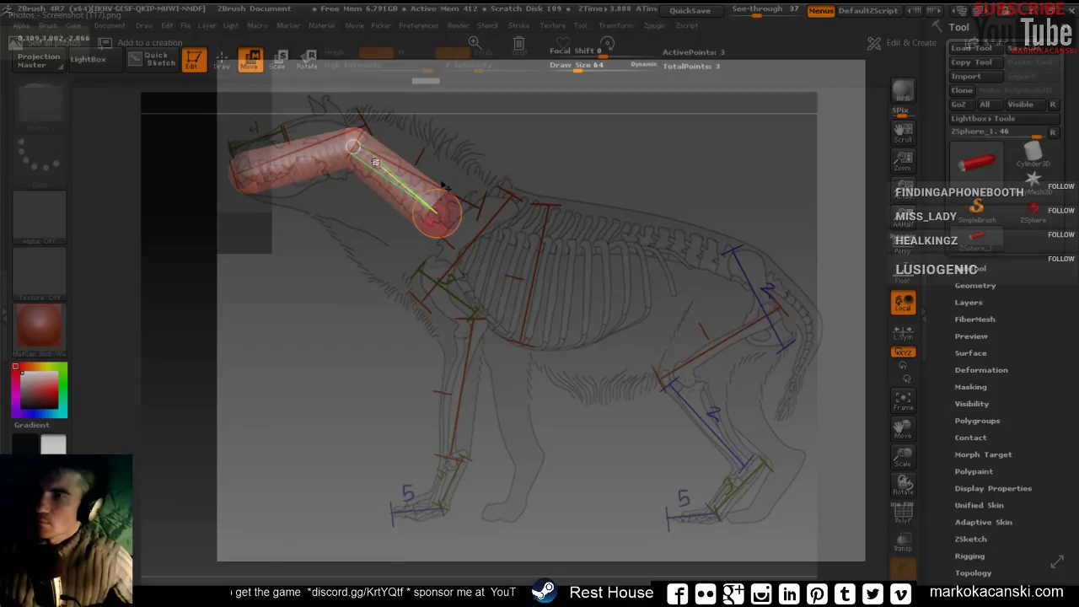
Enlarge the neck's end ZSphere and extend it down to the shoulders.
{"action": "key", "text": "ctrl+z"}
{"action": "key", "text": "ctrl+z"}
{"action": "key", "text": "ctrl+z"}
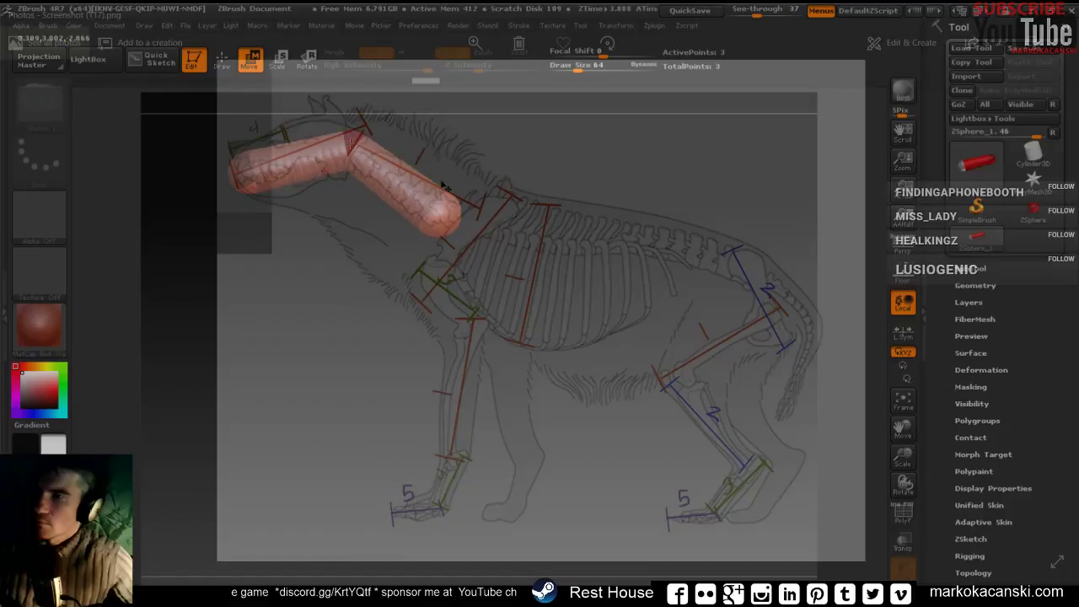
{"action": "key", "text": "e"}
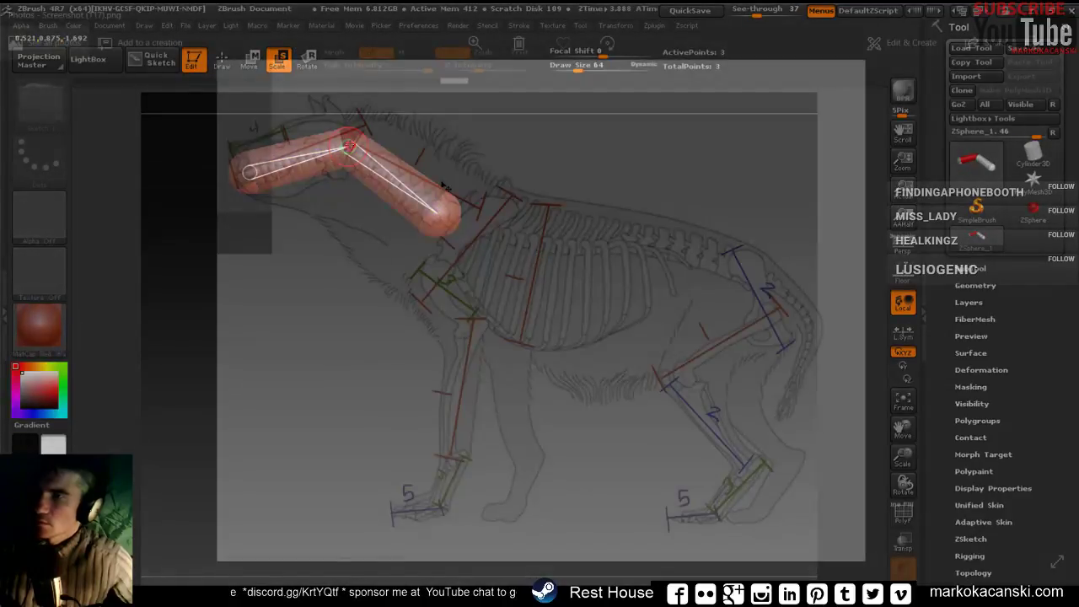
{"action": "key", "text": "a"}
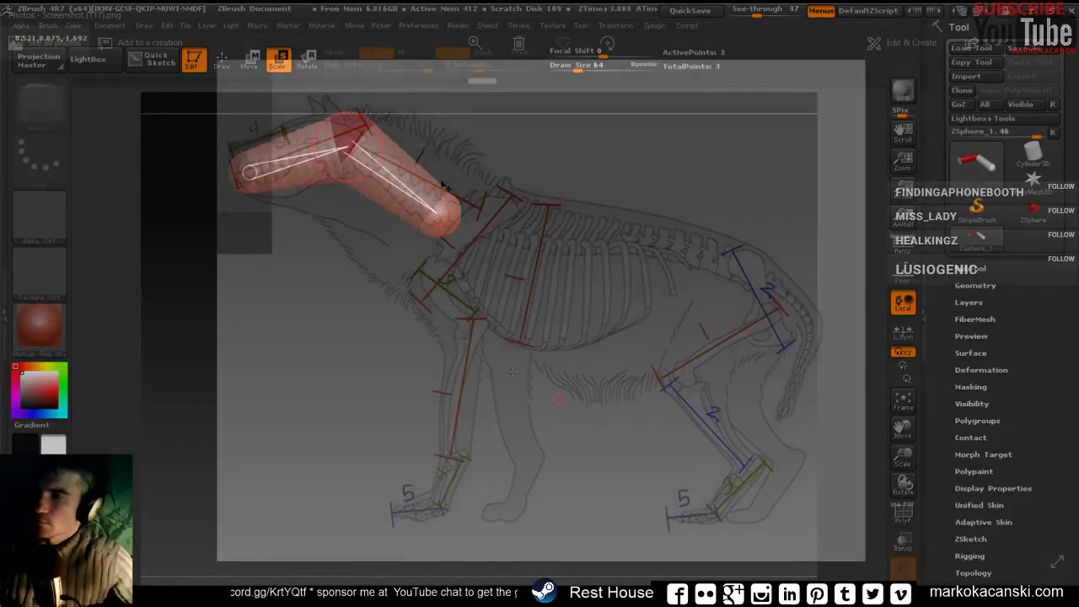
{"action": "key", "text": "a"}
{"action": "key", "text": "a"}
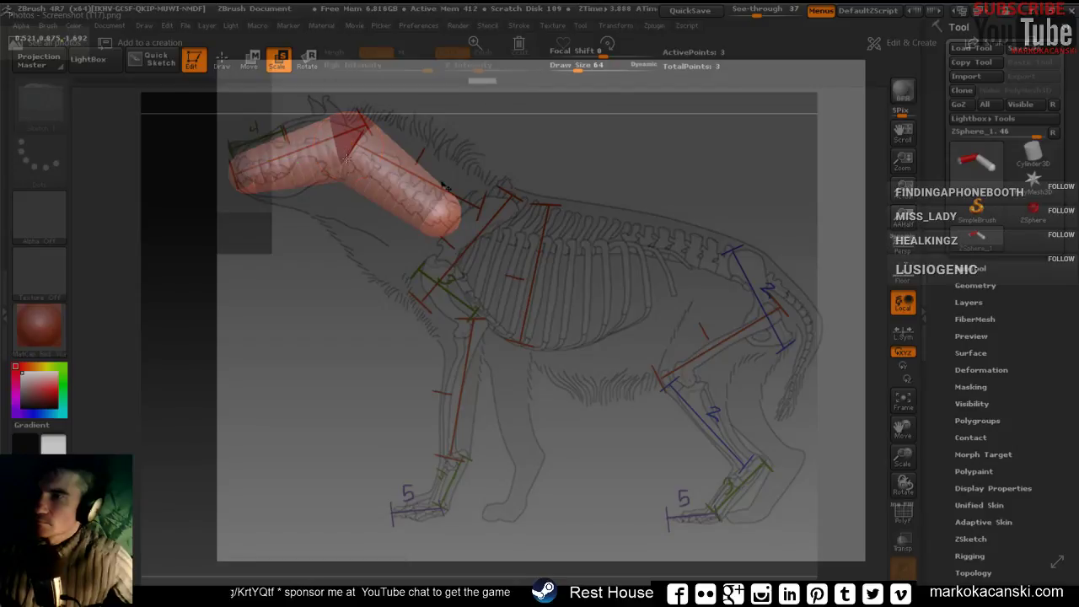
{"action": "key", "text": "w"}
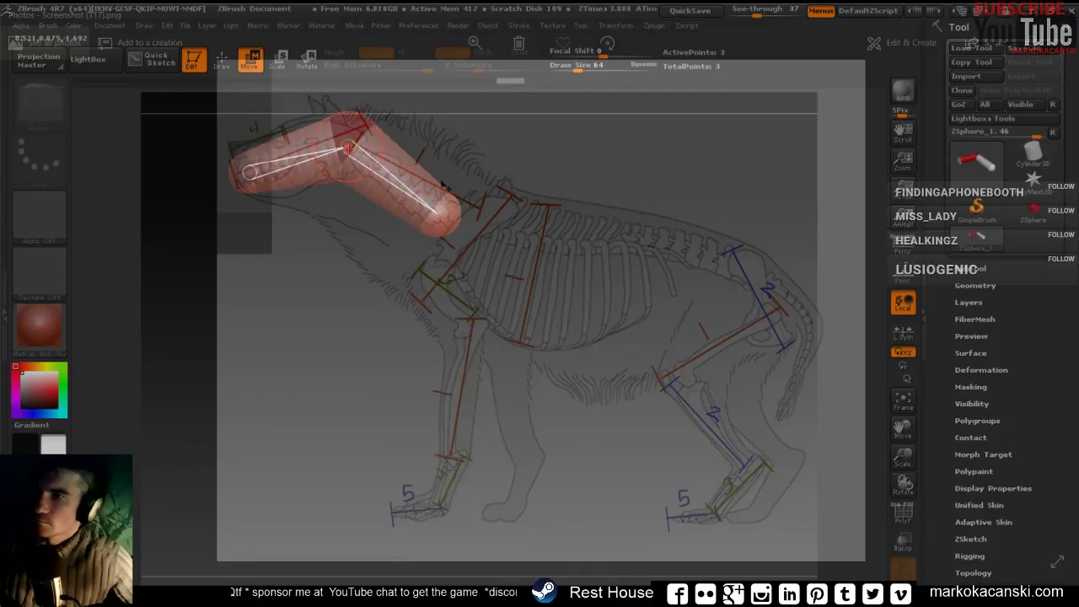
{"action": "key", "text": "a"}
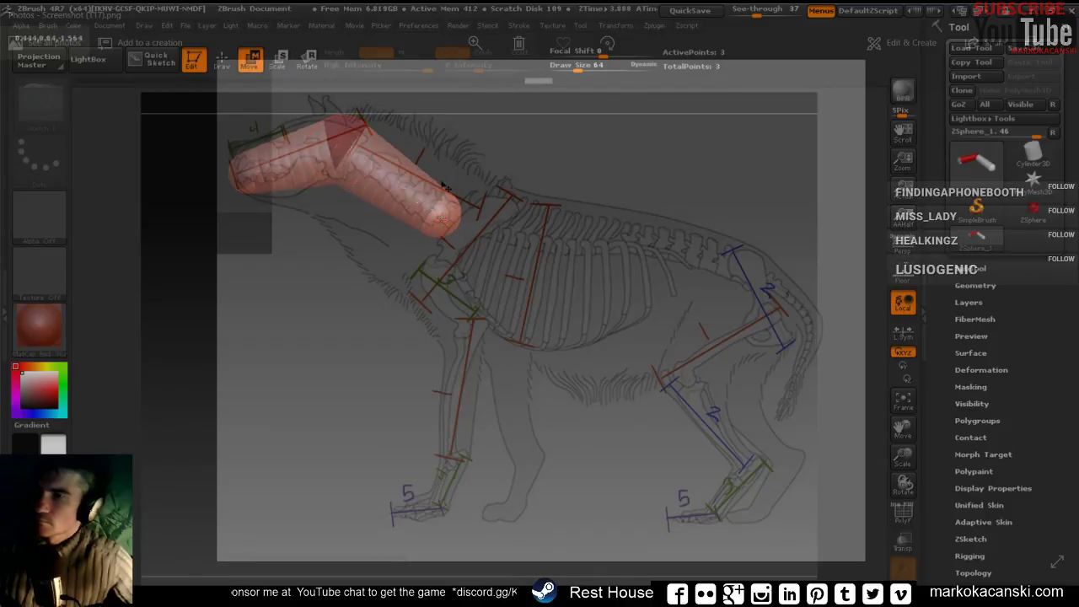
{"action": "left_click_drag", "start_coordinate": [444, 185], "coordinate": [453, 217]}
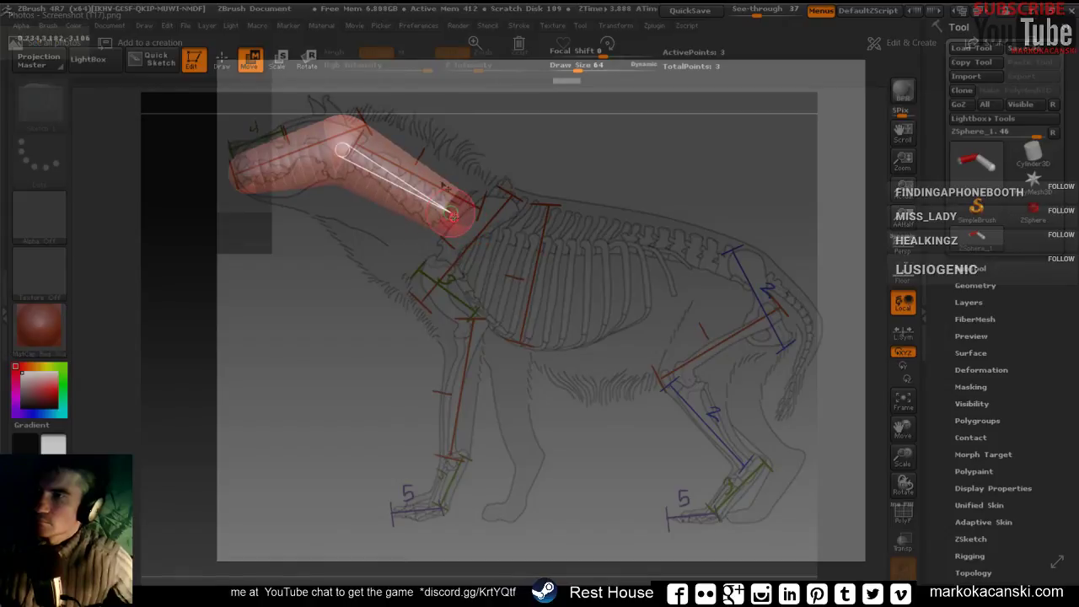
{"action": "key", "text": "q"}
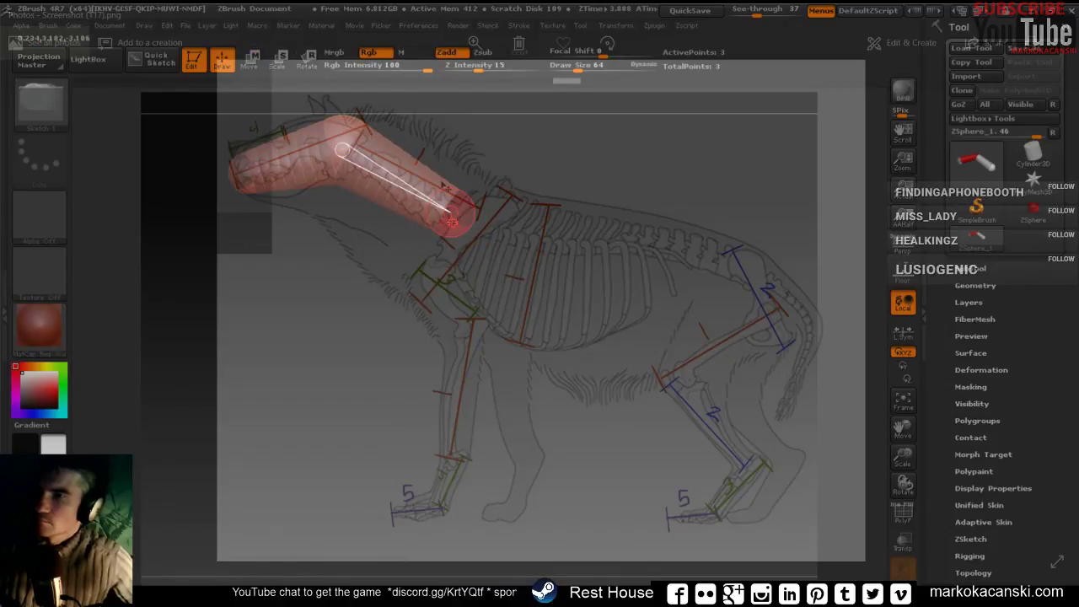
{"action": "key", "text": "e"}
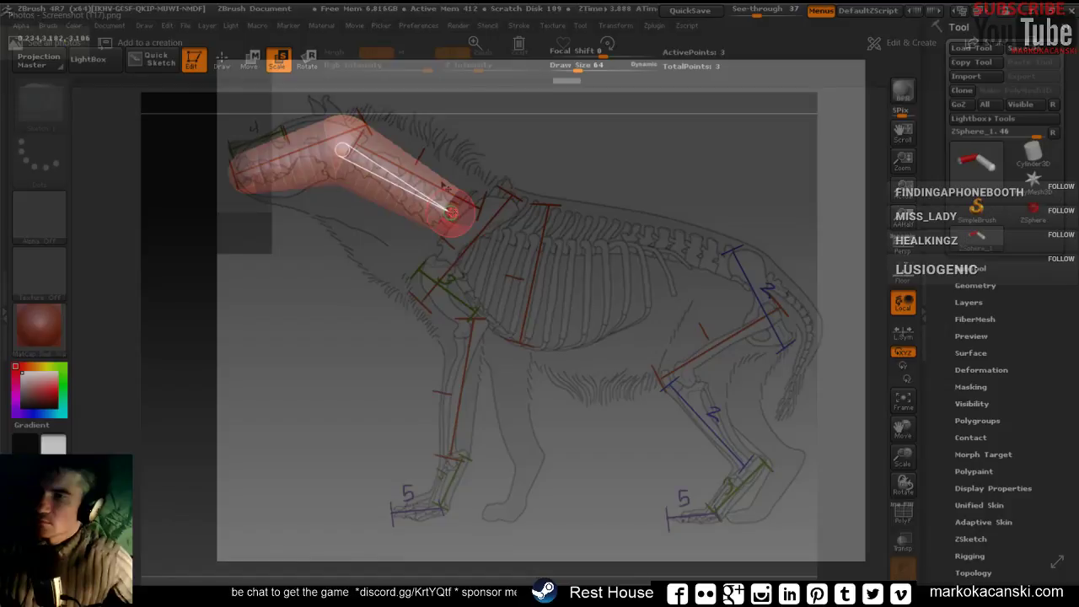
{"action": "left_click_drag", "start_coordinate": [453, 212], "coordinate": [476, 221]}
{"action": "left_click_drag", "start_coordinate": [443, 184], "coordinate": [272, 375]}
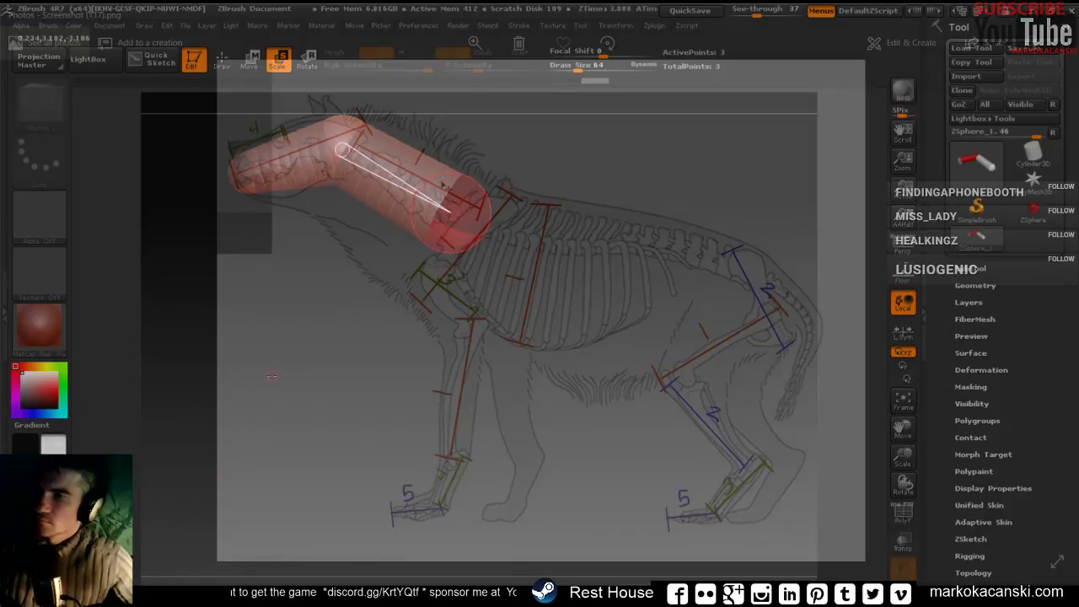
{"action": "key", "text": "w"}
{"action": "mouse_move", "coordinate": [455, 214]}
{"action": "left_mouse_down"}
{"action": "mouse_move", "coordinate": [462, 233]}
{"action": "mouse_move", "coordinate": [444, 235]}
{"action": "left_mouse_up"}
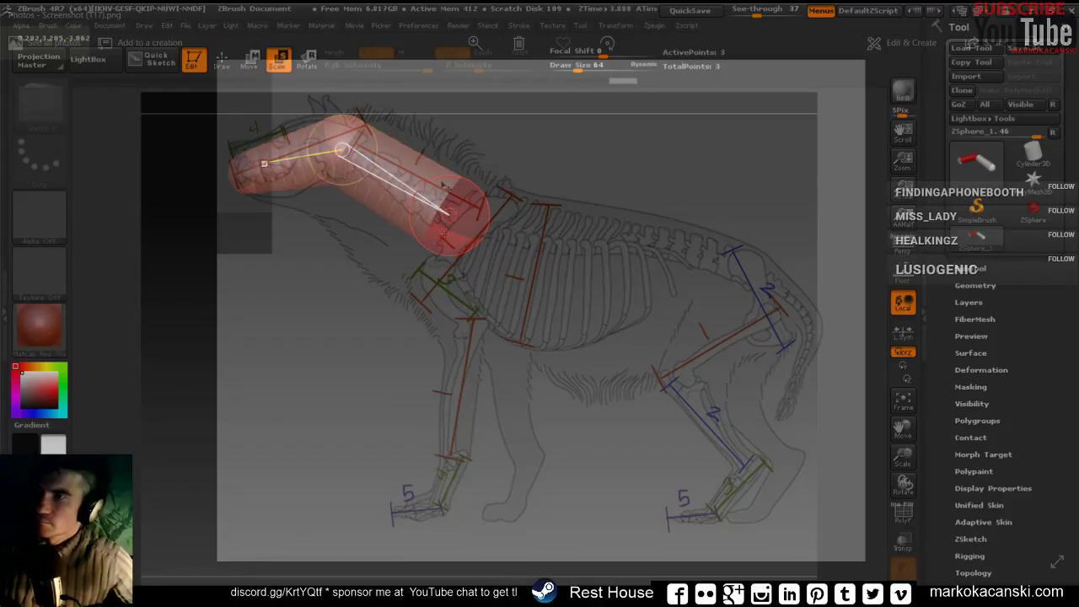
Add a ZSphere at the neck end and pull it back over the shoulders.
{"action": "key", "text": "q"}
{"action": "left_click_drag", "start_coordinate": [447, 211], "coordinate": [477, 238]}
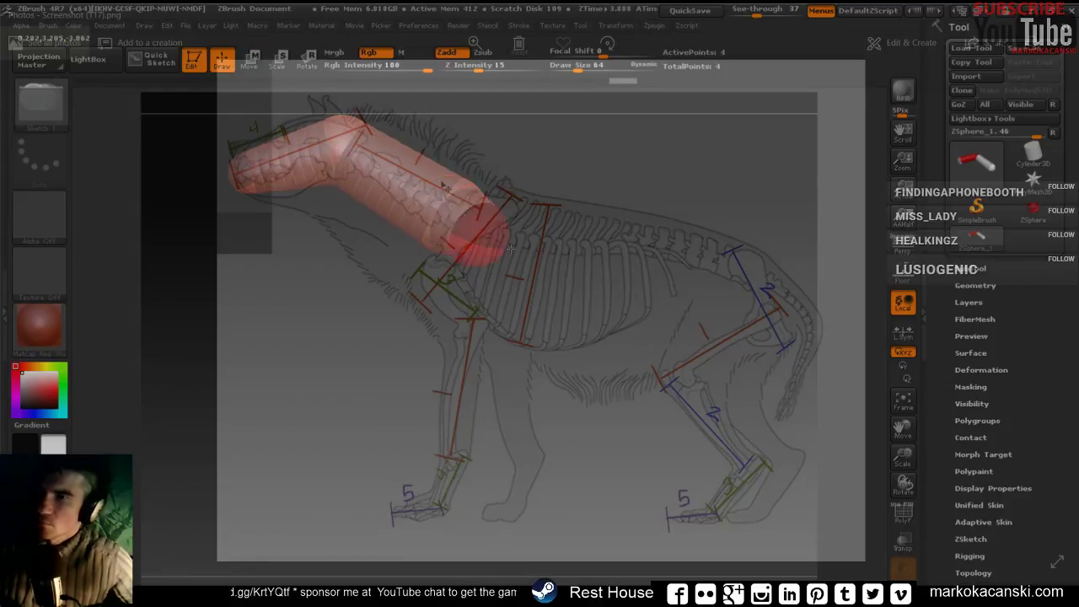
{"action": "key", "text": "r"}
{"action": "key", "text": "e"}
{"action": "left_click_drag", "start_coordinate": [264, 164], "coordinate": [337, 152]}
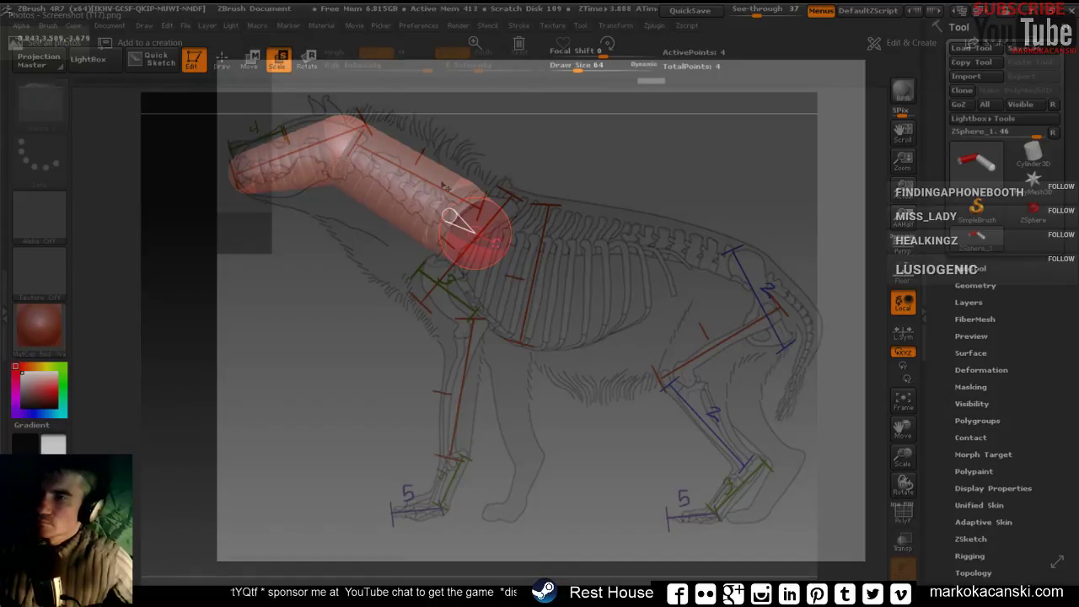
{"action": "key", "text": "r"}
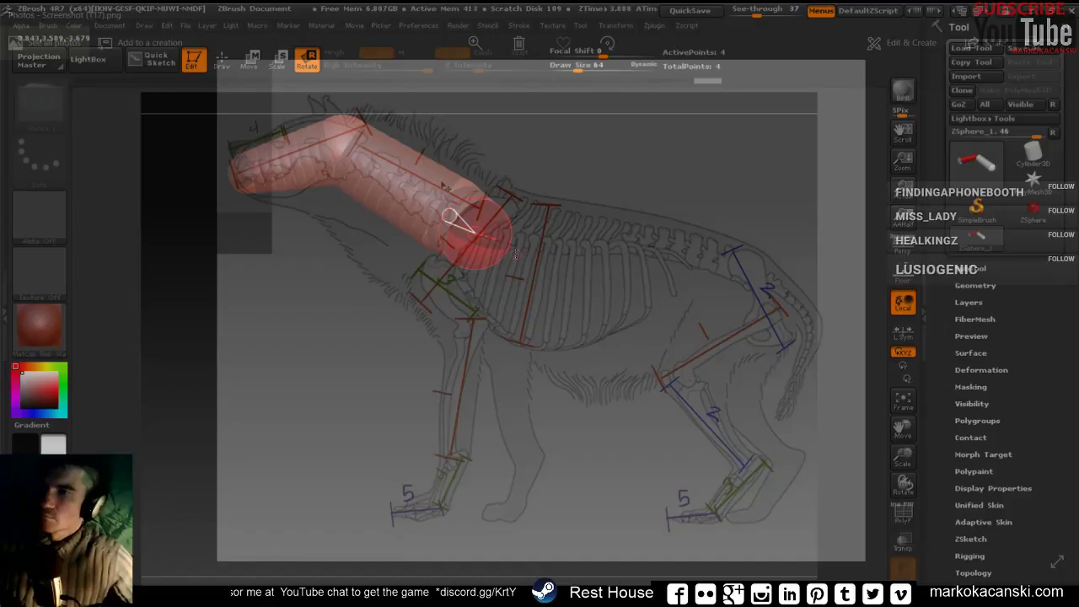
{"action": "key", "text": "e"}
{"action": "key", "text": "w"}
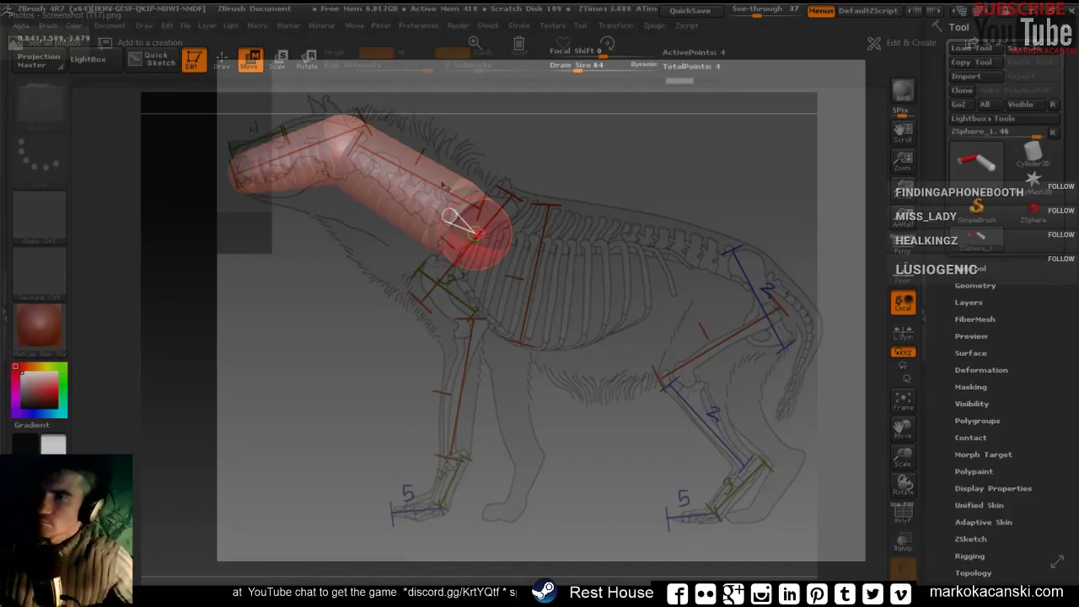
{"action": "left_click_drag", "start_coordinate": [476, 233], "coordinate": [563, 247]}
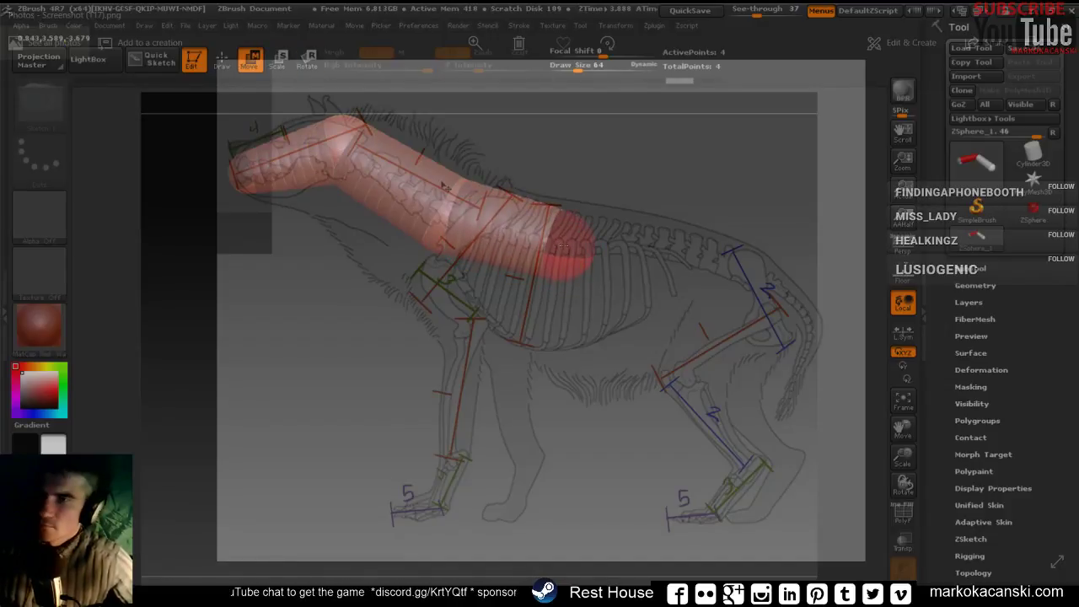
{"action": "mouse_move", "coordinate": [562, 245]}
{"action": "left_mouse_down"}
{"action": "mouse_move", "coordinate": [513, 290]}
{"action": "mouse_move", "coordinate": [583, 251]}
{"action": "mouse_move", "coordinate": [599, 261]}
{"action": "left_mouse_up"}
Add another ZSphere and drag it along the back to the hip.
{"action": "key", "text": "q"}
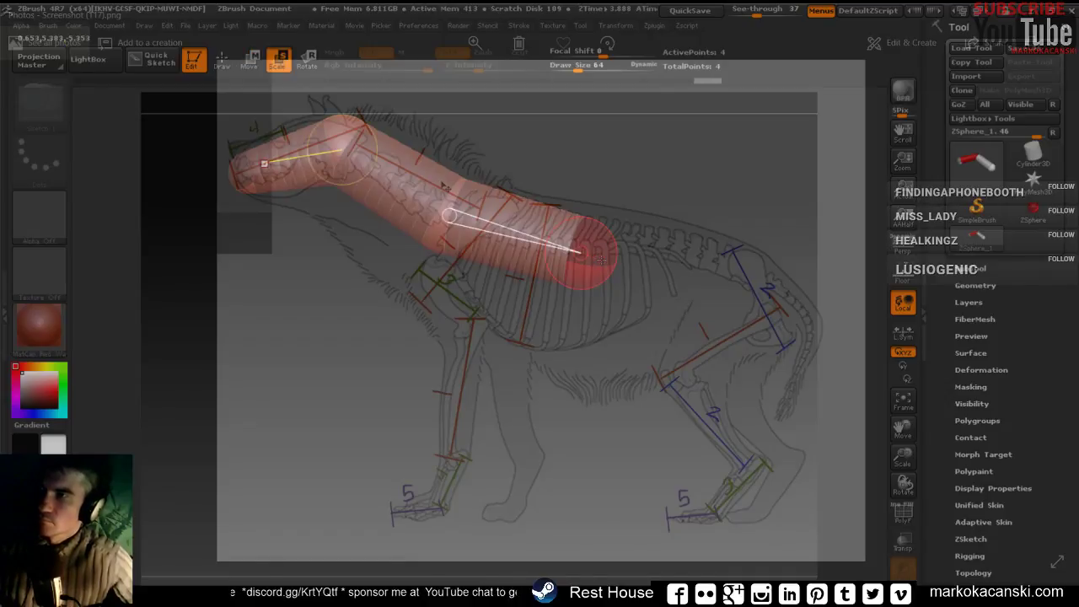
{"action": "left_click_drag", "start_coordinate": [582, 251], "coordinate": [607, 257]}
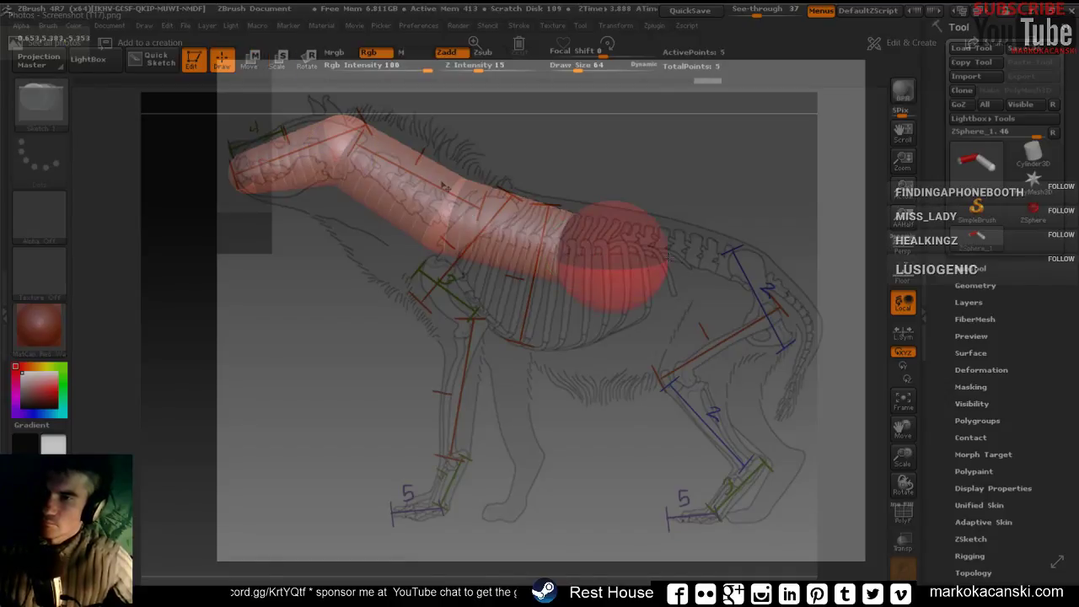
{"action": "key", "text": "e"}
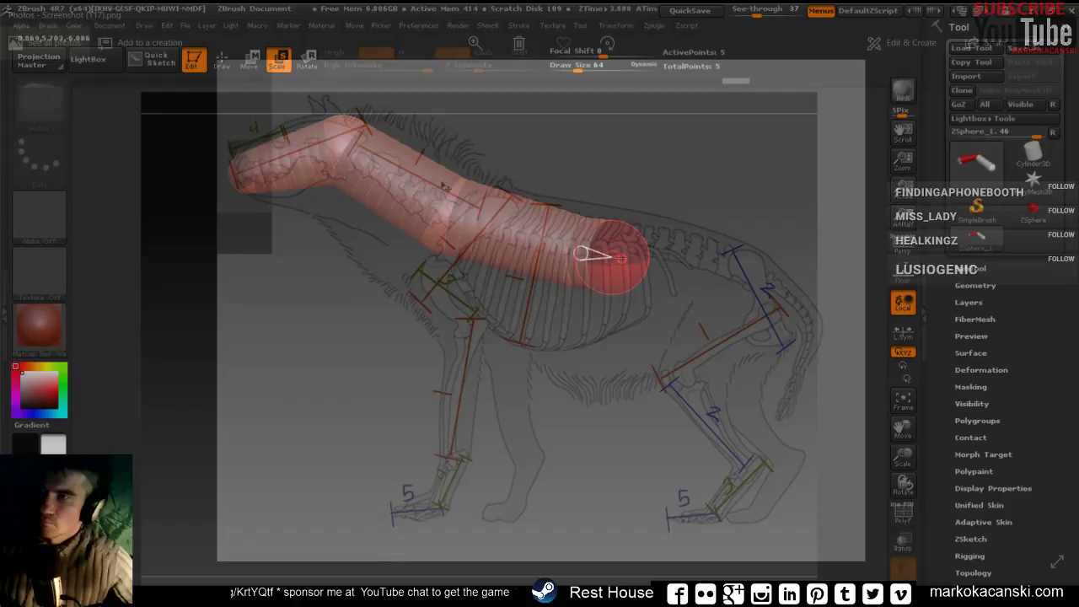
{"action": "key", "text": "w"}
{"action": "left_click_drag", "start_coordinate": [620, 257], "coordinate": [718, 269]}
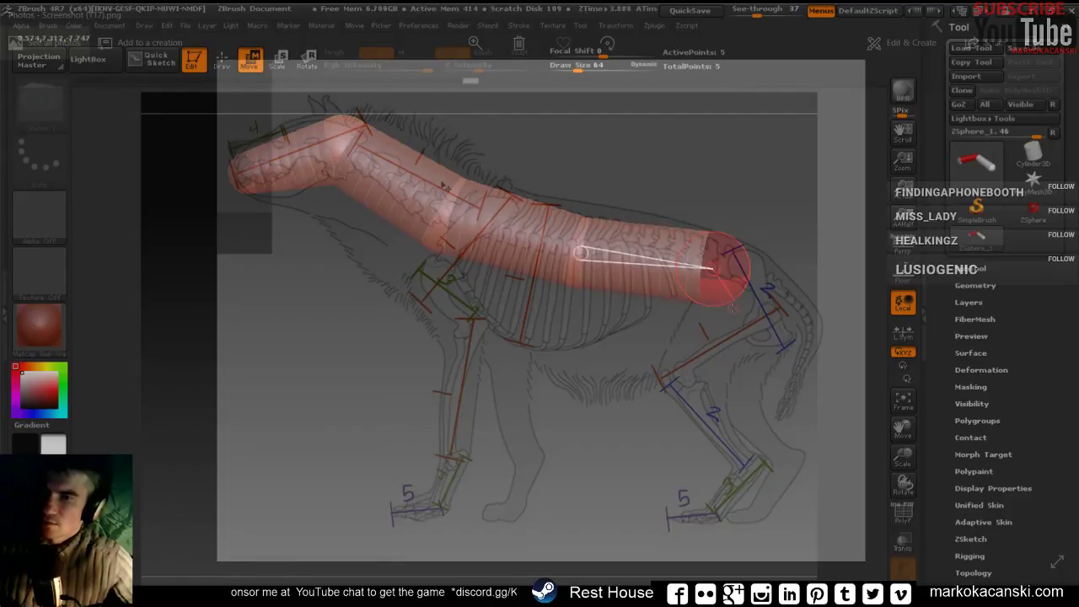
Add two ZSpheres from the hip down through the knee along the hind leg.
{"action": "key", "text": "q"}
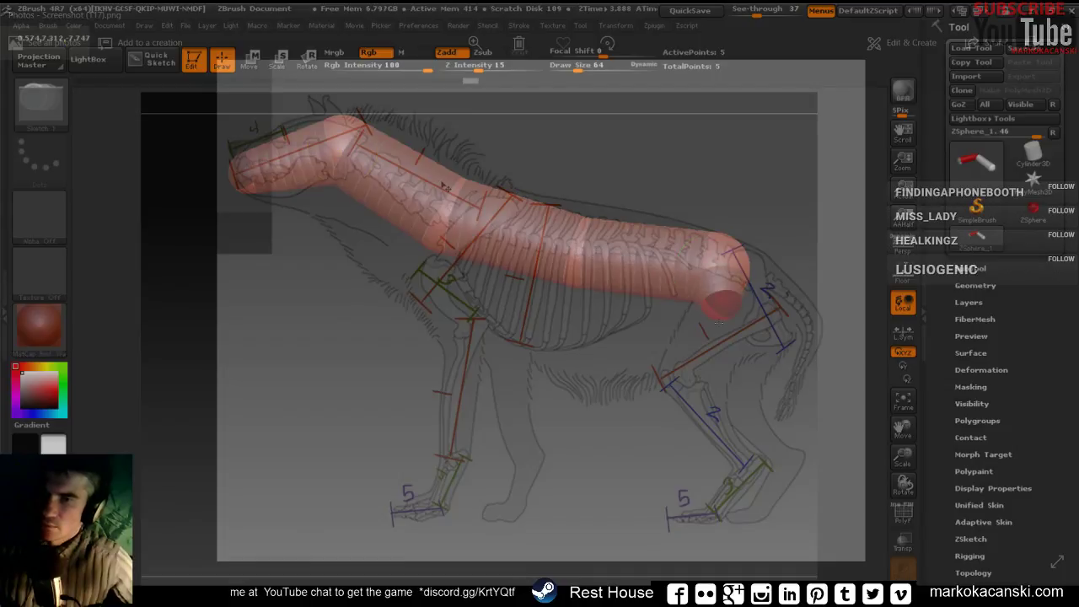
{"action": "left_click", "coordinate": [721, 304]}
{"action": "key", "text": "w"}
{"action": "left_click_drag", "start_coordinate": [721, 314], "coordinate": [751, 365]}
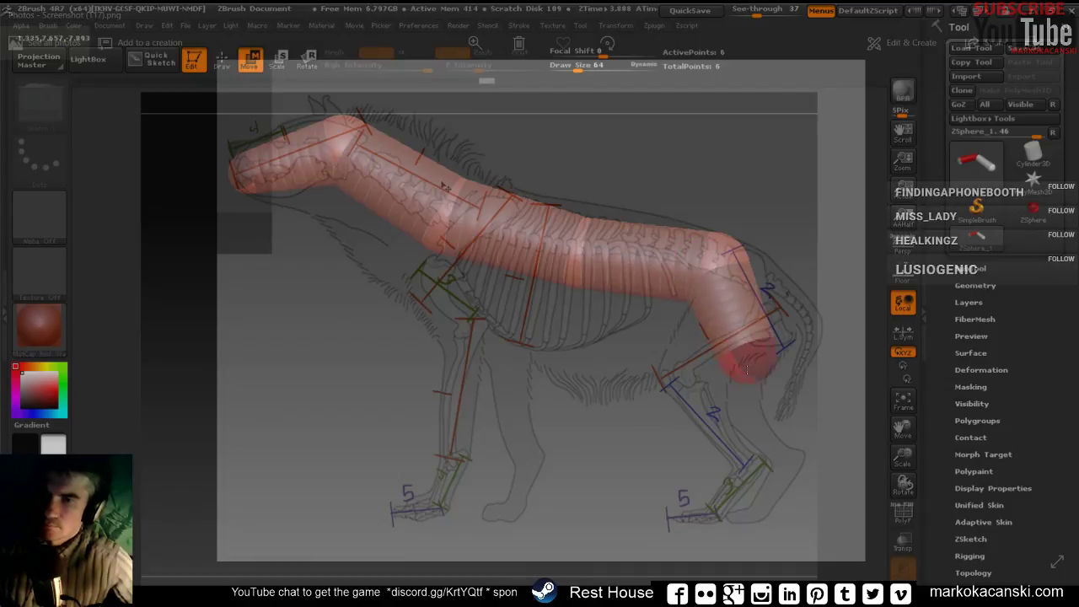
{"action": "key", "text": "q"}
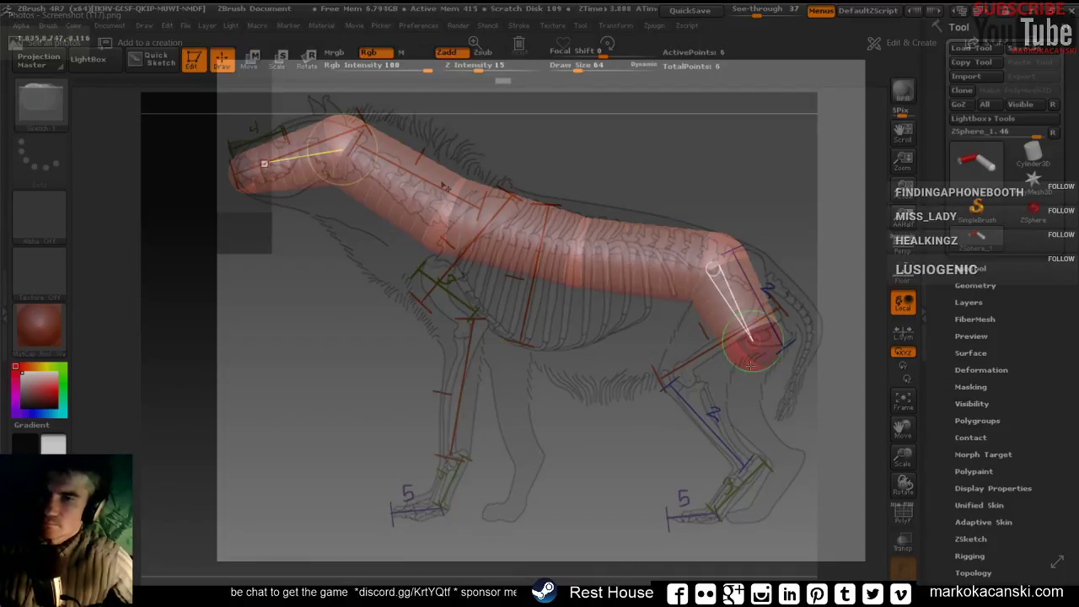
{"action": "left_click", "coordinate": [737, 357]}
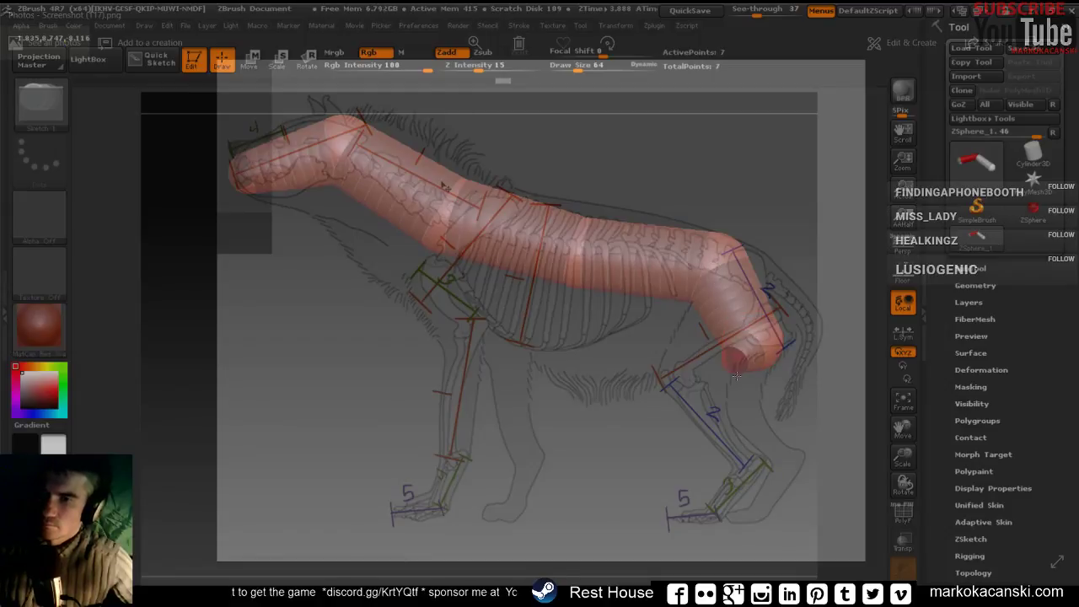
{"action": "key", "text": "w"}
{"action": "mouse_move", "coordinate": [735, 364]}
{"action": "left_mouse_down"}
{"action": "mouse_move", "coordinate": [723, 408]}
{"action": "mouse_move", "coordinate": [719, 401]}
{"action": "left_mouse_up"}
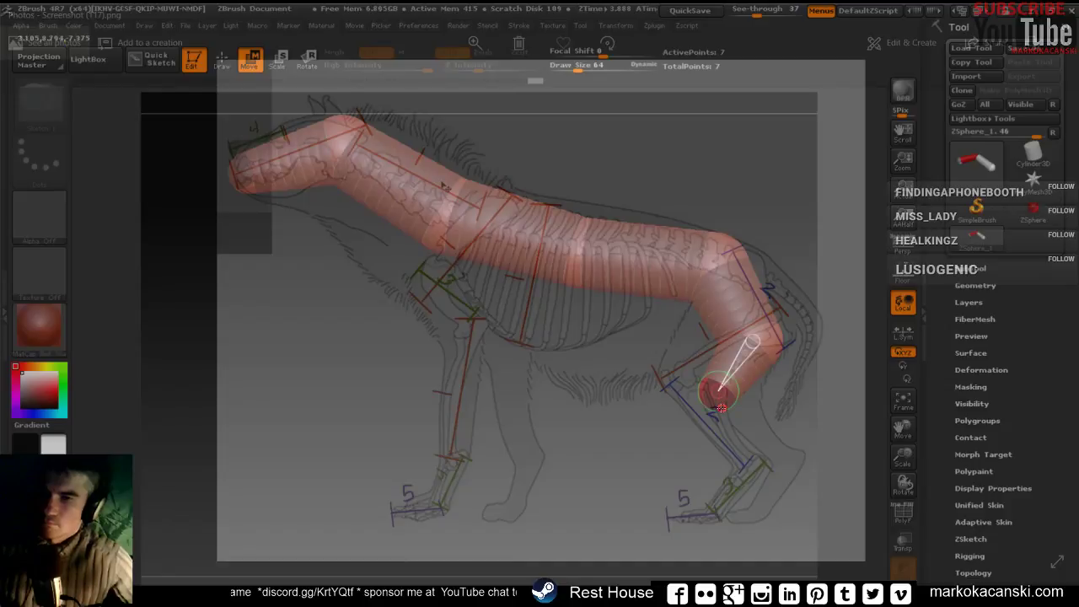
Add two more ZSpheres down to the hind foot, then orbit the armature.
{"action": "key", "text": "q"}
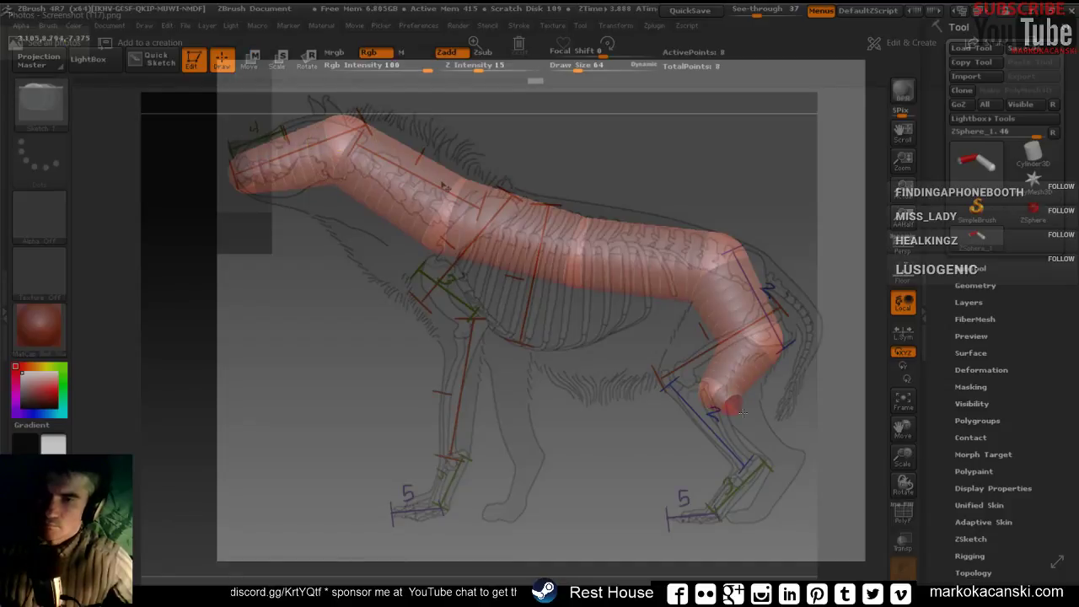
{"action": "left_click", "coordinate": [725, 401]}
{"action": "key", "text": "w"}
{"action": "left_click_drag", "start_coordinate": [718, 393], "coordinate": [762, 445]}
{"action": "key", "text": "q"}
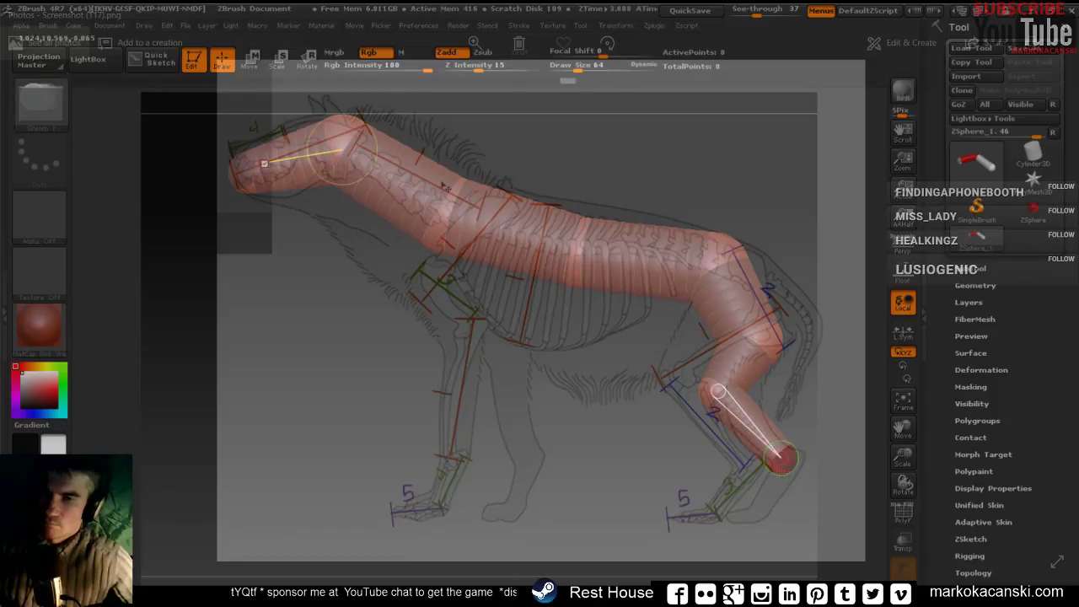
{"action": "left_click", "coordinate": [784, 468]}
{"action": "key", "text": "w"}
{"action": "left_click_drag", "start_coordinate": [780, 473], "coordinate": [743, 509]}
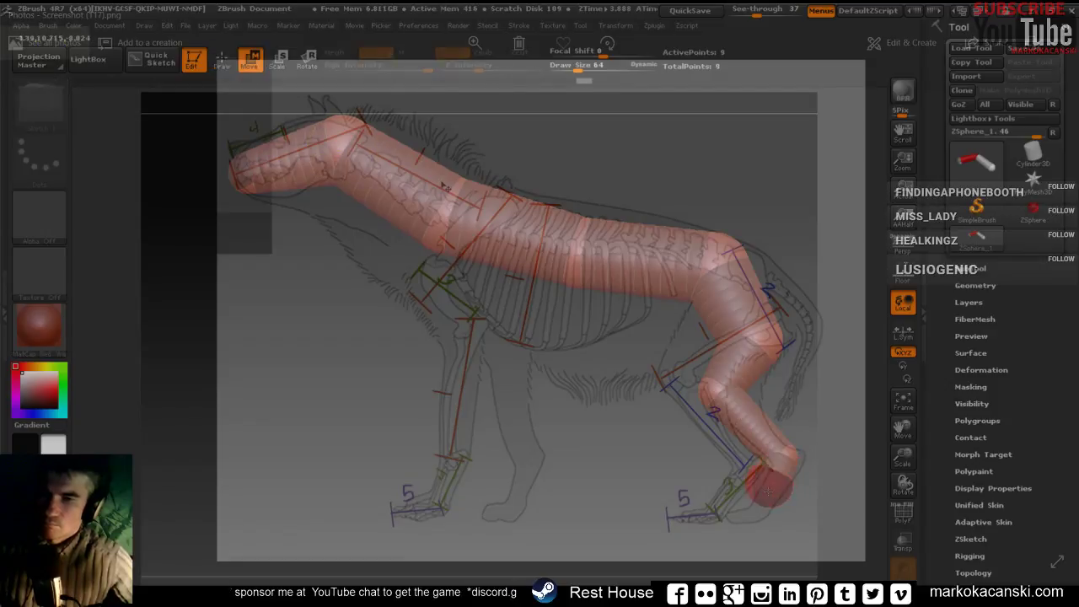
{"action": "key", "text": "e"}
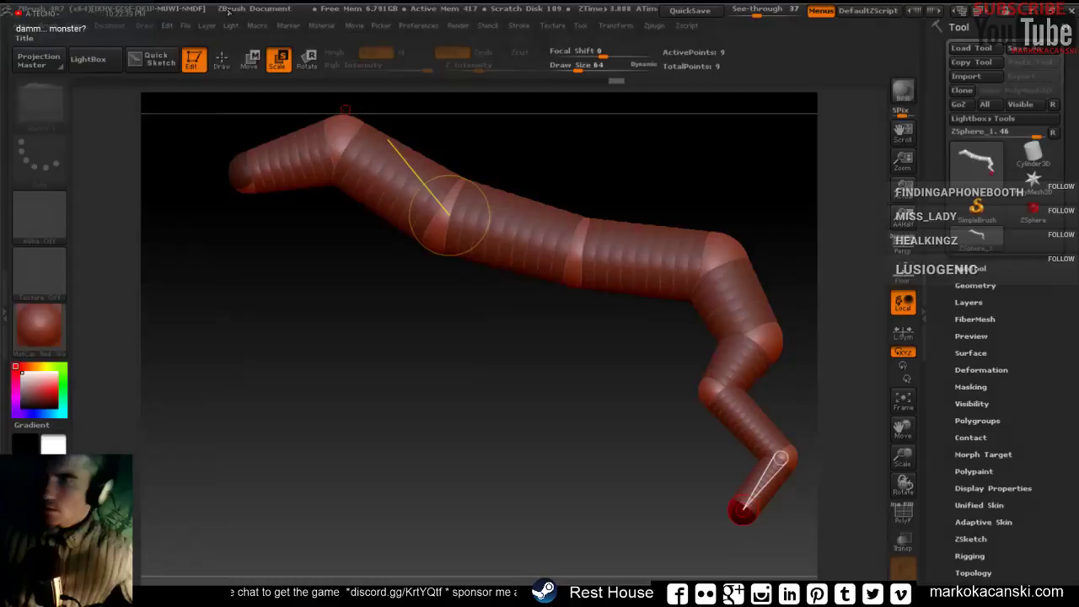
{"action": "left_click", "coordinate": [222, 59]}
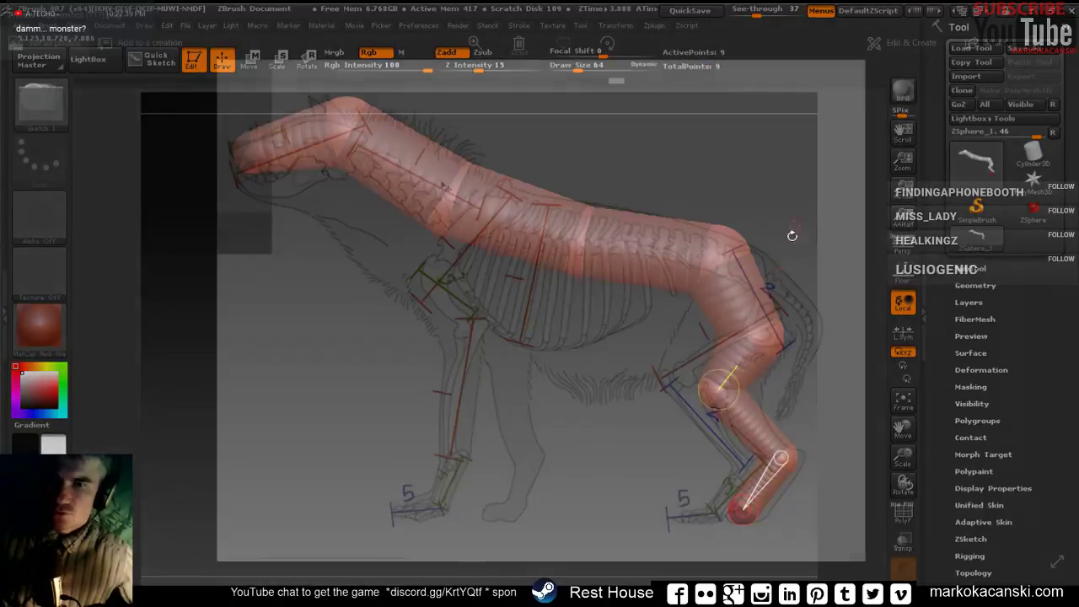
{"action": "left_click_drag", "start_coordinate": [769, 397], "coordinate": [650, 192]}
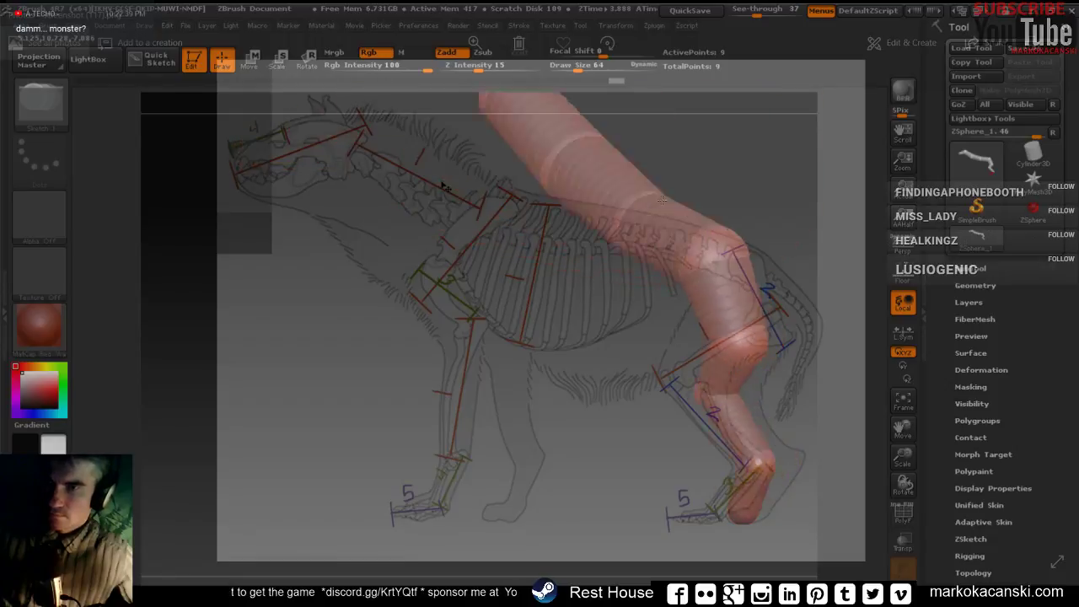
Orbit the nine-ZSphere armature to a diagonal view, then return it to side view.
{"action": "key", "text": "ctrl+z"}
{"action": "left_click_drag", "start_coordinate": [722, 285], "coordinate": [742, 354]}
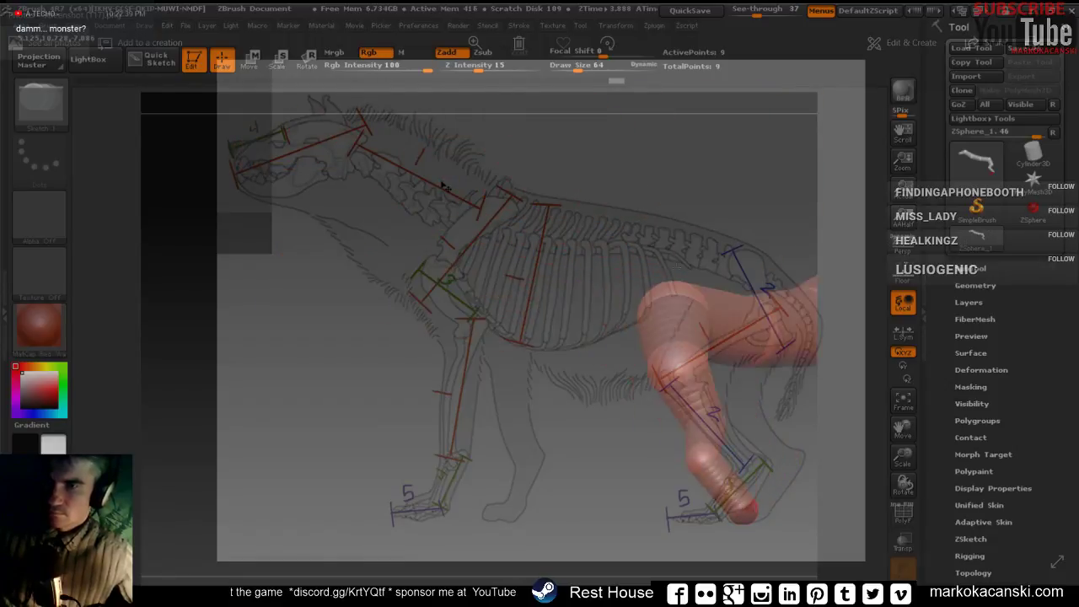
{"action": "key", "text": "ctrl+z"}
{"action": "left_click_drag", "start_coordinate": [737, 418], "coordinate": [604, 279]}
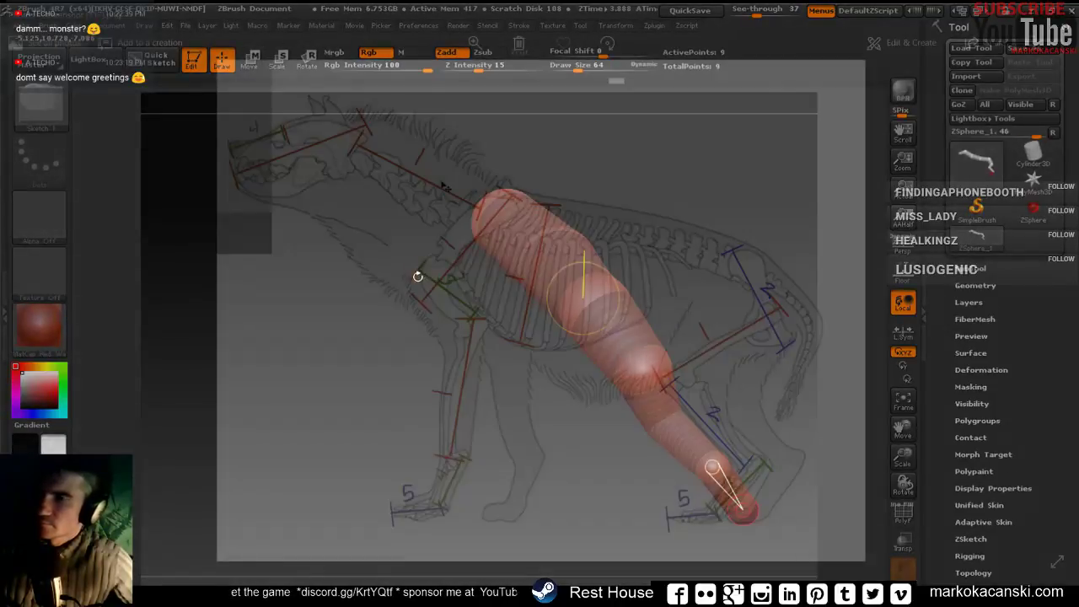
{"action": "left_click_drag", "start_coordinate": [417, 277], "coordinate": [620, 200]}
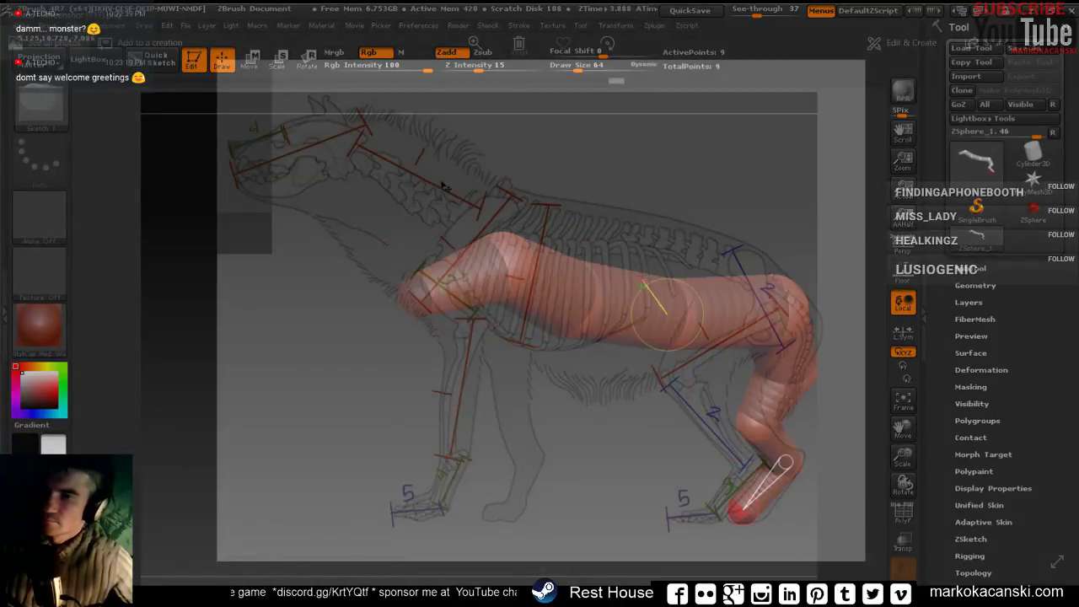
{"action": "key", "text": "ctrl+z"}
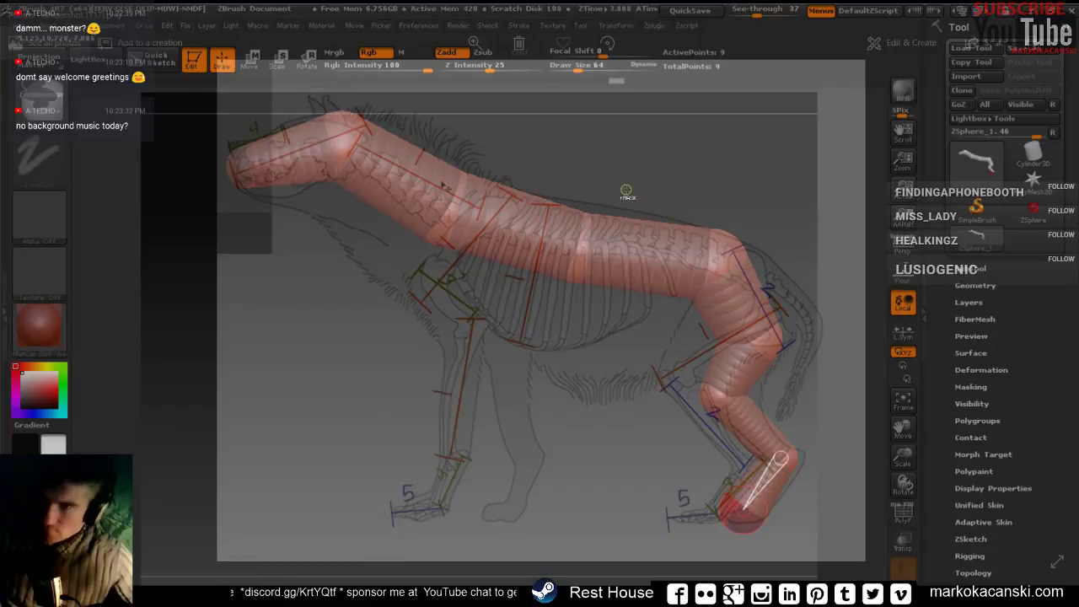
Undo the armature's sphere additions back to a single root ZSphere at the snout.
{"action": "key", "text": "ctrl+z"}
{"action": "key", "text": "ctrl+z"}
{"action": "key", "text": "ctrl+z"}
{"action": "key", "text": "ctrl+z"}
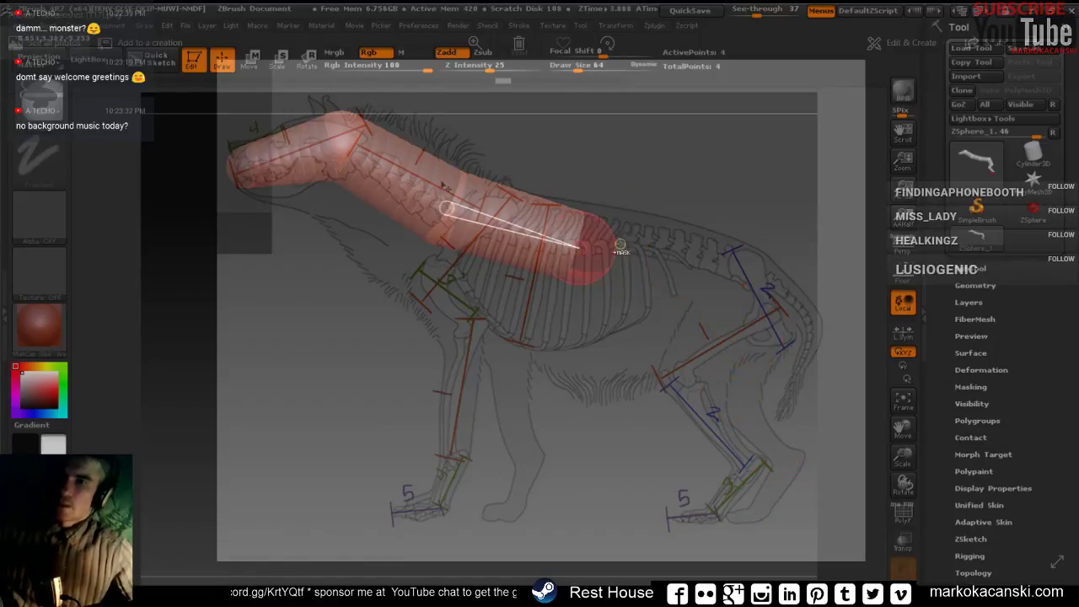
{"action": "key", "text": "ctrl+z"}
{"action": "key", "text": "ctrl+z"}
{"action": "key", "text": "ctrl+z"}
{"action": "key", "text": "ctrl+z"}
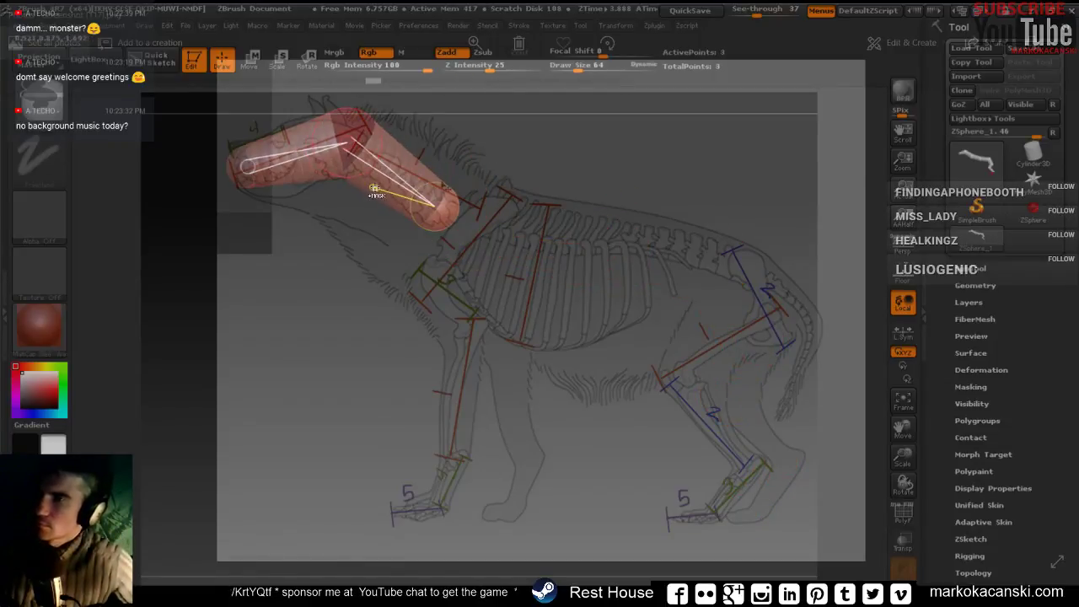
{"action": "key", "text": "ctrl+z"}
{"action": "key", "text": "ctrl+z"}
{"action": "key", "text": "ctrl+z"}
{"action": "key", "text": "ctrl+z"}
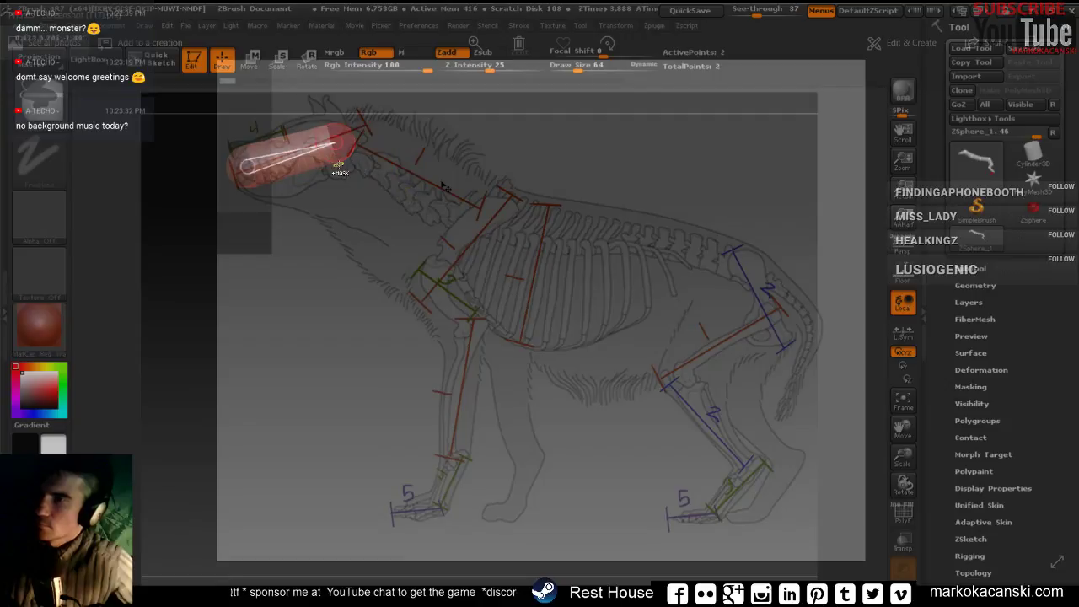
{"action": "key", "text": "ctrl+z"}
{"action": "key", "text": "ctrl+z"}
{"action": "key", "text": "ctrl+z"}
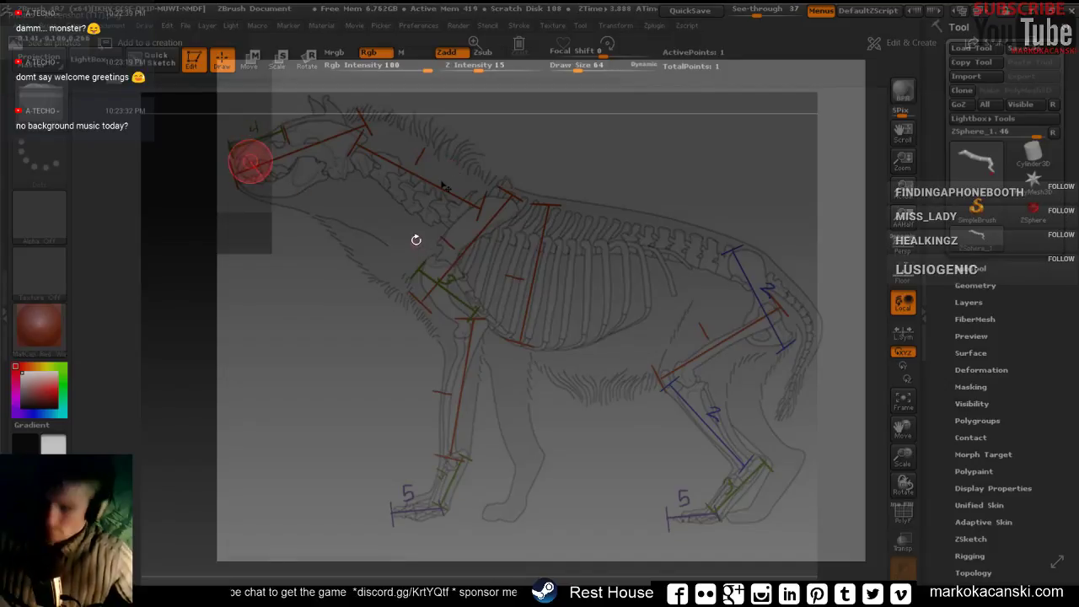
{"action": "key", "text": "ctrl+shift+z"}
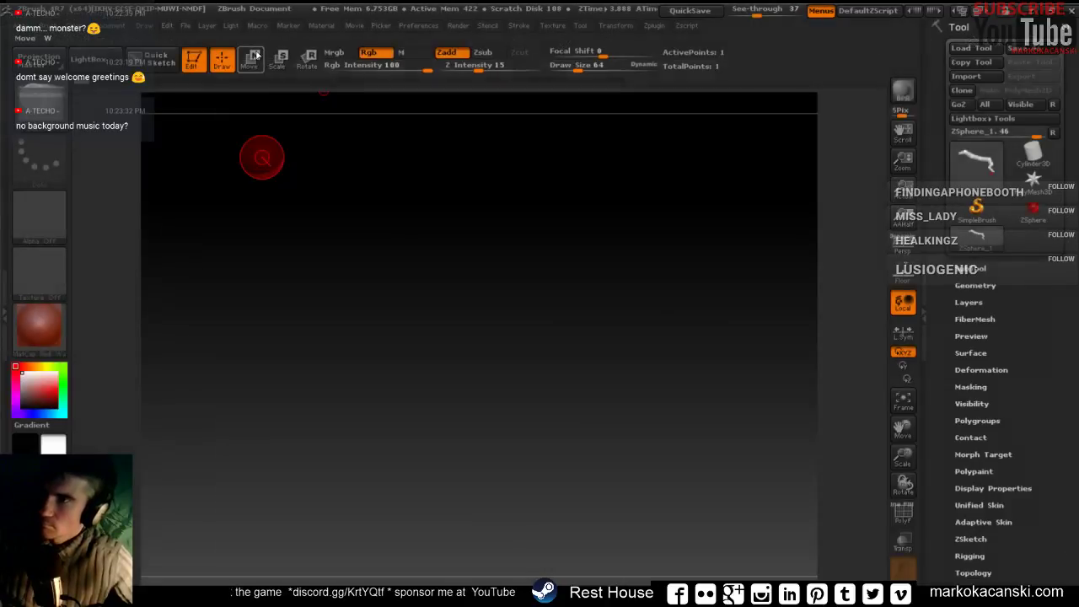
Toggle the hyena reference overlay on and off and return to the ZSphere drawing setup.
{"action": "left_click", "coordinate": [252, 57]}
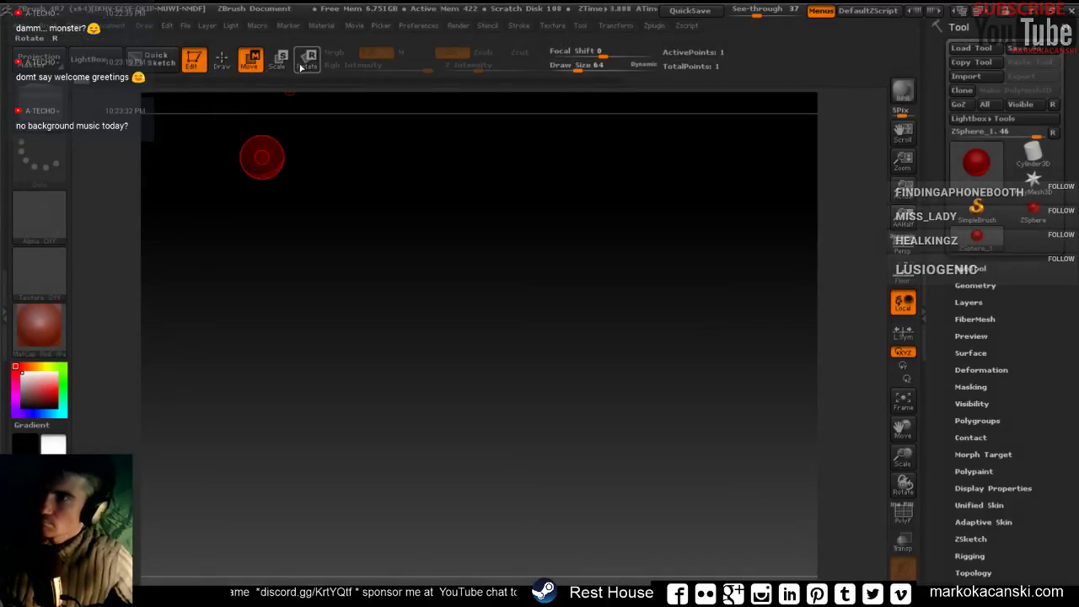
{"action": "key", "text": "alt+Tab"}
{"action": "key", "text": "alt+Tab"}
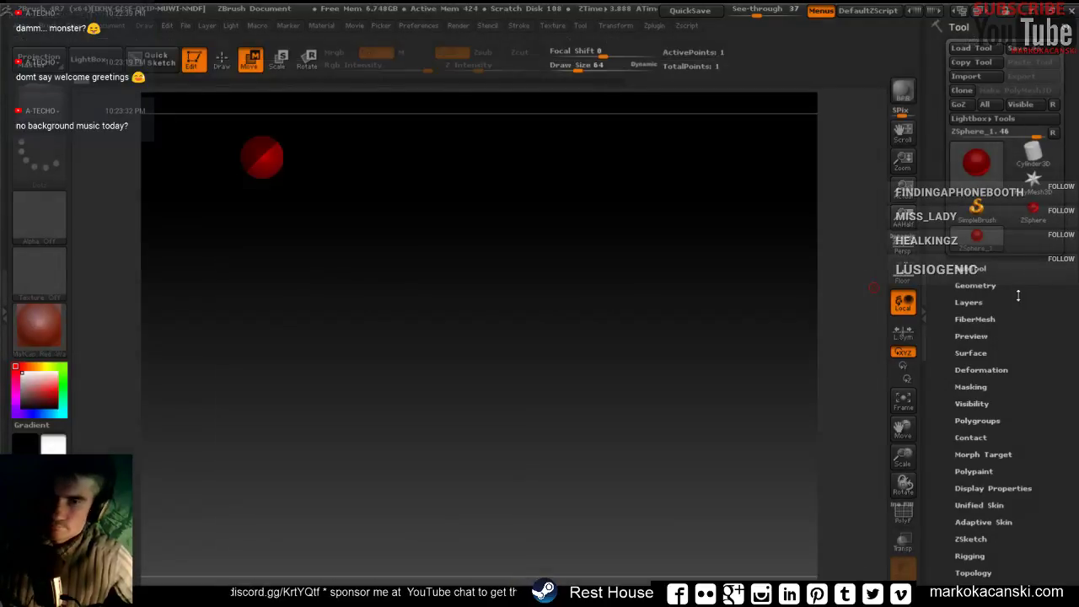
{"action": "key", "text": "alt+Tab"}
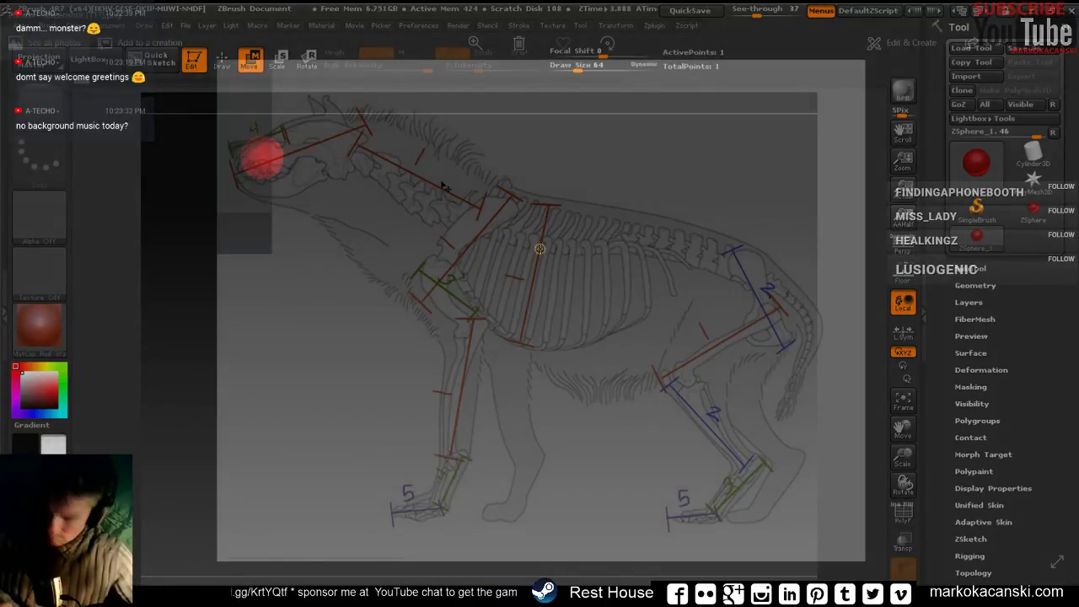
{"action": "key", "text": "alt+Tab"}
{"action": "key", "text": "q"}
{"action": "key", "text": "alt+Tab"}
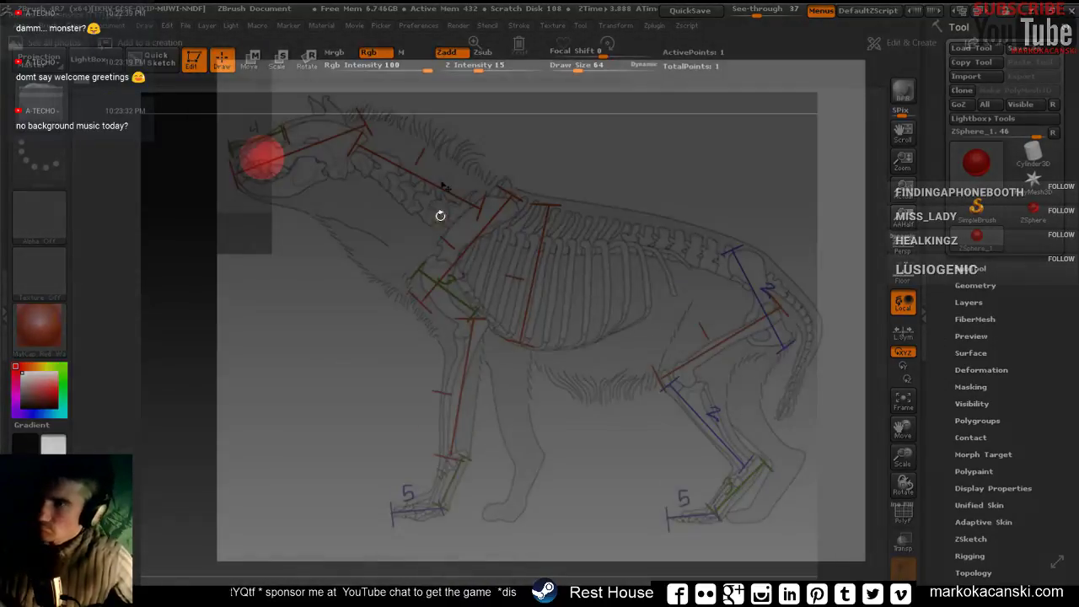
{"action": "key", "text": "b"}
{"action": "key", "text": "s"}
{"action": "key", "text": "t"}
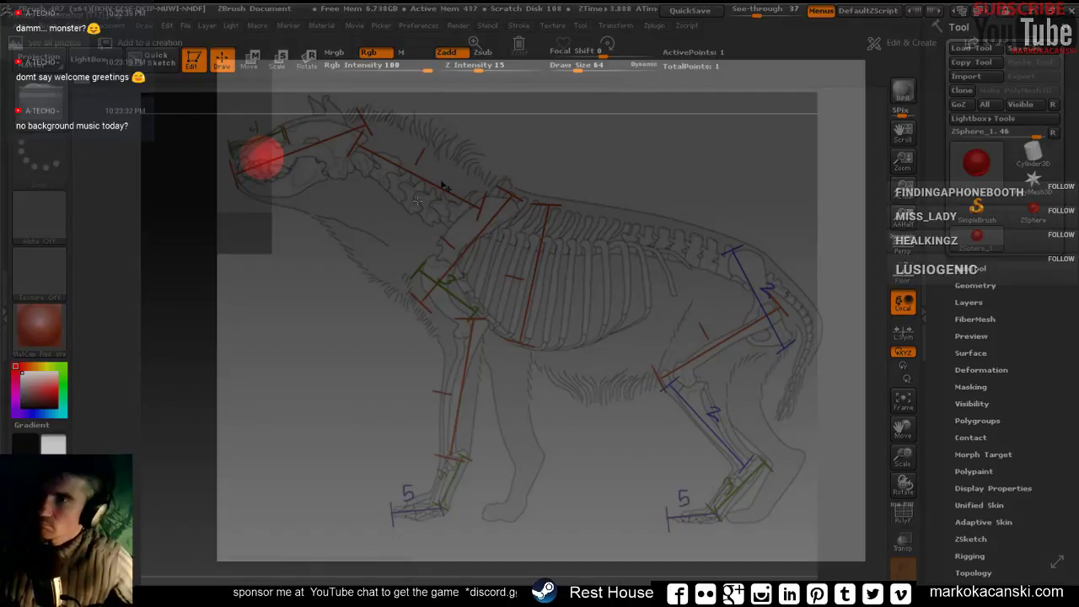
{"action": "key", "text": "alt+Tab"}
{"action": "key", "text": "alt+Tab"}
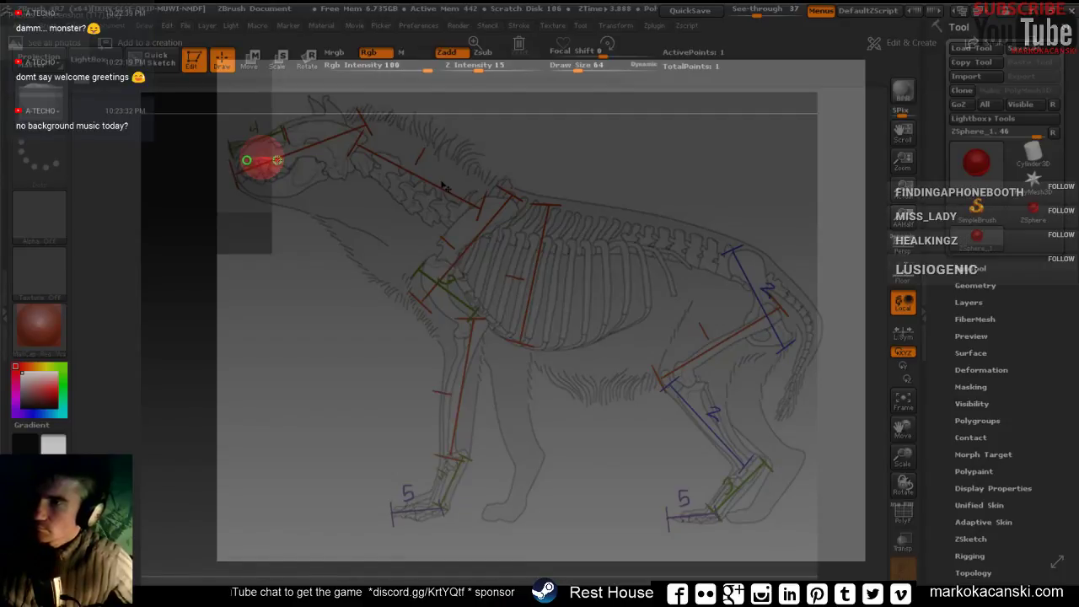
Add a head child sphere, cancel the Undo History warning, and restore the earlier nine-sphere tube chain.
{"action": "left_click", "coordinate": [247, 160]}
{"action": "left_click", "coordinate": [287, 170]}
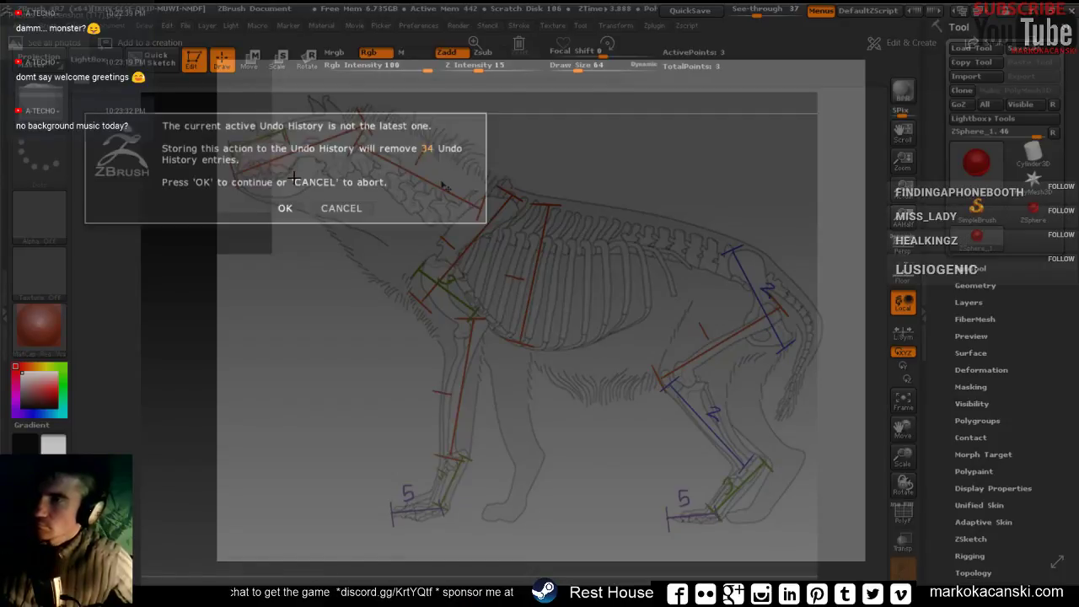
{"action": "left_click", "coordinate": [330, 210]}
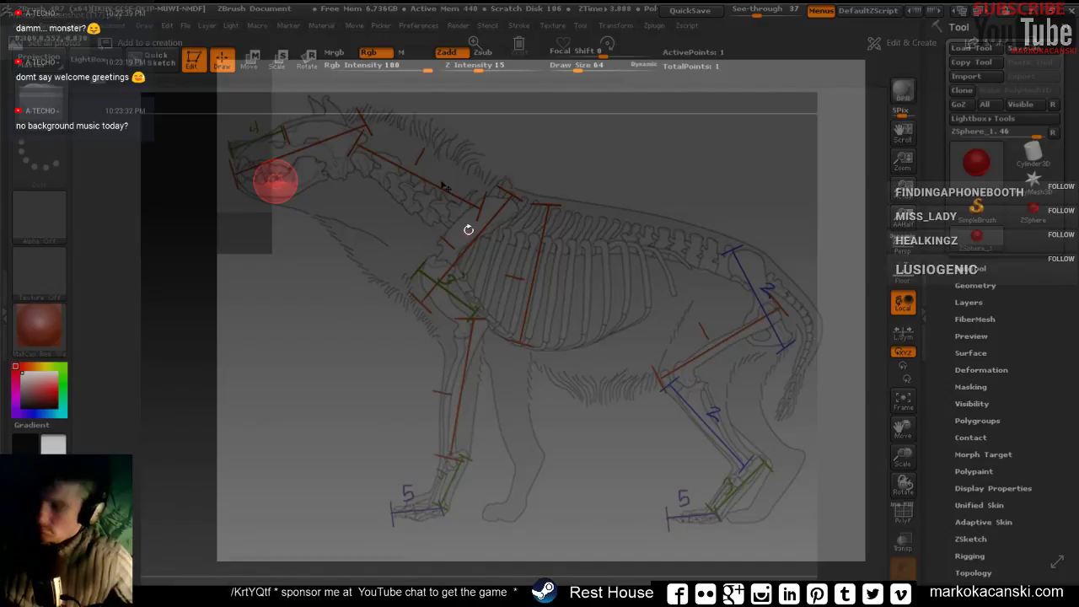
{"action": "key", "text": "shift+z"}
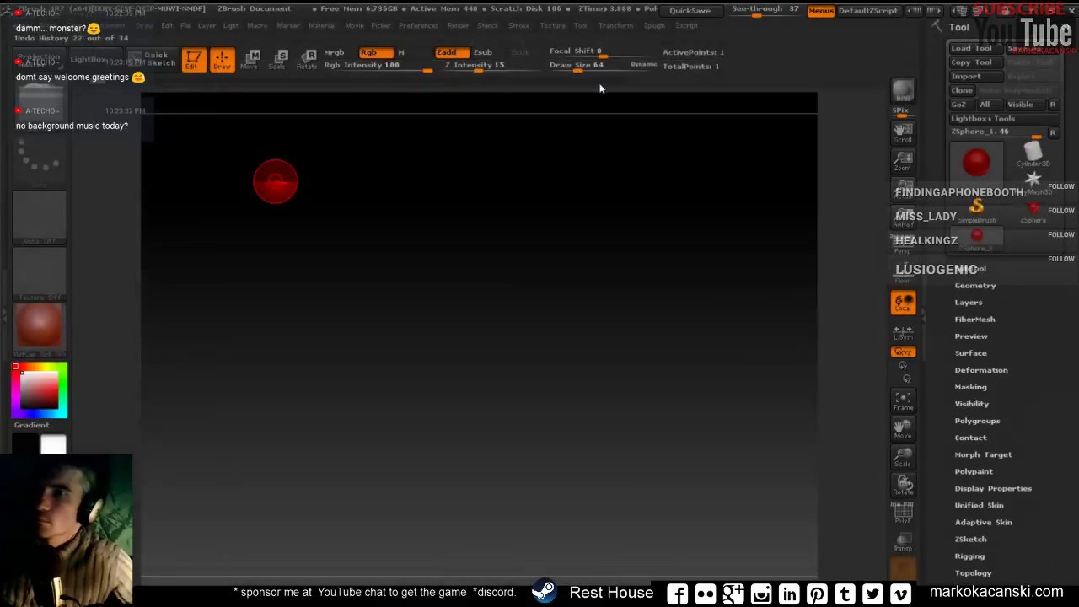
{"action": "left_click", "coordinate": [618, 78]}
Bring the skeleton reference back and rotate the tube chain to line up with it.
{"action": "key", "text": "shift+z"}
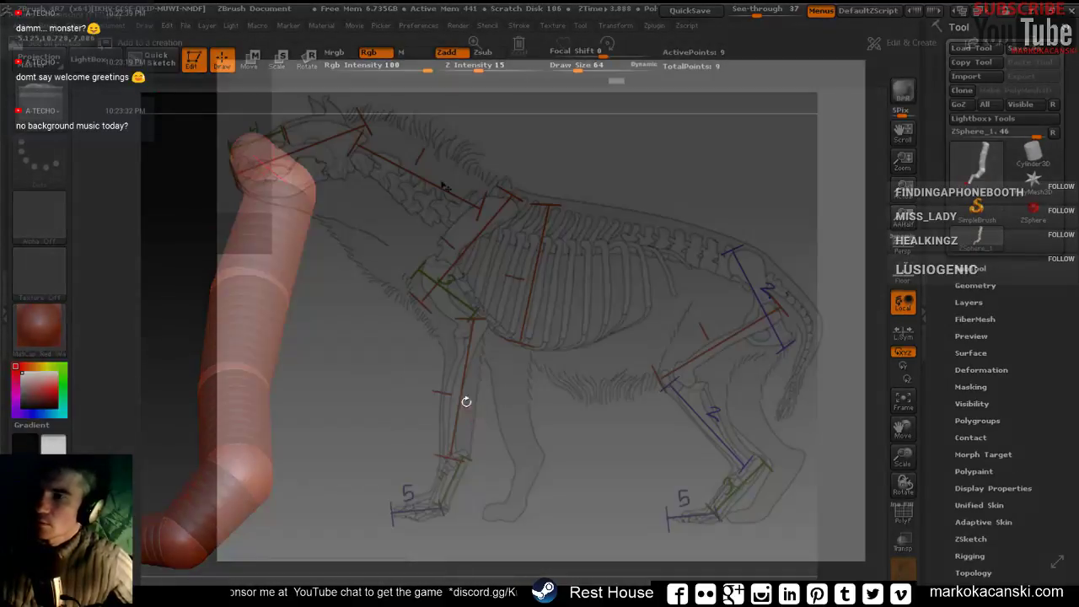
{"action": "mouse_move", "coordinate": [466, 401]}
{"action": "left_mouse_down"}
{"action": "mouse_move", "coordinate": [499, 374]}
{"action": "mouse_move", "coordinate": [465, 390]}
{"action": "mouse_move", "coordinate": [479, 446]}
{"action": "mouse_move", "coordinate": [540, 397]}
{"action": "left_mouse_up"}
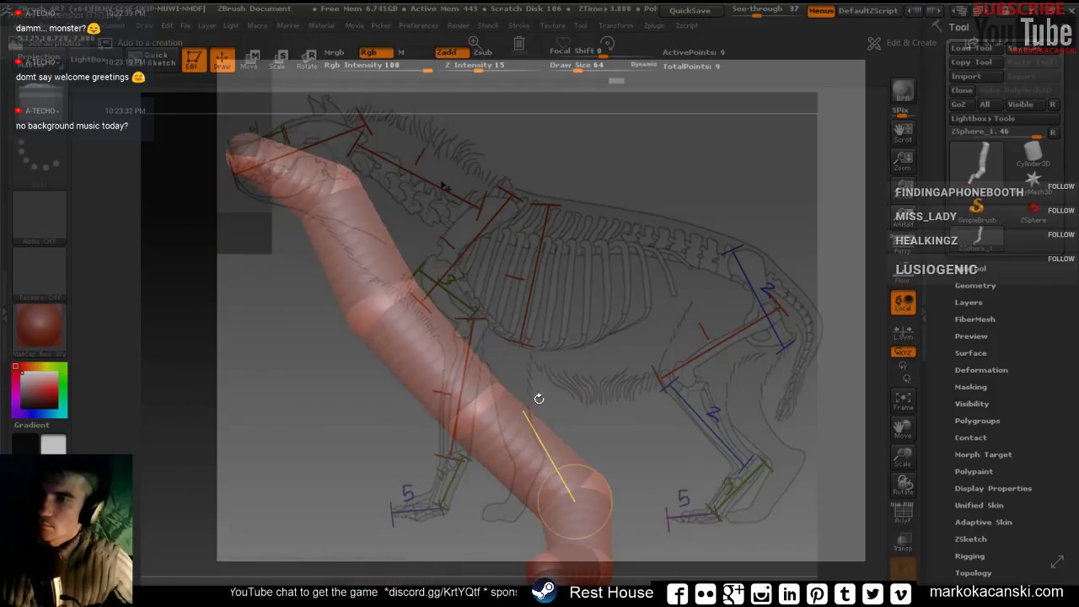
{"action": "left_click_drag", "start_coordinate": [578, 334], "coordinate": [570, 361]}
In Move mode, drag the chain over the front foot, along the back, and down the hind leg.
{"action": "left_click", "coordinate": [251, 57]}
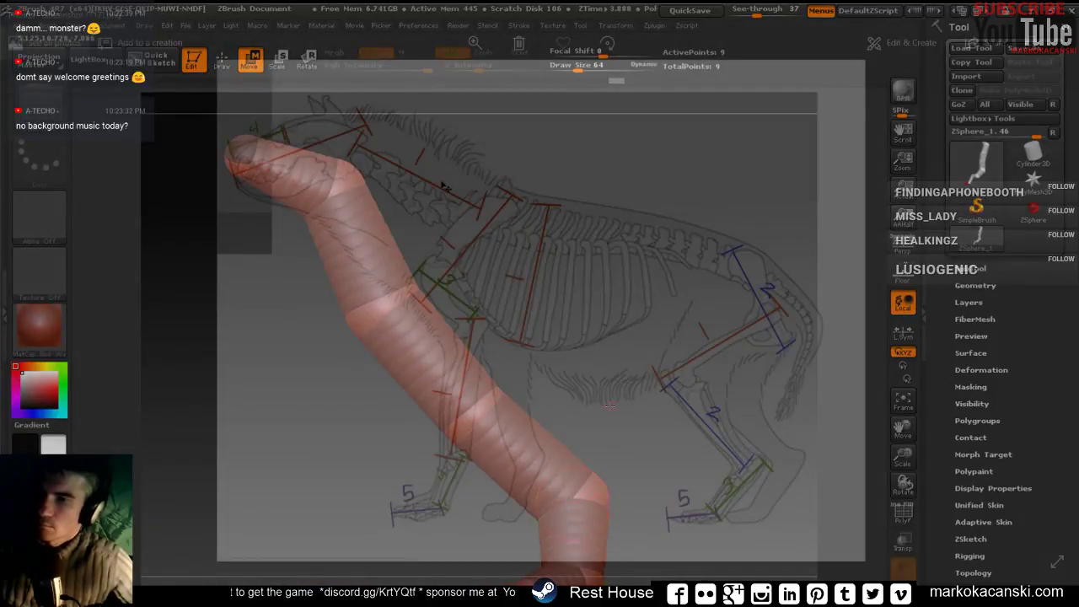
{"action": "mouse_move", "coordinate": [610, 406]}
{"action": "left_mouse_down"}
{"action": "mouse_move", "coordinate": [647, 473]}
{"action": "mouse_move", "coordinate": [708, 369]}
{"action": "mouse_move", "coordinate": [397, 431]}
{"action": "mouse_move", "coordinate": [434, 474]}
{"action": "left_mouse_up"}
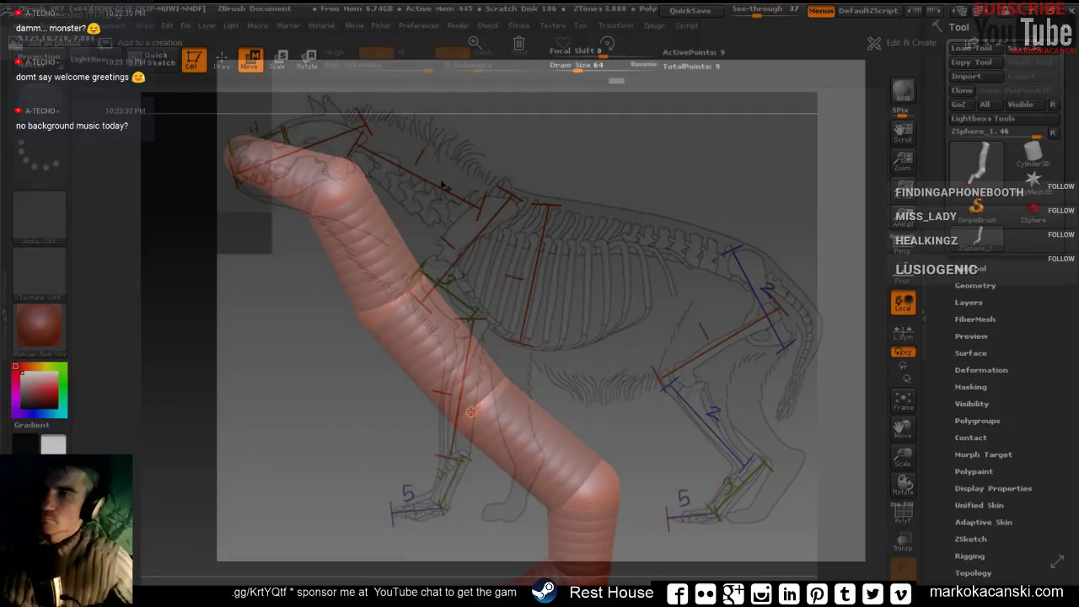
{"action": "mouse_move", "coordinate": [470, 411]}
{"action": "left_mouse_down"}
{"action": "mouse_move", "coordinate": [584, 384]}
{"action": "mouse_move", "coordinate": [641, 514]}
{"action": "mouse_move", "coordinate": [696, 324]}
{"action": "mouse_move", "coordinate": [740, 282]}
{"action": "left_mouse_up"}
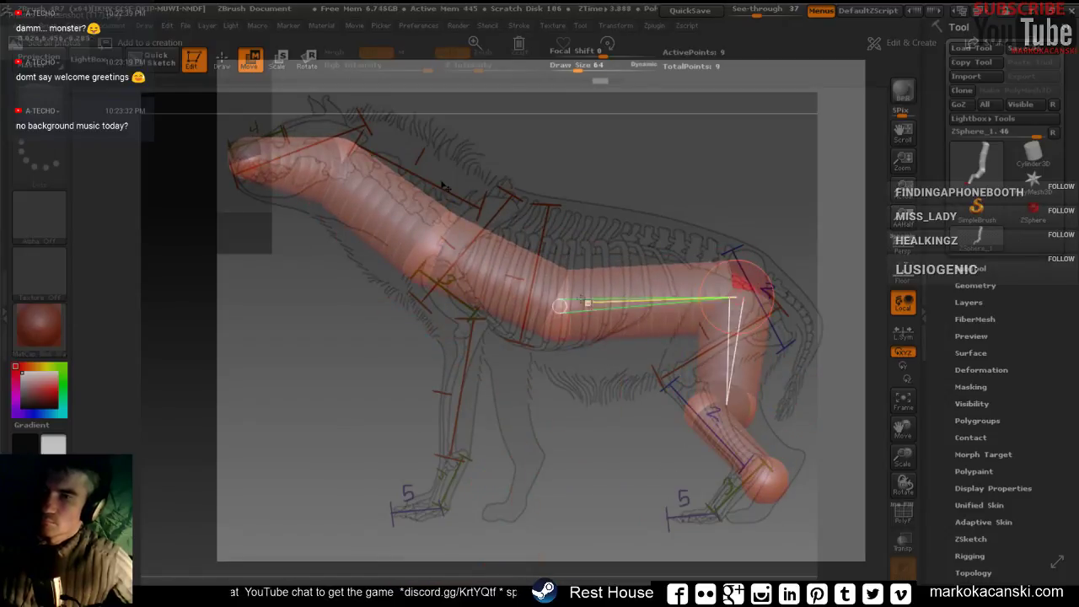
{"action": "mouse_move", "coordinate": [582, 295]}
{"action": "left_mouse_down"}
{"action": "mouse_move", "coordinate": [578, 245]}
{"action": "mouse_move", "coordinate": [383, 162]}
{"action": "left_mouse_up"}
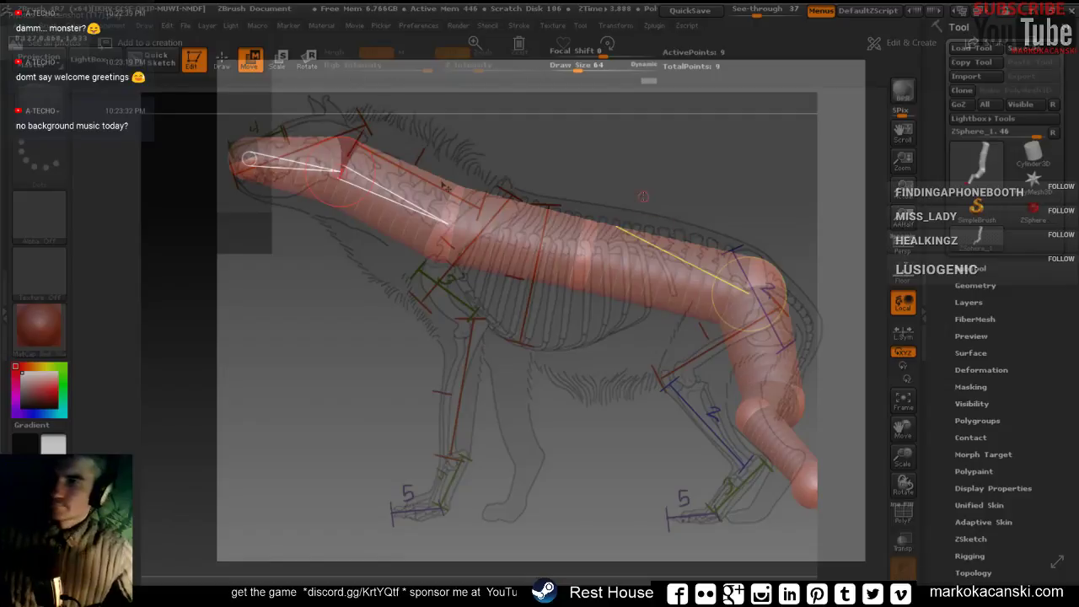
{"action": "mouse_move", "coordinate": [642, 196]}
{"action": "left_mouse_down"}
{"action": "mouse_move", "coordinate": [638, 340]}
{"action": "mouse_move", "coordinate": [633, 324]}
{"action": "left_mouse_up"}
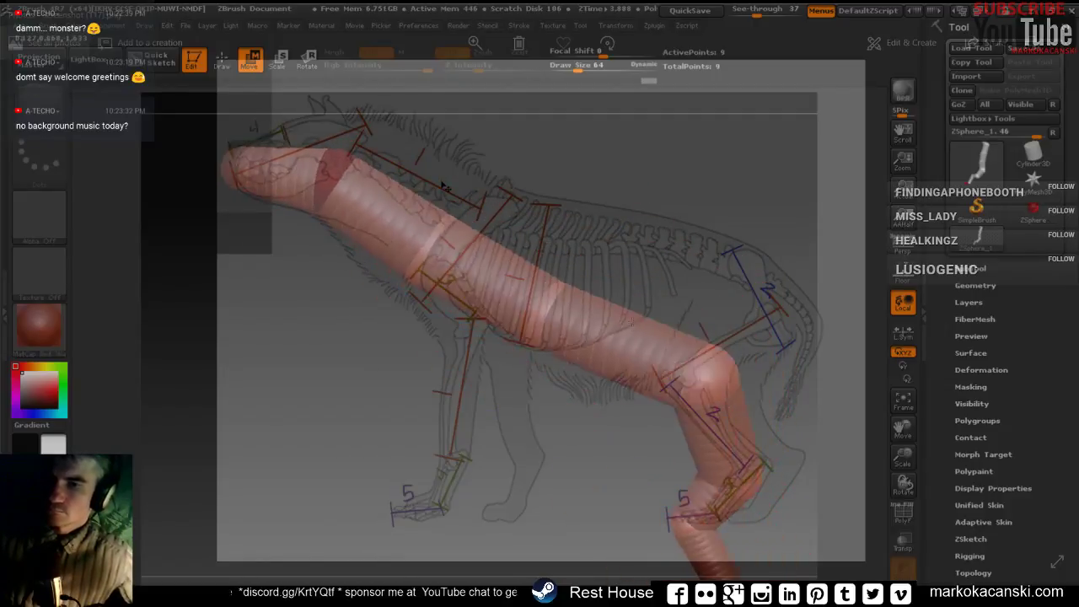
{"action": "mouse_move", "coordinate": [632, 325]}
{"action": "left_mouse_down"}
{"action": "mouse_move", "coordinate": [558, 416]}
{"action": "mouse_move", "coordinate": [500, 354]}
{"action": "left_mouse_up"}
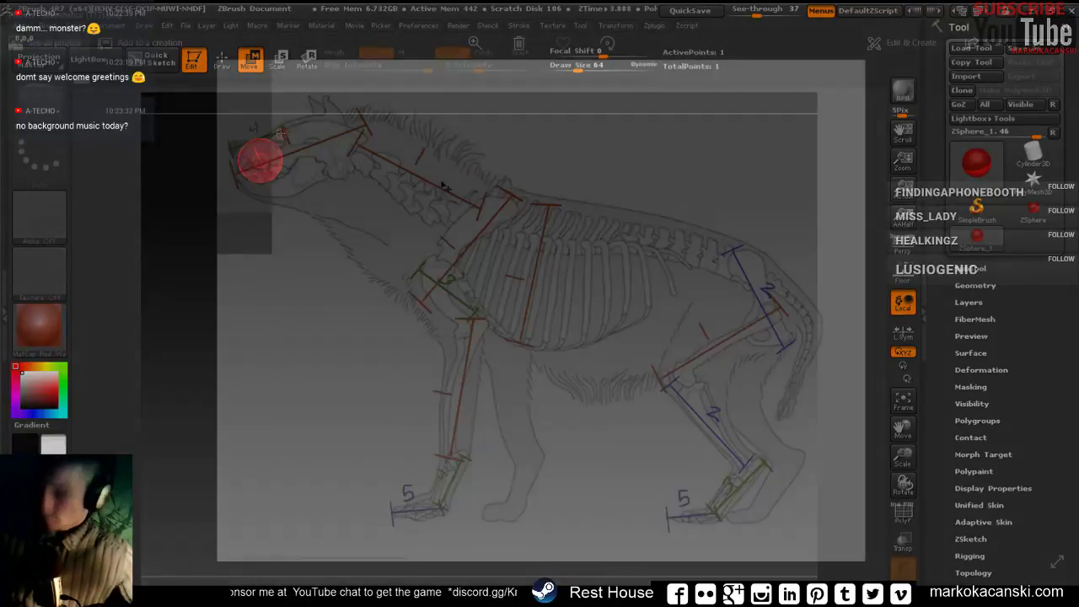
Discard the 36 later undo entries, keeping the lone snout ZSphere, and return to Draw mode.
{"action": "left_click", "coordinate": [254, 175]}
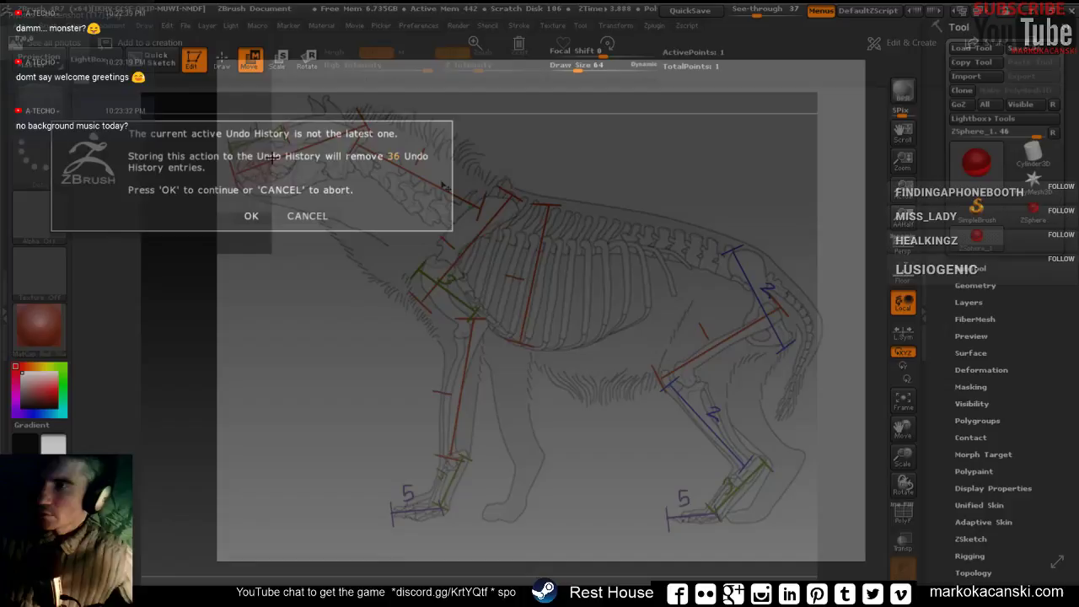
{"action": "left_click", "coordinate": [260, 221]}
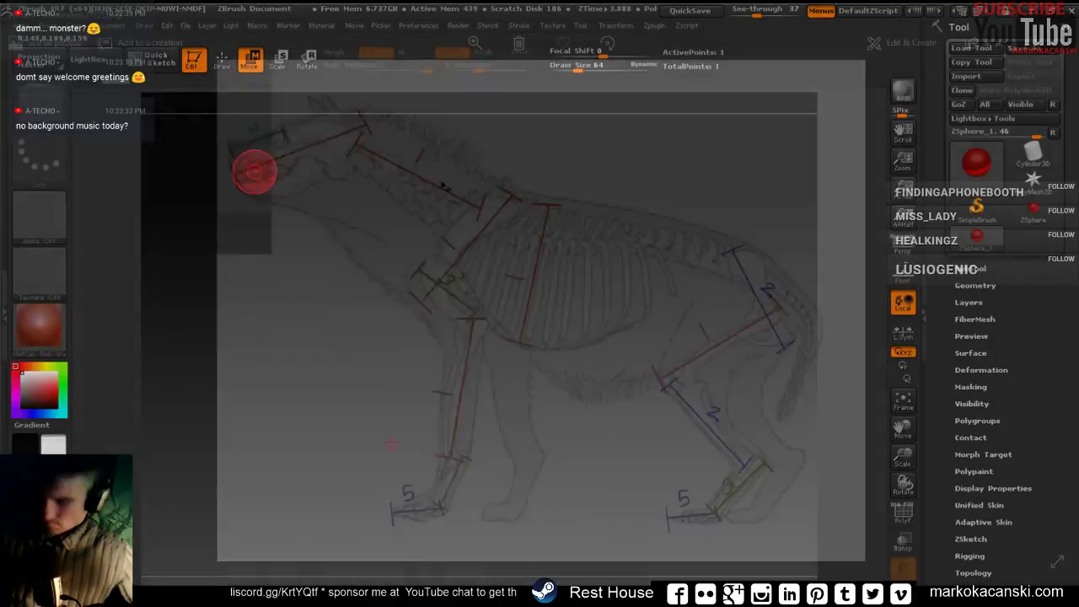
{"action": "key", "text": "q"}
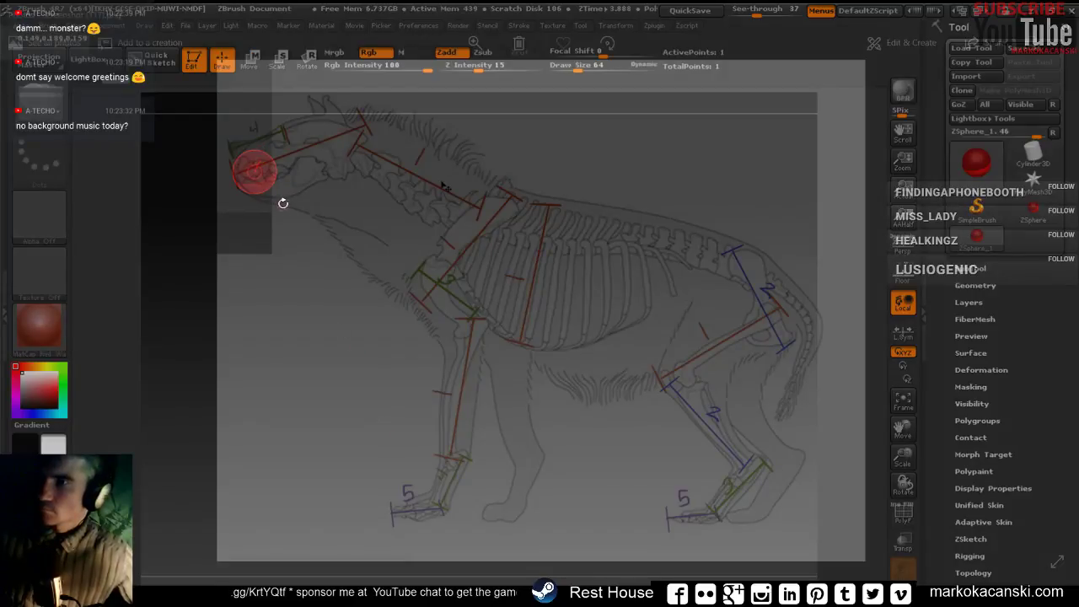
Draw a child sphere out of the snout sphere, checking the view and redrawing it once.
{"action": "left_click_drag", "start_coordinate": [267, 169], "coordinate": [285, 165]}
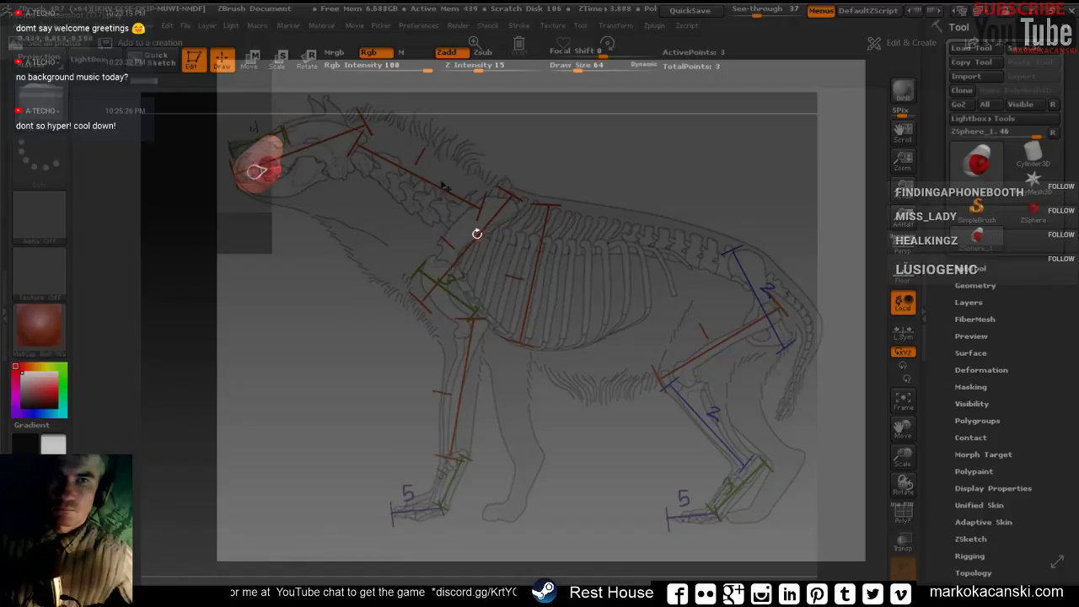
{"action": "key", "text": "alt+Tab"}
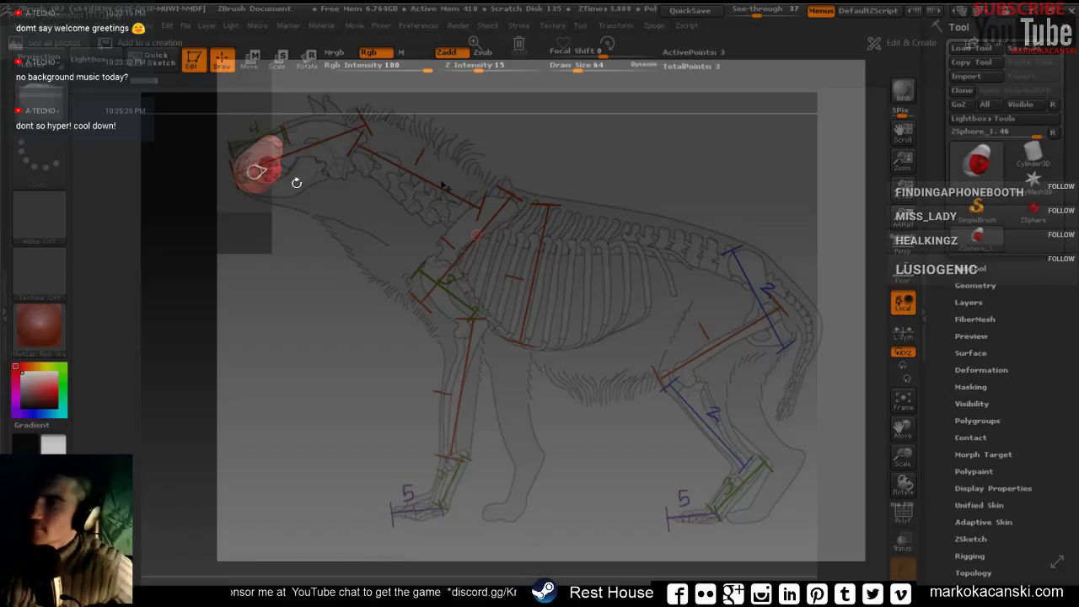
{"action": "left_click_drag", "start_coordinate": [306, 166], "coordinate": [312, 239]}
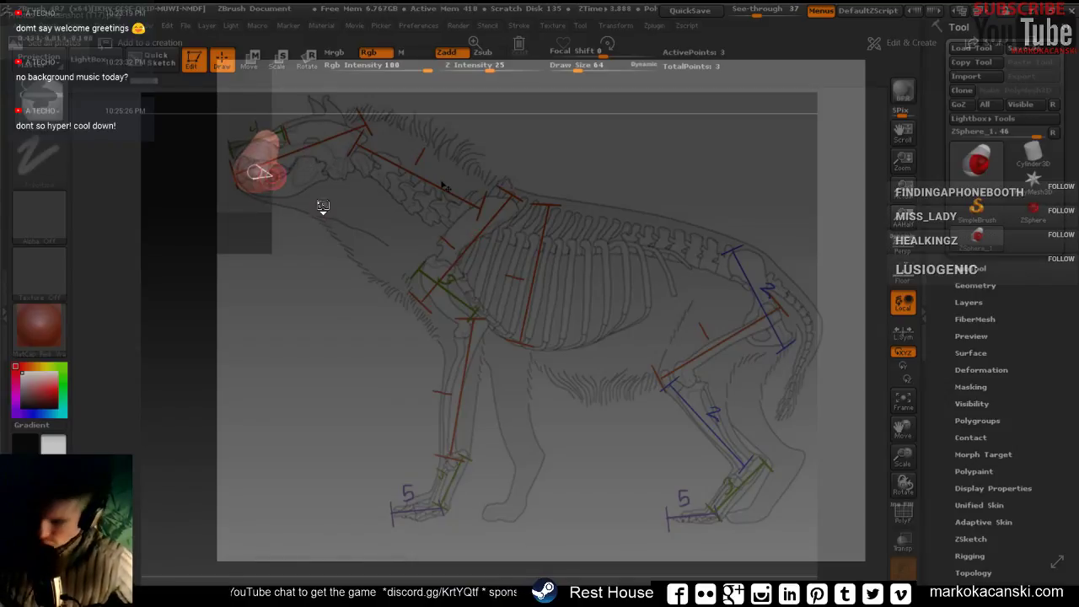
{"action": "key", "text": "ctrl+z"}
{"action": "key", "text": "ctrl+shift+z"}
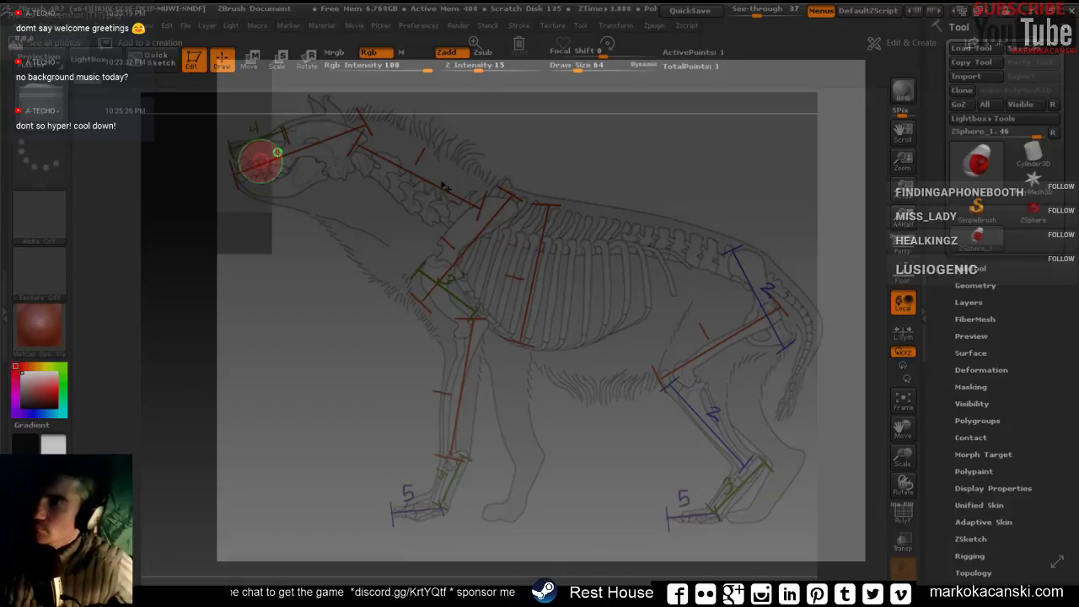
{"action": "left_click_drag", "start_coordinate": [277, 151], "coordinate": [296, 150]}
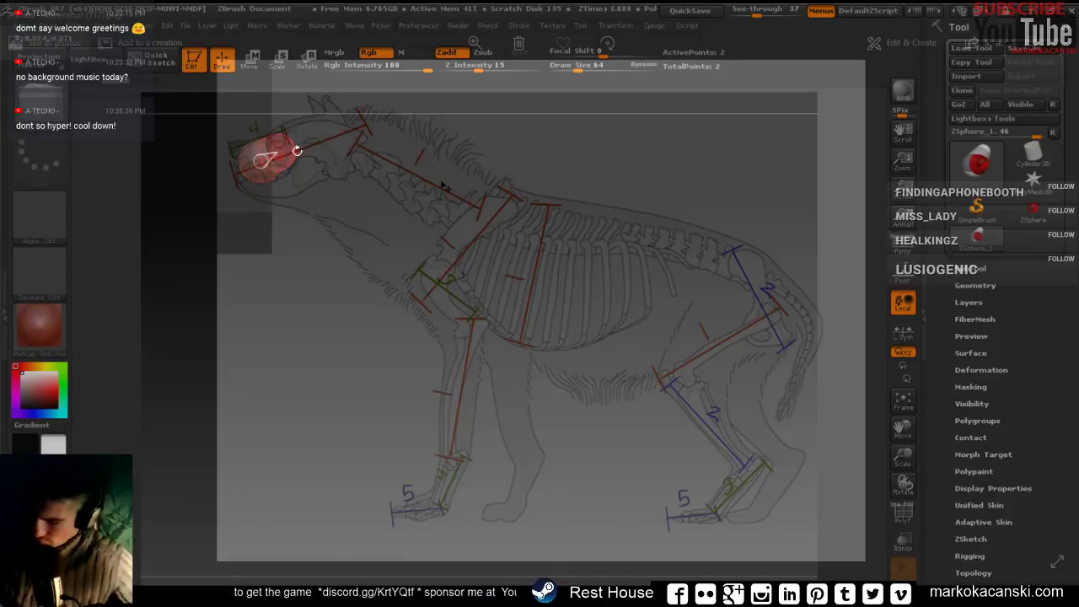
{"action": "key", "text": "shift+z"}
{"action": "key", "text": "shift+z"}
{"action": "key", "text": "shift+z"}
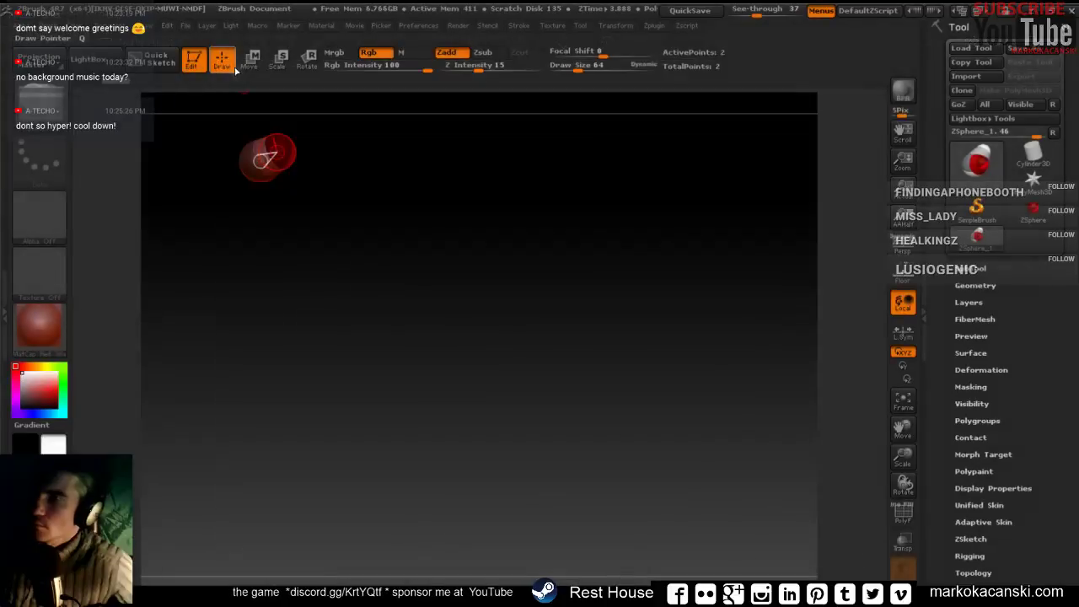
{"action": "left_click", "coordinate": [250, 59]}
{"action": "key", "text": "shift+z"}
Stretch the head chain back toward the neck and try a large end sphere, then discard it.
{"action": "mouse_move", "coordinate": [268, 157]}
{"action": "left_mouse_down"}
{"action": "mouse_move", "coordinate": [344, 168]}
{"action": "mouse_move", "coordinate": [359, 145]}
{"action": "left_mouse_up"}
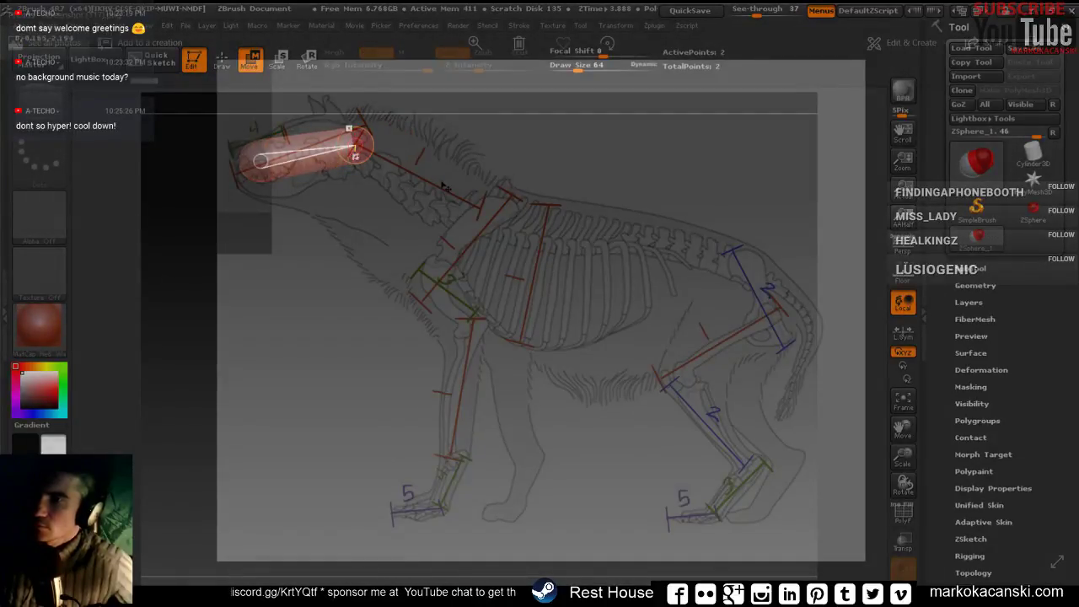
{"action": "key", "text": "shift+z"}
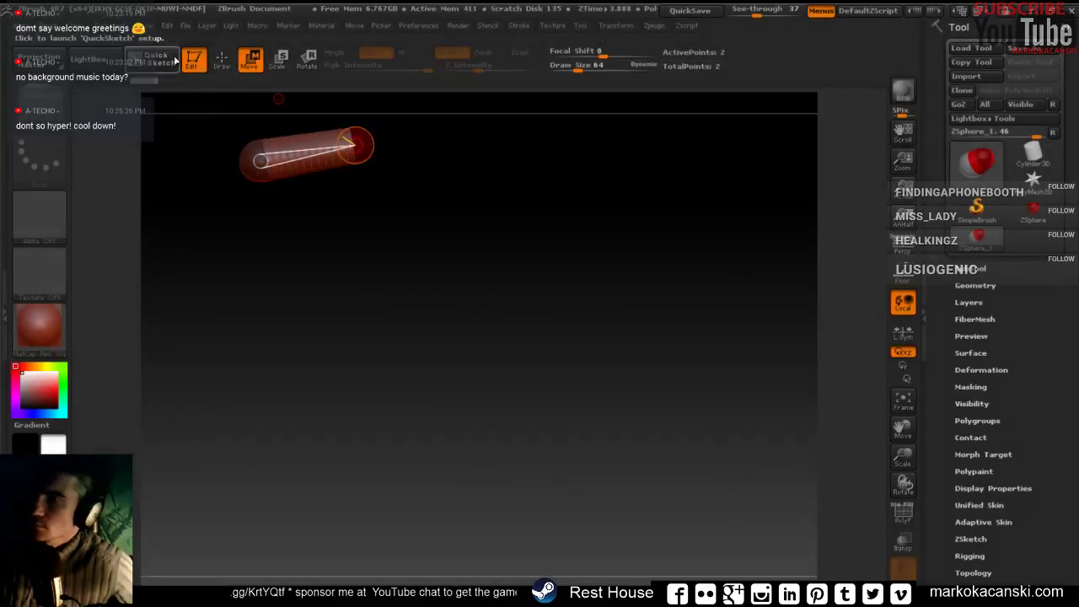
{"action": "key", "text": "q"}
{"action": "key", "text": "shift+z"}
{"action": "left_click_drag", "start_coordinate": [374, 158], "coordinate": [379, 168]}
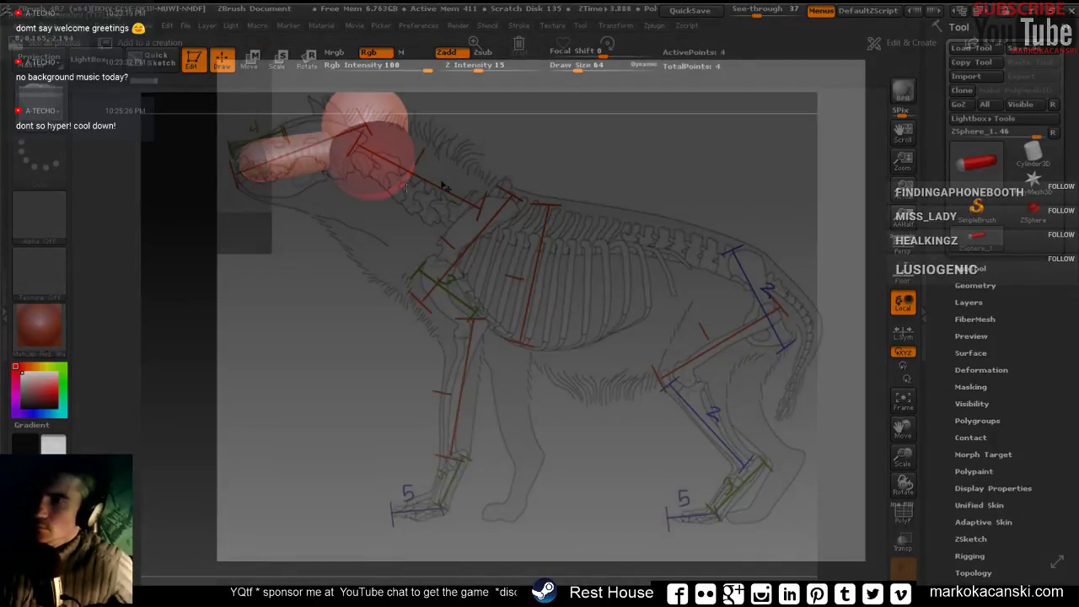
{"action": "left_click", "coordinate": [358, 148], "text": "alt"}
{"action": "key", "text": "shift+z"}
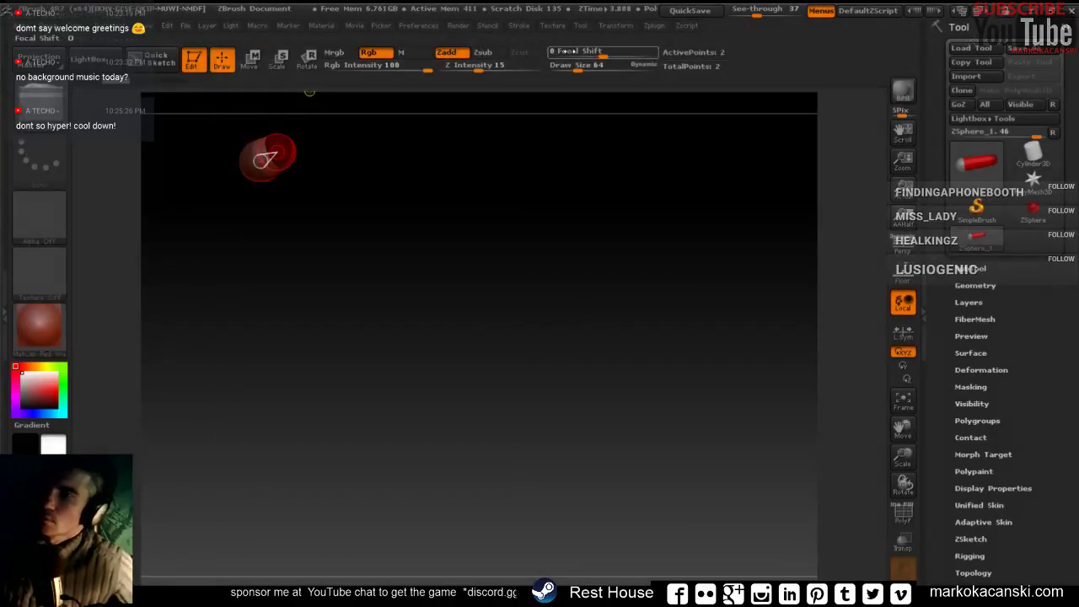
{"action": "key", "text": "shift+z"}
{"action": "key", "text": "shift+z"}
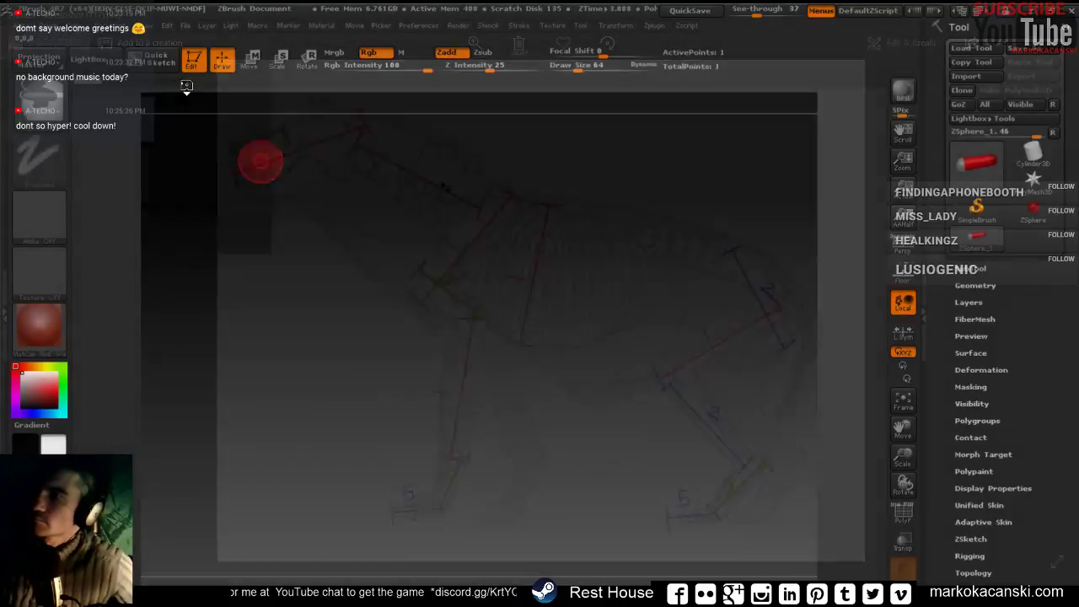
{"action": "key", "text": "shift+z"}
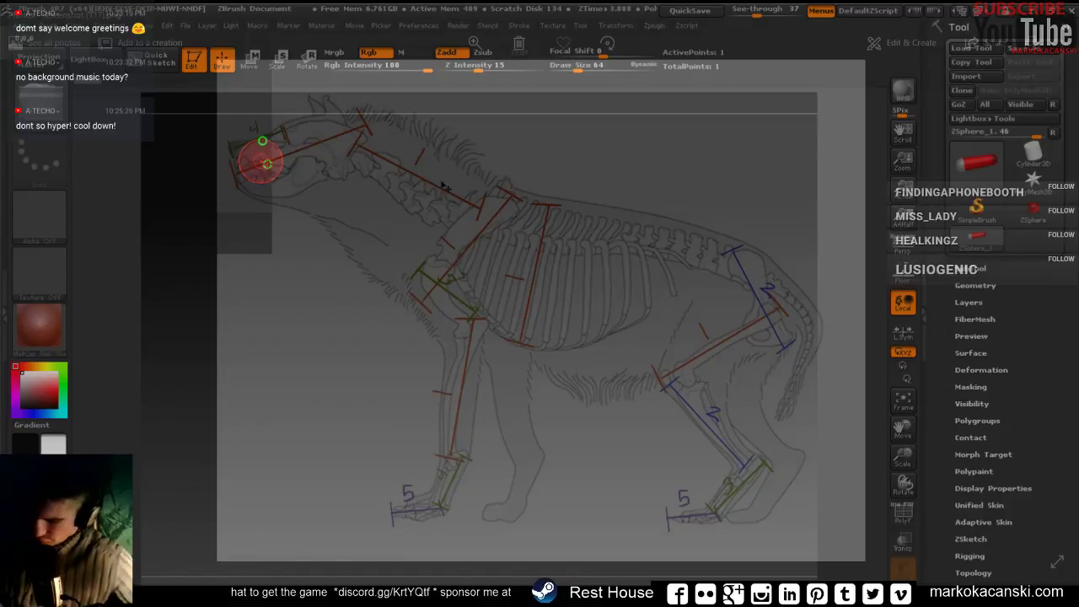
Redraw the head sphere lengthened backward and add a larger neck sphere pulled down to the shoulder.
{"action": "left_click_drag", "start_coordinate": [273, 157], "coordinate": [300, 156]}
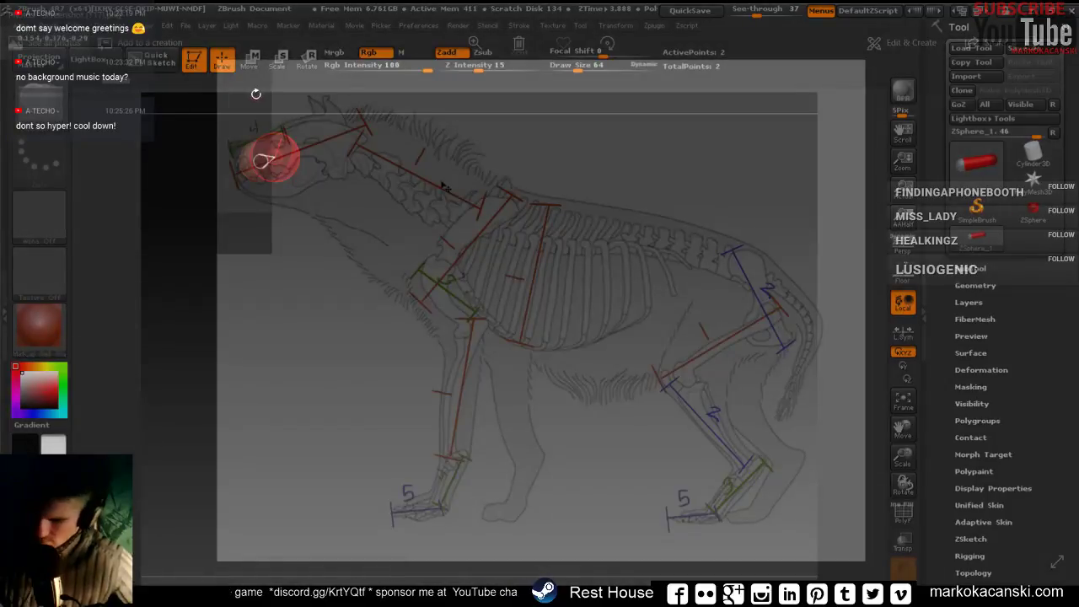
{"action": "key", "text": "w"}
{"action": "left_click_drag", "start_coordinate": [271, 156], "coordinate": [346, 143]}
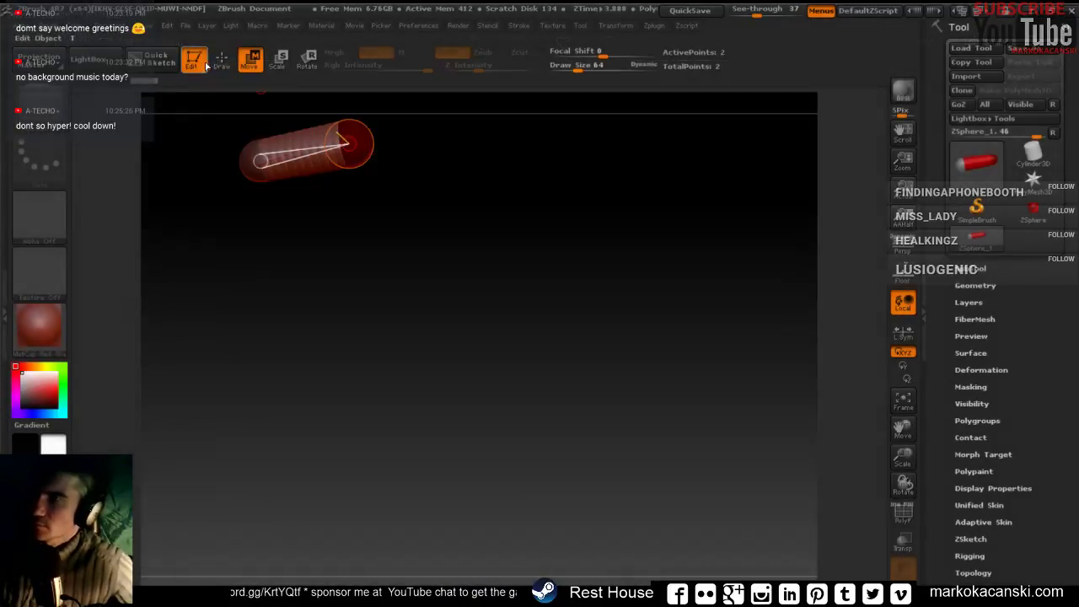
{"action": "left_click", "coordinate": [220, 59]}
{"action": "left_click_drag", "start_coordinate": [371, 161], "coordinate": [390, 173]}
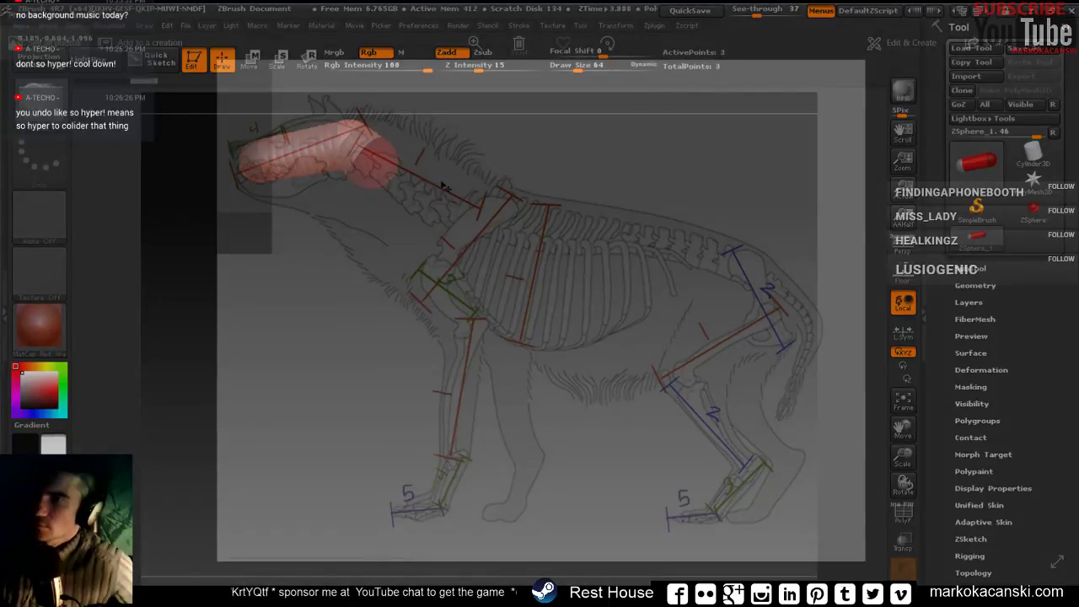
{"action": "key", "text": "e"}
{"action": "key", "text": "w"}
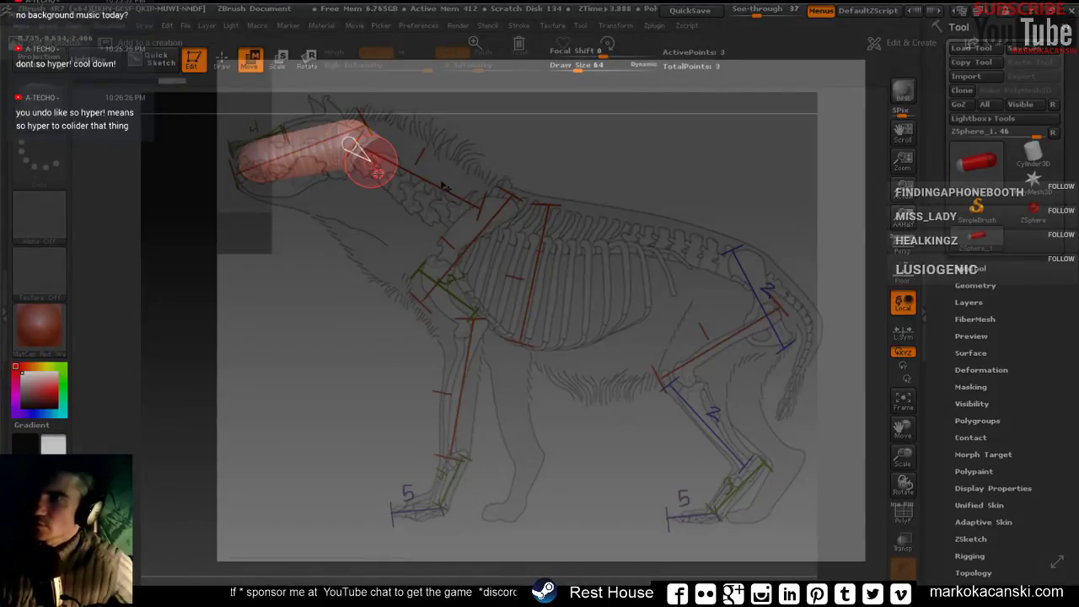
{"action": "left_click_drag", "start_coordinate": [379, 171], "coordinate": [464, 228]}
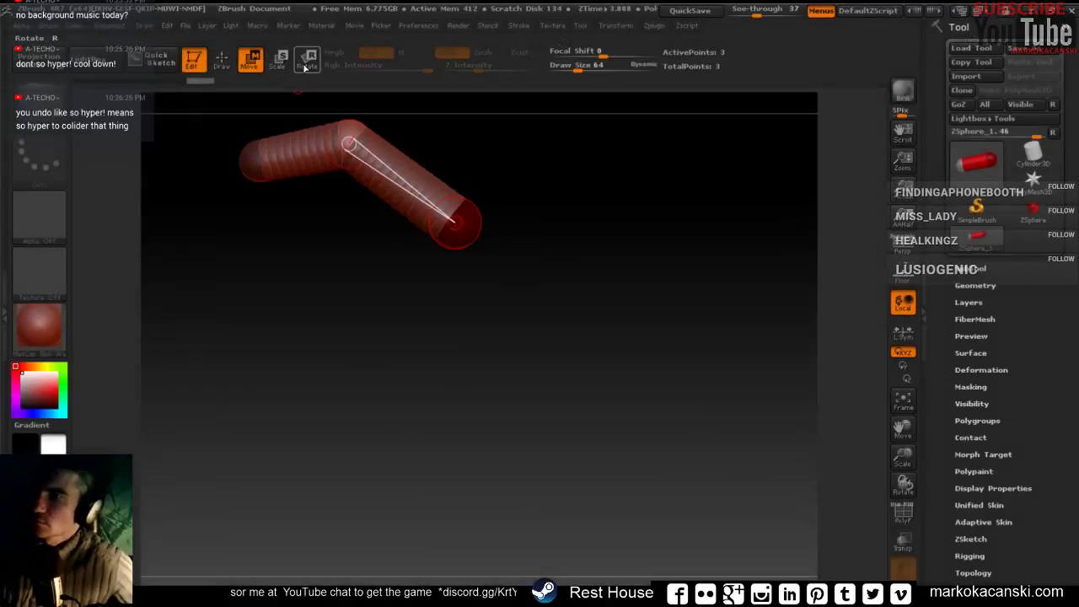
Enlarge and nudge the middle neck sphere, then stretch and enlarge the shoulder end sphere.
{"action": "key", "text": "e"}
{"action": "left_click_drag", "start_coordinate": [351, 150], "coordinate": [349, 145]}
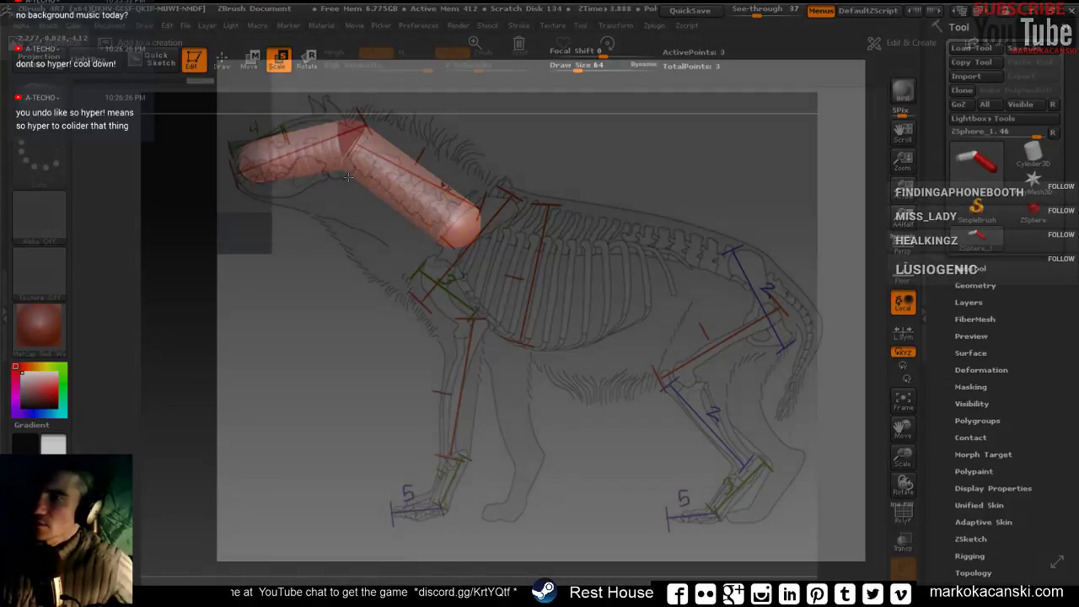
{"action": "key", "text": "w"}
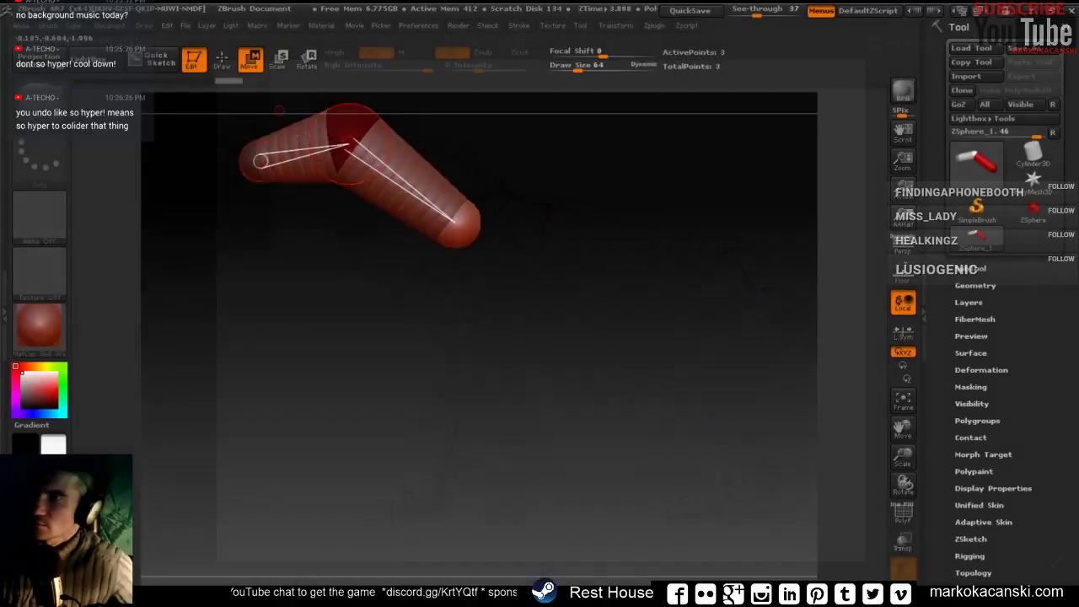
{"action": "left_click_drag", "start_coordinate": [351, 150], "coordinate": [360, 157]}
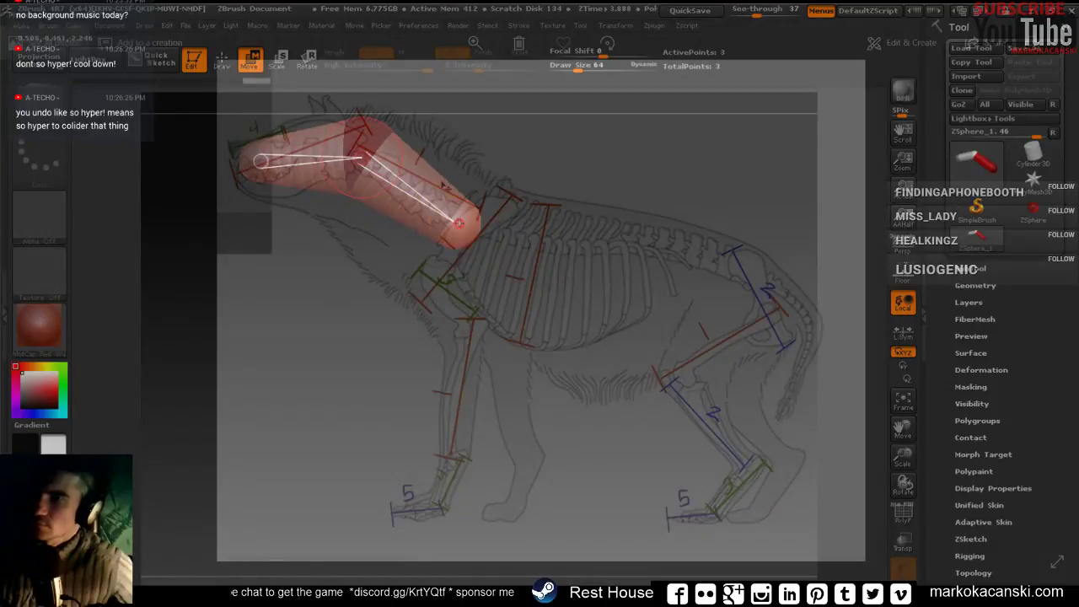
{"action": "left_click_drag", "start_coordinate": [459, 223], "coordinate": [491, 222]}
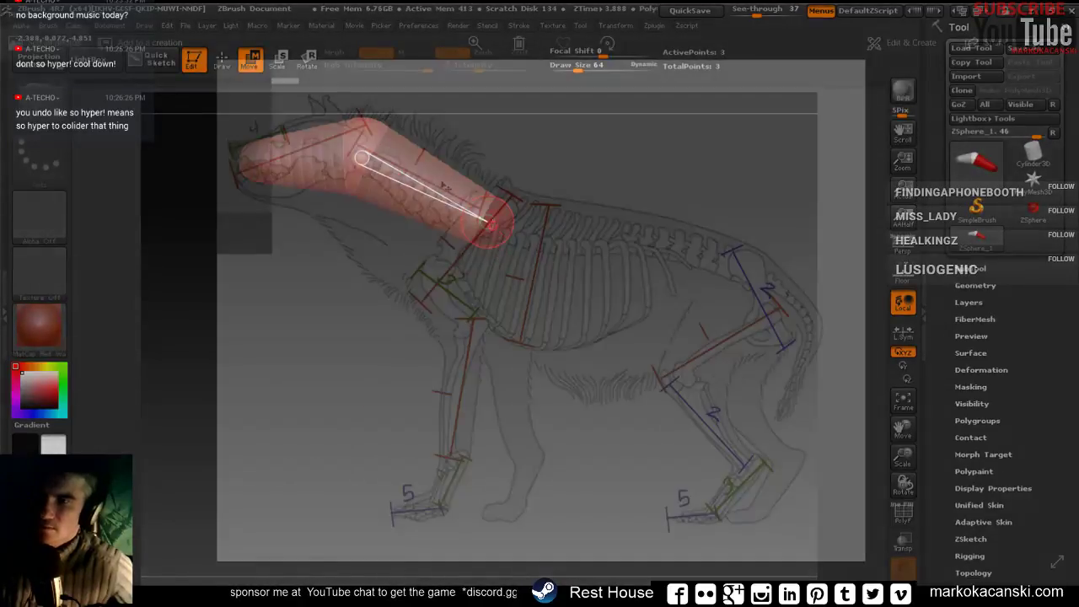
{"action": "left_click", "coordinate": [488, 225]}
{"action": "left_click_drag", "start_coordinate": [488, 224], "coordinate": [361, 158]}
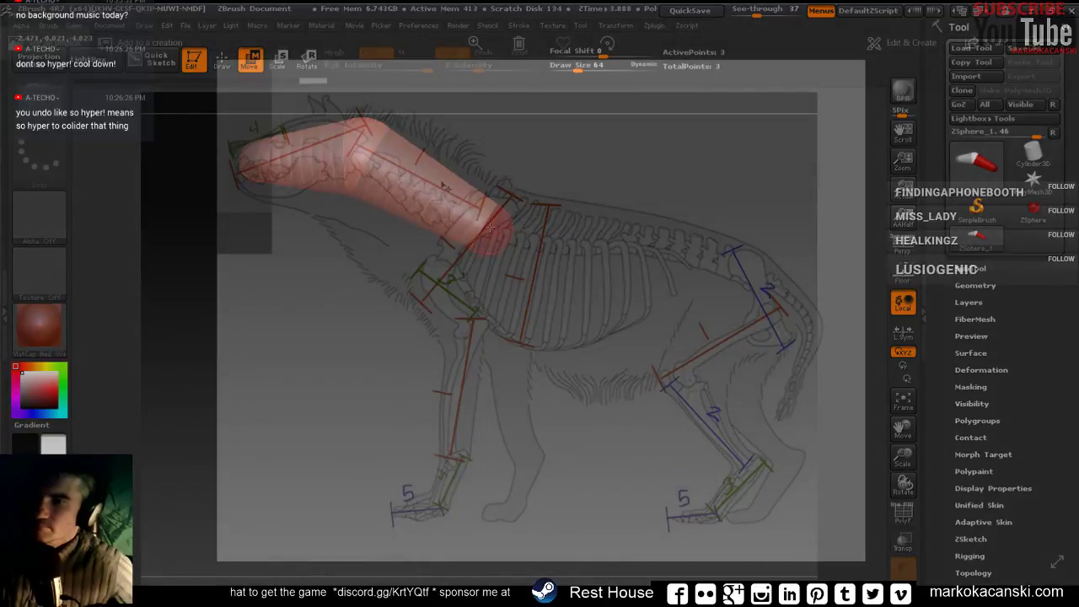
{"action": "key", "text": "e"}
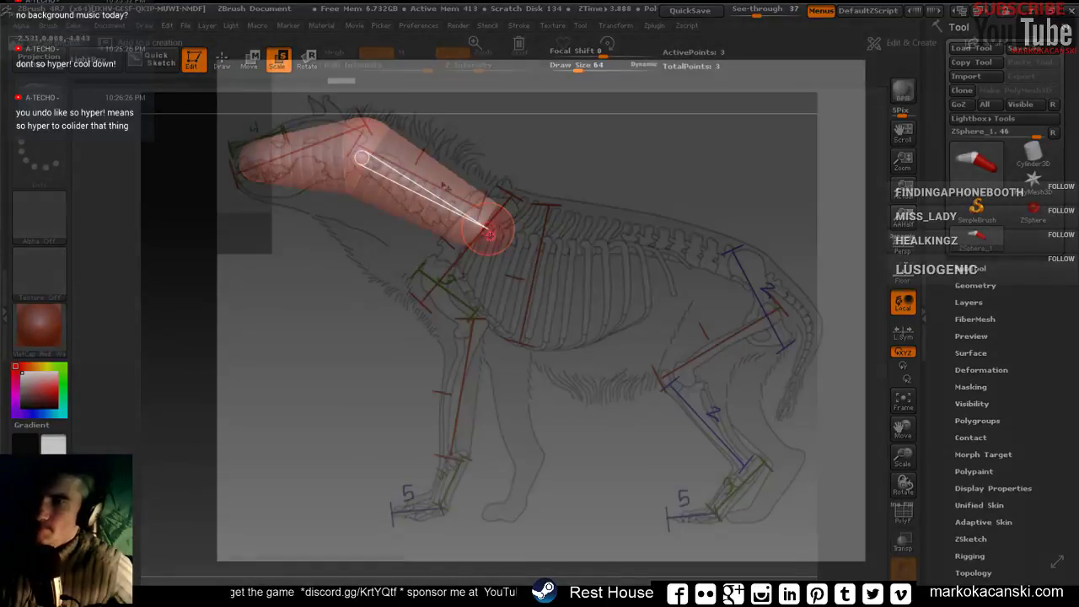
{"action": "left_click_drag", "start_coordinate": [490, 234], "coordinate": [510, 229]}
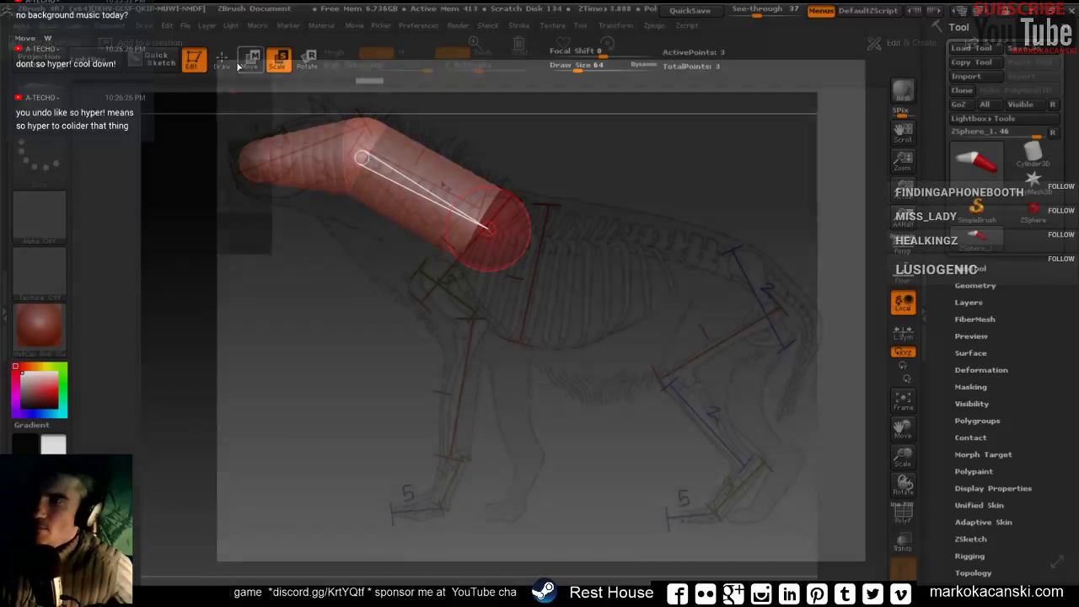
{"action": "left_click", "coordinate": [250, 59]}
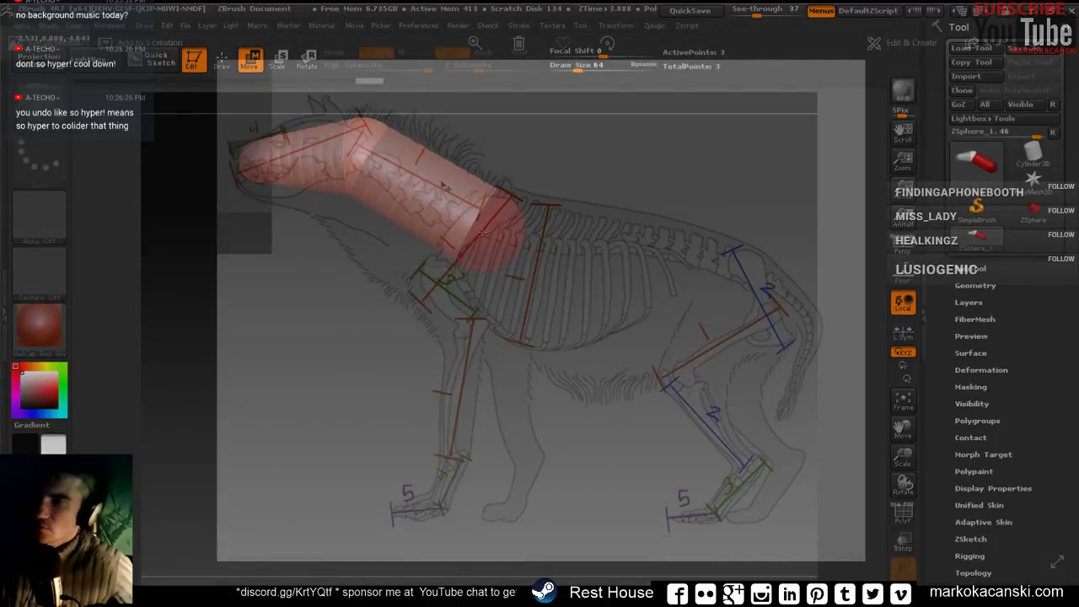
{"action": "key", "text": "q"}
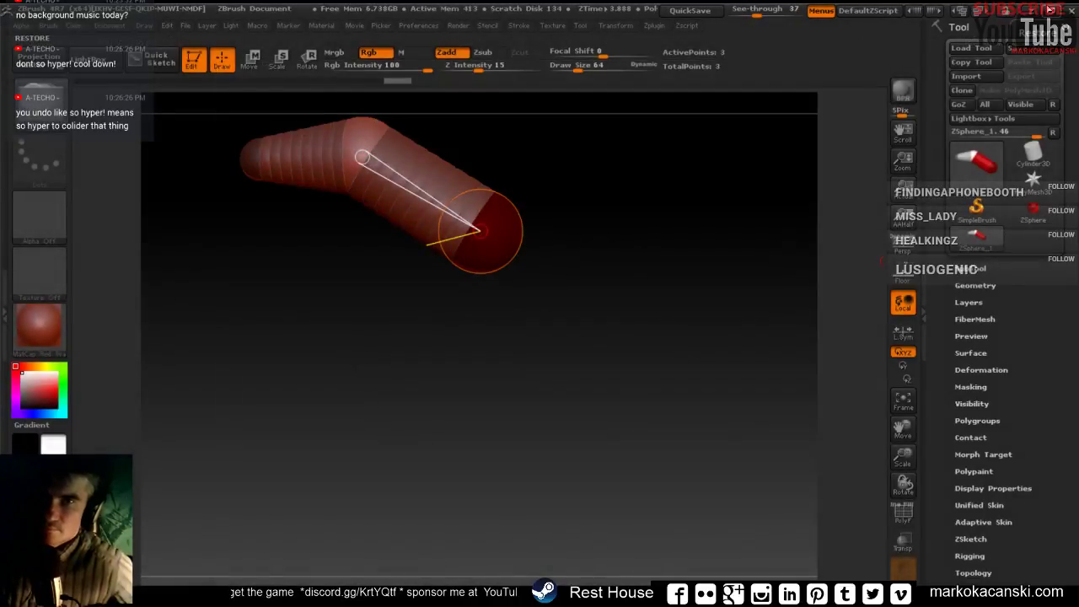
{"action": "left_click", "coordinate": [1034, 14]}
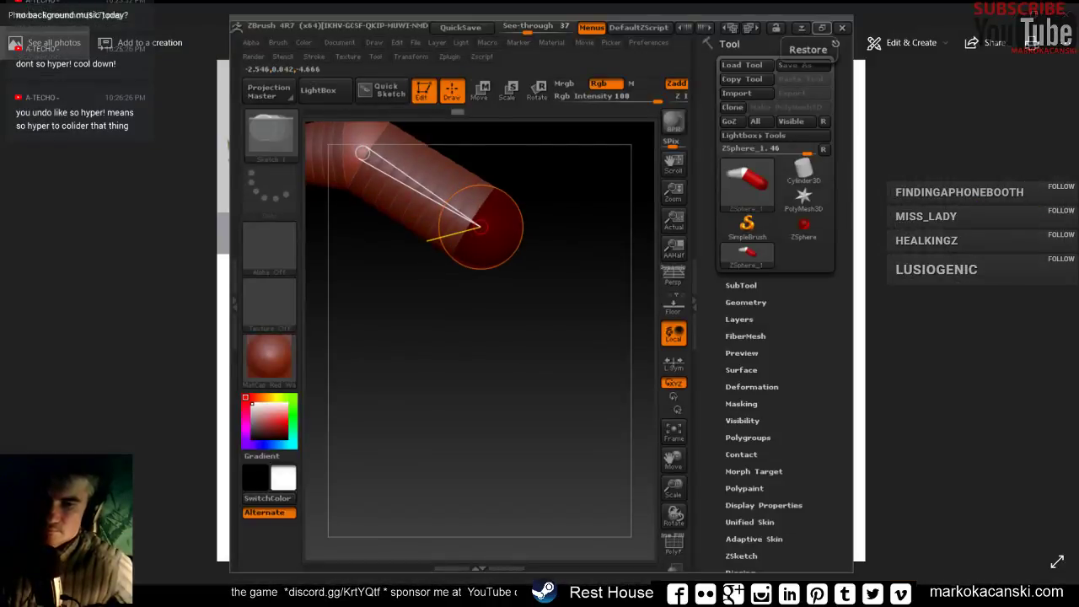
{"action": "left_click", "coordinate": [993, 572]}
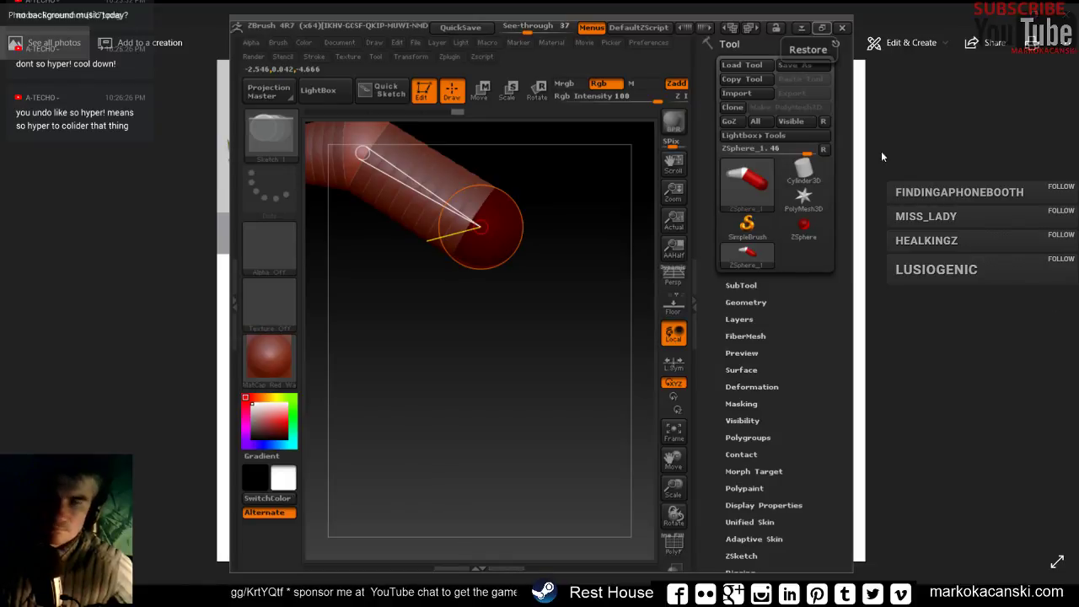
{"action": "left_click", "coordinate": [821, 29]}
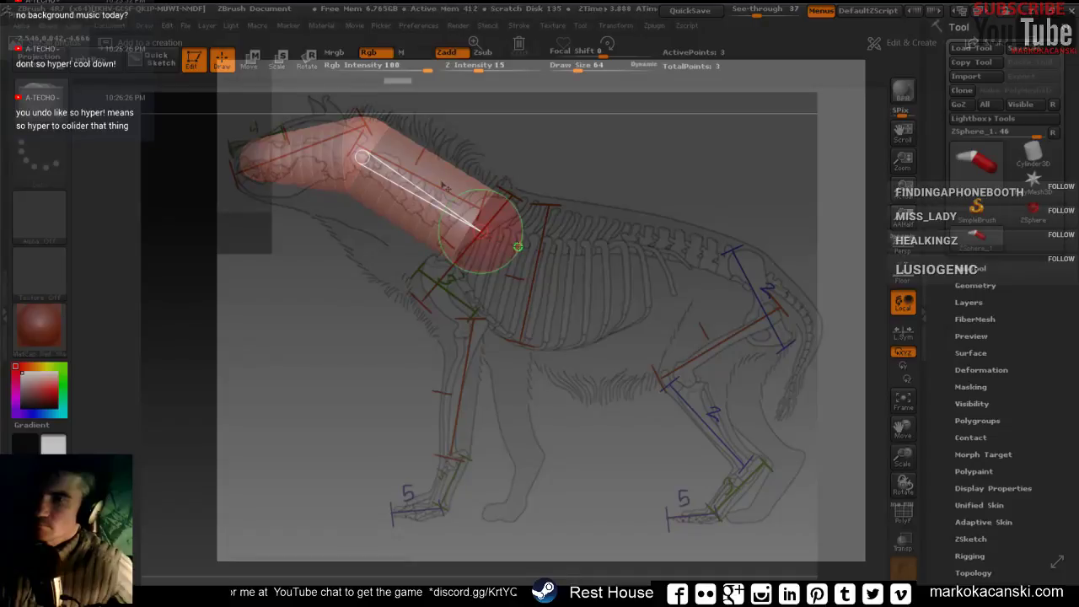
Add two spheres at the chain end and drag them along the spine toward the hip.
{"action": "left_click", "coordinate": [517, 246]}
{"action": "key", "text": "w"}
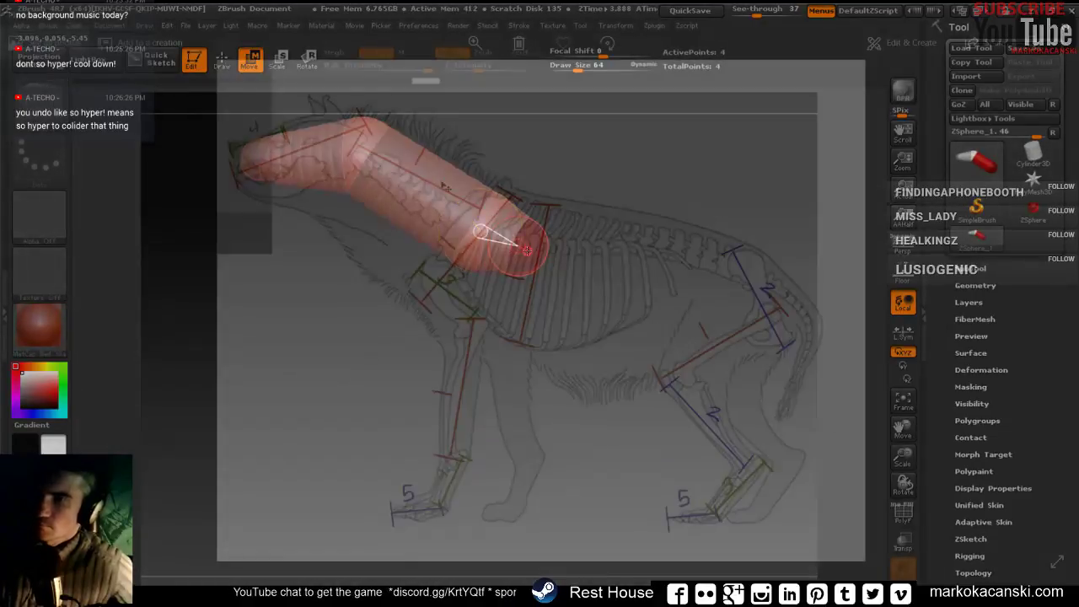
{"action": "mouse_move", "coordinate": [523, 248]}
{"action": "left_mouse_down"}
{"action": "mouse_move", "coordinate": [687, 263]}
{"action": "mouse_move", "coordinate": [616, 244]}
{"action": "left_mouse_up"}
{"action": "key", "text": "q"}
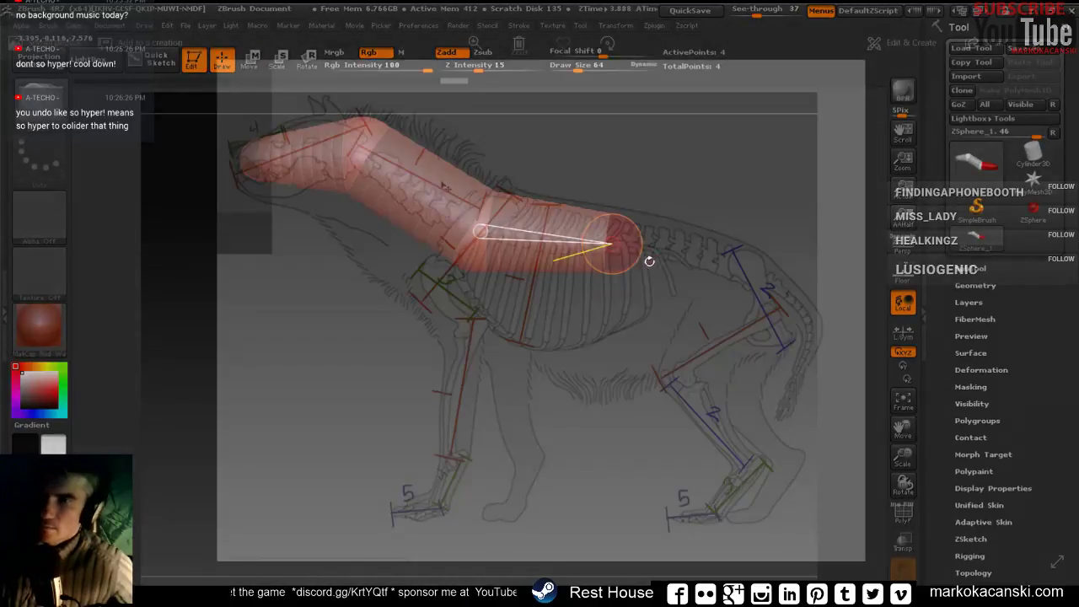
{"action": "left_click", "coordinate": [641, 249]}
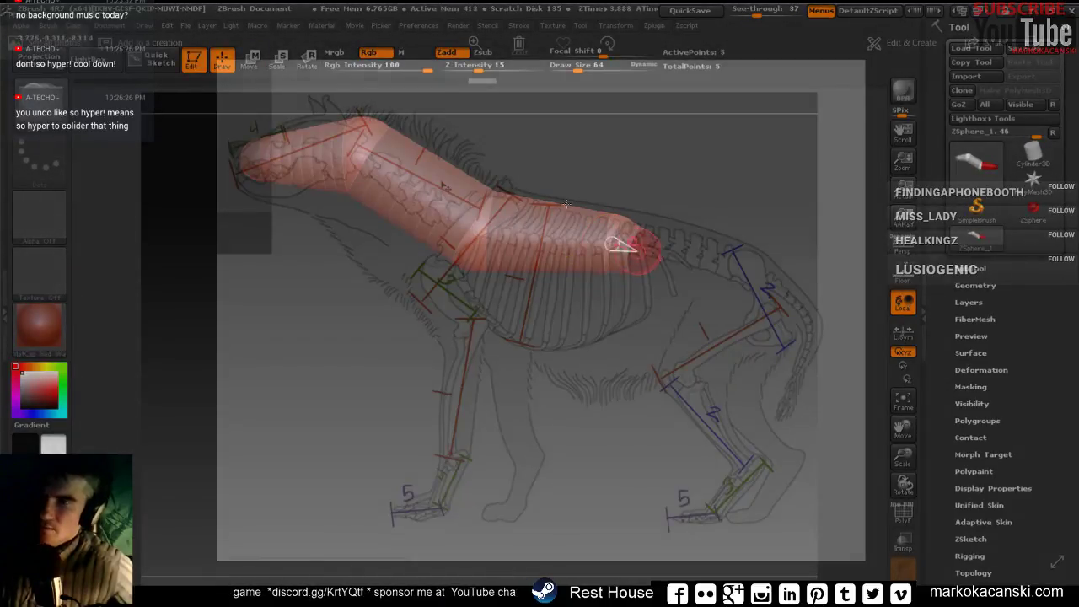
{"action": "key", "text": "w"}
{"action": "left_click_drag", "start_coordinate": [685, 268], "coordinate": [721, 283]}
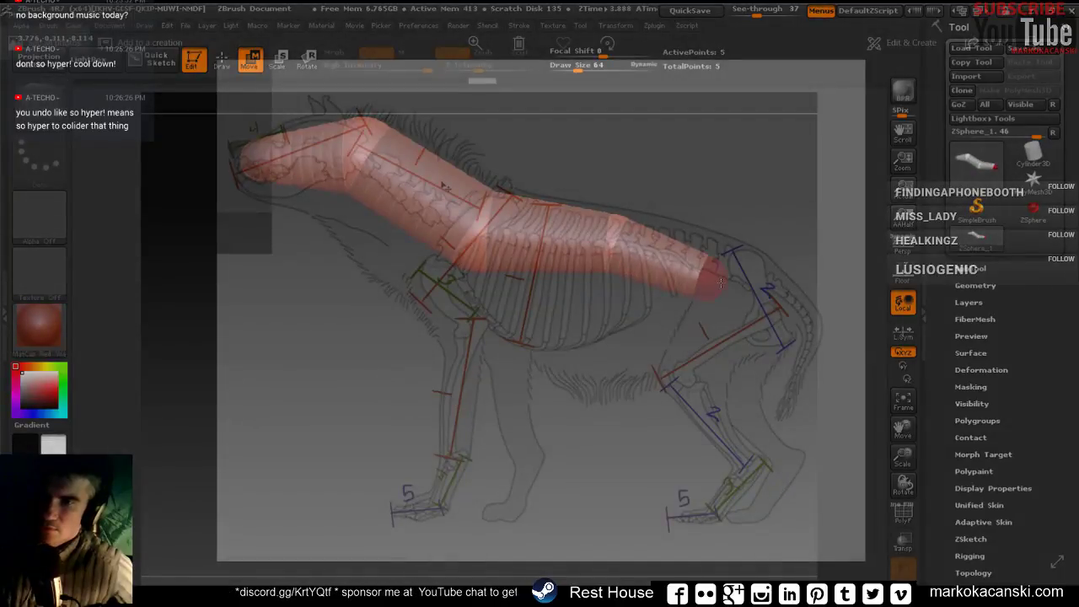
Show the reference through the interface and add a hip sphere bending down over the hind thigh.
{"action": "left_click", "coordinate": [221, 59]}
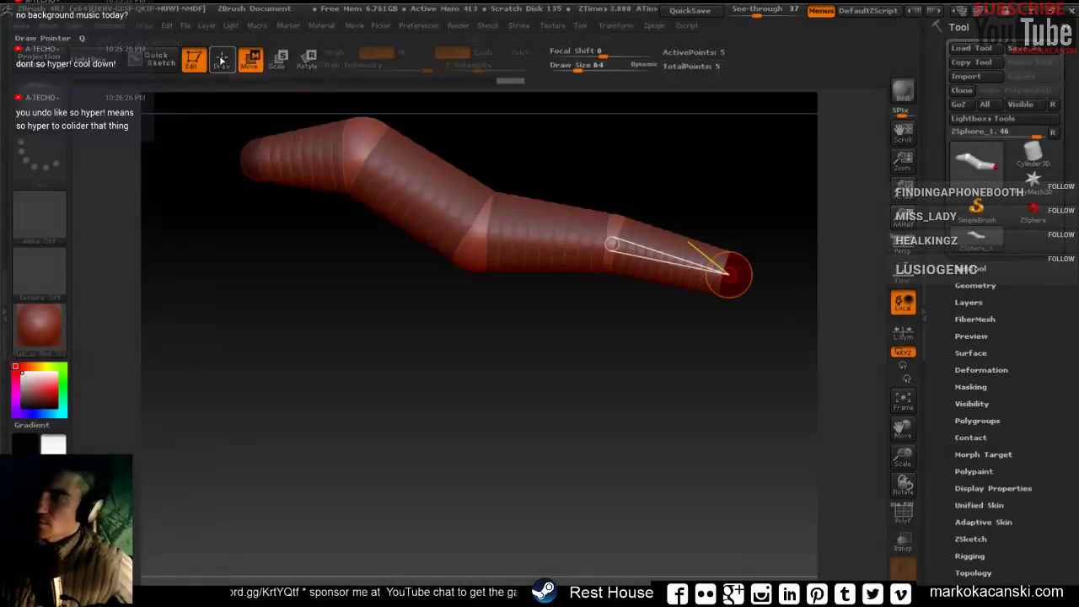
{"action": "key", "text": "ctrl+shift+t"}
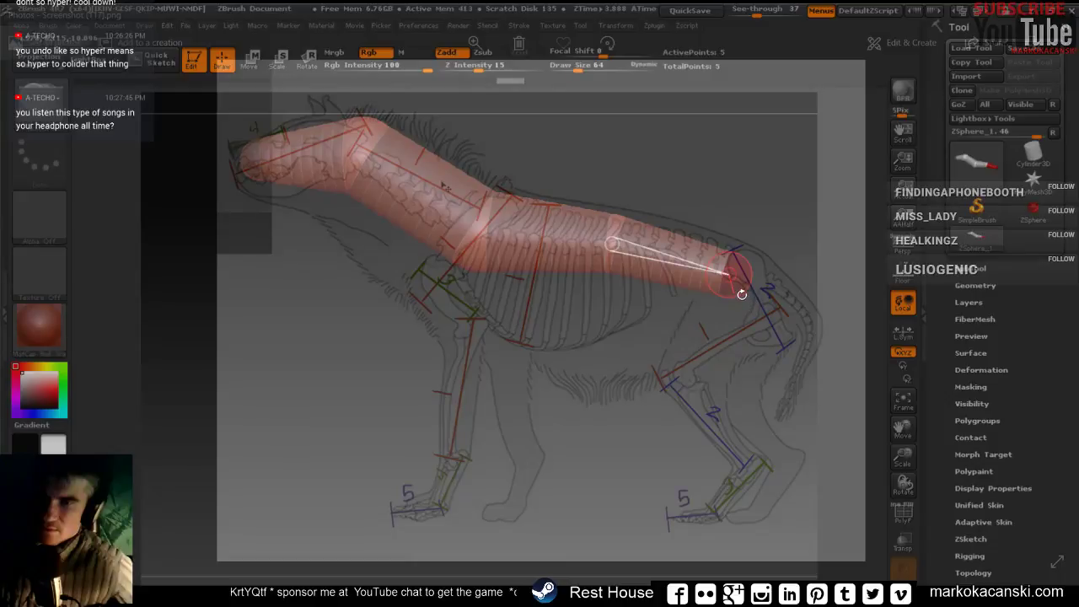
{"action": "mouse_move", "coordinate": [742, 294]}
{"action": "left_mouse_down"}
{"action": "mouse_move", "coordinate": [758, 321]}
{"action": "mouse_move", "coordinate": [783, 325]}
{"action": "mouse_move", "coordinate": [772, 354]}
{"action": "left_mouse_up"}
{"action": "key", "text": "w"}
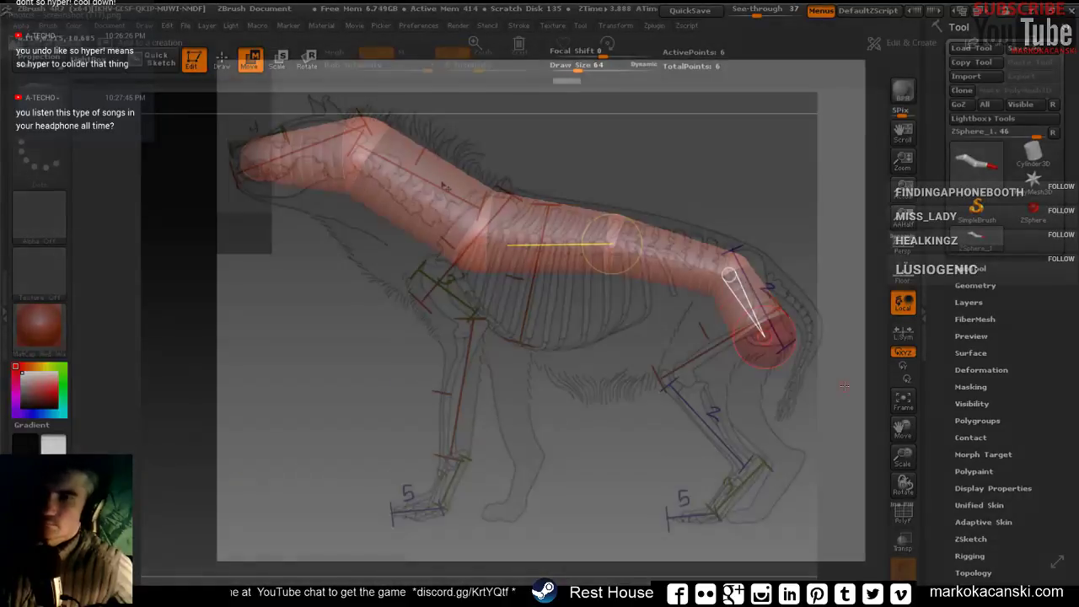
Add hind-leg spheres below the hip, replacing a misplaced one, and pull the leg end toward the paw.
{"action": "key", "text": "q"}
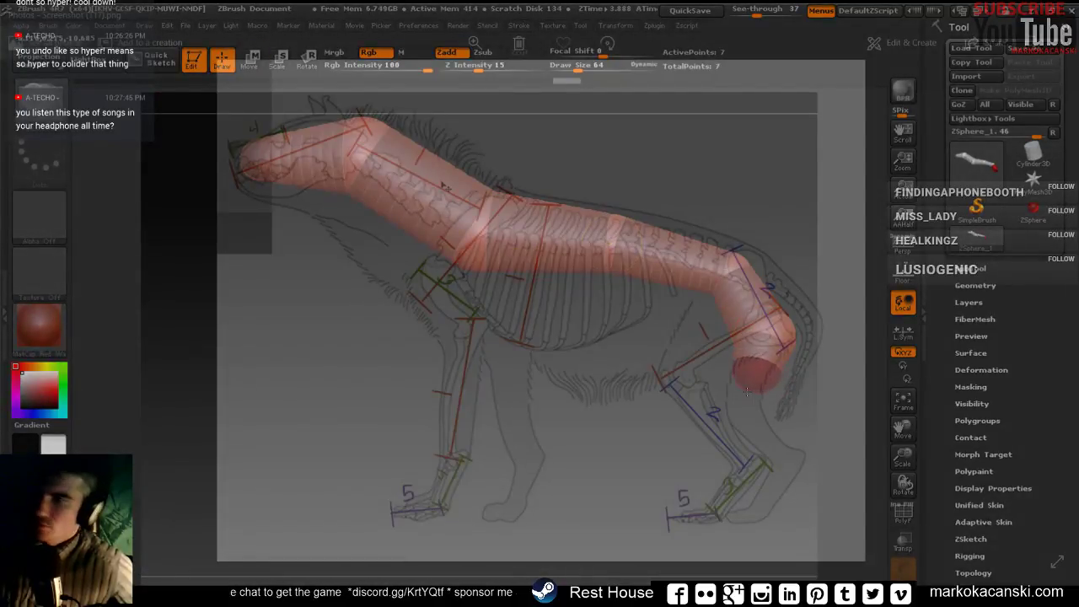
{"action": "left_click", "coordinate": [249, 59]}
{"action": "left_click_drag", "start_coordinate": [760, 364], "coordinate": [714, 410]}
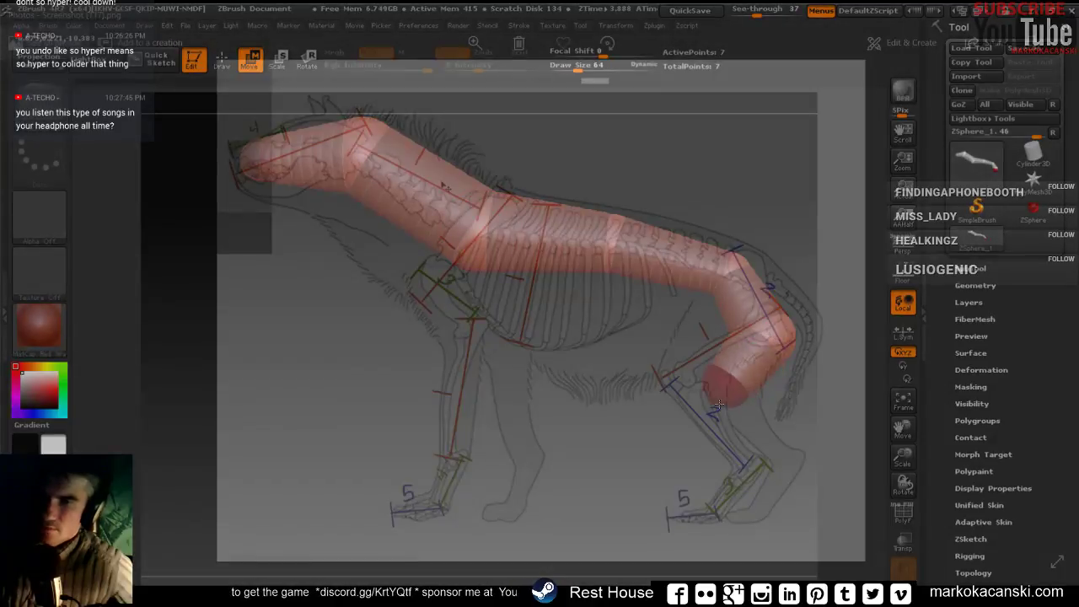
{"action": "key", "text": "q"}
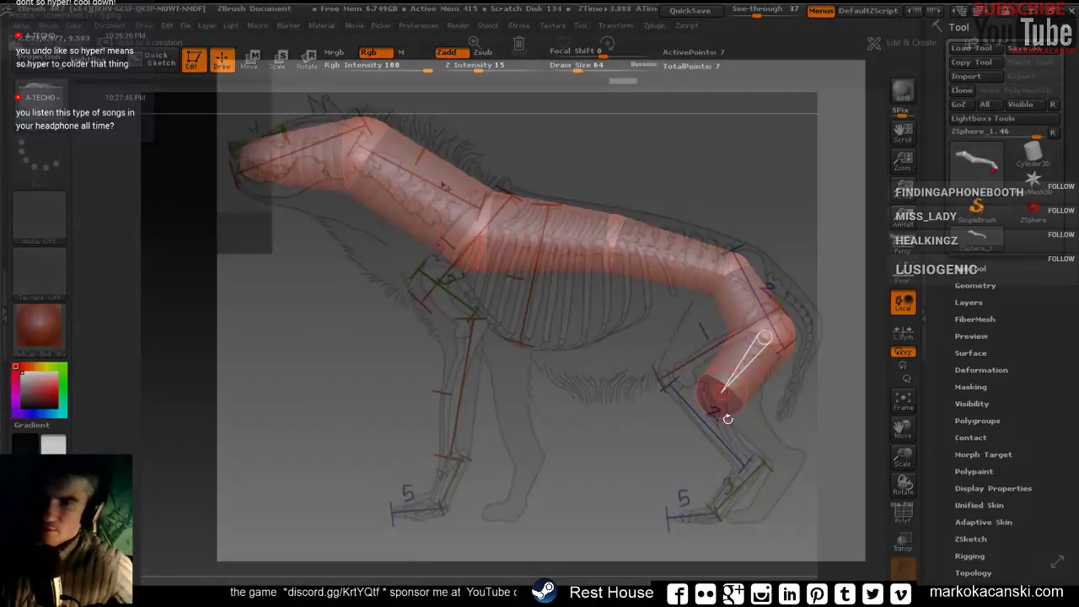
{"action": "left_click", "coordinate": [737, 415]}
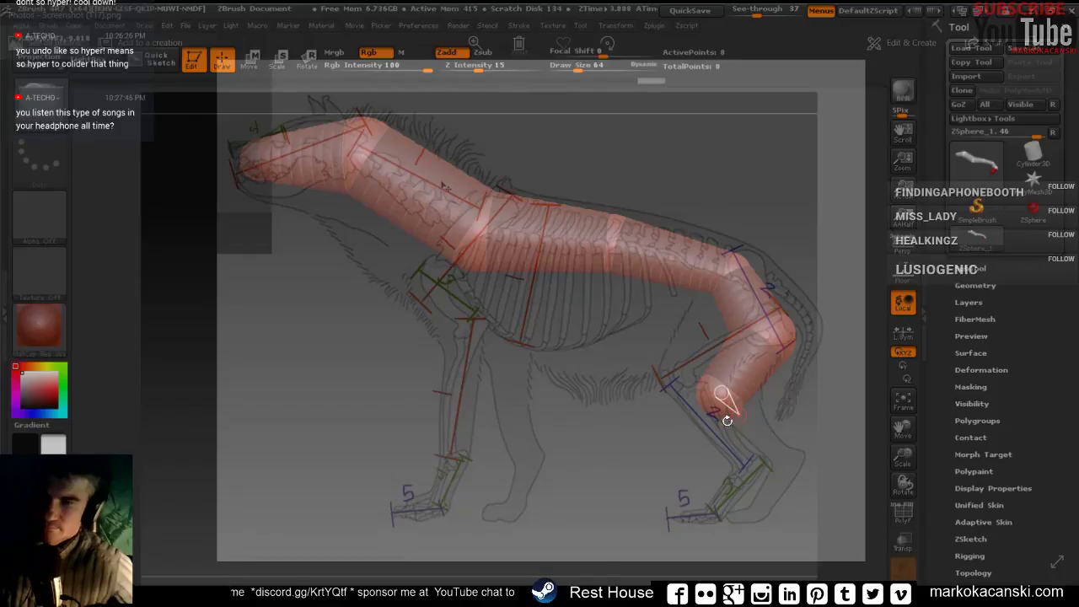
{"action": "key", "text": "ctrl+z"}
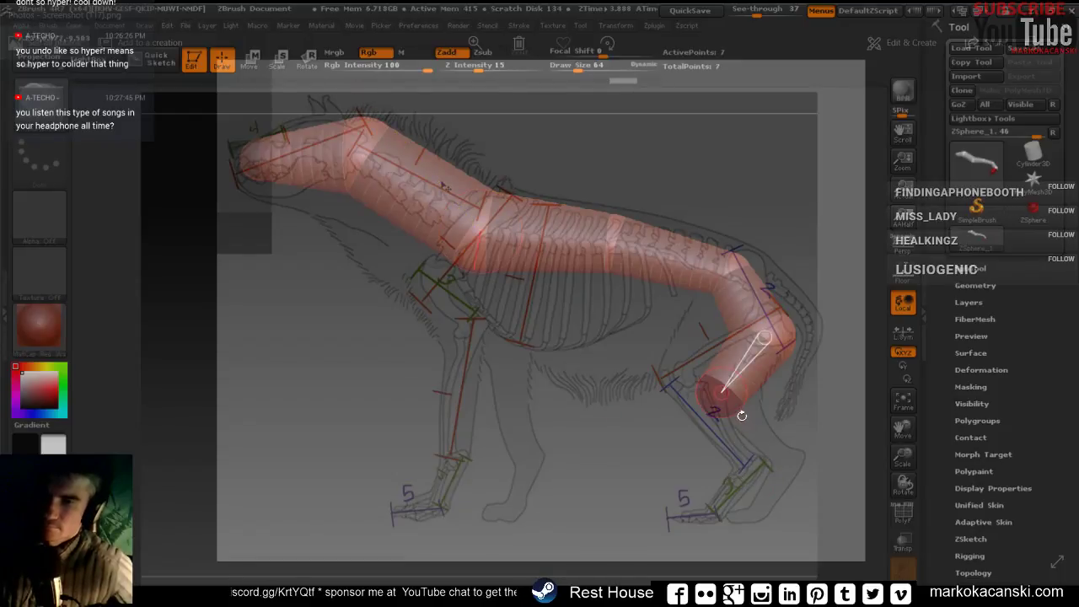
{"action": "left_click", "coordinate": [722, 389]}
{"action": "key", "text": "w"}
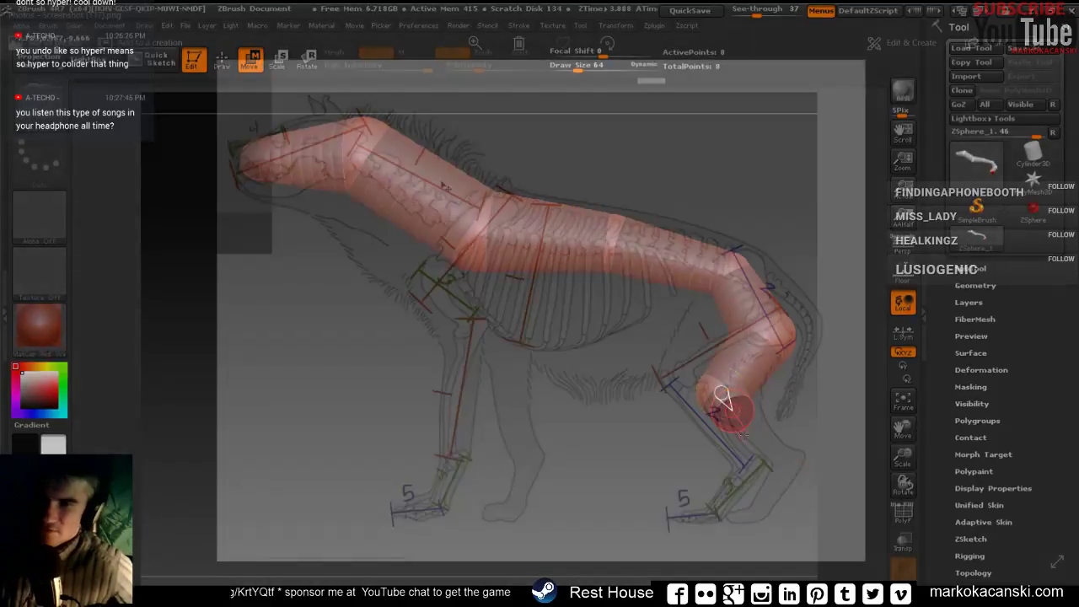
{"action": "left_click_drag", "start_coordinate": [721, 389], "coordinate": [786, 463]}
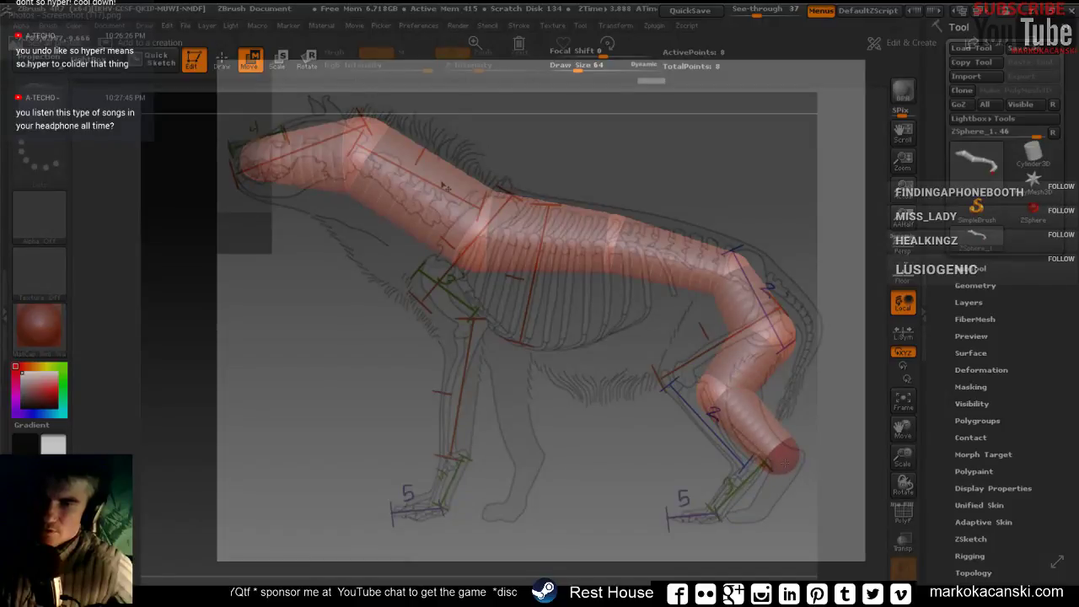
Delete the ZSphere at the hind paw and bend the leg's end upward.
{"action": "key", "text": "shift+z"}
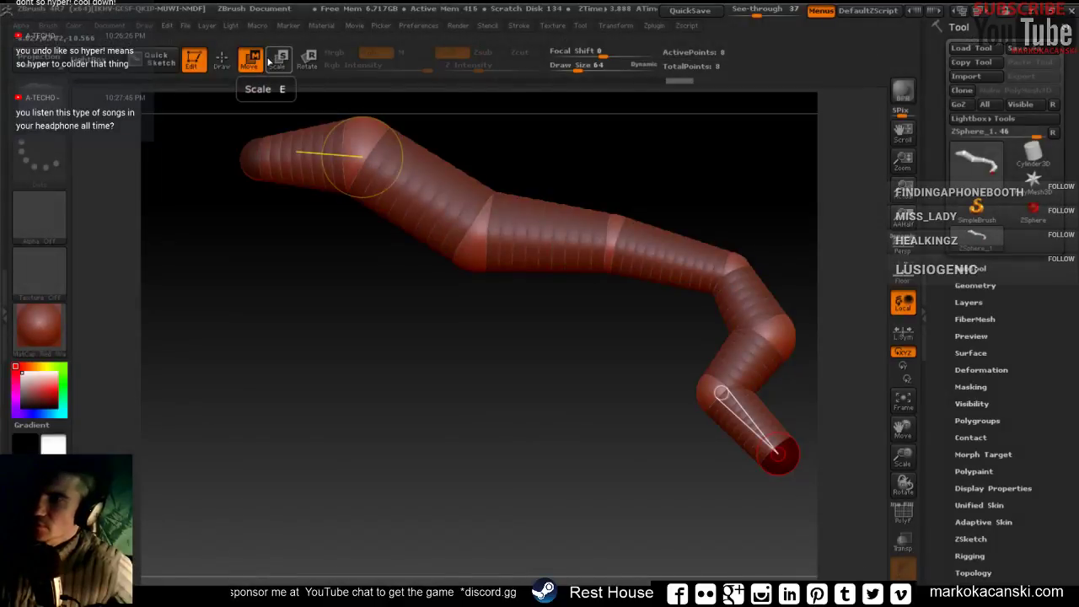
{"action": "key", "text": "shift+z"}
{"action": "key", "text": "shift+z"}
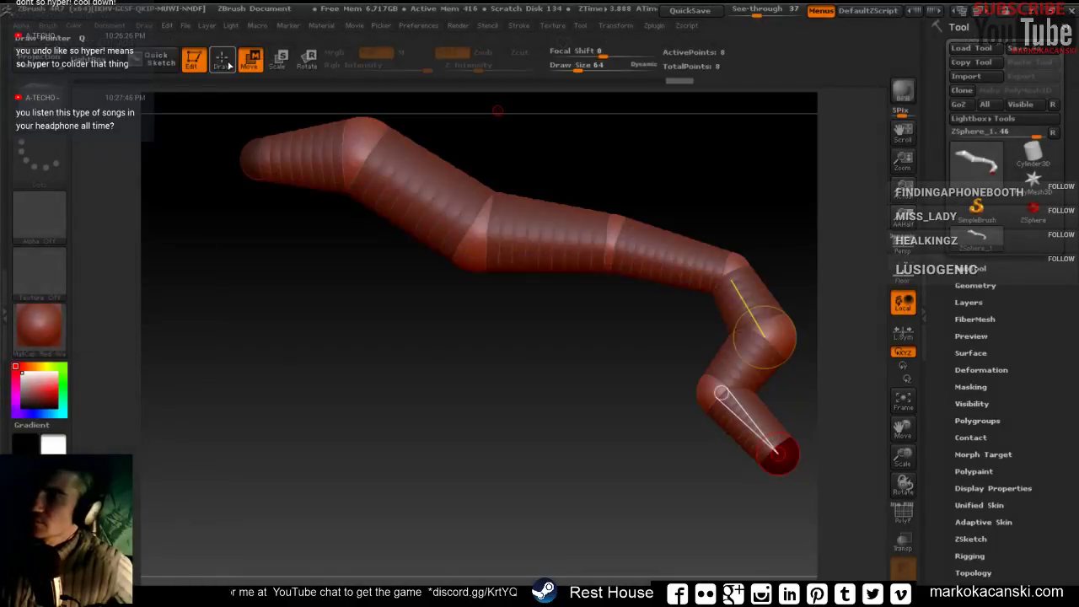
{"action": "left_click", "coordinate": [224, 61]}
{"action": "key", "text": "shift+z"}
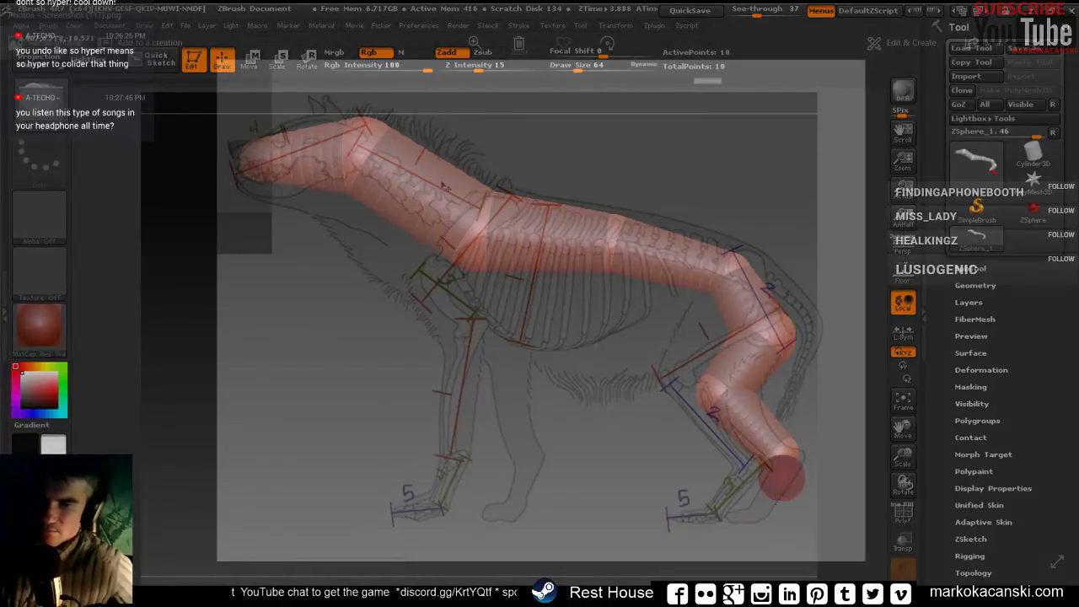
{"action": "key", "text": "shift+z"}
{"action": "key", "text": "w"}
{"action": "key", "text": "shift+z"}
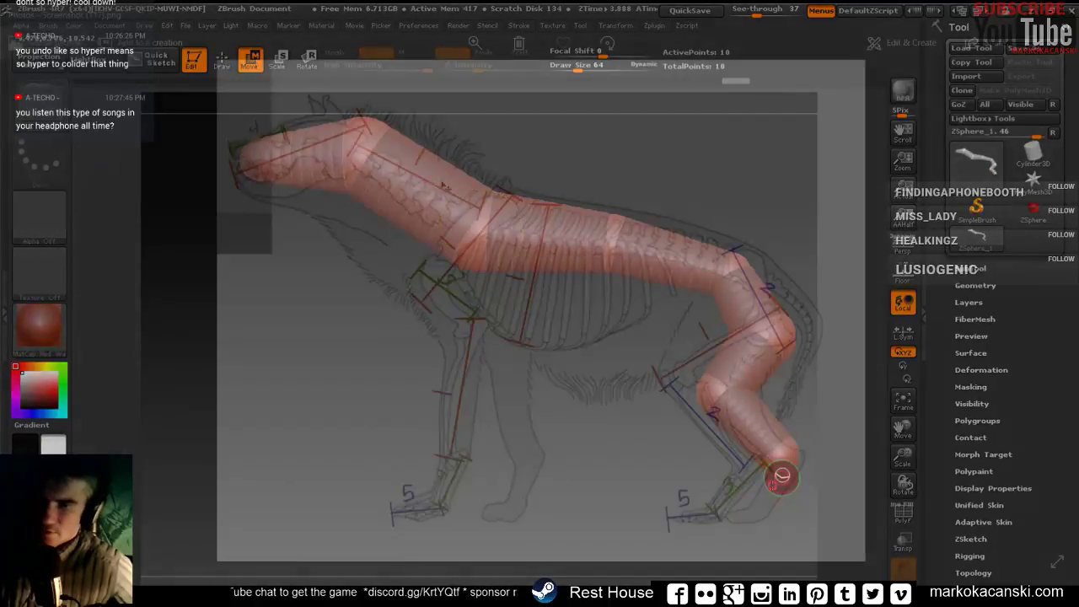
{"action": "left_click", "coordinate": [750, 511], "text": "alt"}
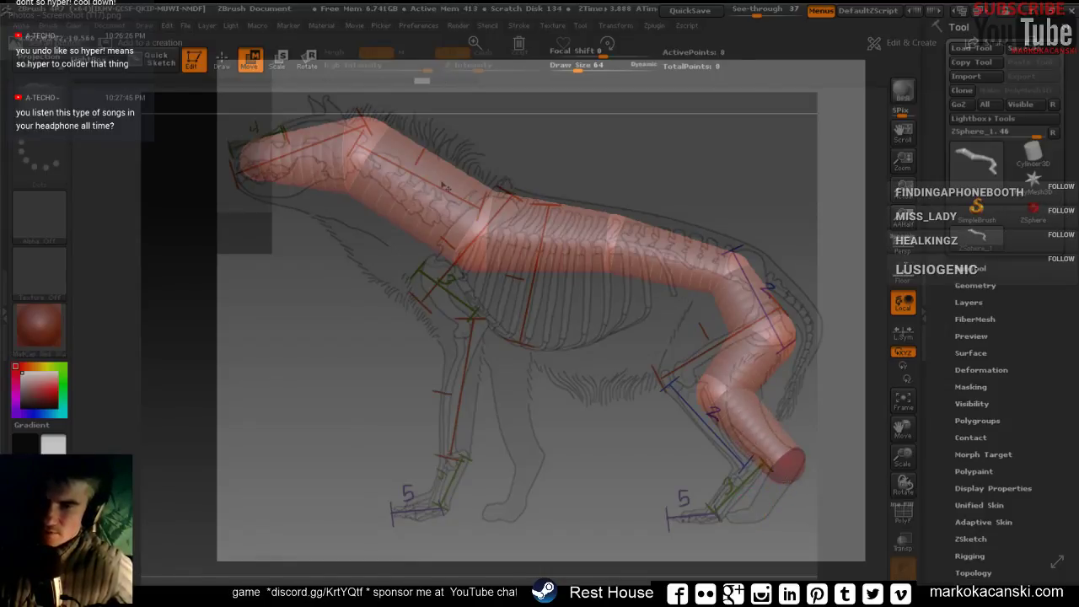
{"action": "left_click_drag", "start_coordinate": [780, 485], "coordinate": [776, 466]}
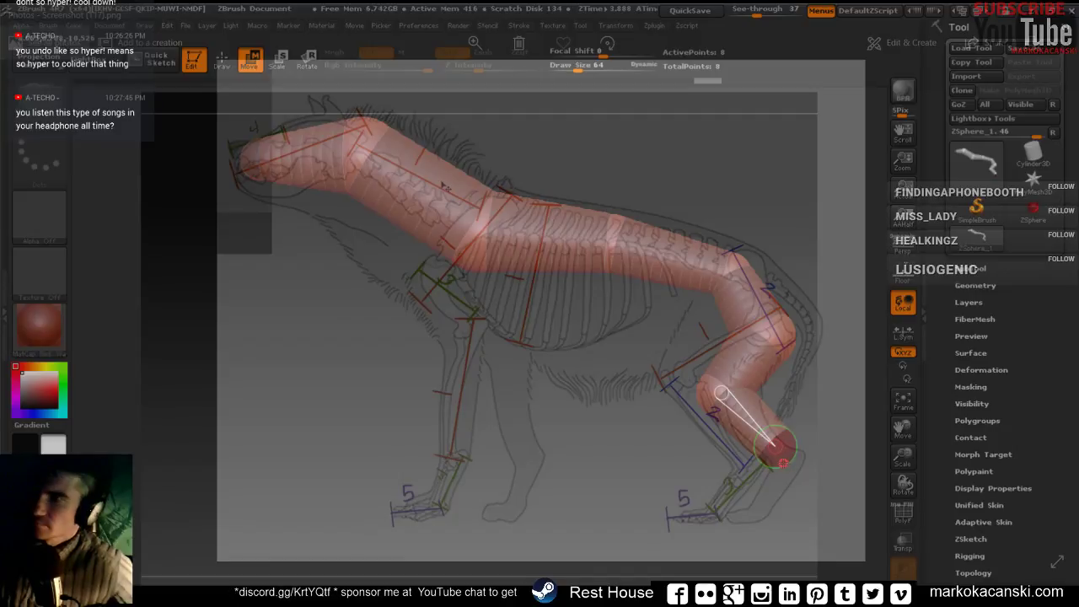
Preview the skinned mesh, then swing the paw sphere and place the ankle sphere on the reference heel.
{"action": "key", "text": "a"}
{"action": "key", "text": "q"}
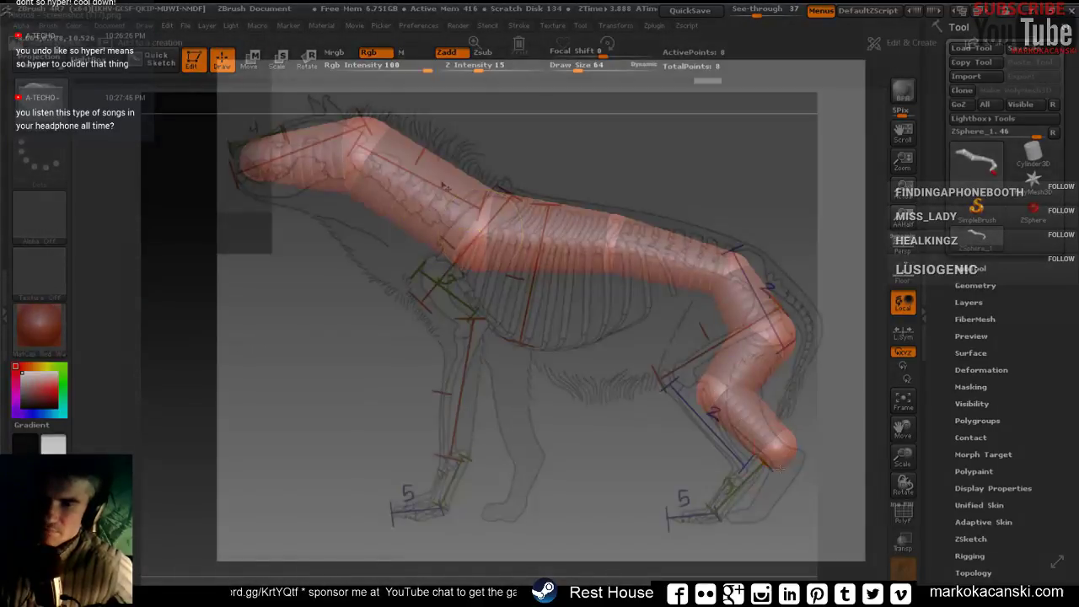
{"action": "key", "text": "w"}
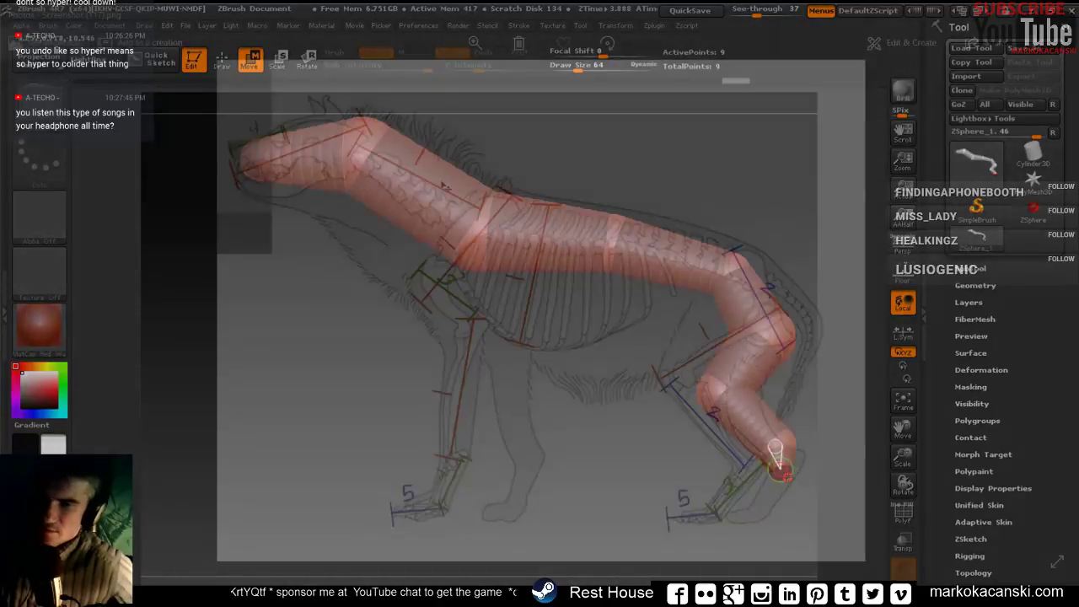
{"action": "left_click_drag", "start_coordinate": [769, 506], "coordinate": [748, 509]}
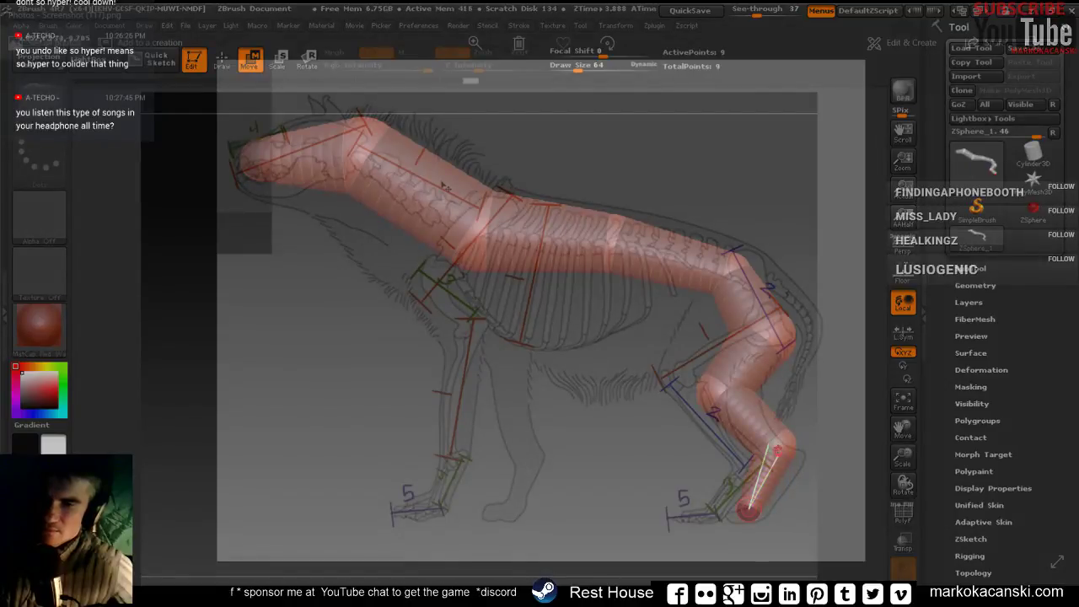
{"action": "left_click_drag", "start_coordinate": [778, 441], "coordinate": [797, 459]}
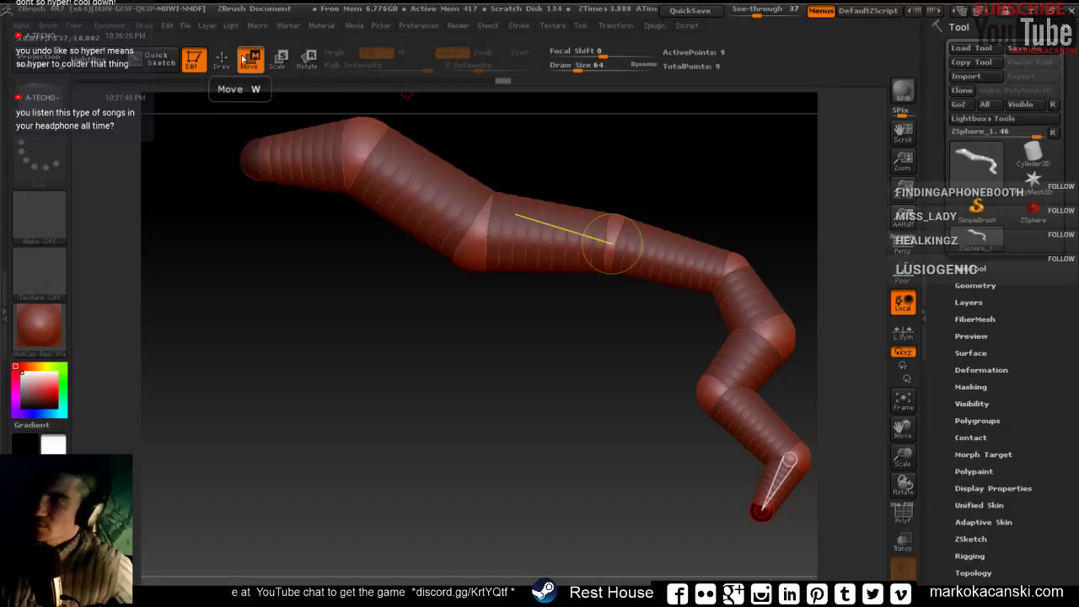
Add a foot ZSphere at the hind paw tip and move it onto the reference toe.
{"action": "left_click", "coordinate": [221, 59]}
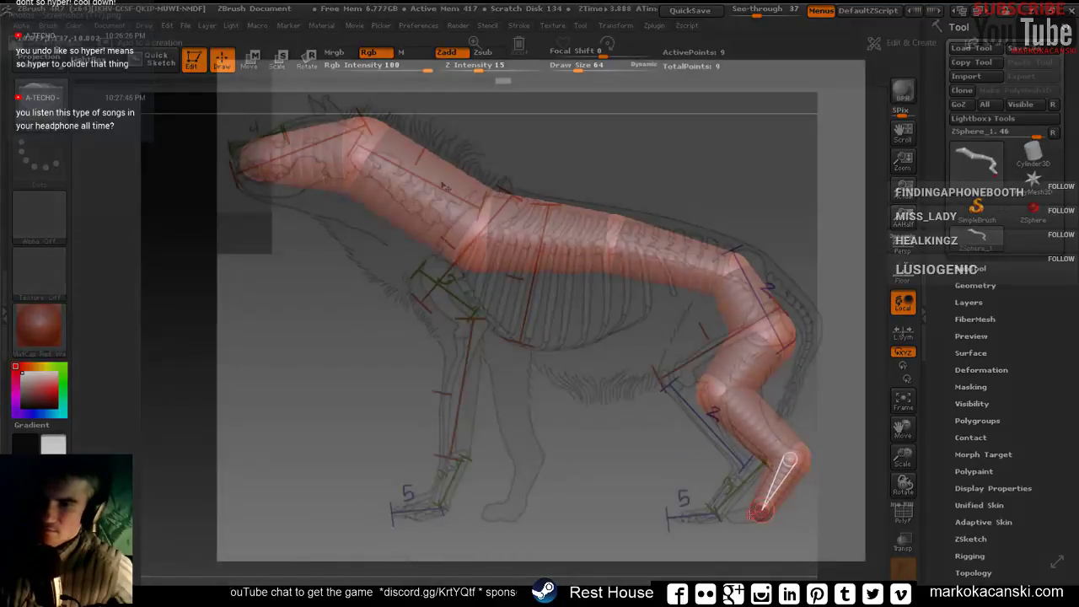
{"action": "left_click_drag", "start_coordinate": [782, 451], "coordinate": [746, 514]}
{"action": "key", "text": "w"}
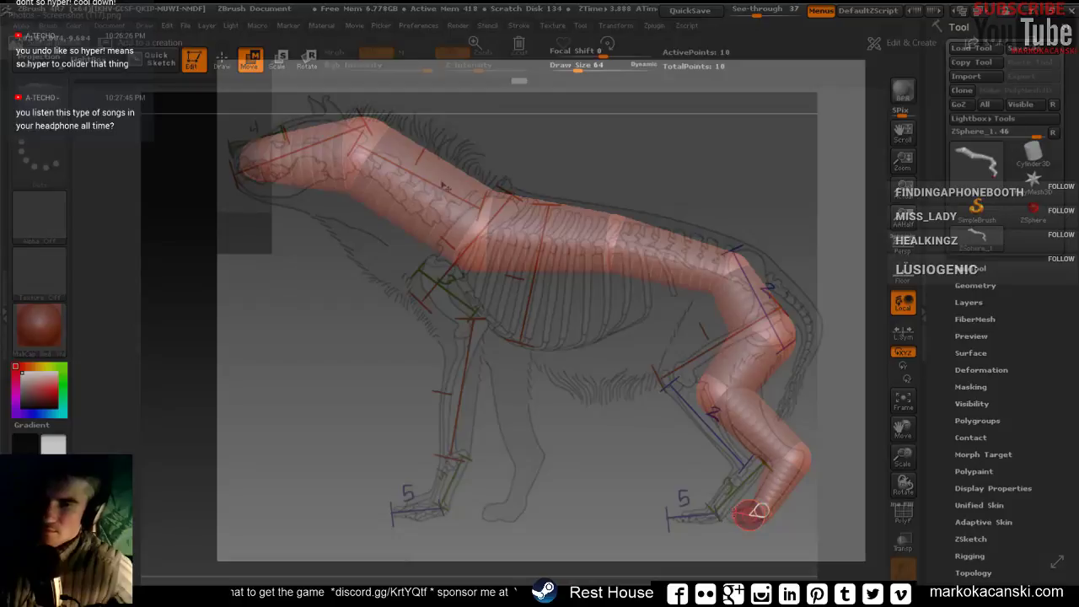
{"action": "mouse_move", "coordinate": [758, 511]}
{"action": "left_mouse_down"}
{"action": "mouse_move", "coordinate": [721, 515]}
{"action": "mouse_move", "coordinate": [762, 506]}
{"action": "left_mouse_up"}
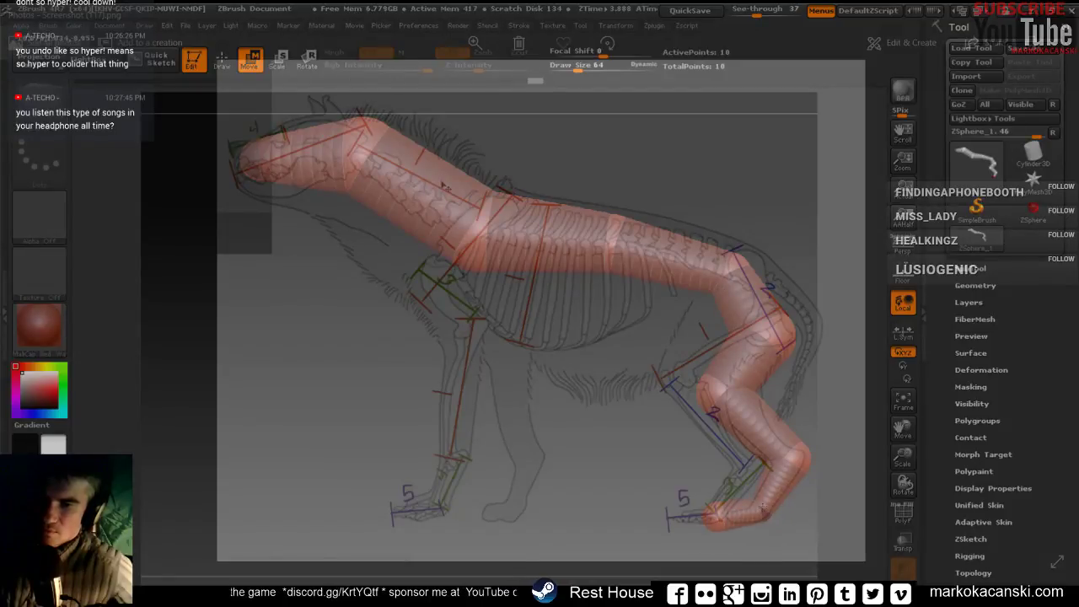
{"action": "left_click", "coordinate": [762, 507]}
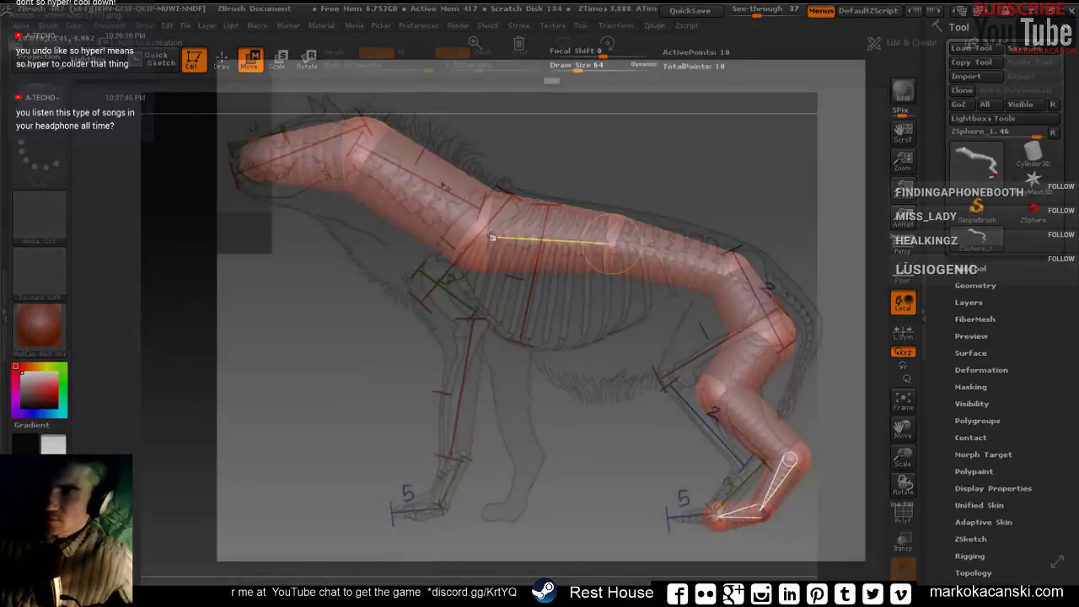
Undo an accidental spine kink, then move the hind knee and hock joints onto the blue guide.
{"action": "left_click_drag", "start_coordinate": [484, 248], "coordinate": [486, 235]}
{"action": "key", "text": "ctrl+z"}
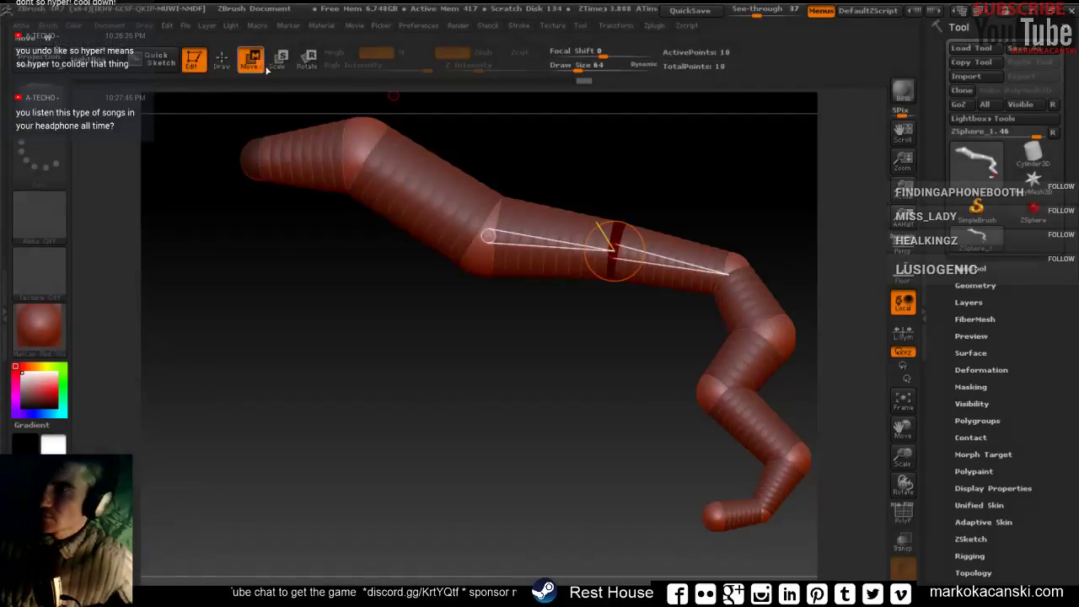
{"action": "left_click", "coordinate": [221, 59]}
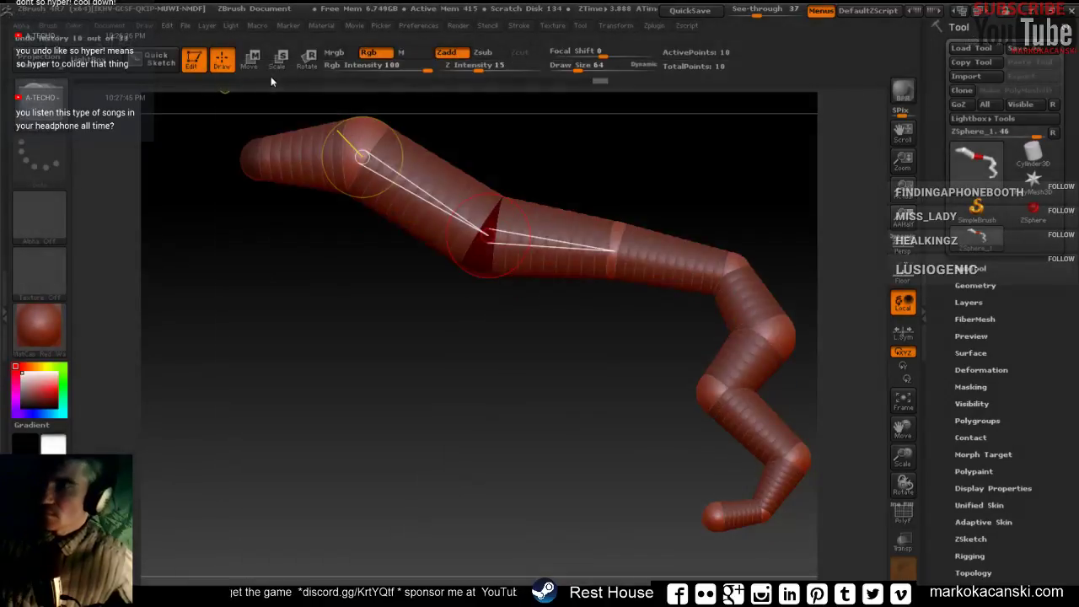
{"action": "left_click", "coordinate": [282, 59]}
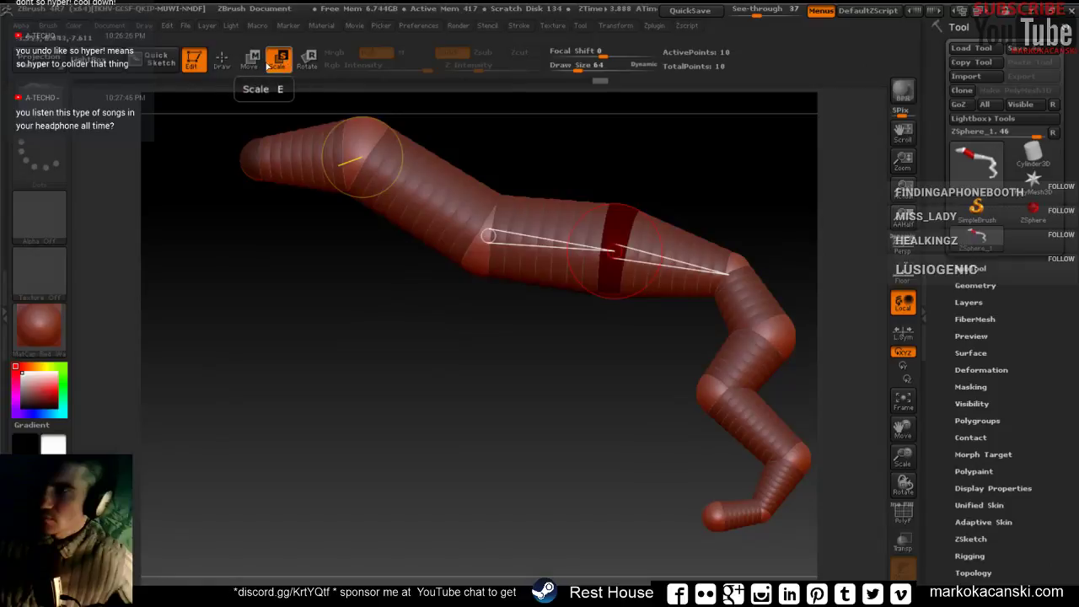
{"action": "left_click", "coordinate": [251, 59]}
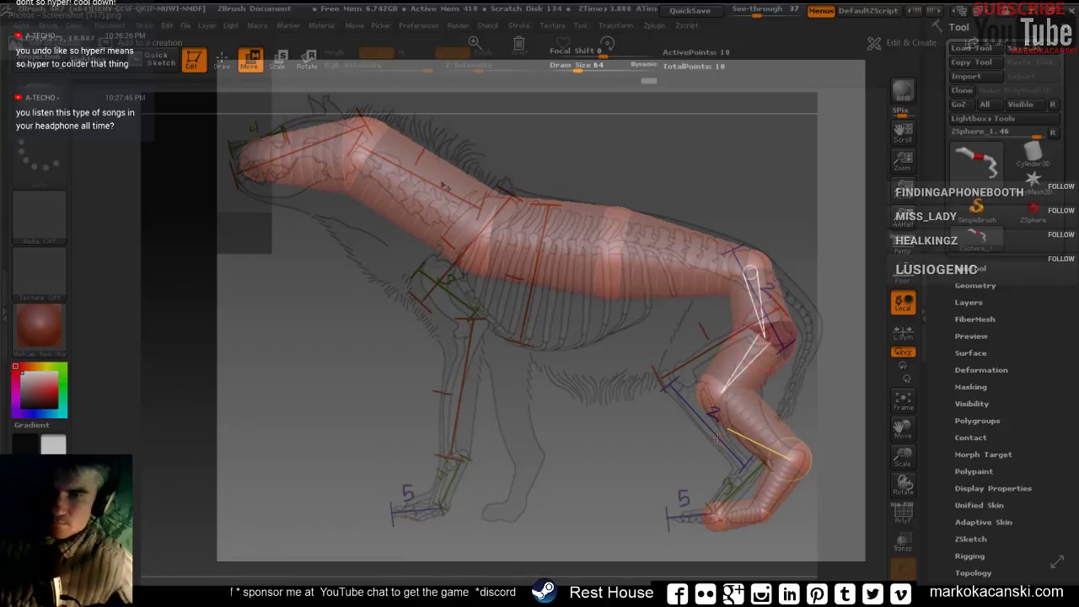
{"action": "left_click_drag", "start_coordinate": [709, 385], "coordinate": [687, 384]}
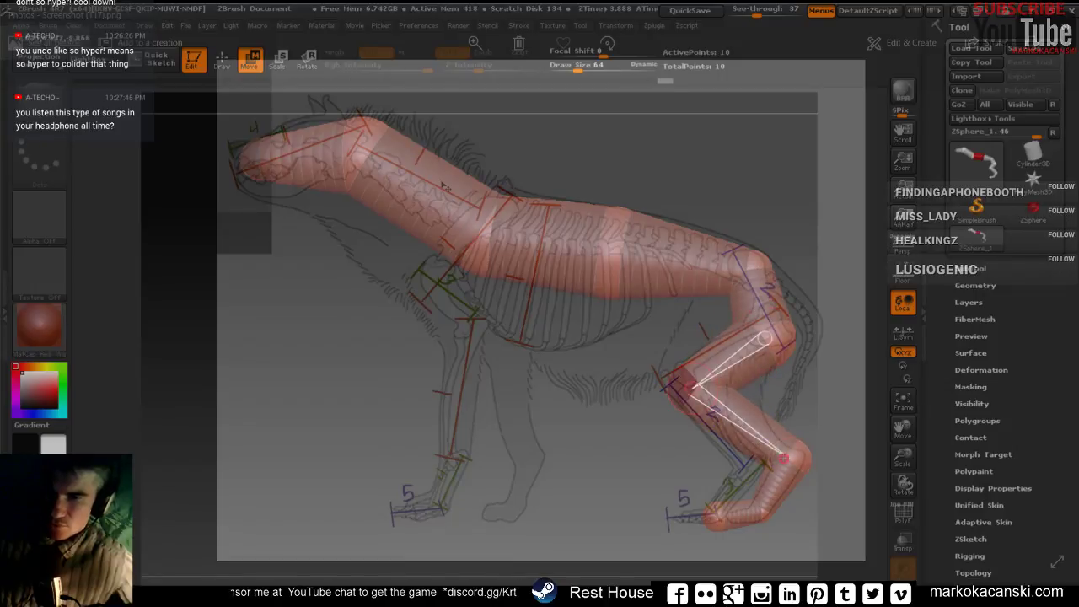
{"action": "left_click_drag", "start_coordinate": [784, 458], "coordinate": [768, 464]}
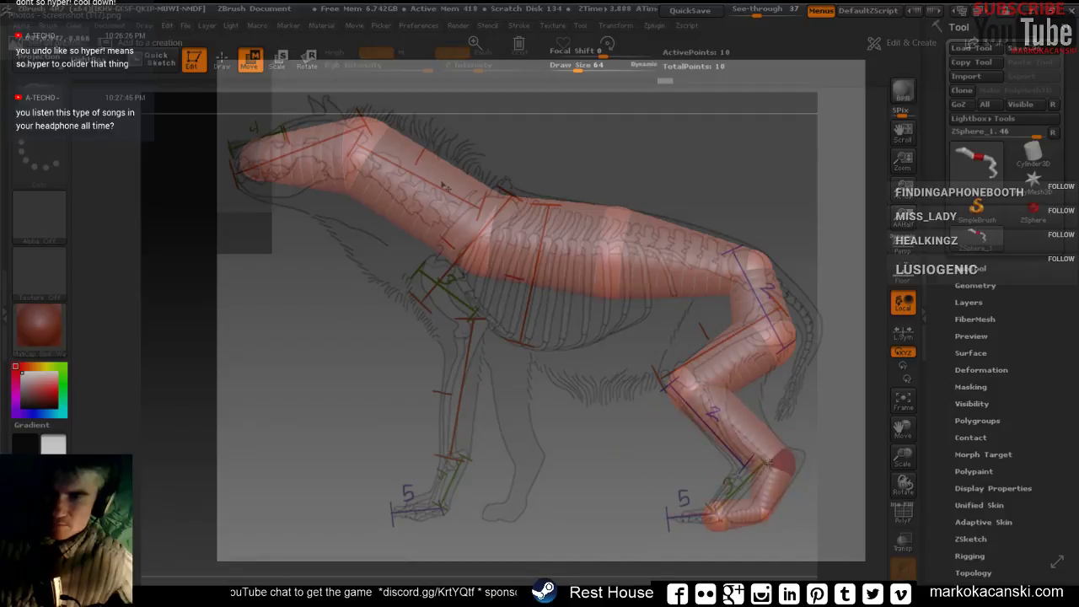
{"action": "mouse_move", "coordinate": [690, 386]}
{"action": "left_mouse_down"}
{"action": "mouse_move", "coordinate": [760, 387]}
{"action": "mouse_move", "coordinate": [684, 378]}
{"action": "left_mouse_up"}
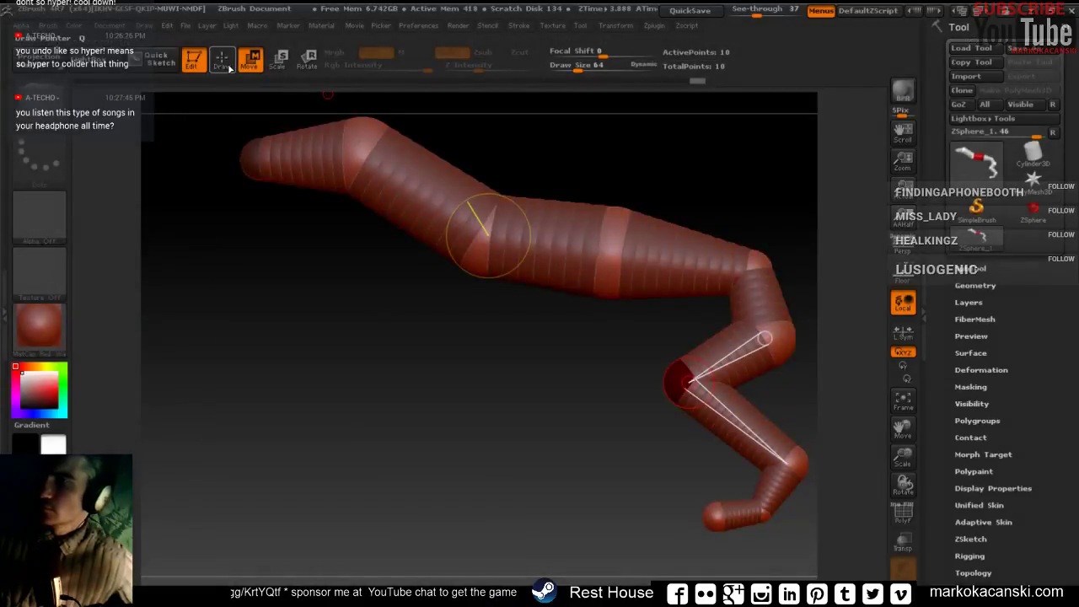
Pull the shoulder sphere down into the chest and start the front leg down the reference foreleg.
{"action": "left_click", "coordinate": [223, 61]}
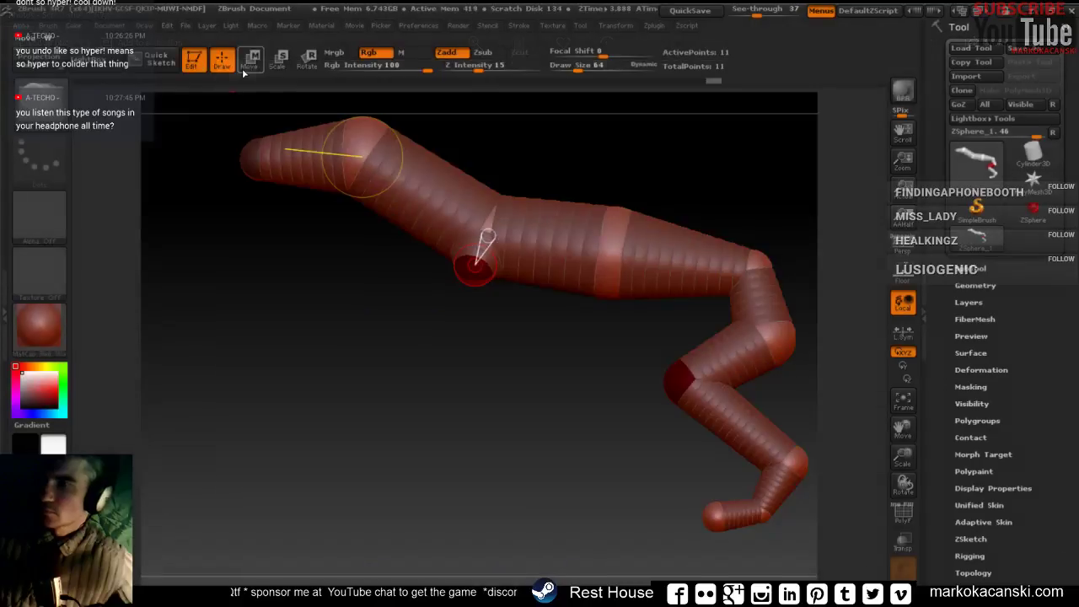
{"action": "key", "text": "w"}
{"action": "left_click_drag", "start_coordinate": [474, 268], "coordinate": [506, 382]}
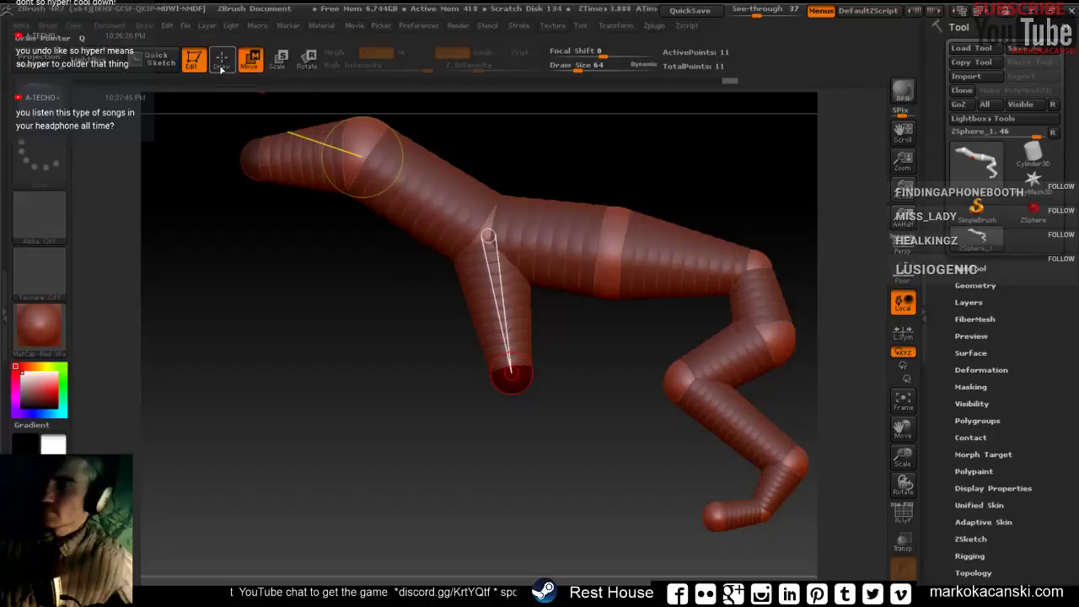
{"action": "left_click", "coordinate": [221, 64]}
{"action": "left_click_drag", "start_coordinate": [511, 377], "coordinate": [521, 403]}
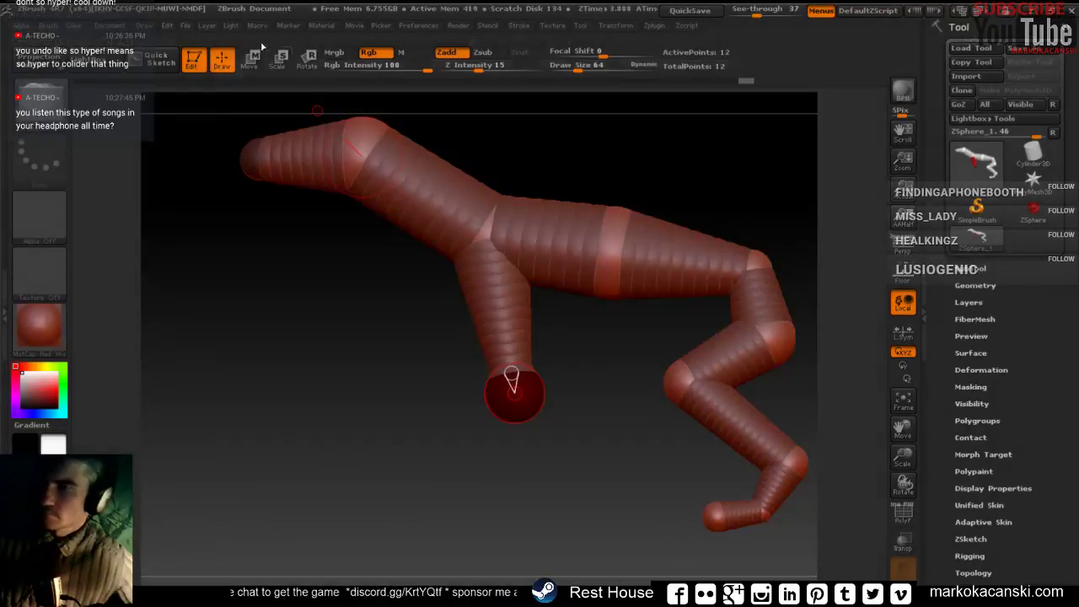
{"action": "left_click", "coordinate": [251, 57]}
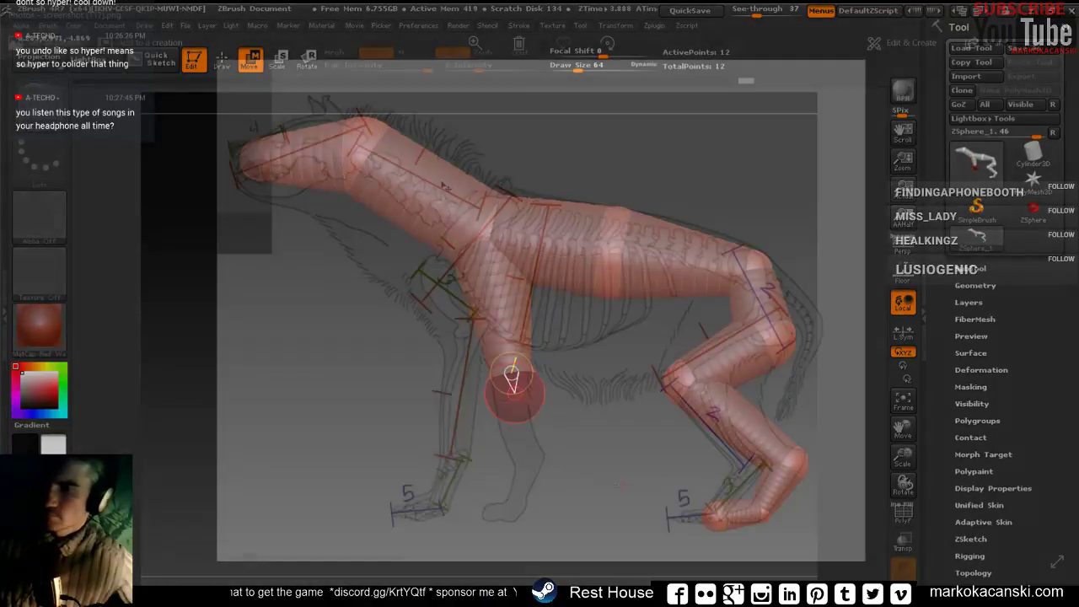
{"action": "mouse_move", "coordinate": [516, 393]}
{"action": "left_mouse_down"}
{"action": "mouse_move", "coordinate": [530, 466]}
{"action": "mouse_move", "coordinate": [523, 452]}
{"action": "left_mouse_up"}
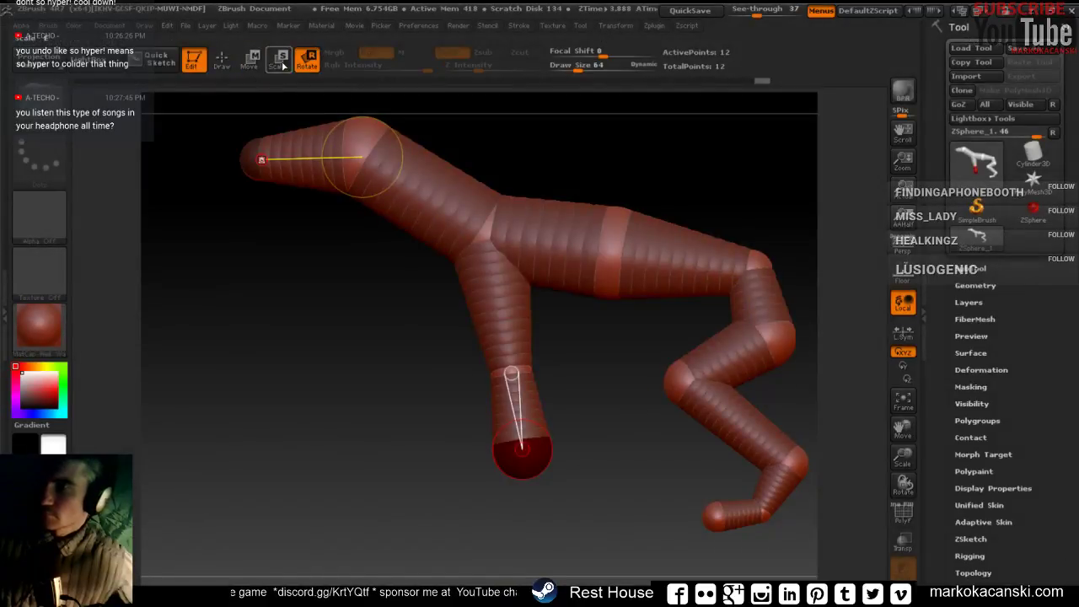
Shrink the foreleg tip sphere and add another below it to lengthen the leg.
{"action": "left_click", "coordinate": [279, 57]}
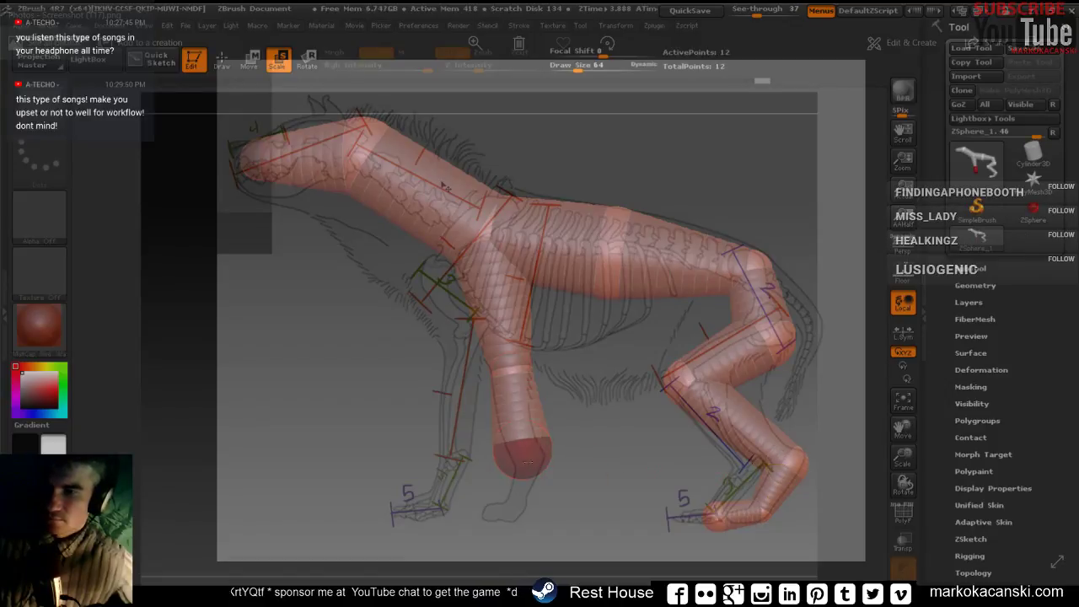
{"action": "left_click_drag", "start_coordinate": [523, 455], "coordinate": [512, 374]}
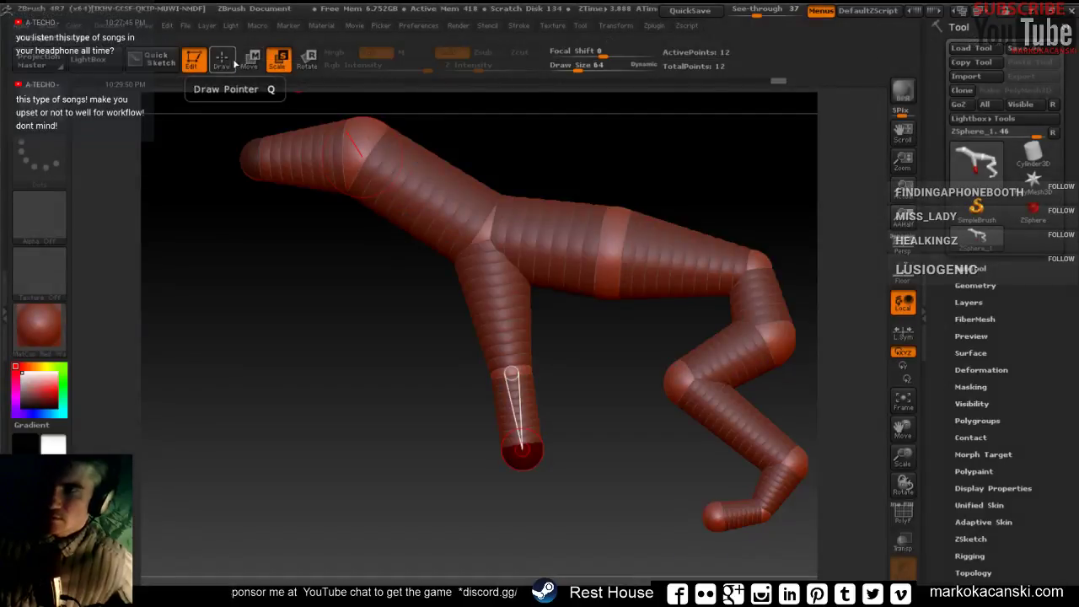
{"action": "left_click", "coordinate": [222, 57]}
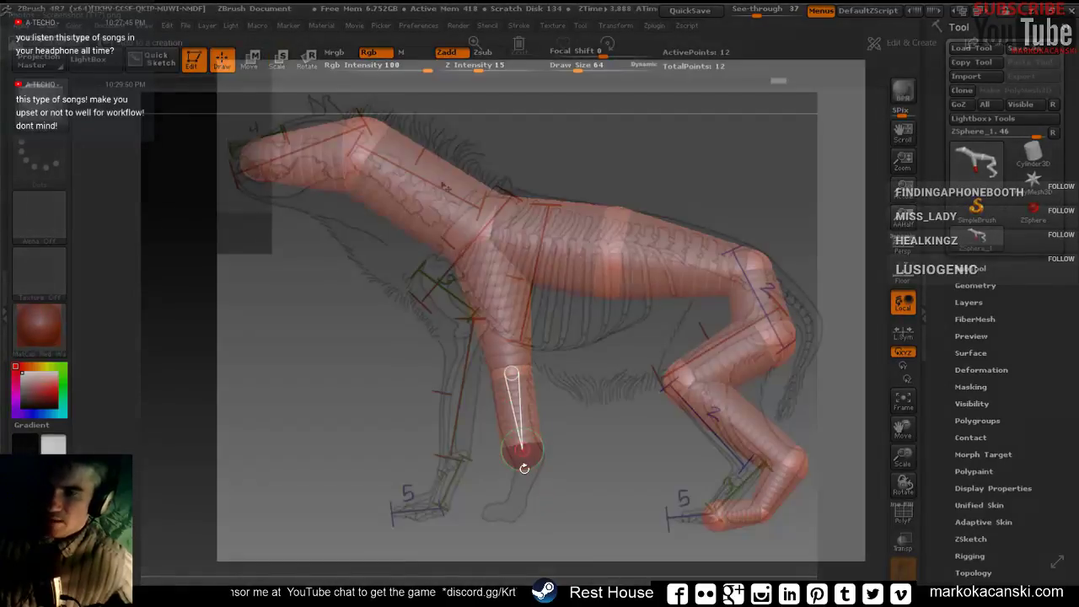
{"action": "left_click", "coordinate": [523, 468]}
{"action": "key", "text": "w"}
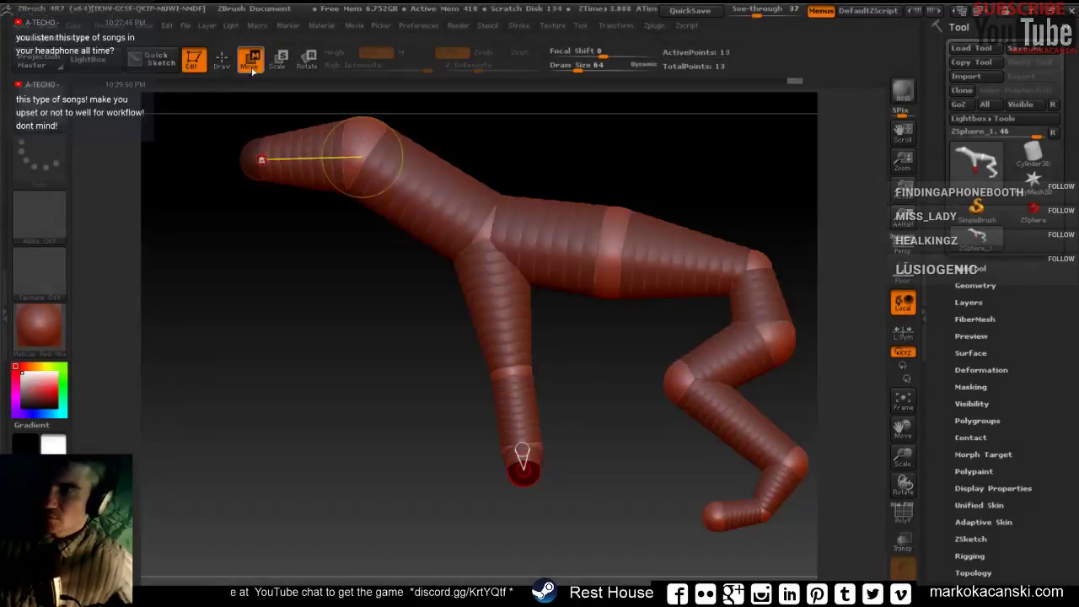
{"action": "left_click_drag", "start_coordinate": [523, 472], "coordinate": [513, 513]}
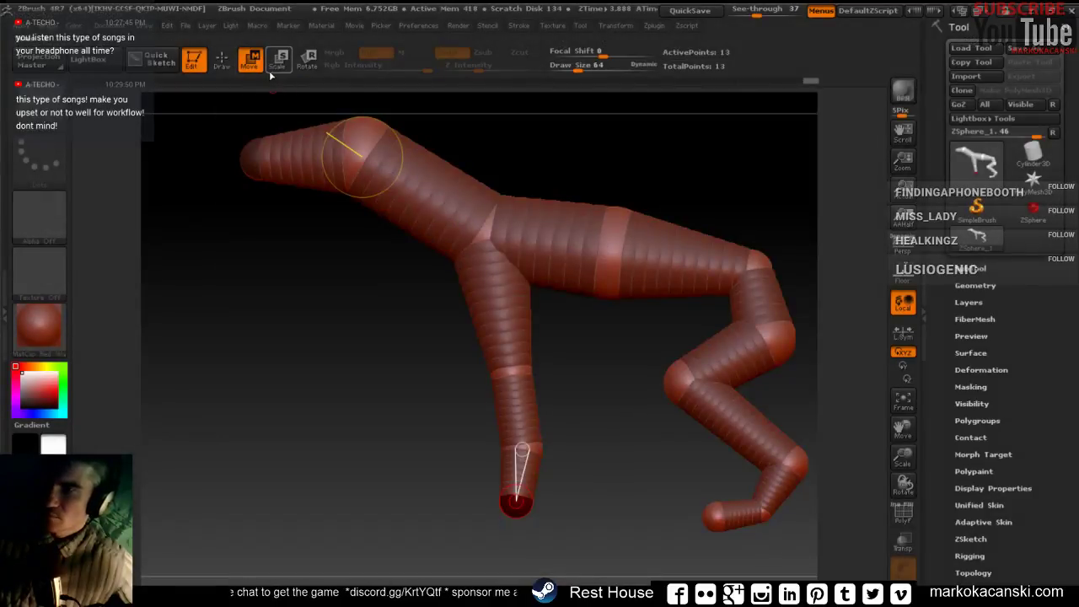
Add a paw ZSphere on the reference front foot and reshape the lower foreleg toward the ankle.
{"action": "left_click", "coordinate": [221, 59]}
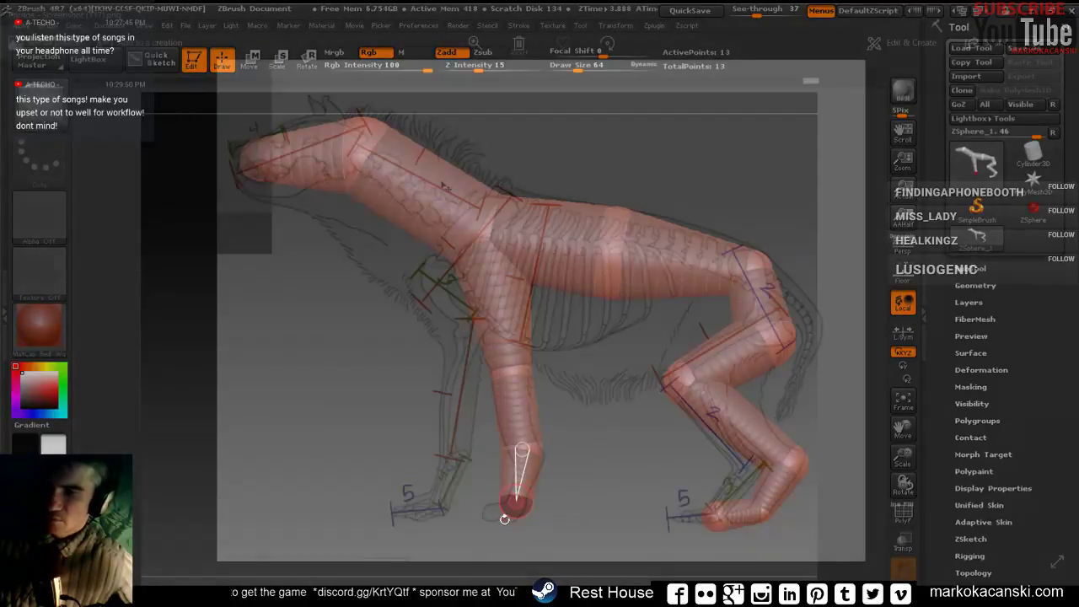
{"action": "left_click", "coordinate": [504, 511]}
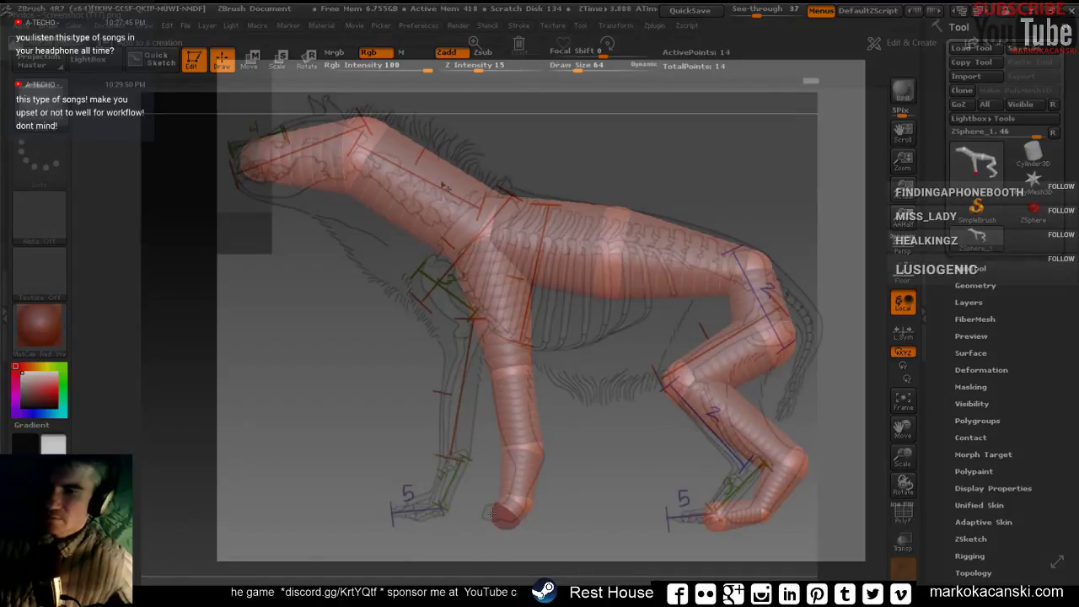
{"action": "key", "text": "w"}
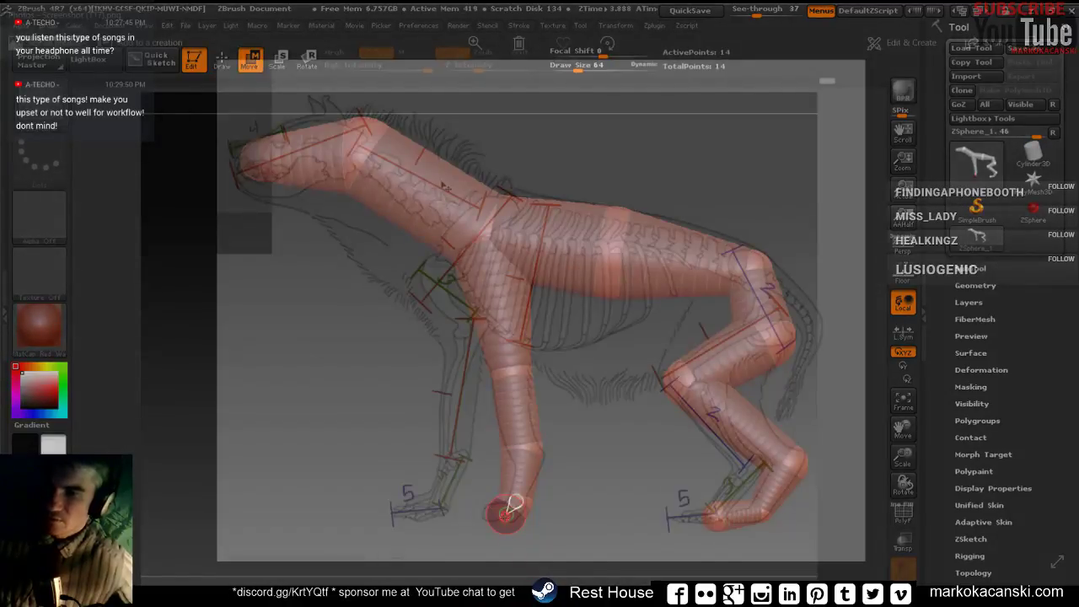
{"action": "left_click_drag", "start_coordinate": [510, 508], "coordinate": [477, 517]}
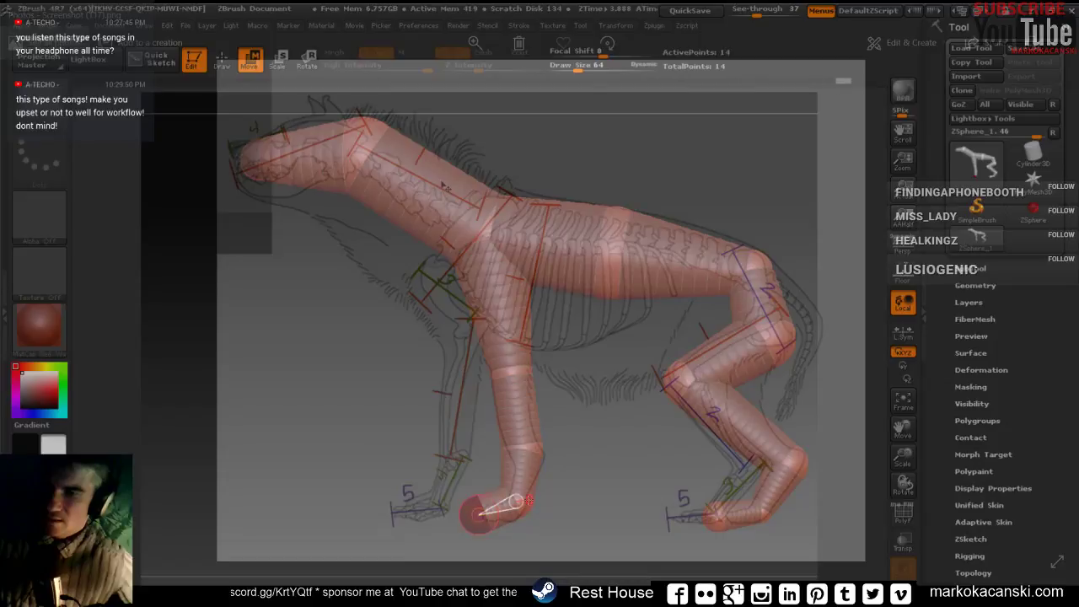
{"action": "left_click_drag", "start_coordinate": [521, 451], "coordinate": [523, 380]}
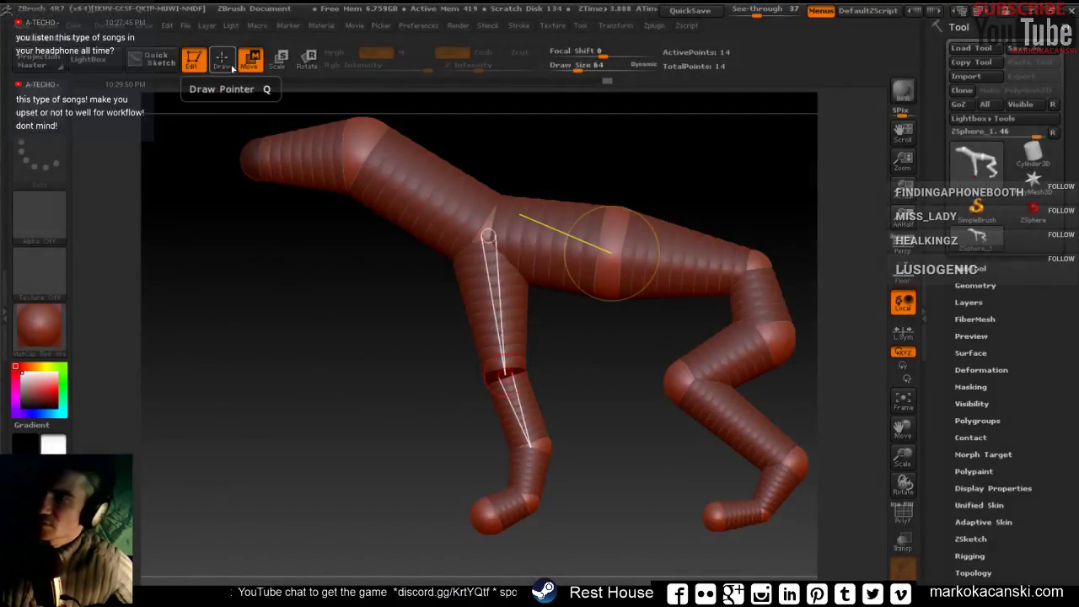
Undo recent edits, scale the torso ZSphere fatter, and reposition the torso, head and neck to match the reference.
{"action": "key", "text": "ctrl+z"}
{"action": "key", "text": "ctrl+z"}
{"action": "key", "text": "ctrl+z"}
{"action": "left_click", "coordinate": [278, 59]}
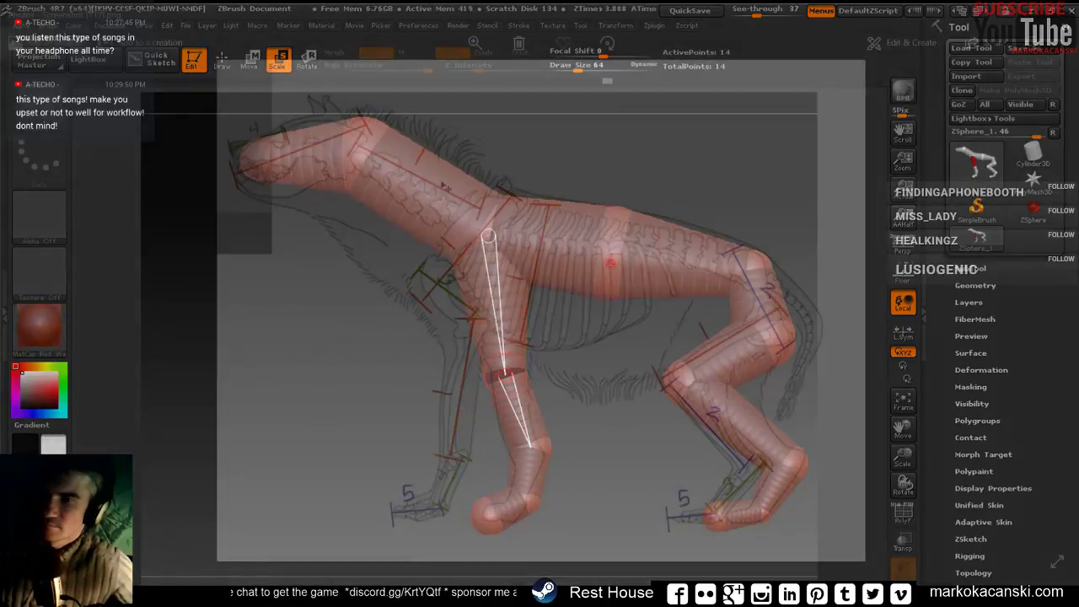
{"action": "left_click_drag", "start_coordinate": [609, 251], "coordinate": [746, 269]}
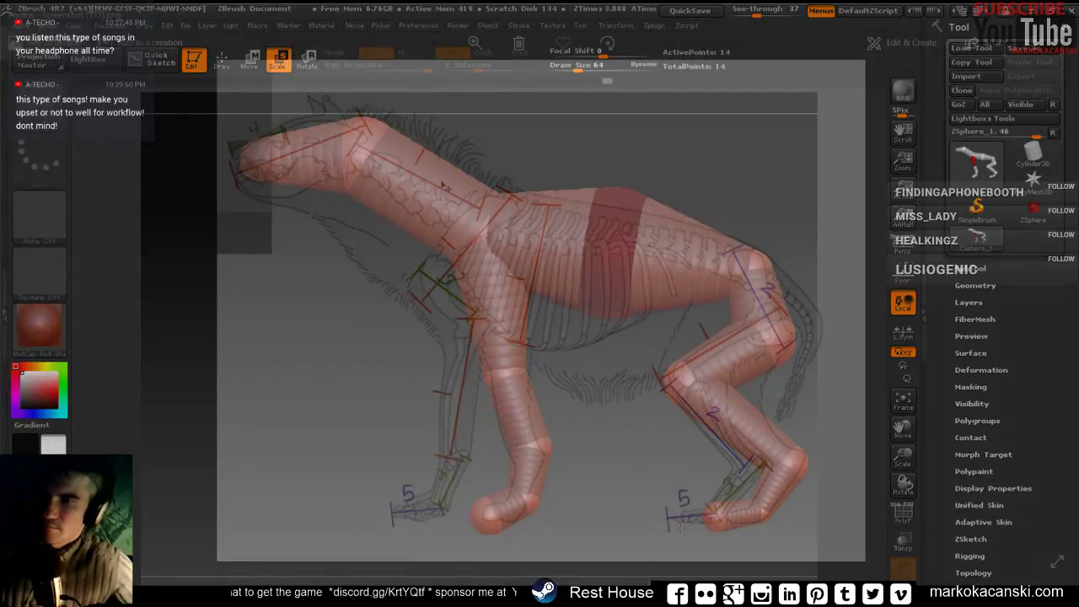
{"action": "key", "text": "w"}
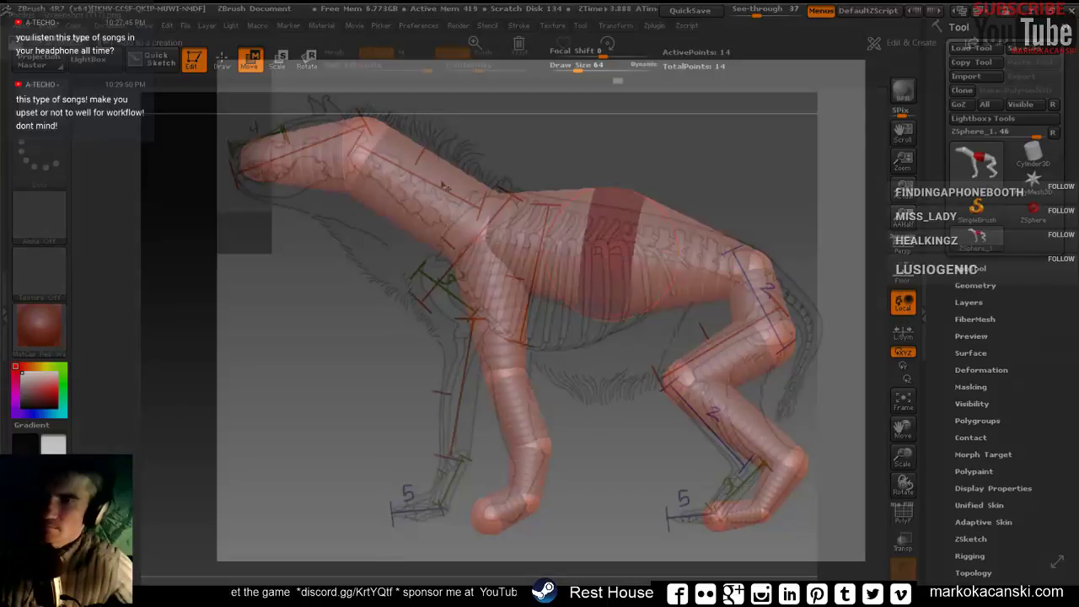
{"action": "left_click_drag", "start_coordinate": [486, 236], "coordinate": [746, 270]}
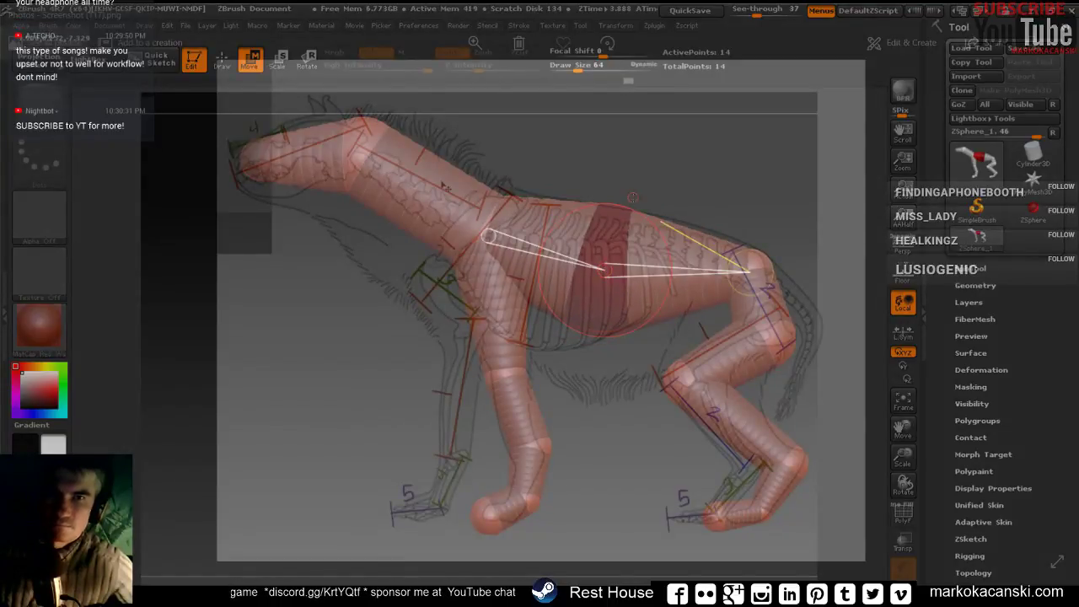
{"action": "mouse_move", "coordinate": [482, 269]}
{"action": "left_mouse_down"}
{"action": "mouse_move", "coordinate": [496, 224]}
{"action": "mouse_move", "coordinate": [576, 268]}
{"action": "left_mouse_up"}
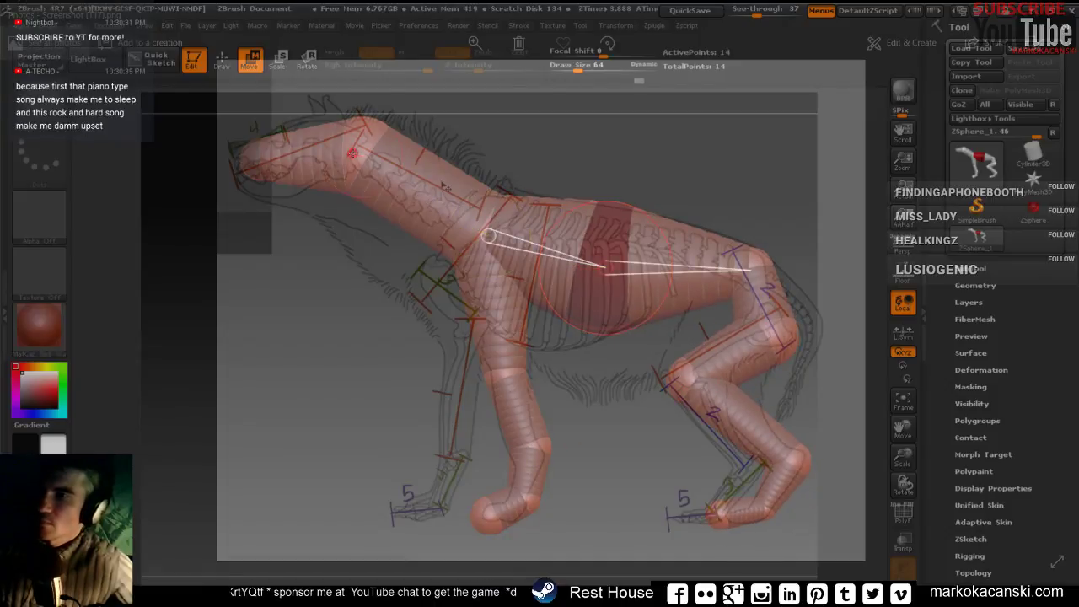
{"action": "left_click_drag", "start_coordinate": [352, 152], "coordinate": [261, 160]}
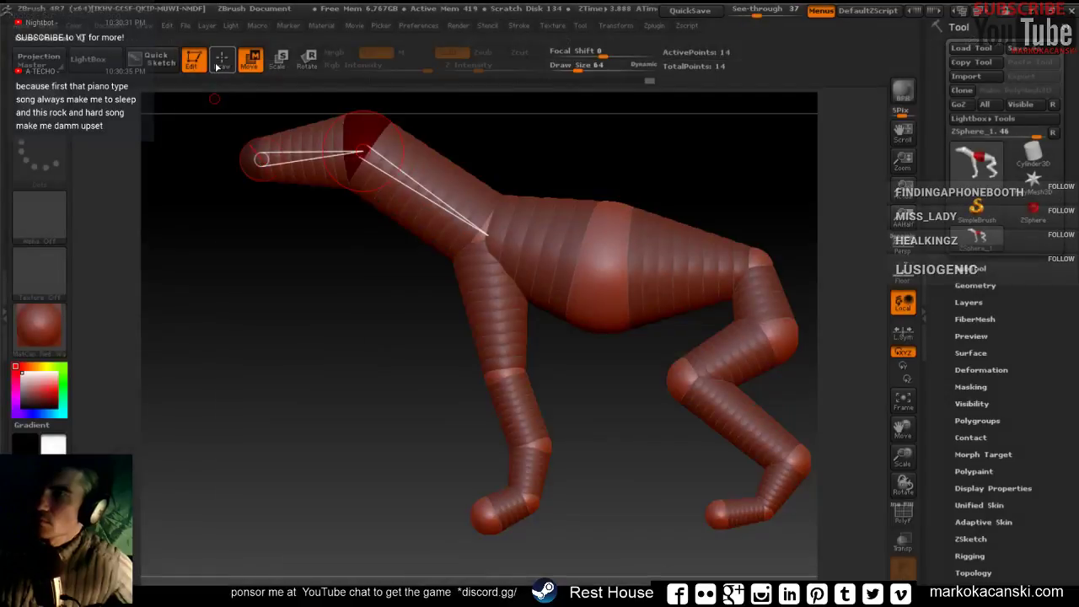
Add a ZSphere at the head, remove the stray one, and drag the new sphere down as the lower jaw.
{"action": "left_click", "coordinate": [222, 59]}
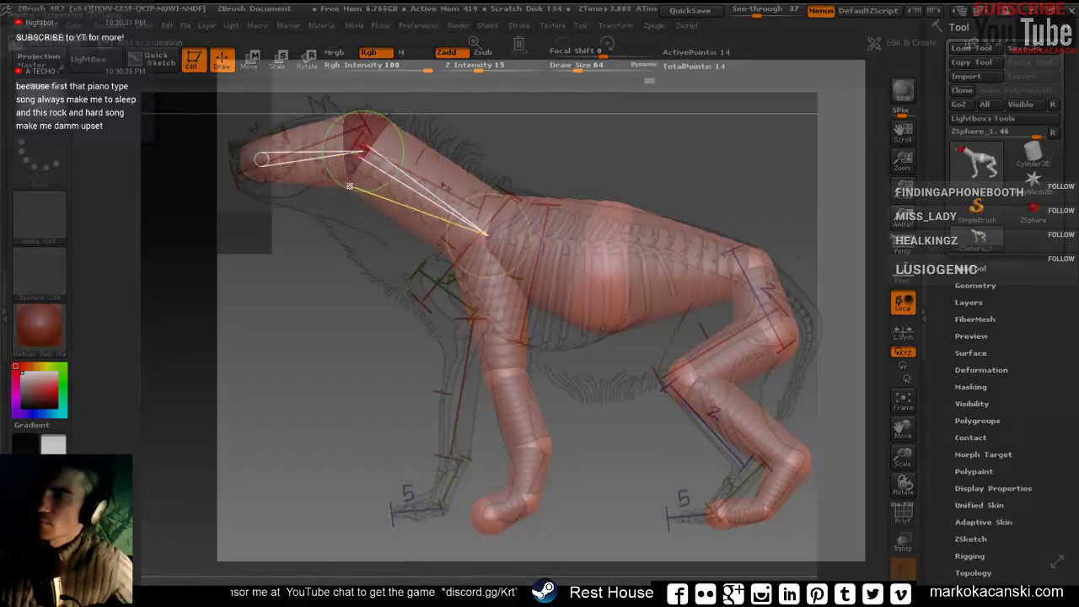
{"action": "left_click", "coordinate": [347, 183]}
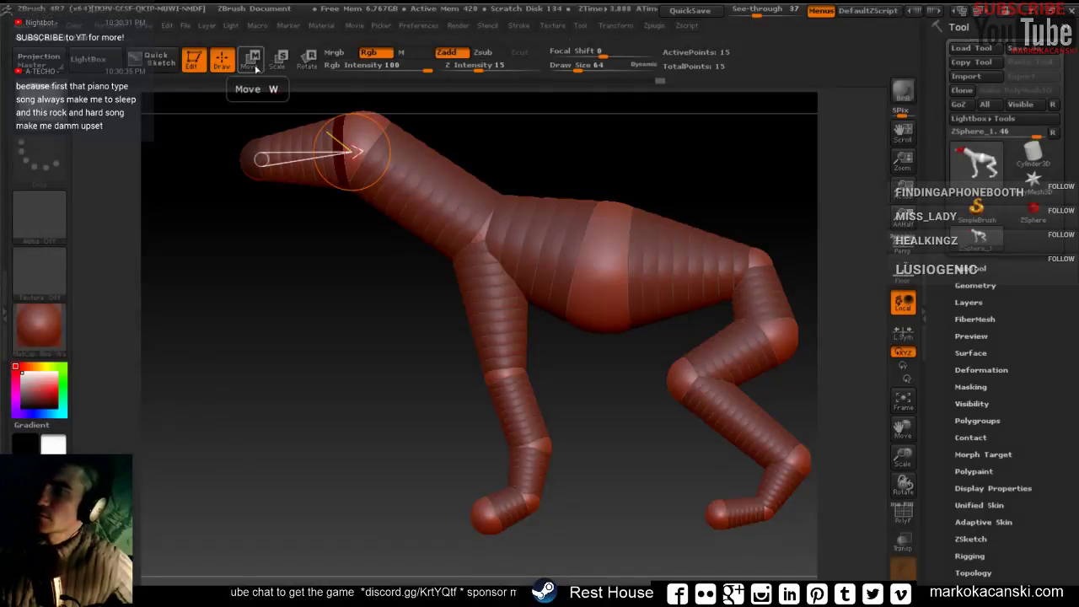
{"action": "left_click", "coordinate": [250, 59]}
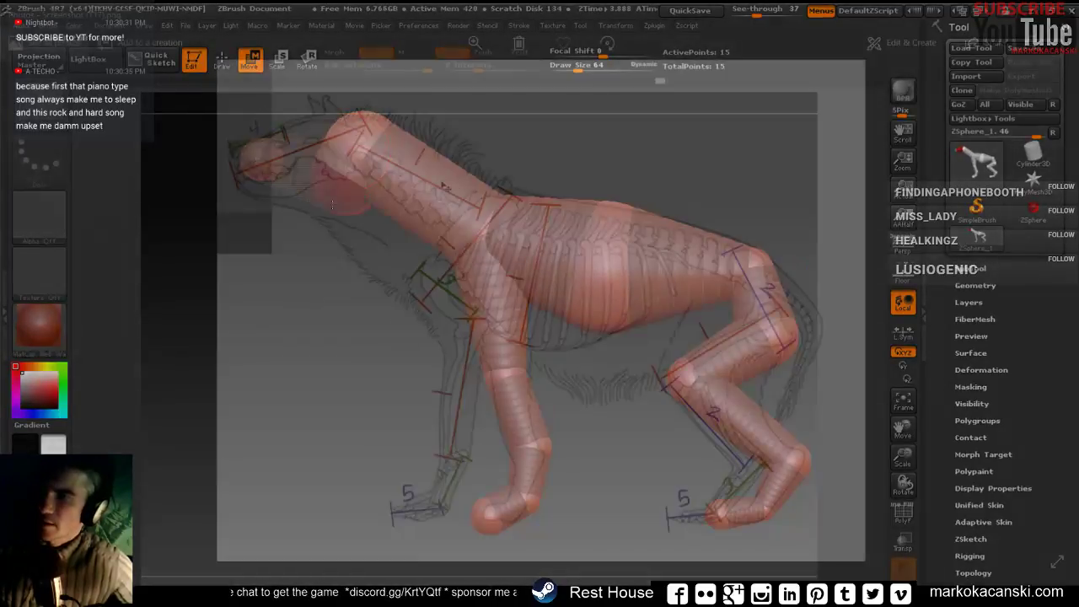
{"action": "left_click", "coordinate": [331, 220], "text": "alt"}
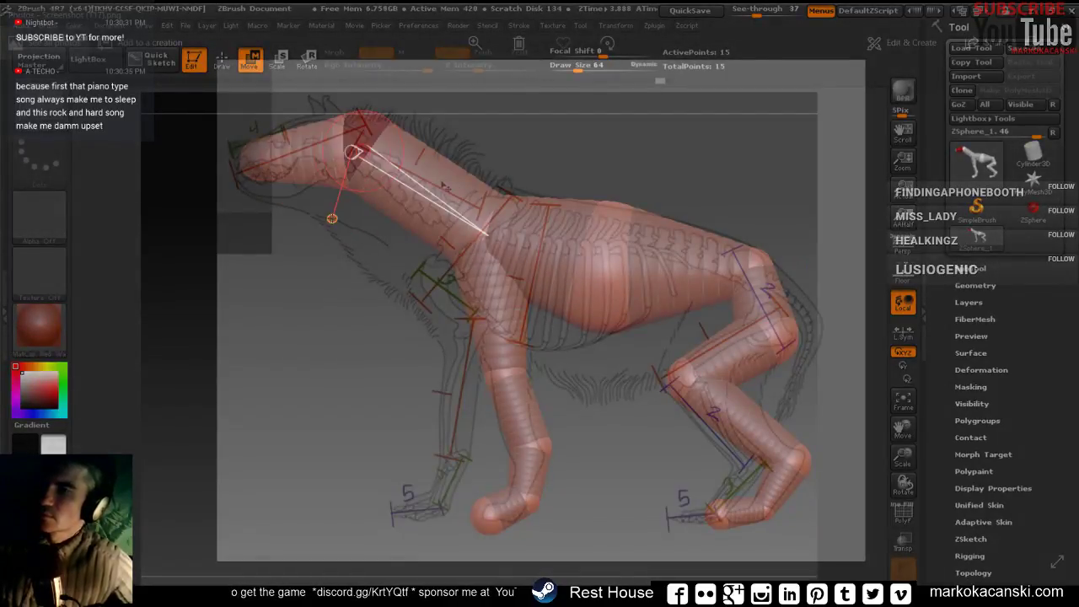
{"action": "left_click", "coordinate": [222, 59]}
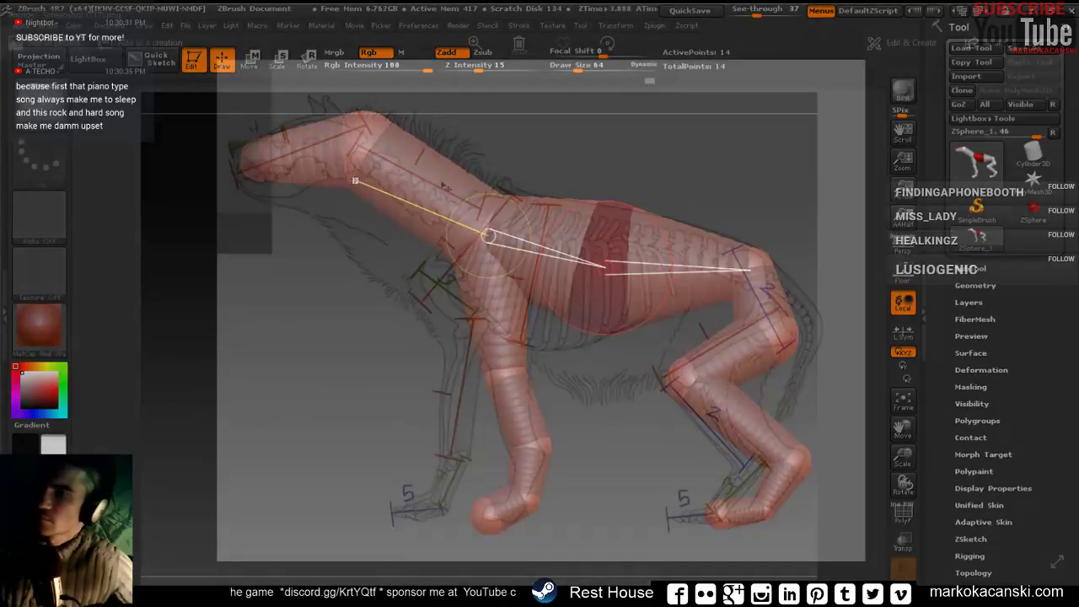
{"action": "left_click", "coordinate": [350, 157]}
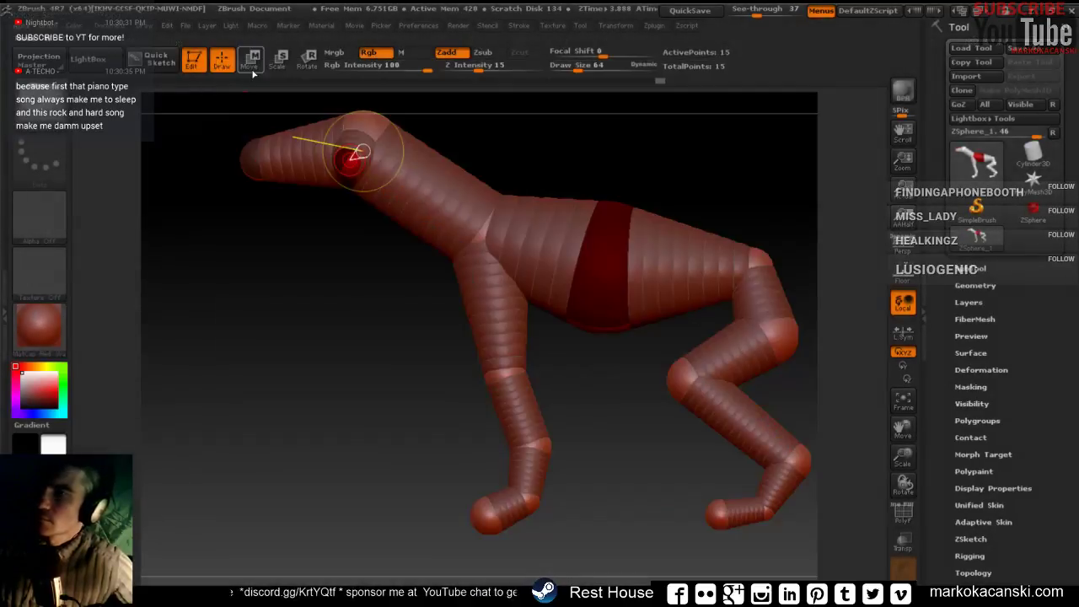
{"action": "left_click", "coordinate": [252, 66]}
{"action": "left_click_drag", "start_coordinate": [350, 157], "coordinate": [300, 249]}
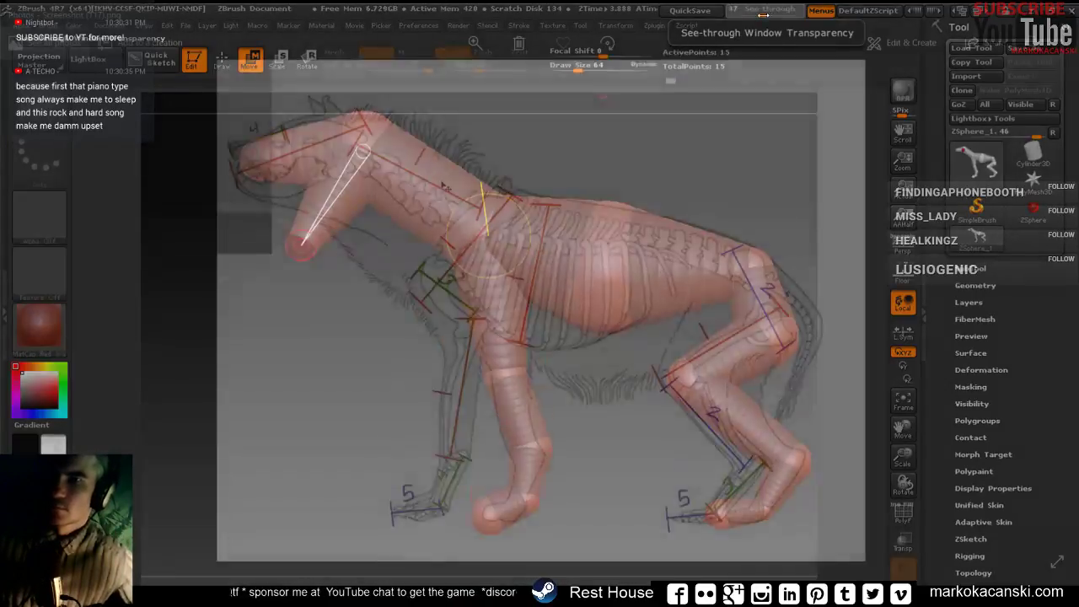
Set See-through to 0, pull a joint outward in front view, then rotate the armature to a side angle.
{"action": "left_click_drag", "start_coordinate": [759, 10], "coordinate": [710, 14]}
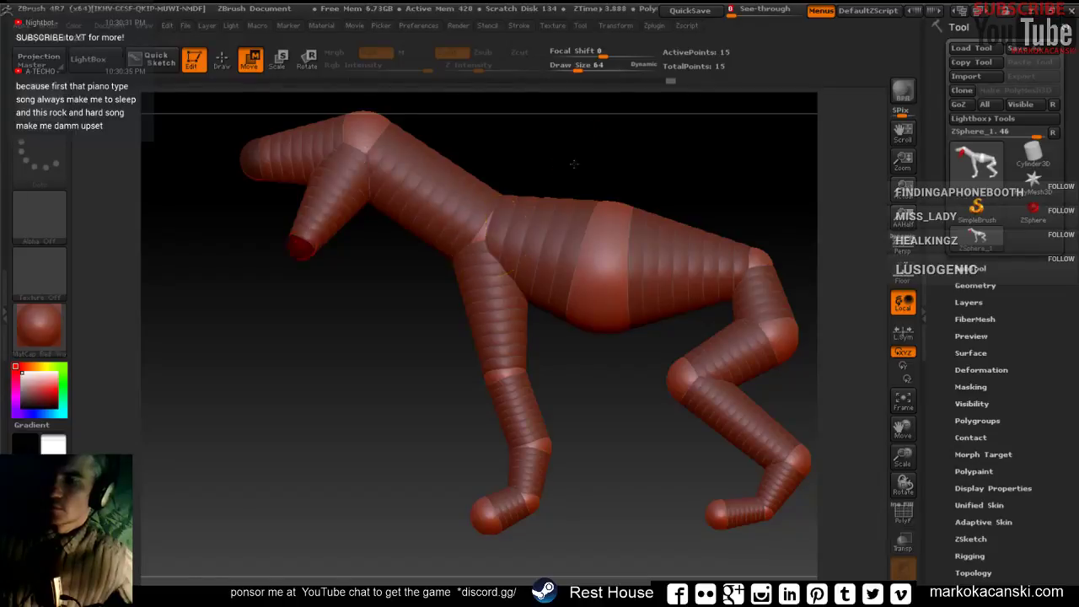
{"action": "left_click_drag", "start_coordinate": [566, 175], "coordinate": [631, 182]}
{"action": "left_click_drag", "start_coordinate": [337, 251], "coordinate": [310, 245]}
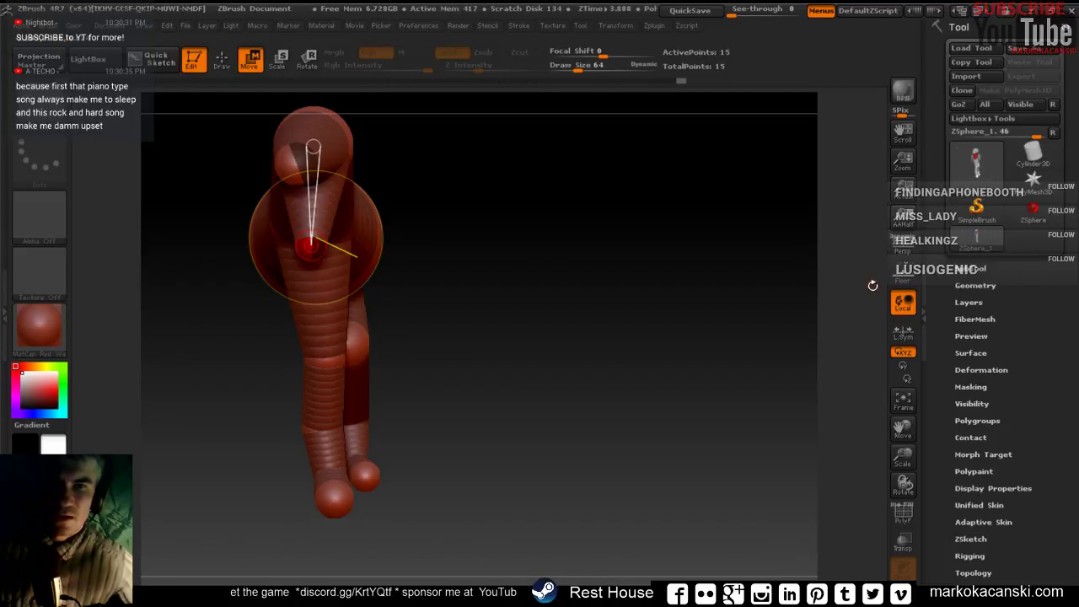
{"action": "mouse_move", "coordinate": [610, 267]}
{"action": "left_mouse_down"}
{"action": "mouse_move", "coordinate": [487, 339]}
{"action": "mouse_move", "coordinate": [631, 314]}
{"action": "mouse_move", "coordinate": [450, 323]}
{"action": "left_mouse_up"}
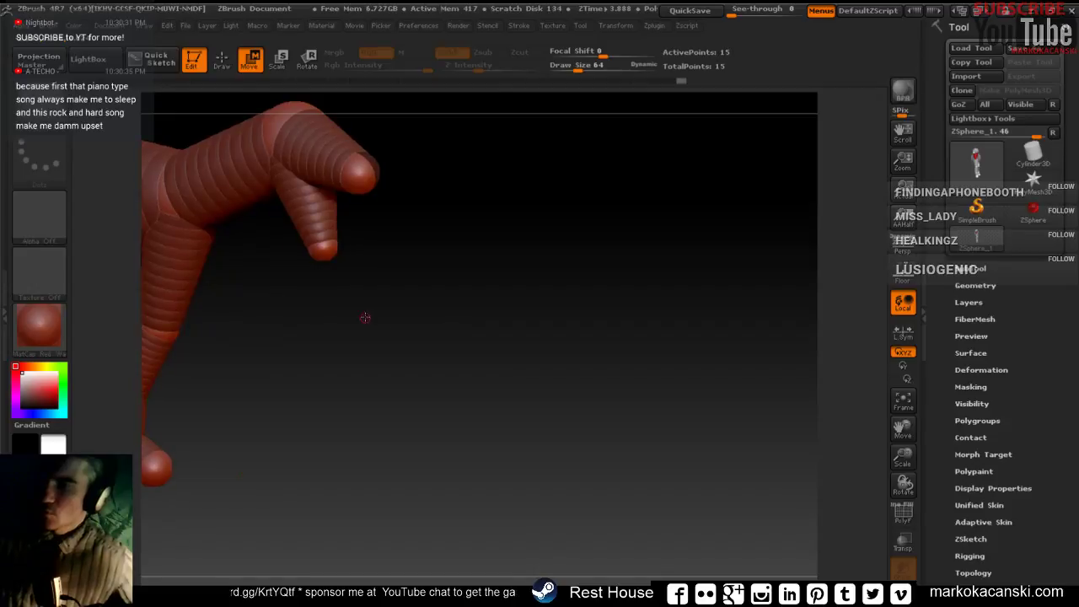
{"action": "mouse_move", "coordinate": [366, 315]}
{"action": "left_mouse_down"}
{"action": "mouse_move", "coordinate": [549, 361]}
{"action": "mouse_move", "coordinate": [587, 421]}
{"action": "mouse_move", "coordinate": [637, 419]}
{"action": "mouse_move", "coordinate": [620, 409]}
{"action": "left_mouse_up"}
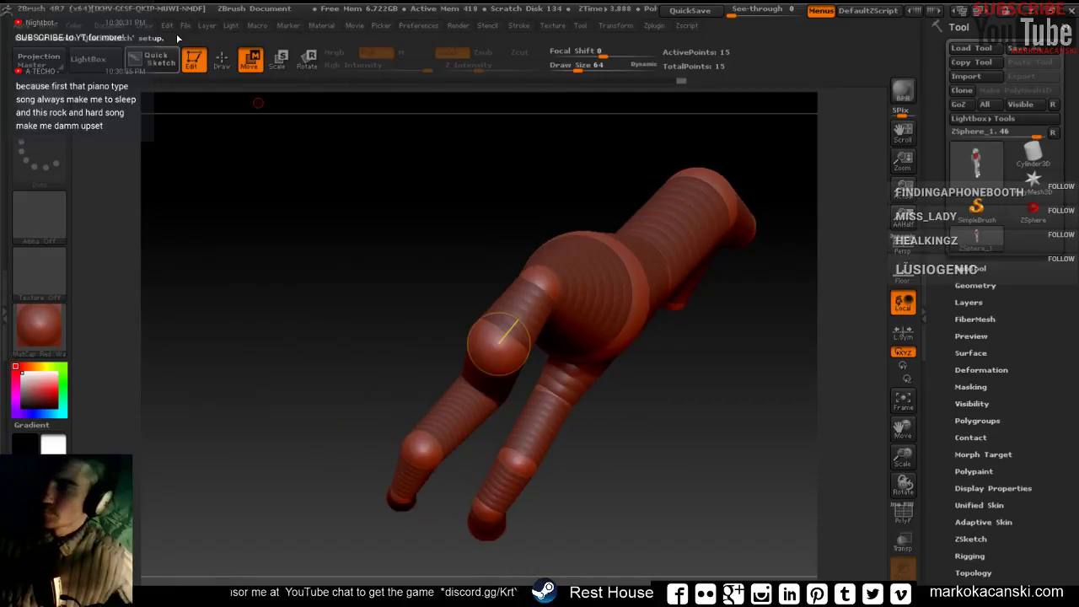
Add a ZSphere on the upper front leg and move it down below the shoulder.
{"action": "left_click", "coordinate": [221, 57]}
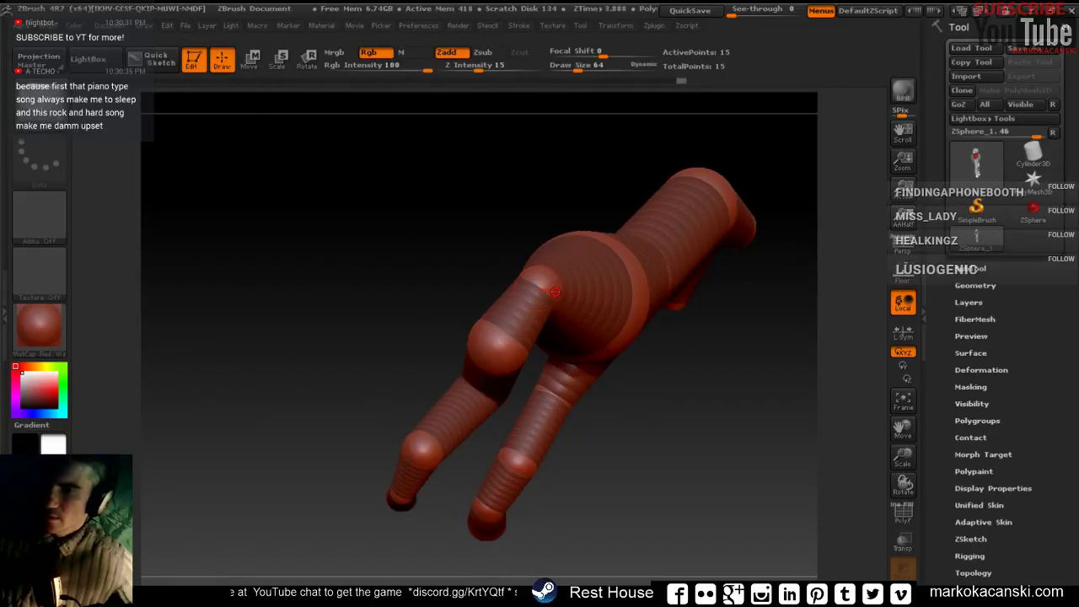
{"action": "left_click_drag", "start_coordinate": [558, 295], "coordinate": [563, 304]}
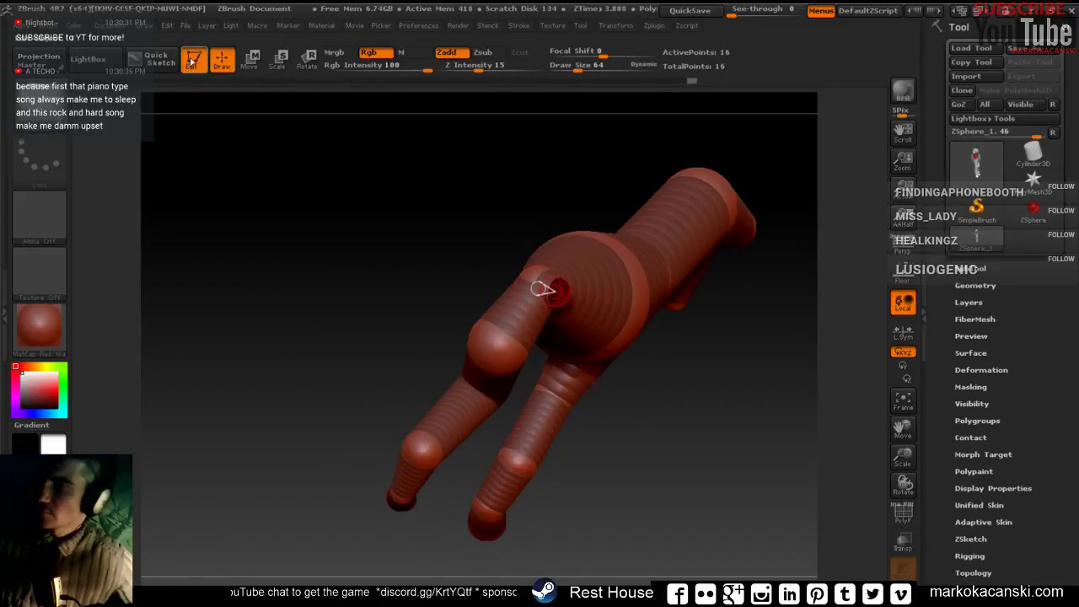
{"action": "key", "text": "w"}
{"action": "left_click_drag", "start_coordinate": [556, 290], "coordinate": [576, 341]}
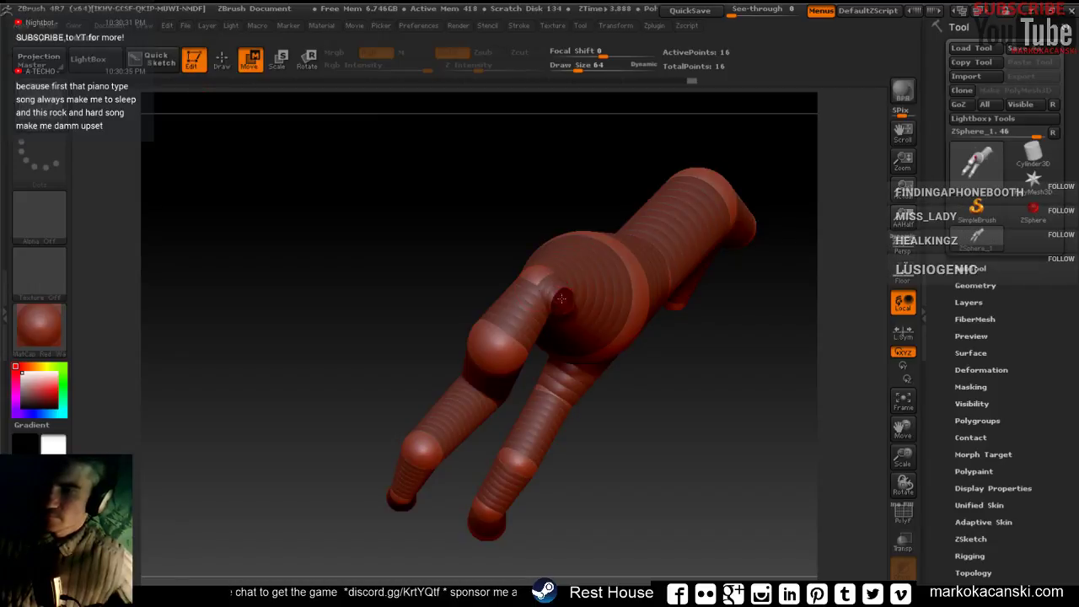
Rotate to view the hanging leg, then bend the knee further by moving its ZSphere left.
{"action": "mouse_move", "coordinate": [509, 346]}
{"action": "left_mouse_down"}
{"action": "mouse_move", "coordinate": [408, 321]}
{"action": "mouse_move", "coordinate": [627, 339]}
{"action": "left_mouse_up"}
{"action": "left_click_drag", "start_coordinate": [664, 478], "coordinate": [708, 313]}
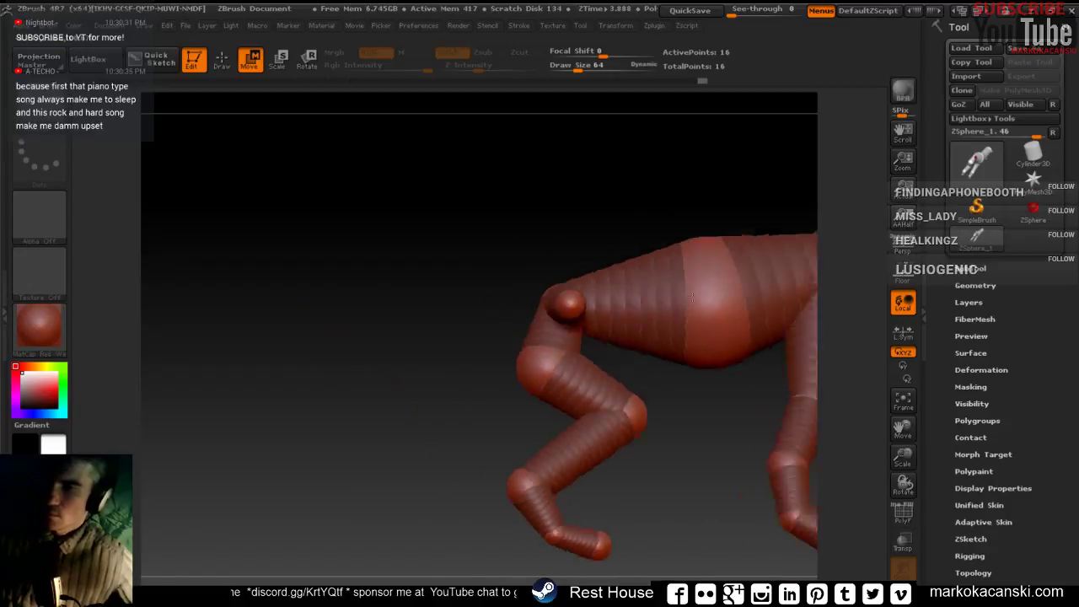
{"action": "mouse_move", "coordinate": [699, 391]}
{"action": "left_mouse_down"}
{"action": "mouse_move", "coordinate": [777, 391]}
{"action": "mouse_move", "coordinate": [690, 335]}
{"action": "mouse_move", "coordinate": [700, 307]}
{"action": "mouse_move", "coordinate": [665, 264]}
{"action": "mouse_move", "coordinate": [668, 325]}
{"action": "mouse_move", "coordinate": [649, 337]}
{"action": "left_mouse_up"}
{"action": "key", "text": "ctrl+z"}
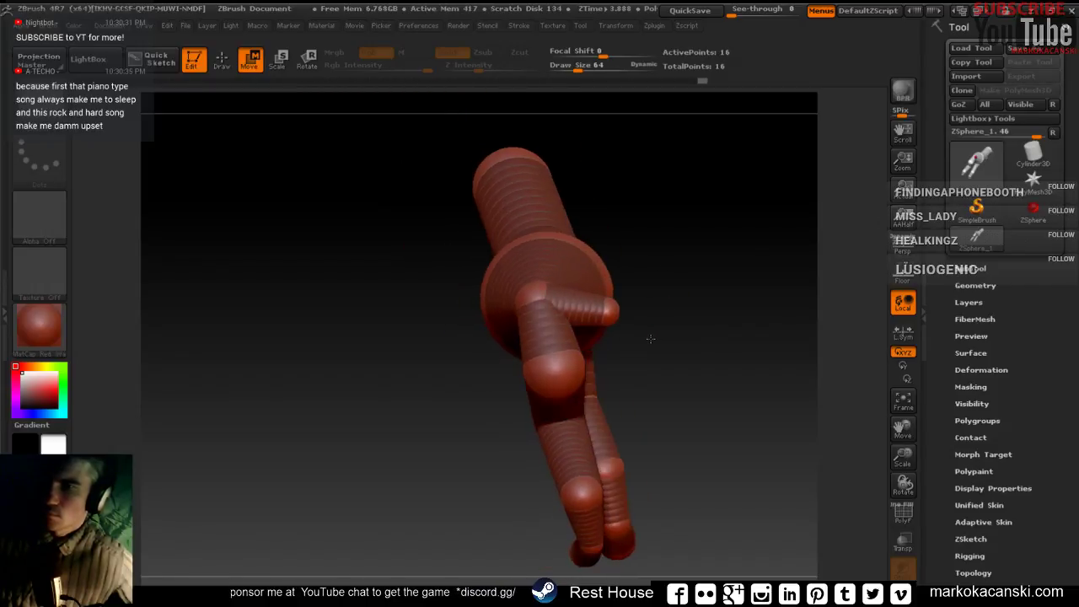
{"action": "mouse_move", "coordinate": [513, 204]}
{"action": "left_mouse_down"}
{"action": "mouse_move", "coordinate": [544, 263]}
{"action": "mouse_move", "coordinate": [533, 156]}
{"action": "mouse_move", "coordinate": [546, 268]}
{"action": "left_mouse_up"}
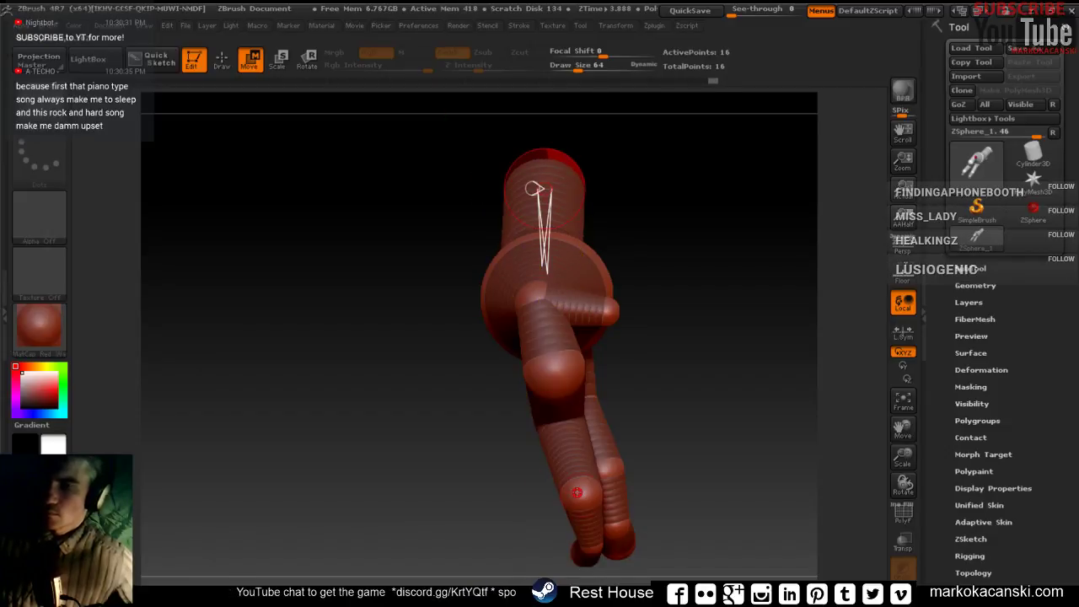
{"action": "left_click_drag", "start_coordinate": [577, 492], "coordinate": [539, 488]}
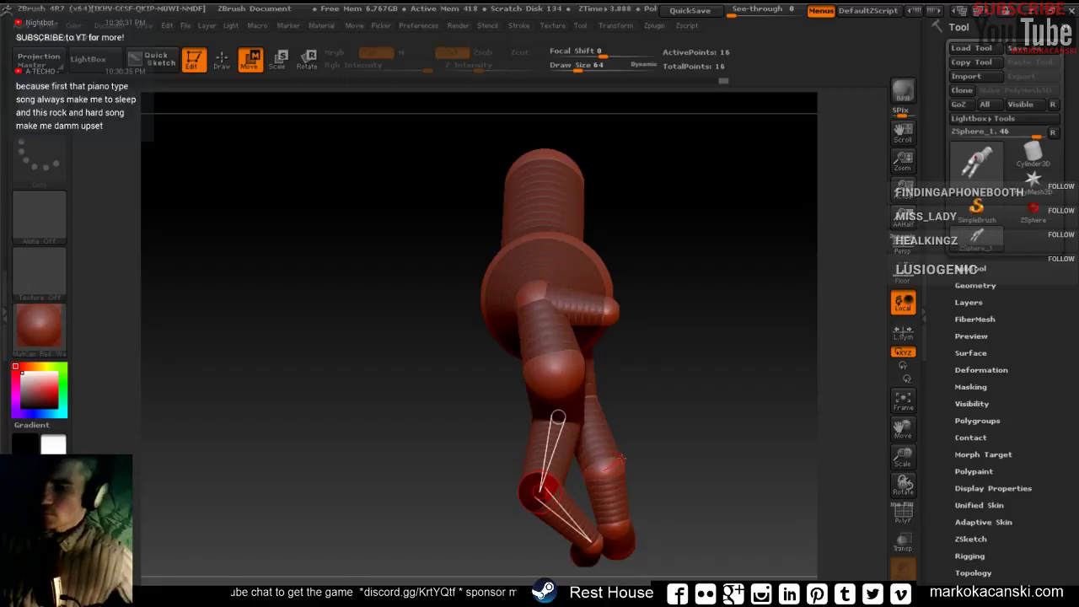
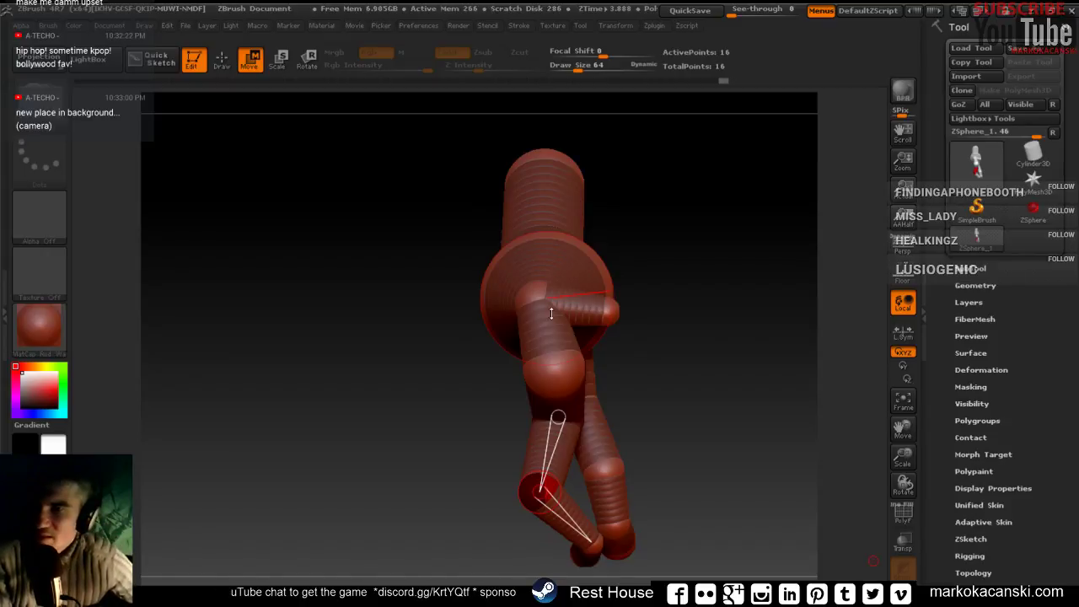
Orbit the armature upright and swing one foot down and out to the left.
{"action": "left_click_drag", "start_coordinate": [694, 340], "coordinate": [536, 381]}
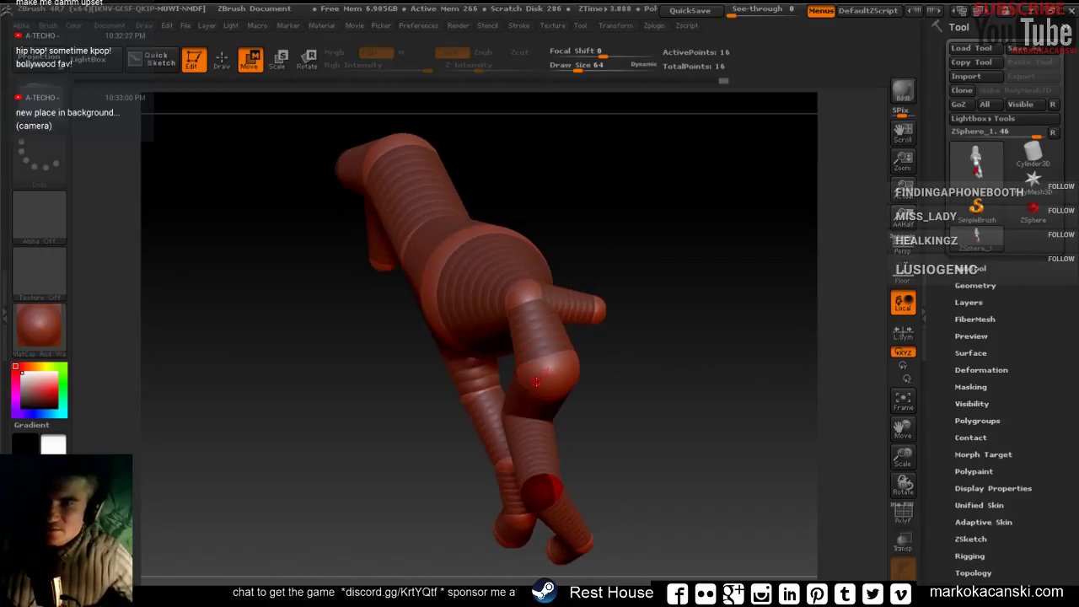
{"action": "mouse_move", "coordinate": [540, 488]}
{"action": "left_mouse_down"}
{"action": "mouse_move", "coordinate": [659, 462]}
{"action": "mouse_move", "coordinate": [750, 469]}
{"action": "left_mouse_up"}
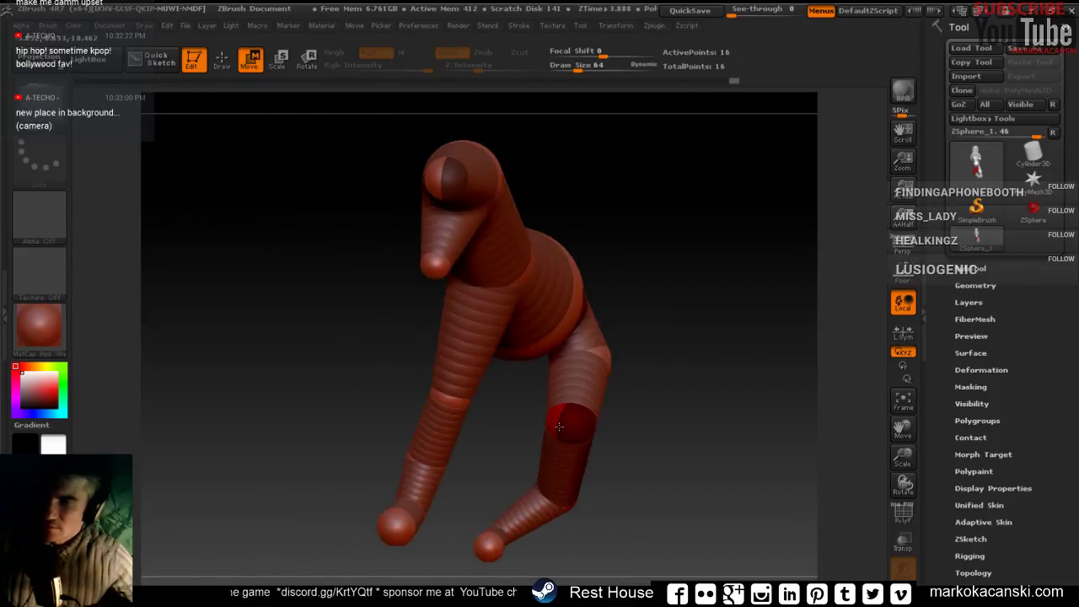
{"action": "mouse_move", "coordinate": [615, 472]}
{"action": "left_mouse_down"}
{"action": "mouse_move", "coordinate": [641, 470]}
{"action": "mouse_move", "coordinate": [646, 402]}
{"action": "mouse_move", "coordinate": [655, 400]}
{"action": "mouse_move", "coordinate": [645, 383]}
{"action": "left_mouse_up"}
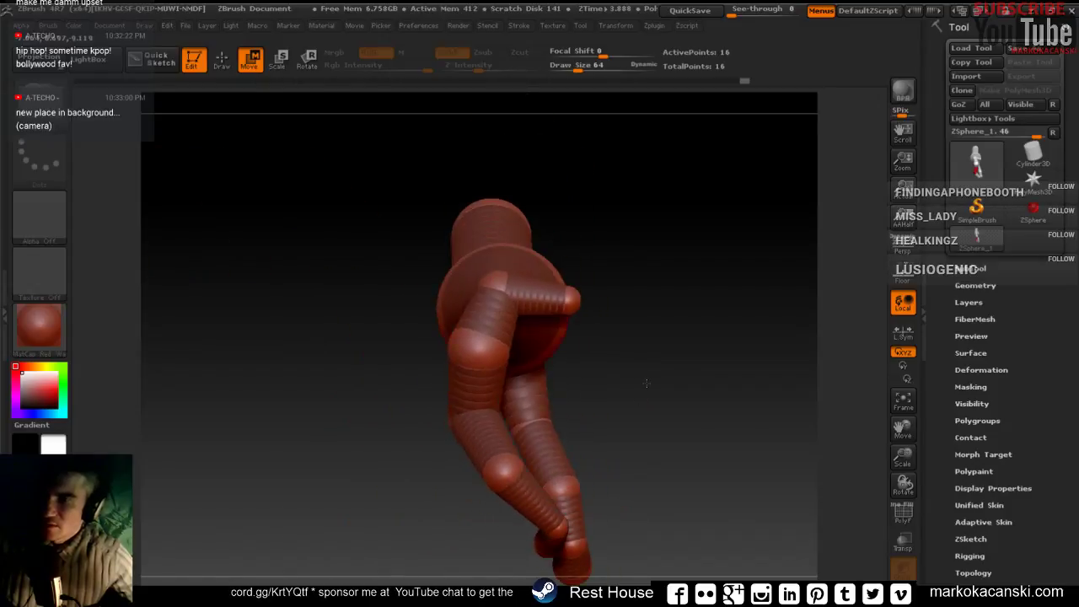
{"action": "mouse_move", "coordinate": [626, 419]}
{"action": "left_mouse_down"}
{"action": "mouse_move", "coordinate": [590, 396]}
{"action": "mouse_move", "coordinate": [505, 413]}
{"action": "left_mouse_up"}
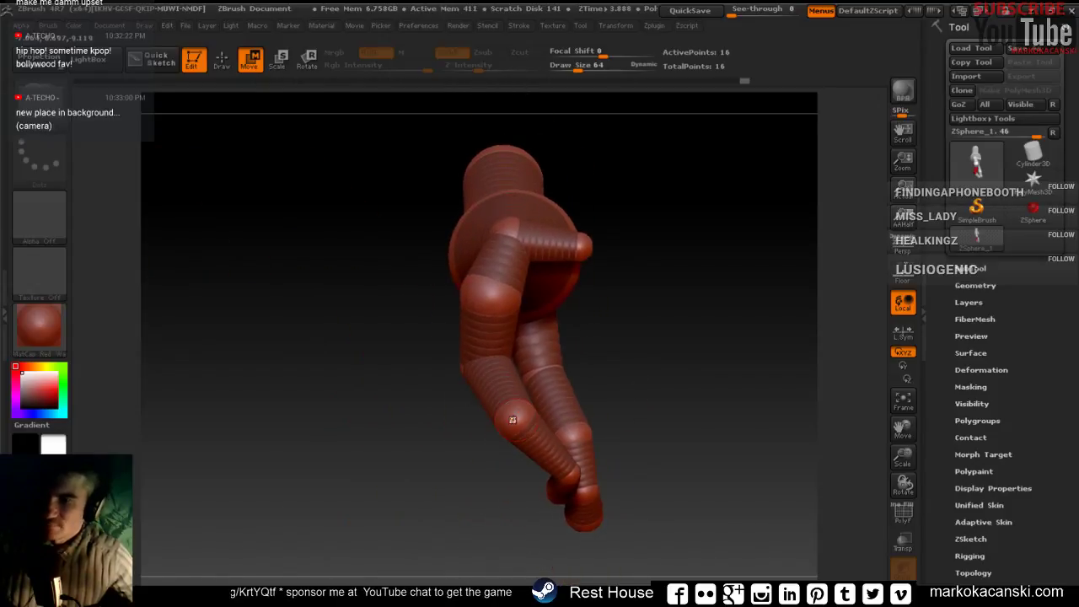
{"action": "mouse_move", "coordinate": [563, 479]}
{"action": "left_mouse_down"}
{"action": "mouse_move", "coordinate": [422, 494]}
{"action": "mouse_move", "coordinate": [320, 532]}
{"action": "left_mouse_up"}
Reposition the arm chain from its elbow and pull the foot sphere to reshape the shin.
{"action": "mouse_move", "coordinate": [253, 380]}
{"action": "left_mouse_down"}
{"action": "mouse_move", "coordinate": [506, 397]}
{"action": "mouse_move", "coordinate": [741, 438]}
{"action": "left_mouse_up"}
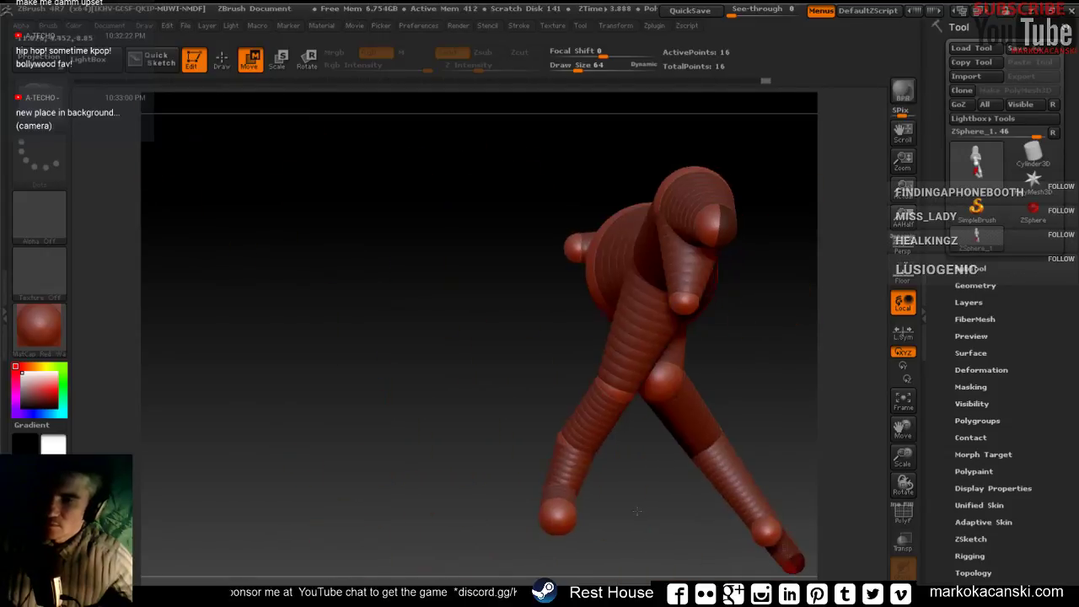
{"action": "mouse_move", "coordinate": [793, 561]}
{"action": "left_mouse_down"}
{"action": "mouse_move", "coordinate": [750, 436]}
{"action": "mouse_move", "coordinate": [514, 322]}
{"action": "left_mouse_up"}
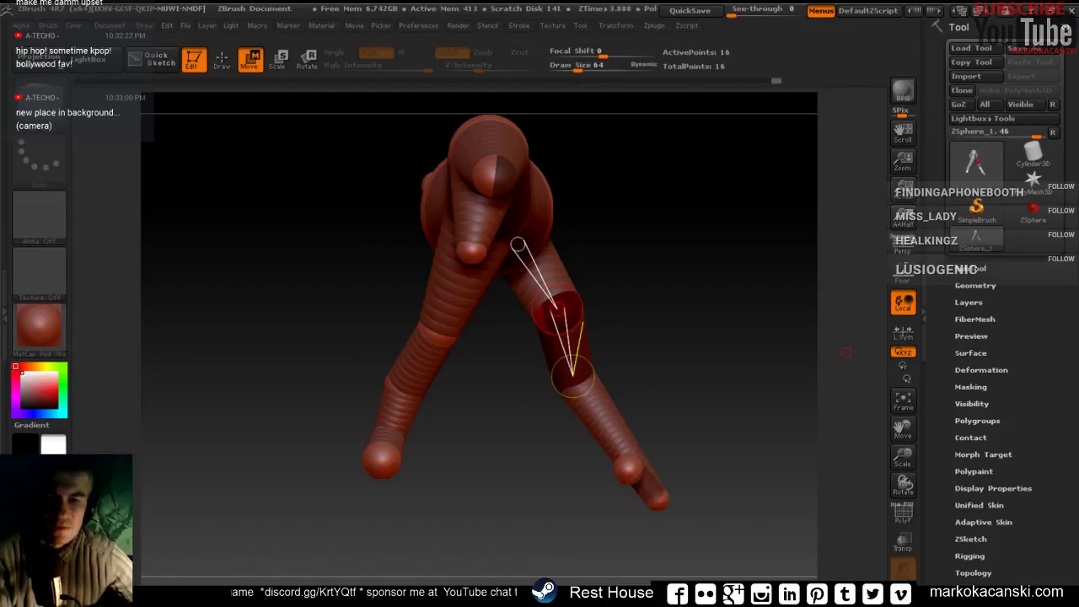
{"action": "mouse_move", "coordinate": [847, 352]}
{"action": "left_mouse_down"}
{"action": "mouse_move", "coordinate": [688, 274]}
{"action": "mouse_move", "coordinate": [830, 276]}
{"action": "left_mouse_up"}
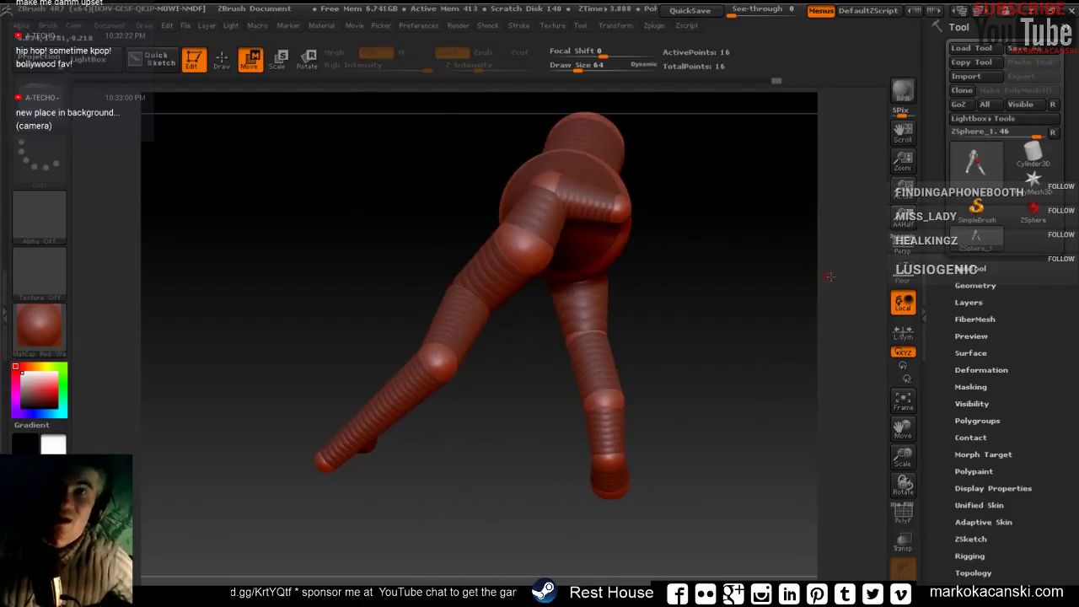
{"action": "mouse_move", "coordinate": [829, 277]}
{"action": "left_mouse_down"}
{"action": "mouse_move", "coordinate": [685, 341]}
{"action": "mouse_move", "coordinate": [690, 326]}
{"action": "mouse_move", "coordinate": [717, 333]}
{"action": "left_mouse_up"}
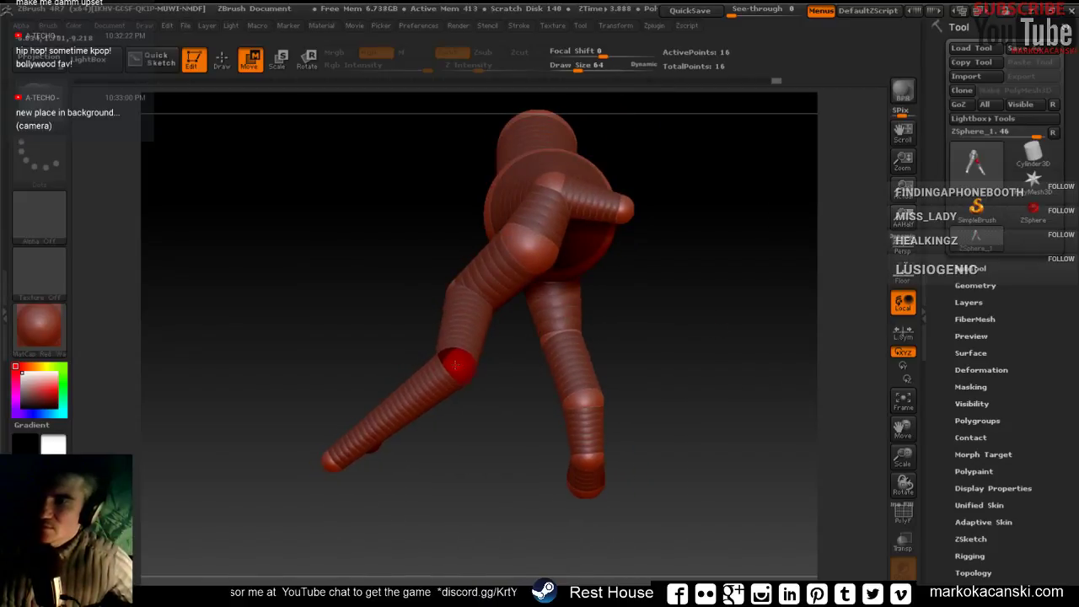
{"action": "mouse_move", "coordinate": [446, 361]}
{"action": "left_mouse_down"}
{"action": "mouse_move", "coordinate": [340, 455]}
{"action": "mouse_move", "coordinate": [371, 493]}
{"action": "mouse_move", "coordinate": [547, 493]}
{"action": "mouse_move", "coordinate": [604, 470]}
{"action": "mouse_move", "coordinate": [643, 490]}
{"action": "mouse_move", "coordinate": [639, 507]}
{"action": "left_mouse_up"}
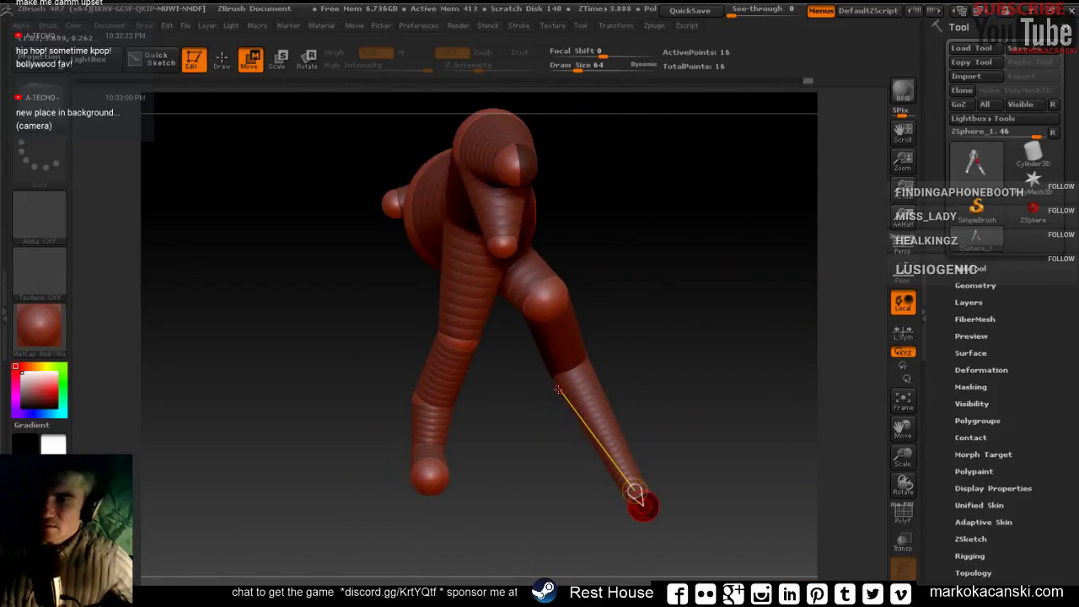
{"action": "mouse_move", "coordinate": [566, 364]}
{"action": "left_mouse_down"}
{"action": "mouse_move", "coordinate": [636, 504]}
{"action": "mouse_move", "coordinate": [631, 461]}
{"action": "mouse_move", "coordinate": [536, 472]}
{"action": "left_mouse_up"}
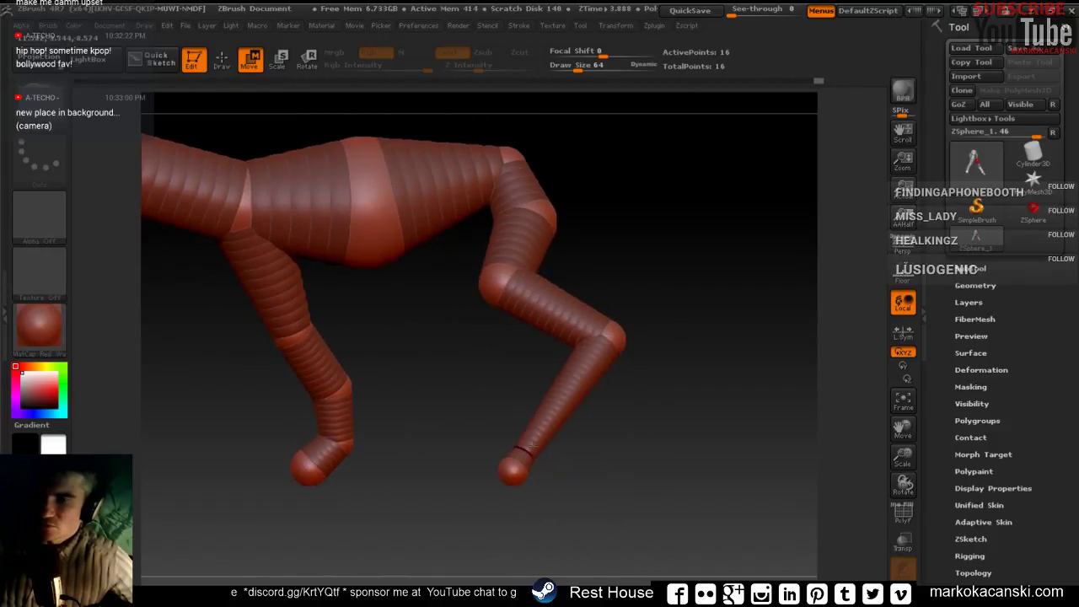
Swing the lower leg up and left, raise the knee, and place the foot.
{"action": "mouse_move", "coordinate": [579, 445]}
{"action": "left_mouse_down"}
{"action": "mouse_move", "coordinate": [570, 462]}
{"action": "mouse_move", "coordinate": [562, 448]}
{"action": "mouse_move", "coordinate": [597, 462]}
{"action": "left_mouse_up"}
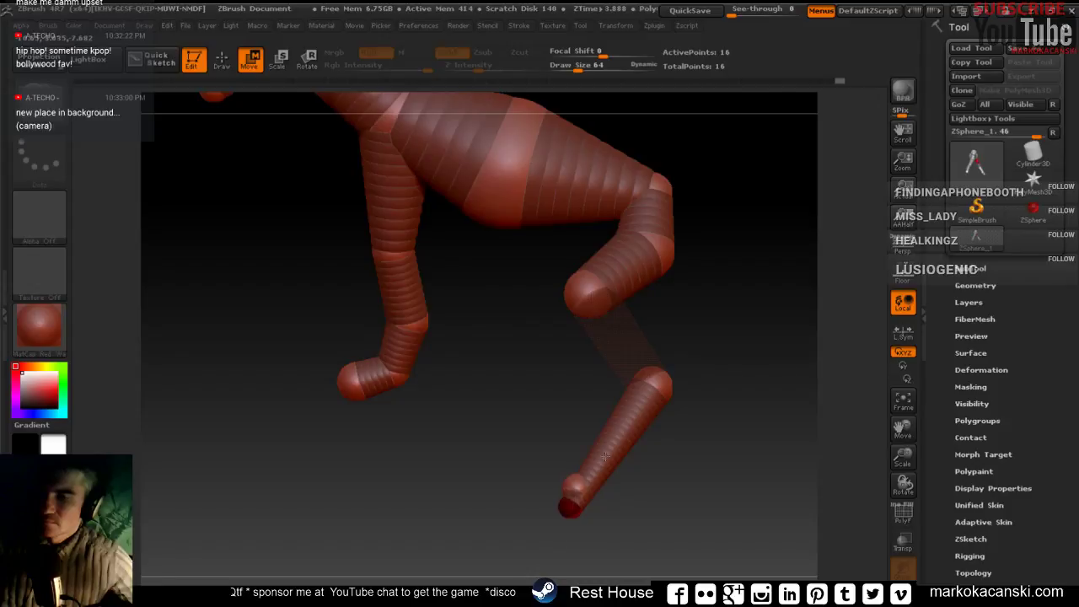
{"action": "left_click_drag", "start_coordinate": [604, 456], "coordinate": [541, 418]}
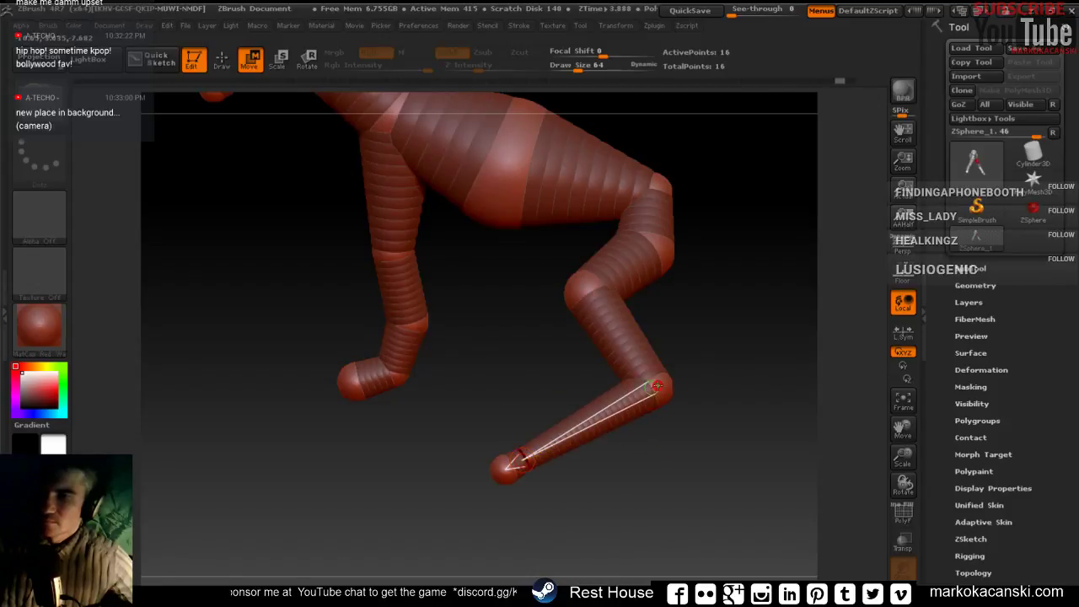
{"action": "left_click_drag", "start_coordinate": [656, 386], "coordinate": [631, 357]}
{"action": "mouse_move", "coordinate": [472, 506]}
{"action": "left_mouse_down"}
{"action": "mouse_move", "coordinate": [529, 462]}
{"action": "mouse_move", "coordinate": [631, 465]}
{"action": "mouse_move", "coordinate": [607, 472]}
{"action": "left_mouse_up"}
{"action": "mouse_move", "coordinate": [515, 480]}
{"action": "left_mouse_down"}
{"action": "mouse_move", "coordinate": [593, 460]}
{"action": "mouse_move", "coordinate": [521, 463]}
{"action": "mouse_move", "coordinate": [396, 507]}
{"action": "left_mouse_up"}
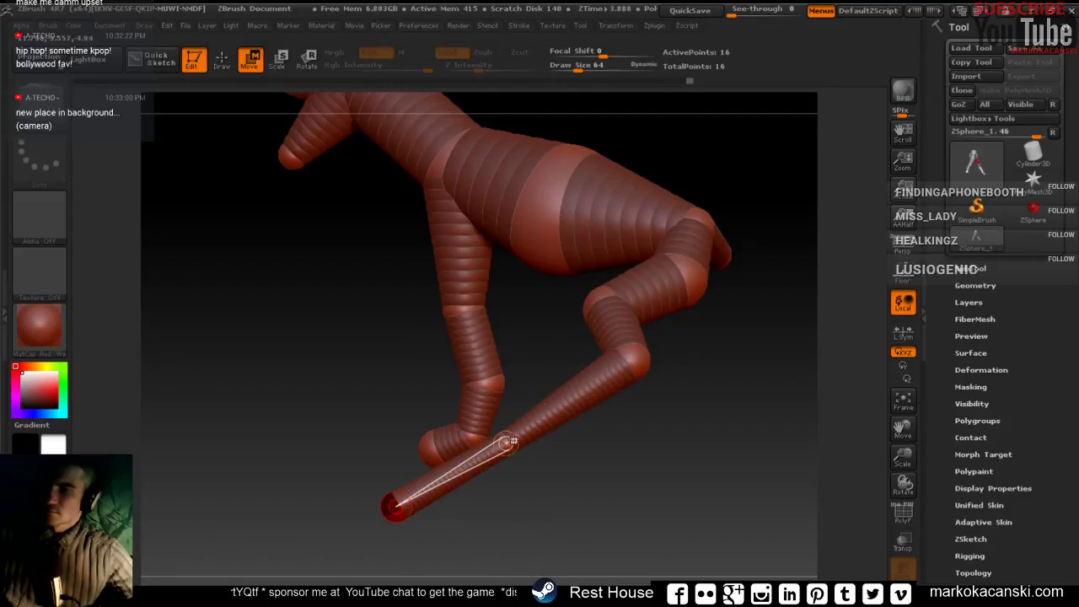
Swing the foot back beneath the leg and pull the knee down and left.
{"action": "left_click_drag", "start_coordinate": [509, 442], "coordinate": [605, 442]}
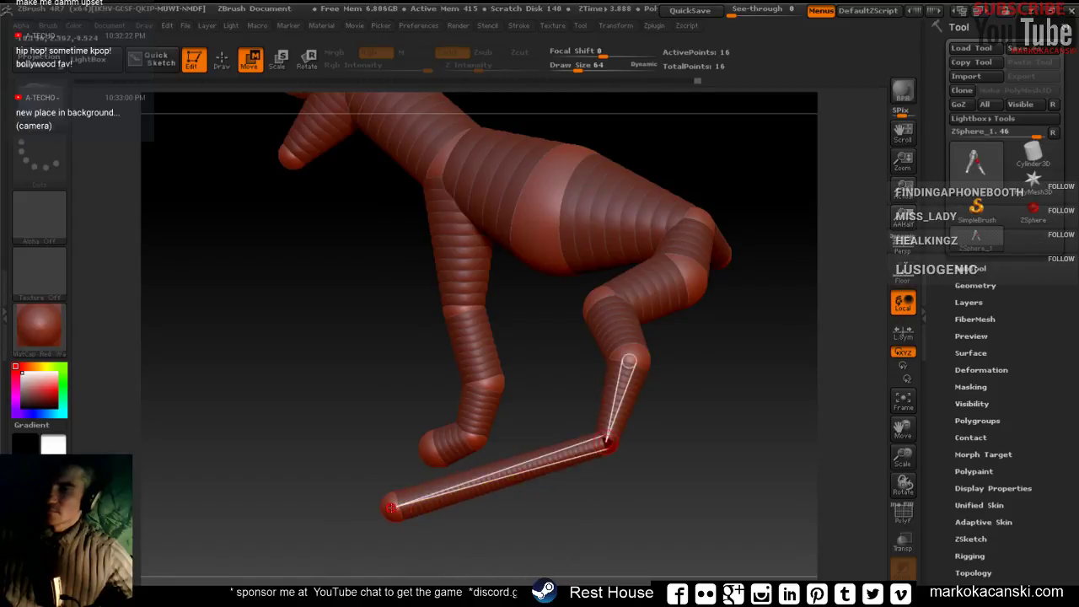
{"action": "left_click_drag", "start_coordinate": [391, 507], "coordinate": [556, 458]}
{"action": "left_click_drag", "start_coordinate": [642, 492], "coordinate": [568, 347]}
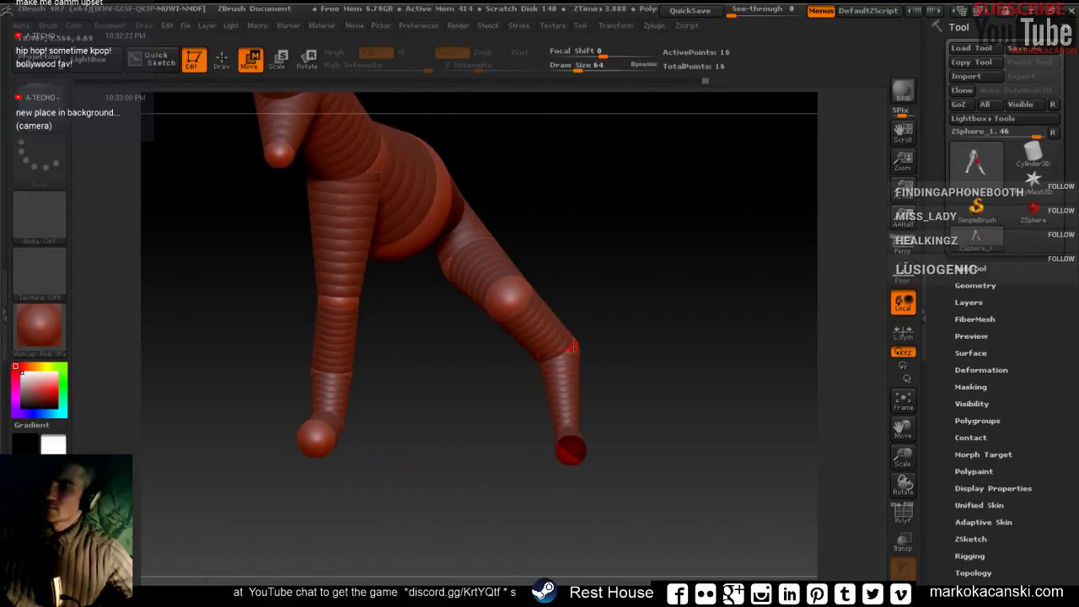
{"action": "left_click_drag", "start_coordinate": [571, 451], "coordinate": [525, 452]}
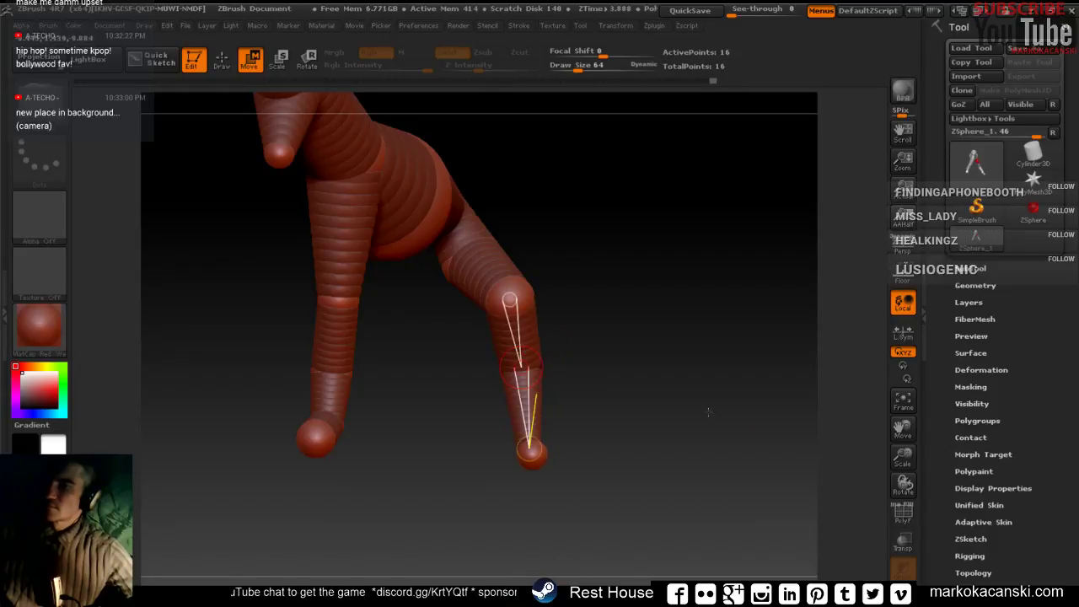
{"action": "mouse_move", "coordinate": [623, 422]}
{"action": "left_mouse_down"}
{"action": "mouse_move", "coordinate": [732, 408]}
{"action": "mouse_move", "coordinate": [859, 427]}
{"action": "left_mouse_up"}
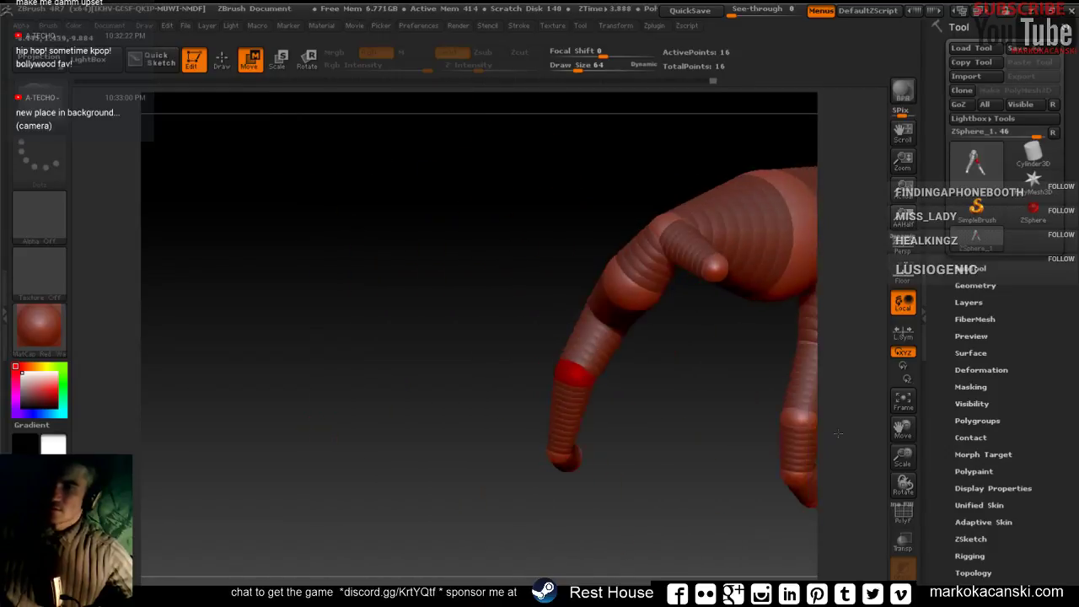
{"action": "left_click_drag", "start_coordinate": [627, 249], "coordinate": [556, 313]}
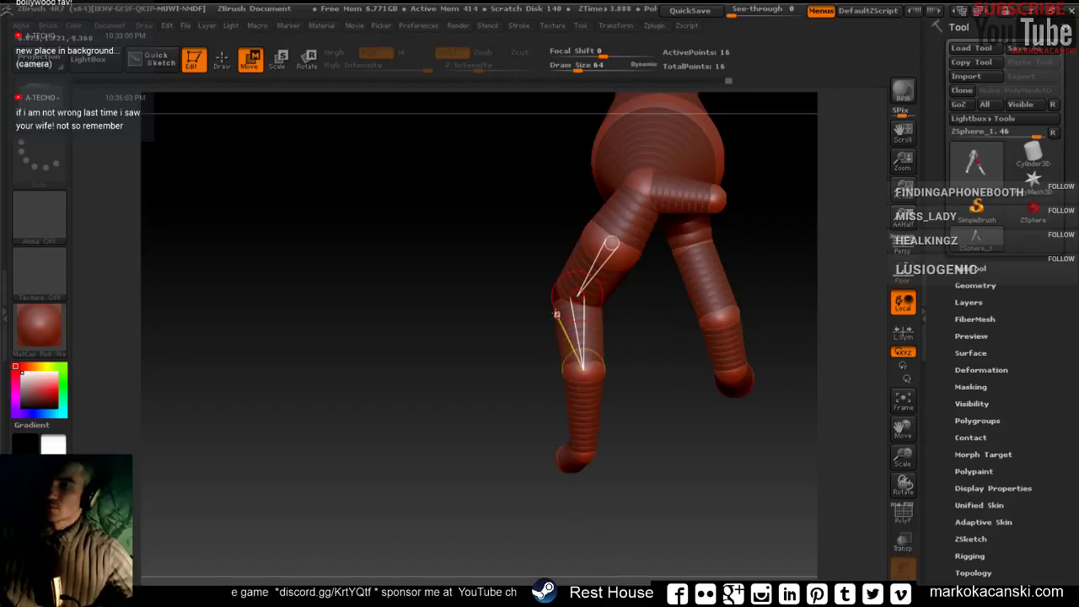
Lower the knee down-left, shift the toe sphere right, and bend the ankle up-left.
{"action": "left_click_drag", "start_coordinate": [581, 366], "coordinate": [560, 373]}
{"action": "left_click_drag", "start_coordinate": [579, 455], "coordinate": [522, 465]}
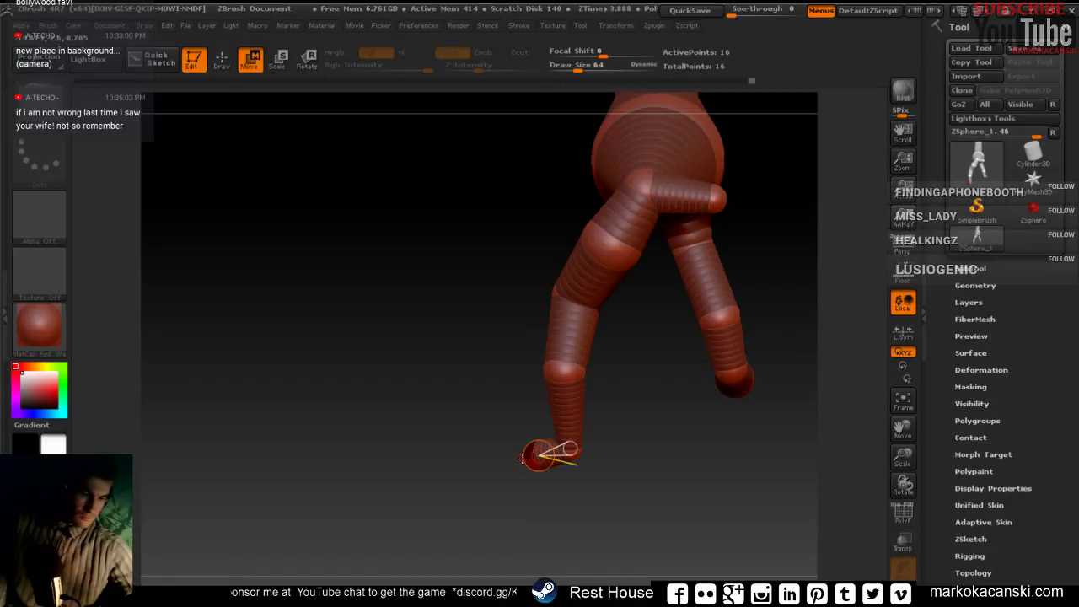
{"action": "mouse_move", "coordinate": [547, 485]}
{"action": "left_mouse_down"}
{"action": "mouse_move", "coordinate": [602, 442]}
{"action": "mouse_move", "coordinate": [588, 440]}
{"action": "mouse_move", "coordinate": [613, 437]}
{"action": "left_mouse_up"}
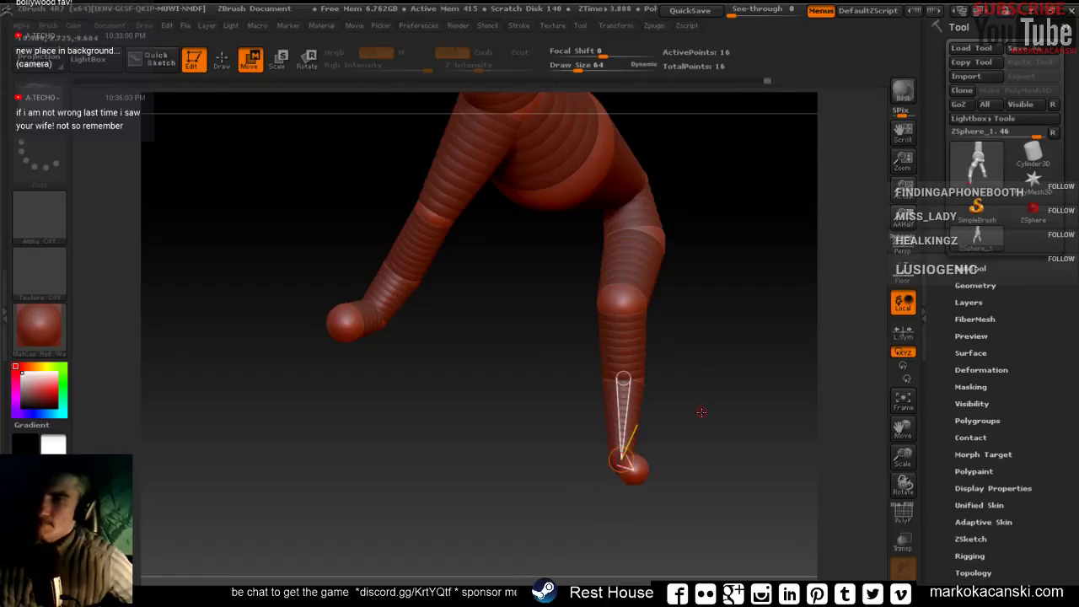
{"action": "mouse_move", "coordinate": [702, 413]}
{"action": "left_mouse_down"}
{"action": "mouse_move", "coordinate": [572, 434]}
{"action": "mouse_move", "coordinate": [582, 414]}
{"action": "left_mouse_up"}
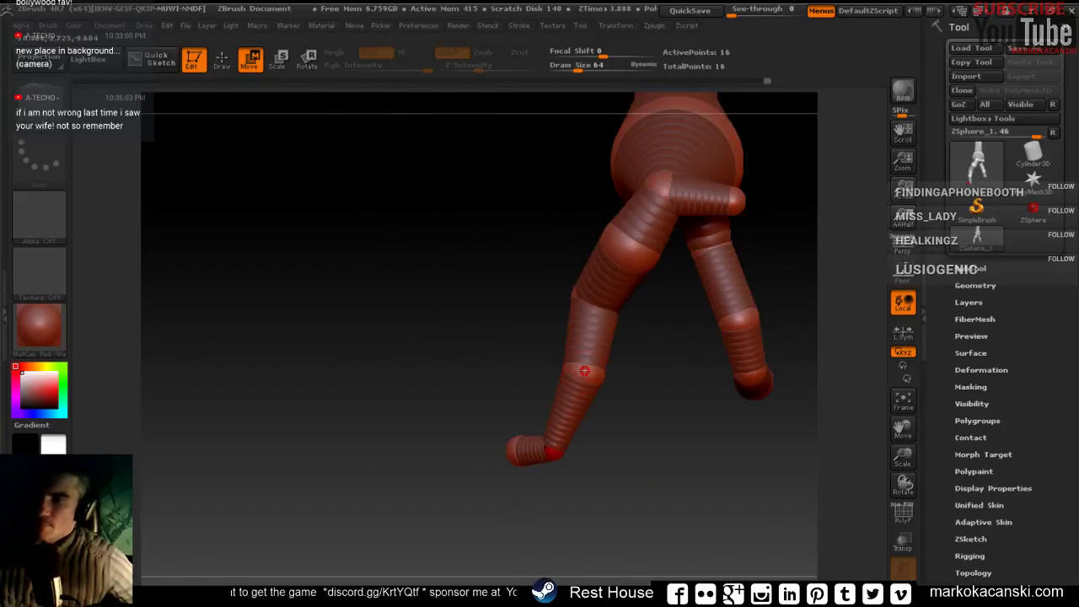
{"action": "left_click_drag", "start_coordinate": [585, 370], "coordinate": [509, 436]}
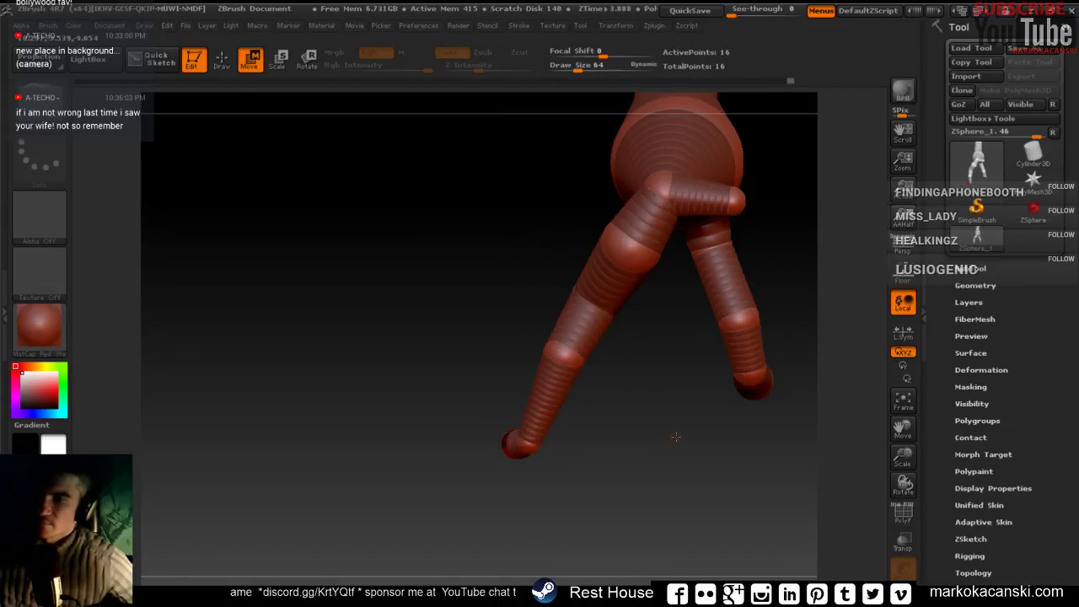
Pull the right knee down and bend the left leg chain at a new joint.
{"action": "left_click_drag", "start_coordinate": [675, 436], "coordinate": [762, 243]}
{"action": "left_click_drag", "start_coordinate": [723, 207], "coordinate": [715, 268]}
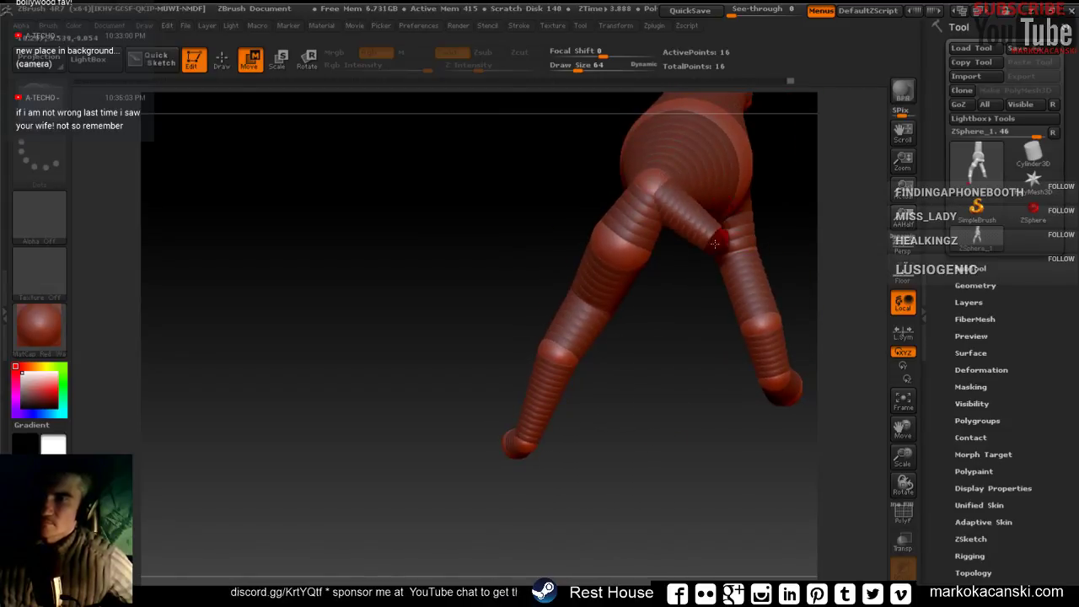
{"action": "left_click_drag", "start_coordinate": [700, 447], "coordinate": [590, 354]}
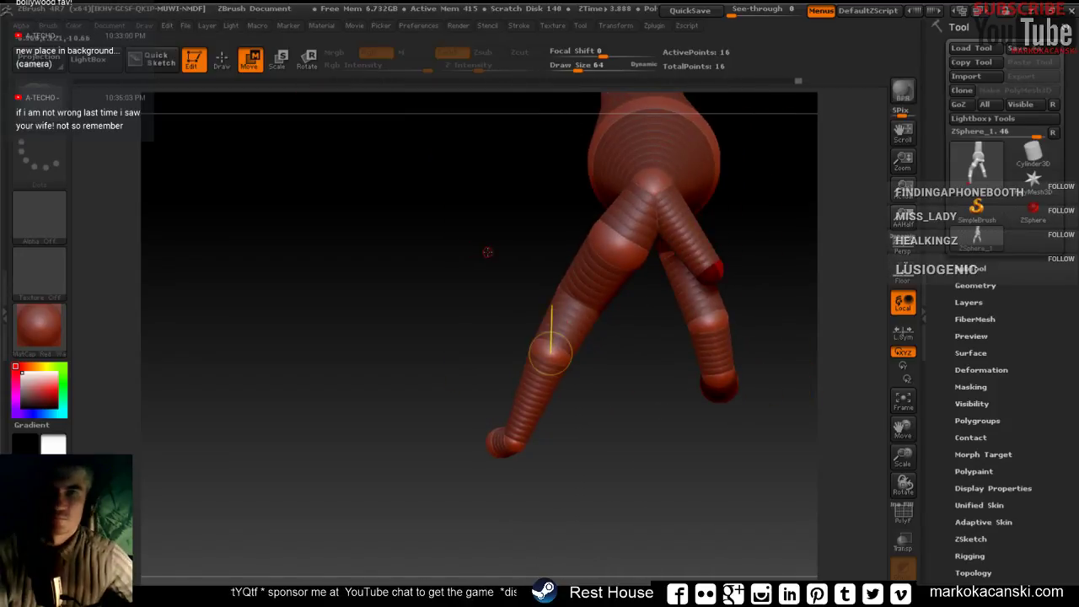
{"action": "left_click_drag", "start_coordinate": [552, 350], "coordinate": [581, 282]}
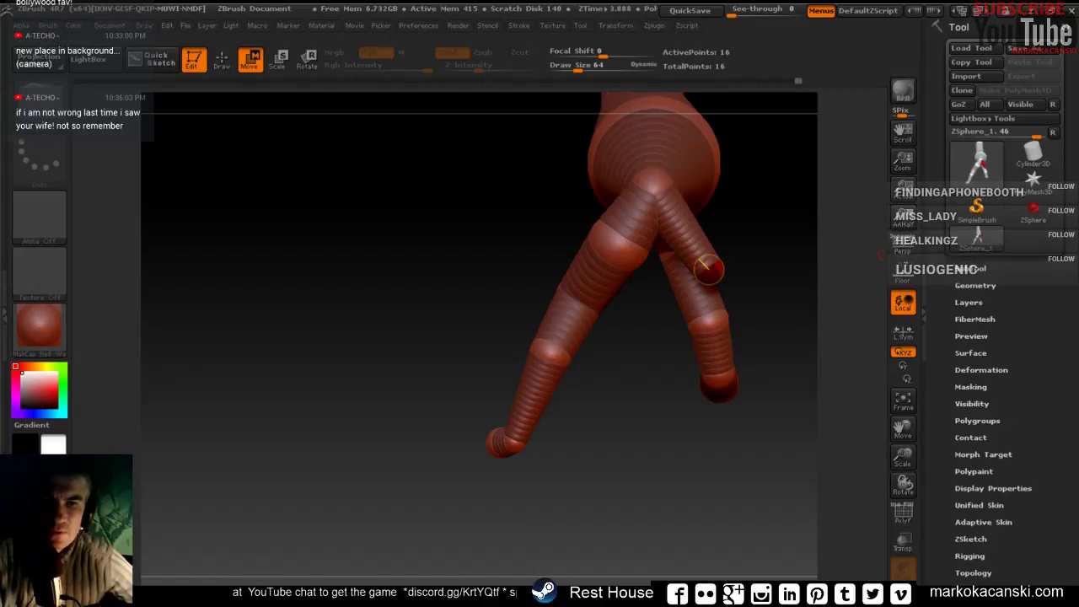
{"action": "left_click_drag", "start_coordinate": [708, 268], "coordinate": [708, 268]}
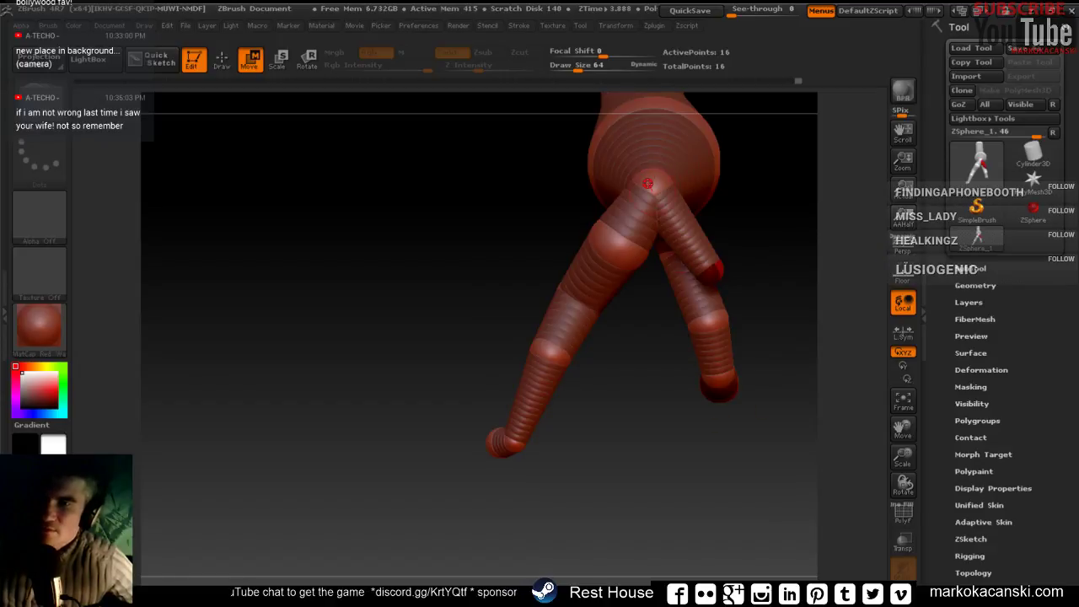
{"action": "mouse_move", "coordinate": [664, 385]}
{"action": "left_mouse_down"}
{"action": "mouse_move", "coordinate": [704, 409]}
{"action": "mouse_move", "coordinate": [542, 303]}
{"action": "left_mouse_up"}
{"action": "left_click", "coordinate": [219, 62]}
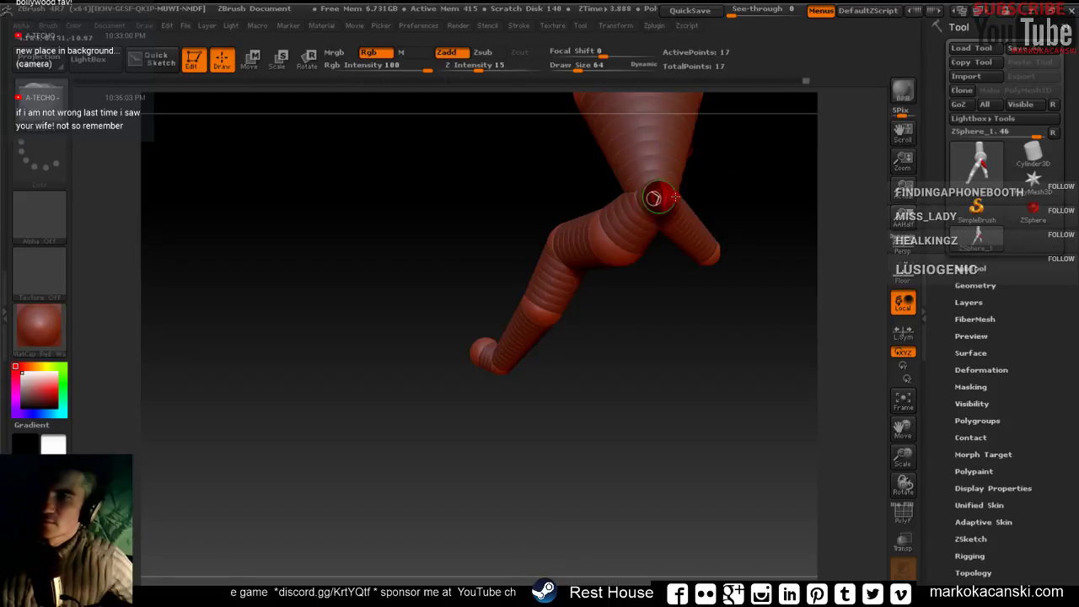
{"action": "left_click", "coordinate": [278, 59]}
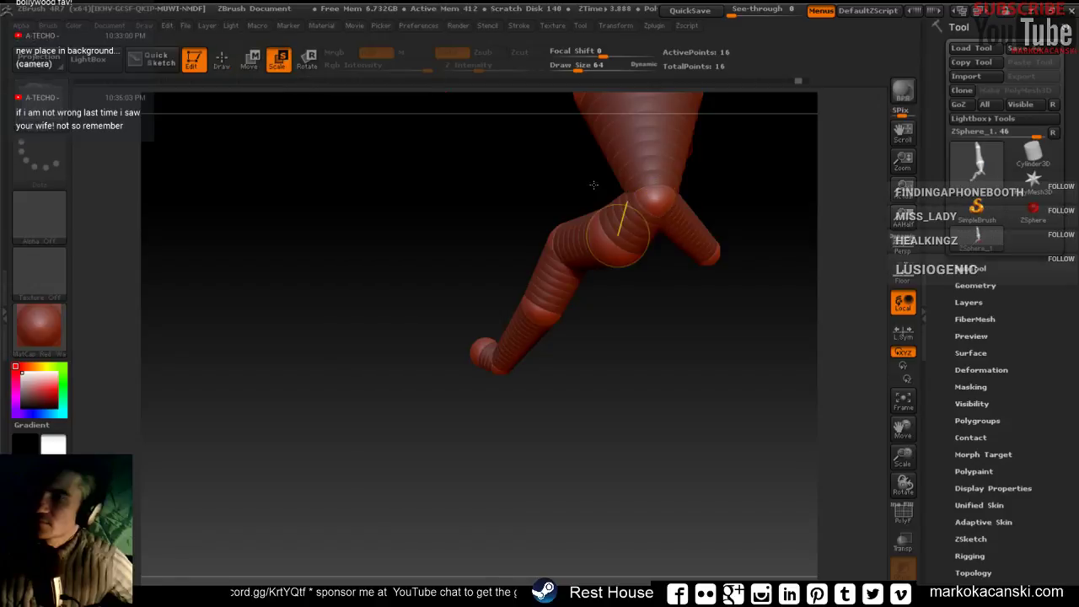
{"action": "left_click", "coordinate": [658, 198]}
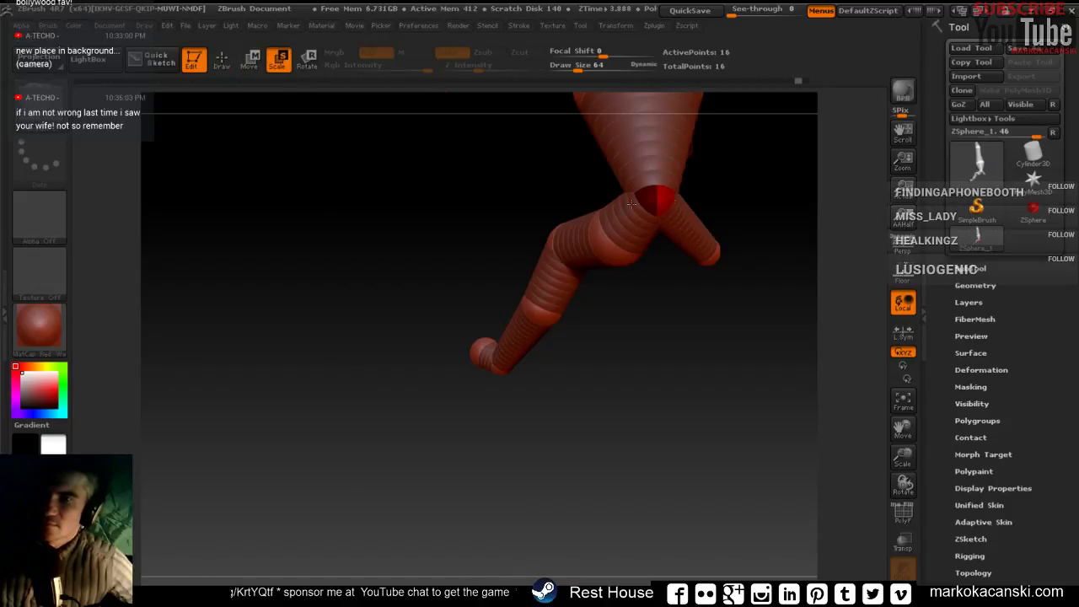
{"action": "left_click_drag", "start_coordinate": [653, 201], "coordinate": [654, 202]}
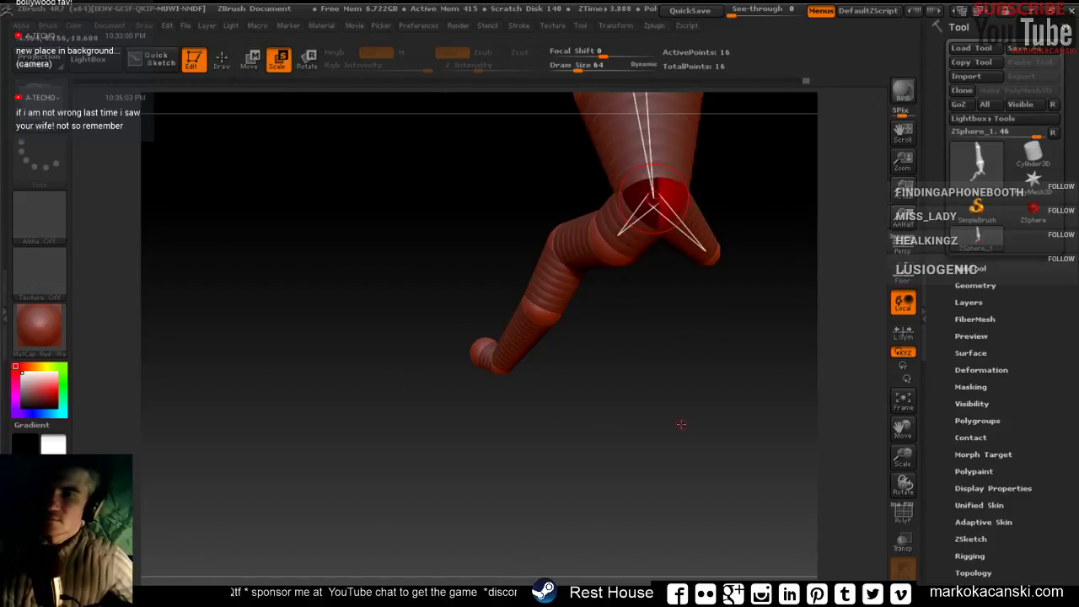
{"action": "left_click_drag", "start_coordinate": [681, 424], "coordinate": [684, 347]}
{"action": "left_click_drag", "start_coordinate": [772, 241], "coordinate": [674, 308]}
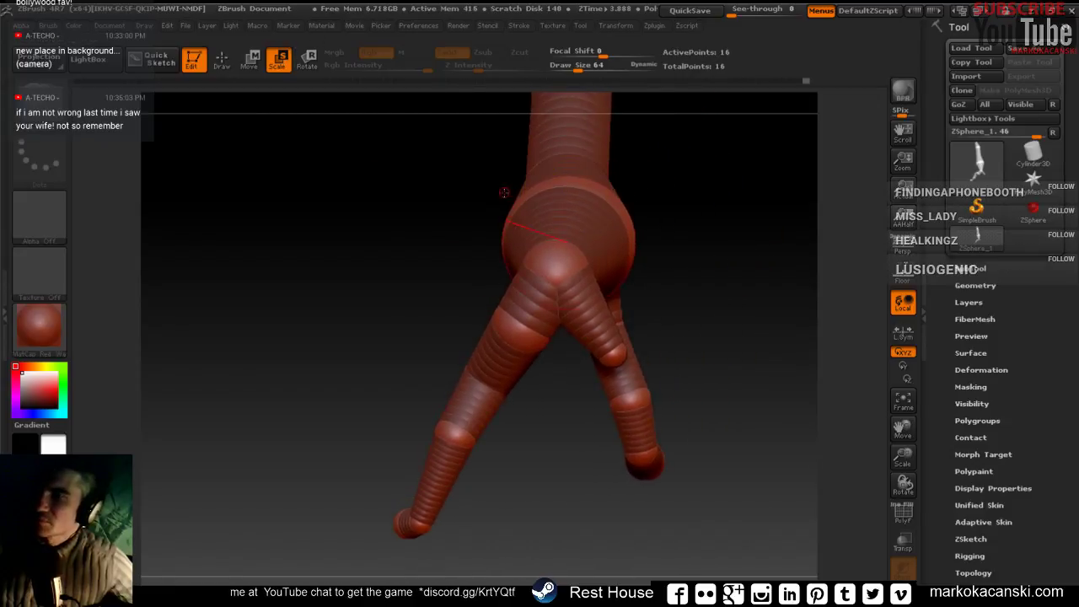
{"action": "left_click_drag", "start_coordinate": [558, 268], "coordinate": [568, 244]}
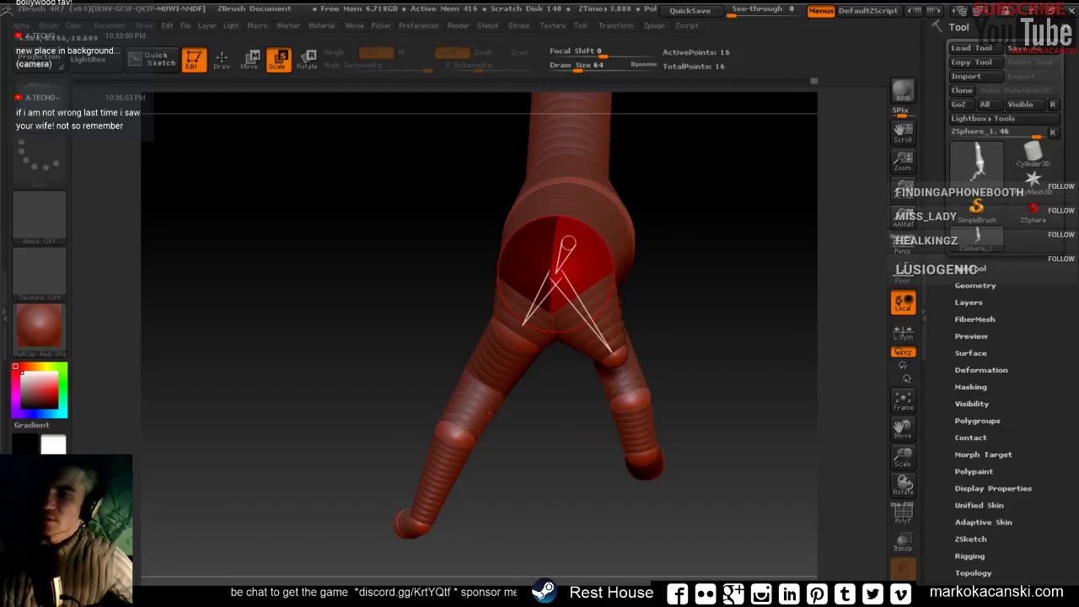
{"action": "left_click_drag", "start_coordinate": [681, 310], "coordinate": [699, 316]}
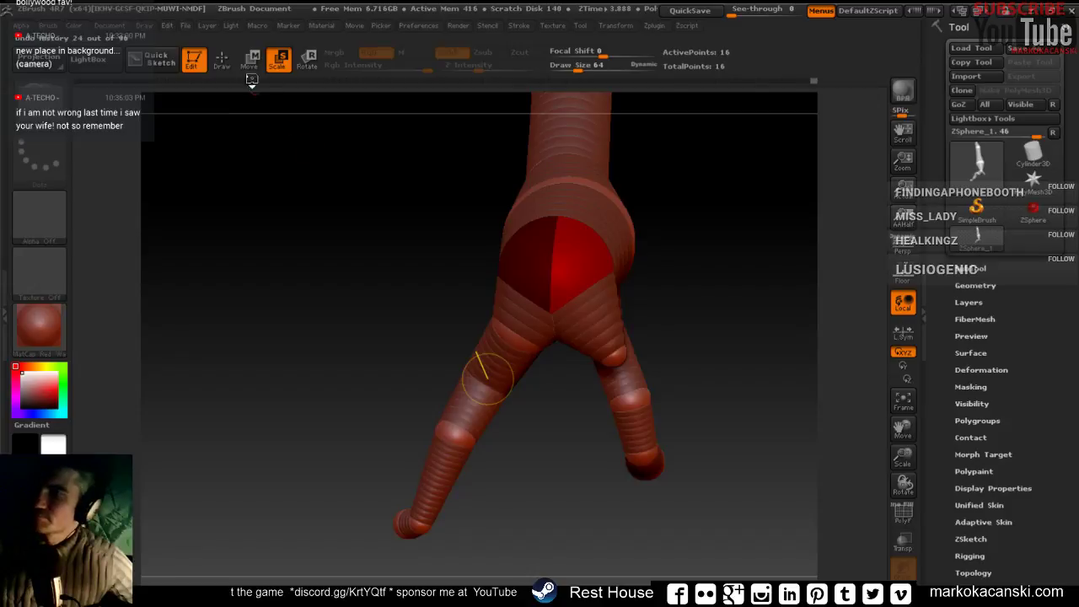
{"action": "left_click", "coordinate": [222, 59]}
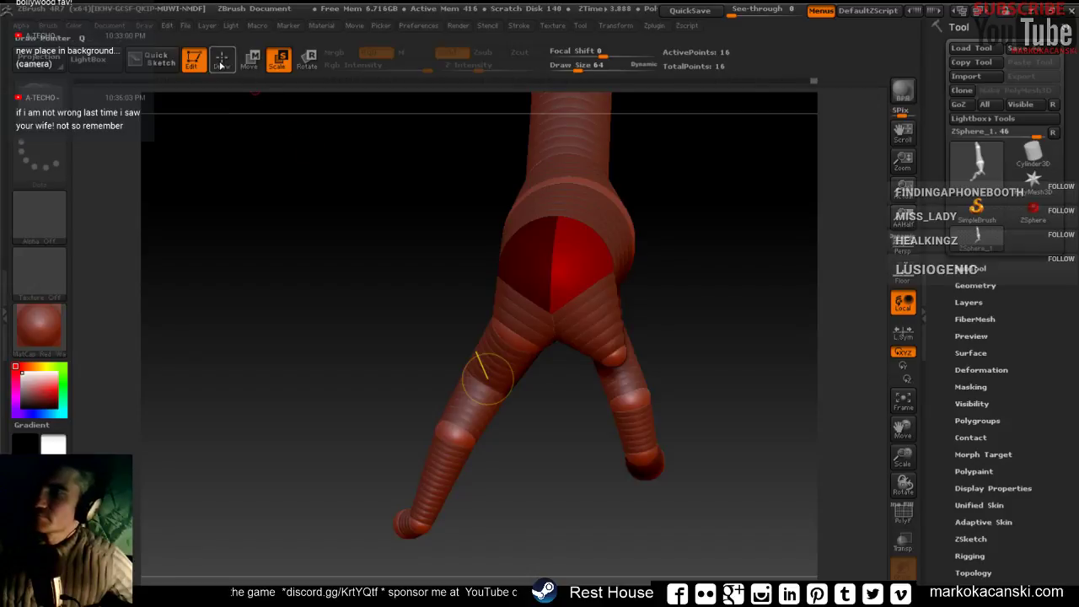
Add a ZSphere on the right hind leg and drag it down toward the foot.
{"action": "left_click", "coordinate": [619, 369]}
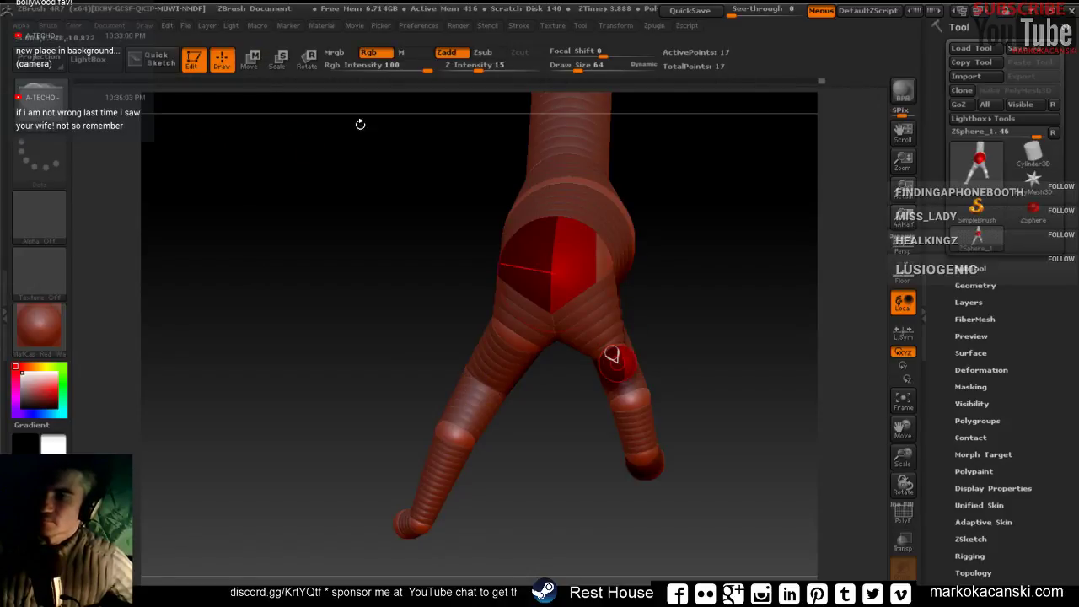
{"action": "key", "text": "w"}
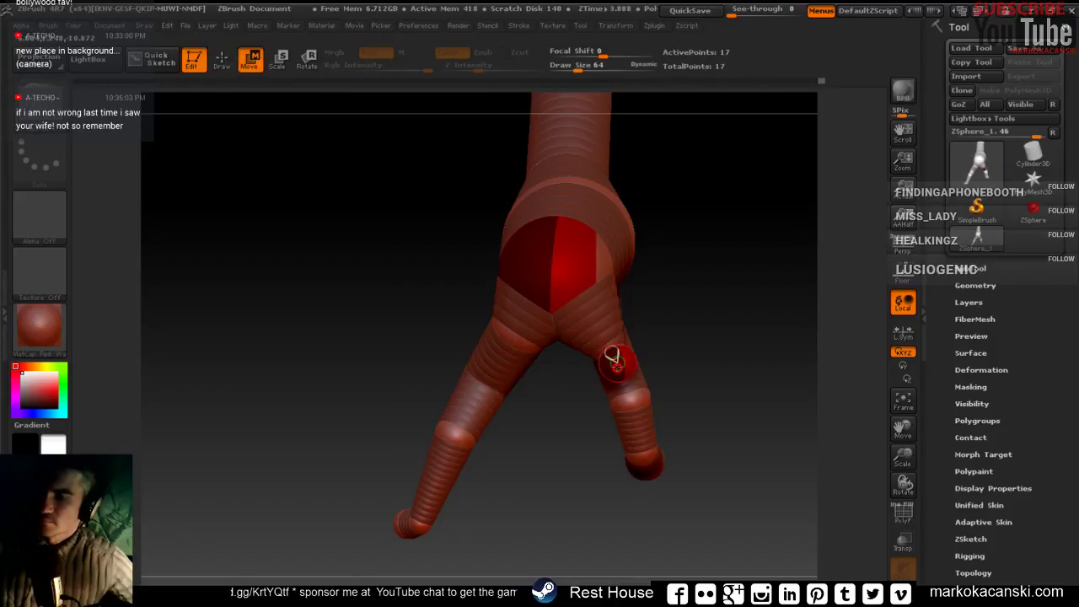
{"action": "mouse_move", "coordinate": [612, 360]}
{"action": "left_mouse_down"}
{"action": "mouse_move", "coordinate": [647, 445]}
{"action": "mouse_move", "coordinate": [744, 422]}
{"action": "mouse_move", "coordinate": [345, 92]}
{"action": "left_mouse_up"}
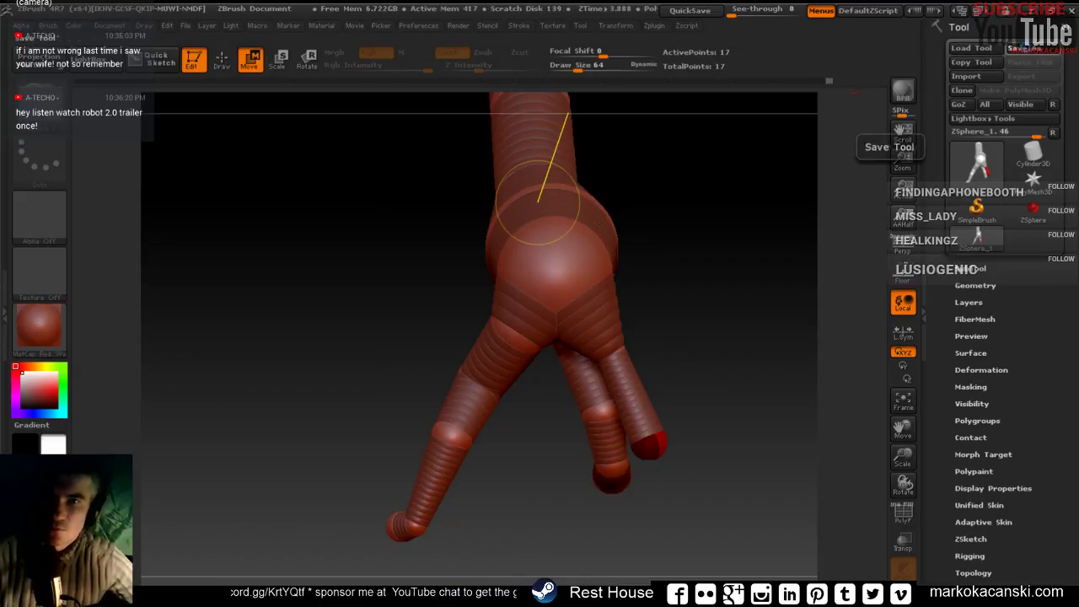
Use Tool > Save As to save the armature as 'monster' on the Desktop.
{"action": "left_click", "coordinate": [1023, 48]}
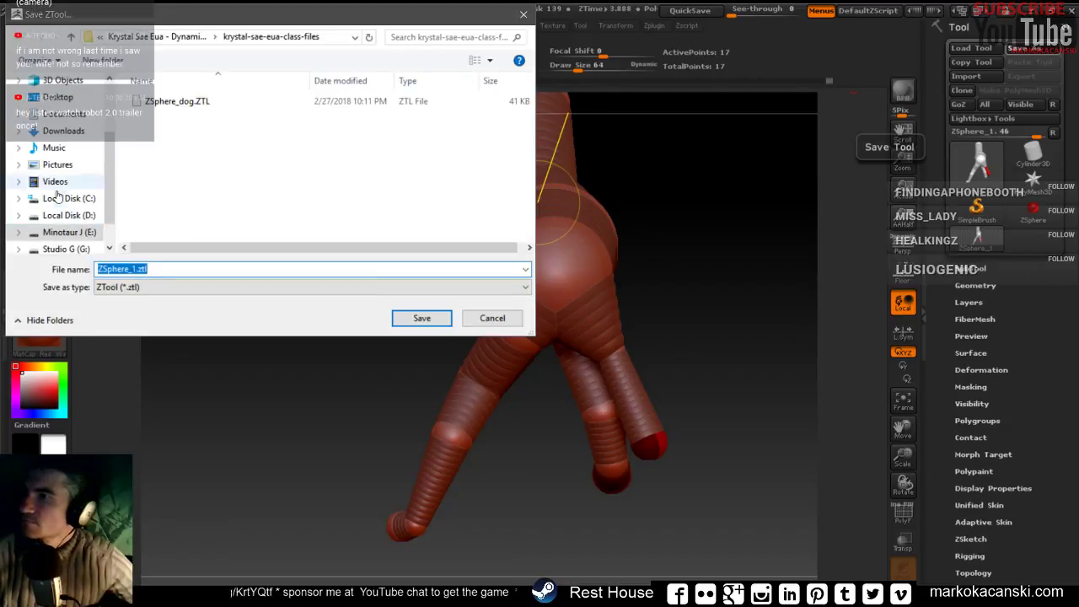
{"action": "scroll", "coordinate": [48, 126], "scroll_direction": "up", "scroll_amount": 1}
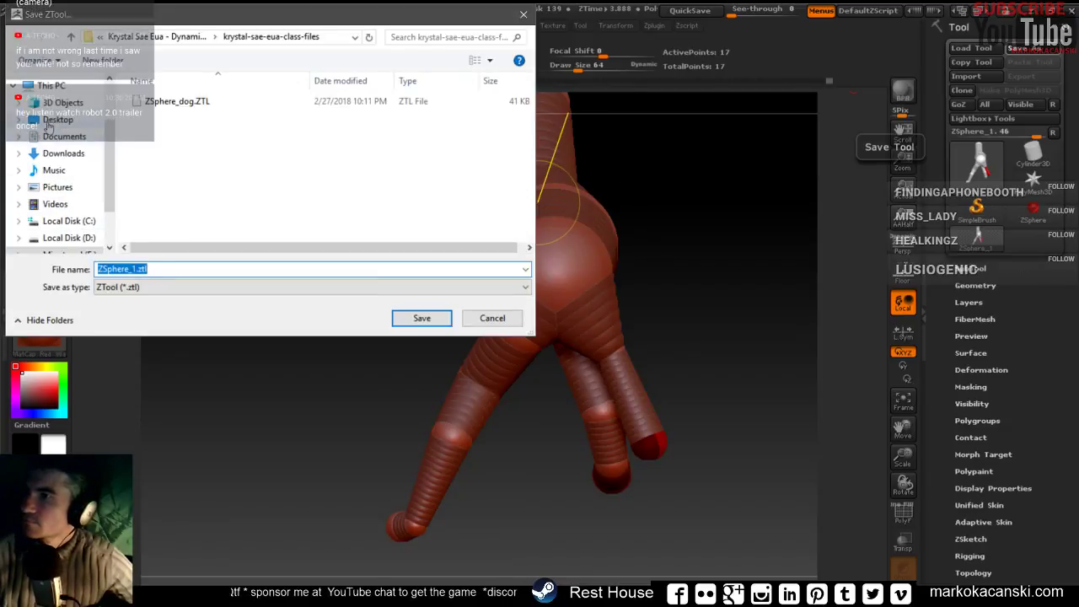
{"action": "left_click", "coordinate": [50, 121]}
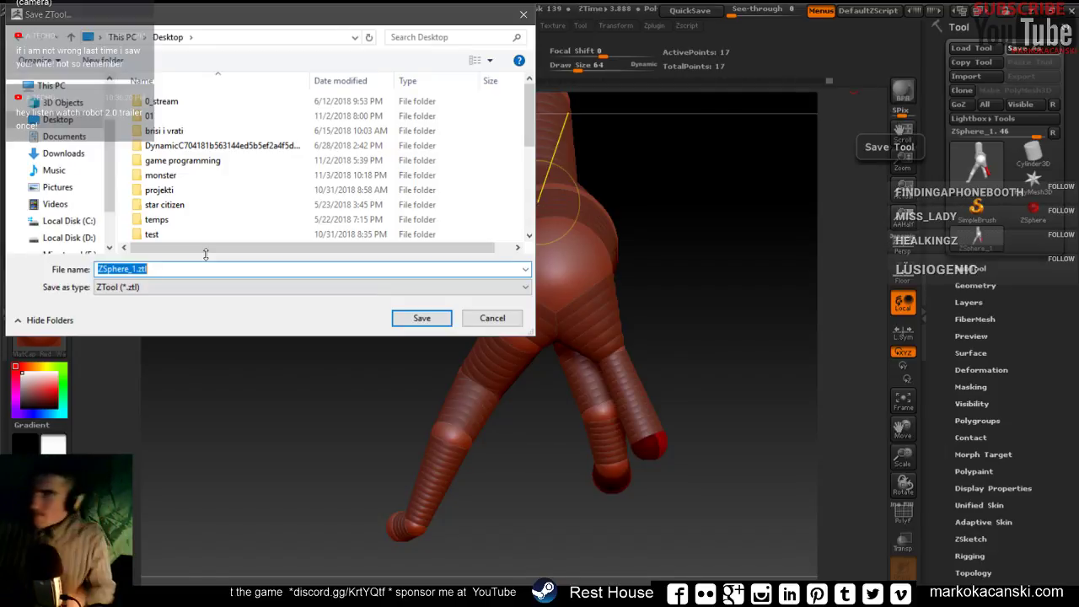
{"action": "type", "text": "m"}
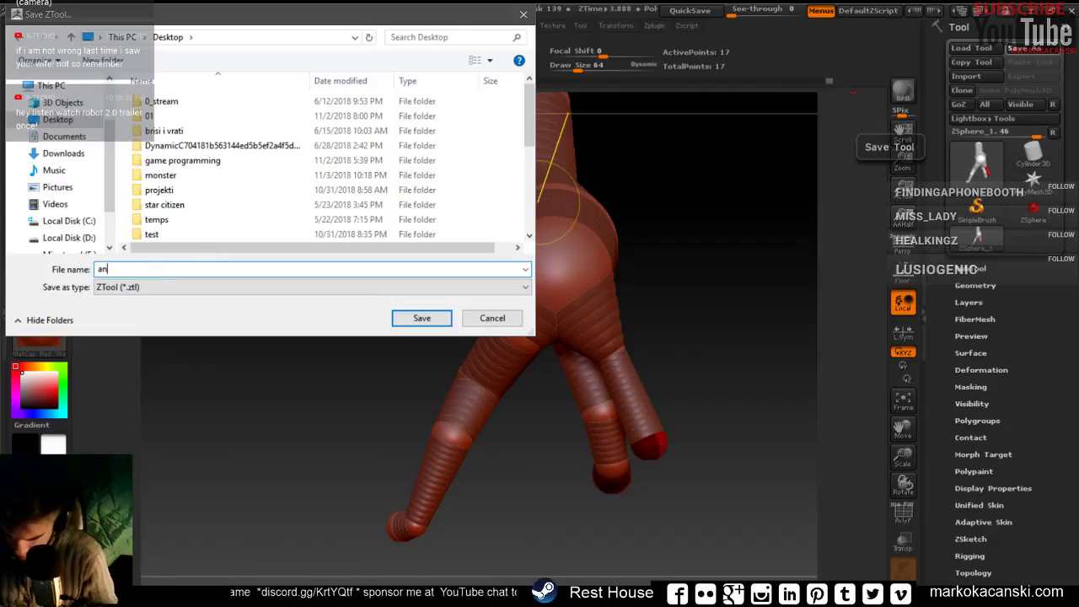
{"action": "type", "text": "onster"}
{"action": "key", "text": "Return"}
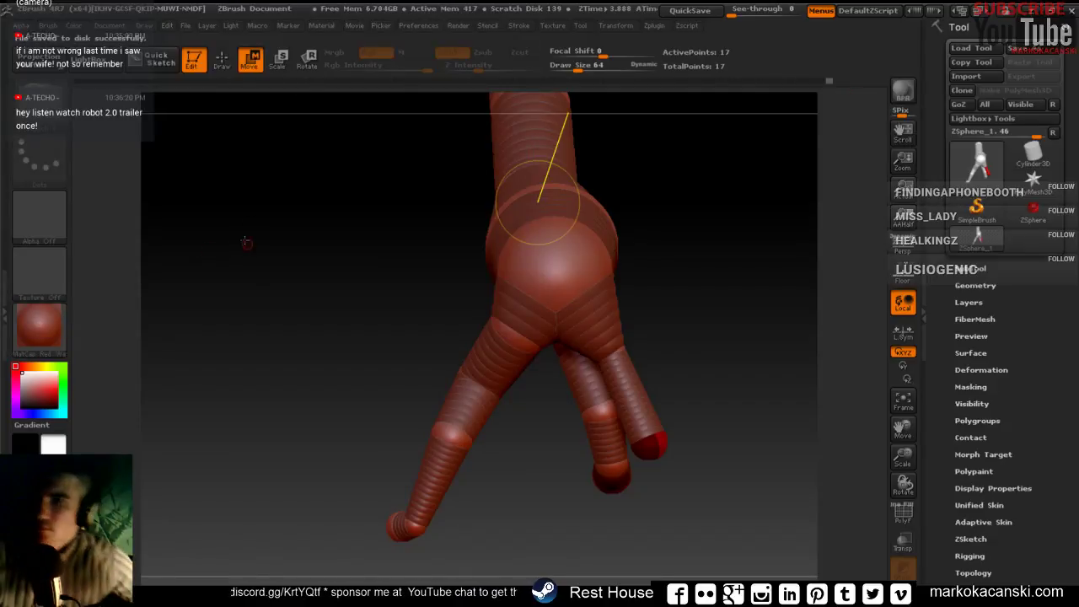
Scale the right shin ZSphere slightly thicker, then return to Draw mode for adding spheres.
{"action": "mouse_move", "coordinate": [529, 319]}
{"action": "left_mouse_down"}
{"action": "mouse_move", "coordinate": [625, 305]}
{"action": "mouse_move", "coordinate": [614, 354]}
{"action": "left_mouse_up"}
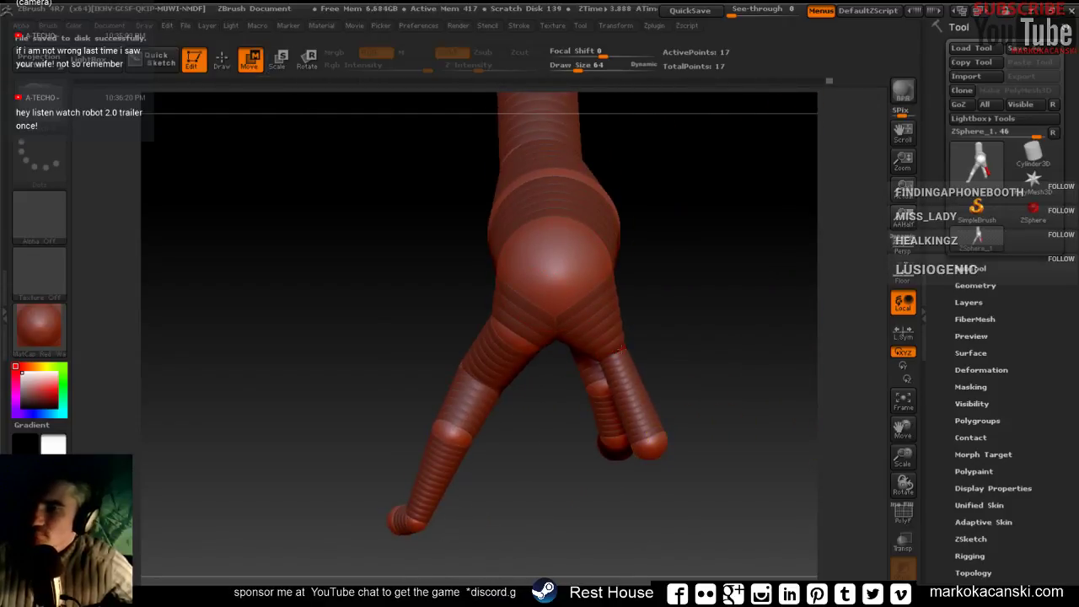
{"action": "left_click_drag", "start_coordinate": [621, 348], "coordinate": [645, 437]}
{"action": "left_click", "coordinate": [282, 59]}
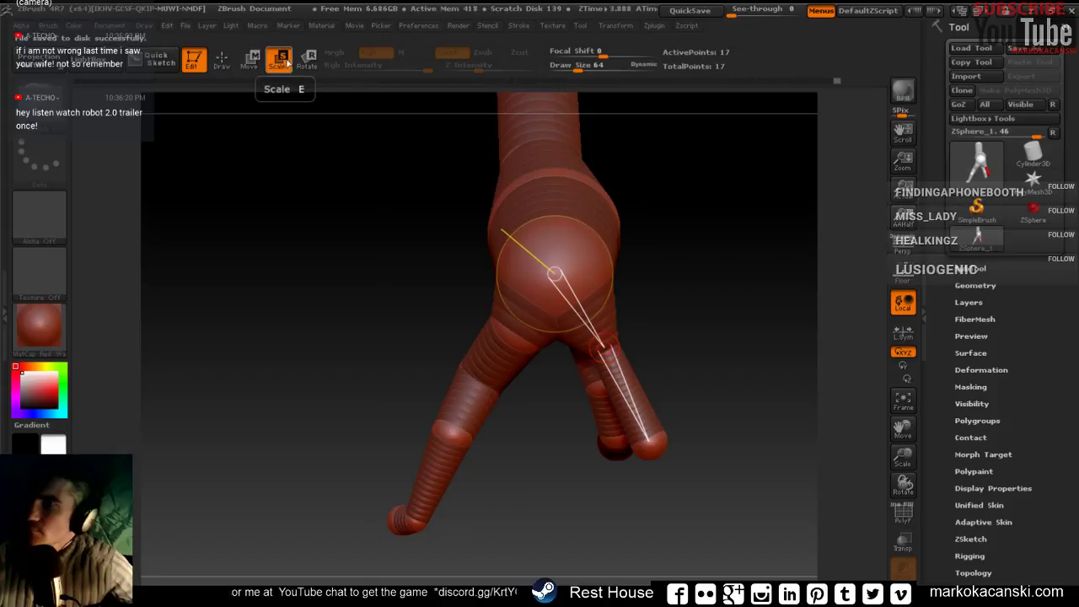
{"action": "left_click", "coordinate": [614, 349]}
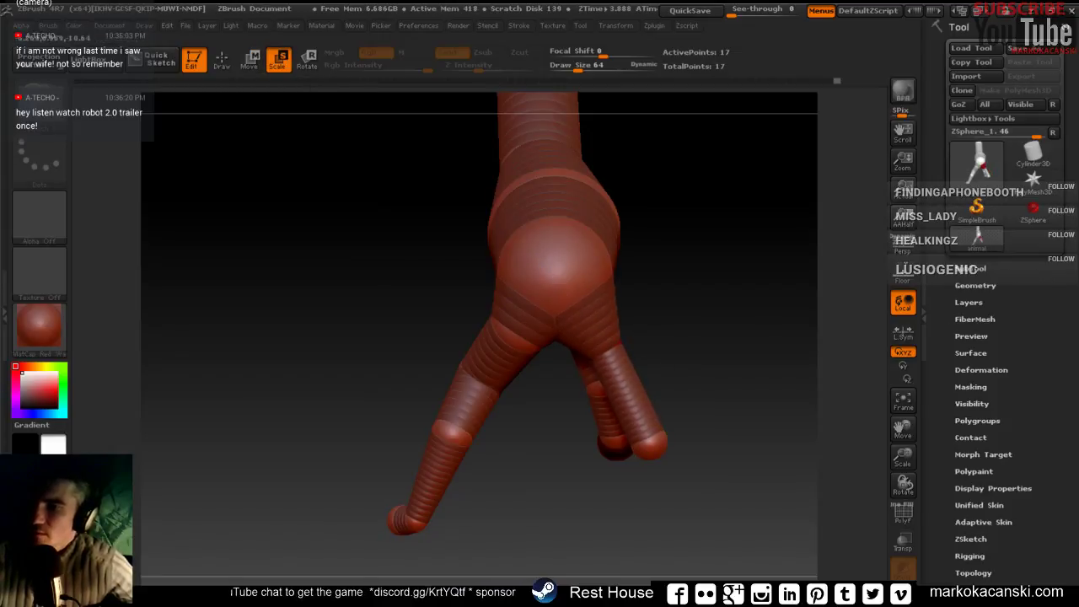
{"action": "left_click_drag", "start_coordinate": [750, 314], "coordinate": [540, 126]}
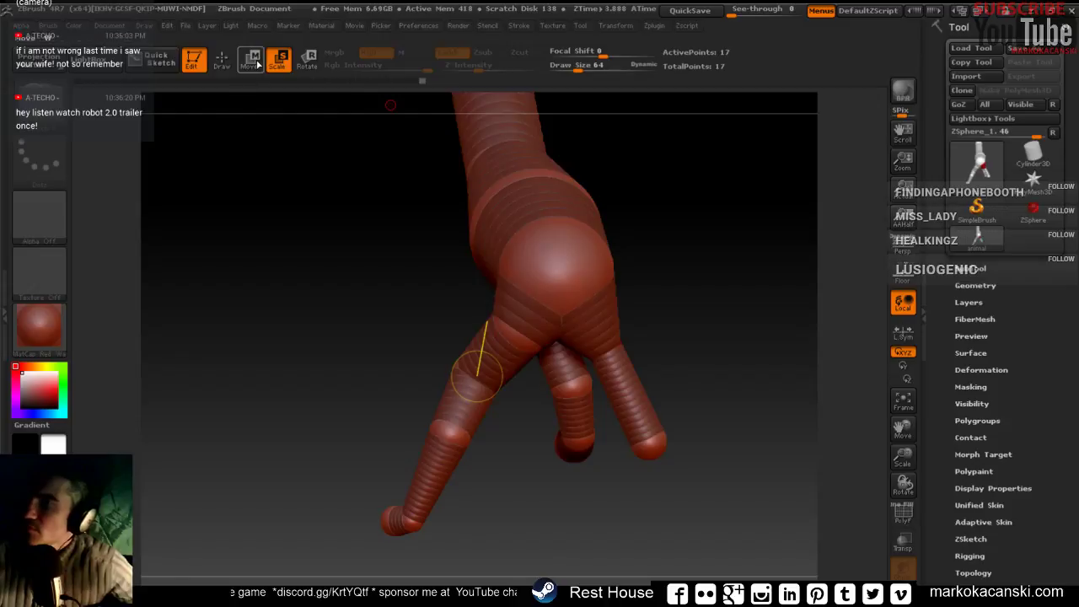
{"action": "left_click", "coordinate": [251, 59]}
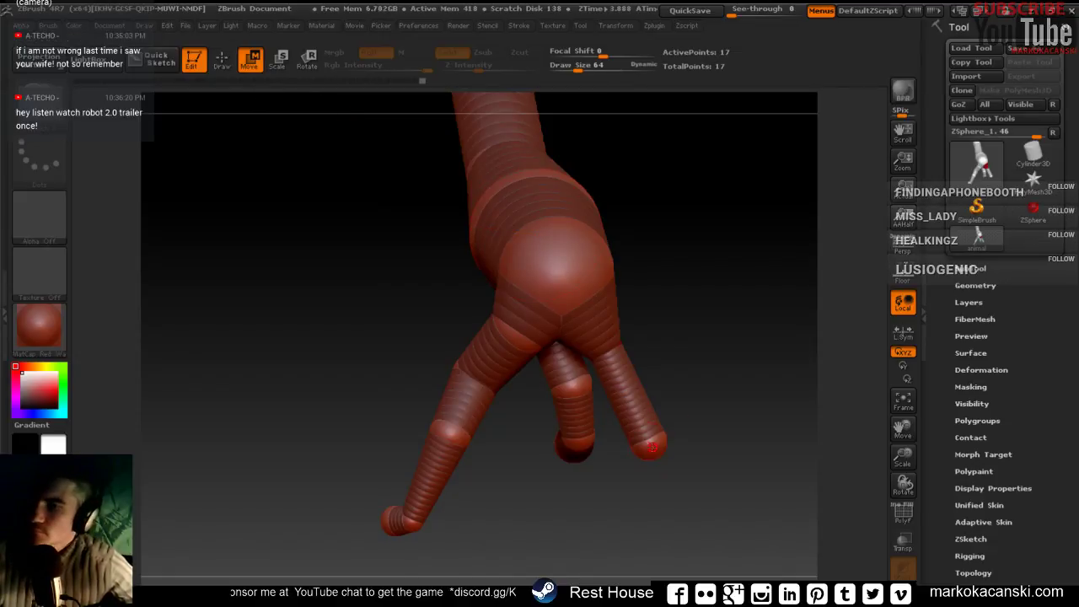
{"action": "left_click", "coordinate": [222, 59]}
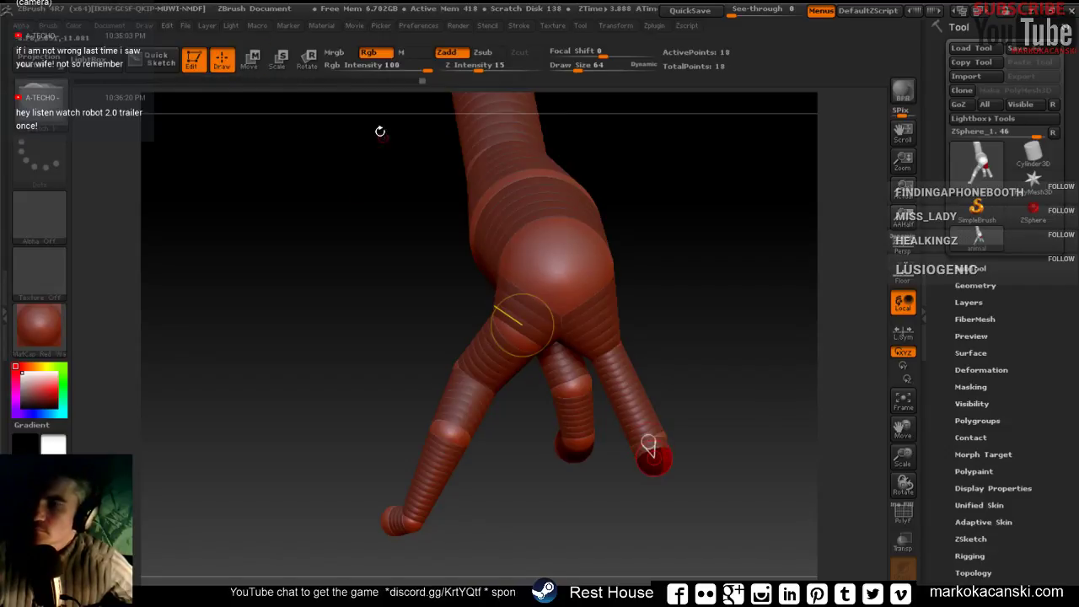
Lengthen the right leg's tip downward and pull a new tip sphere forward into a foot.
{"action": "key", "text": "w"}
{"action": "mouse_move", "coordinate": [651, 464]}
{"action": "left_mouse_down"}
{"action": "mouse_move", "coordinate": [673, 526]}
{"action": "mouse_move", "coordinate": [645, 459]}
{"action": "left_mouse_up"}
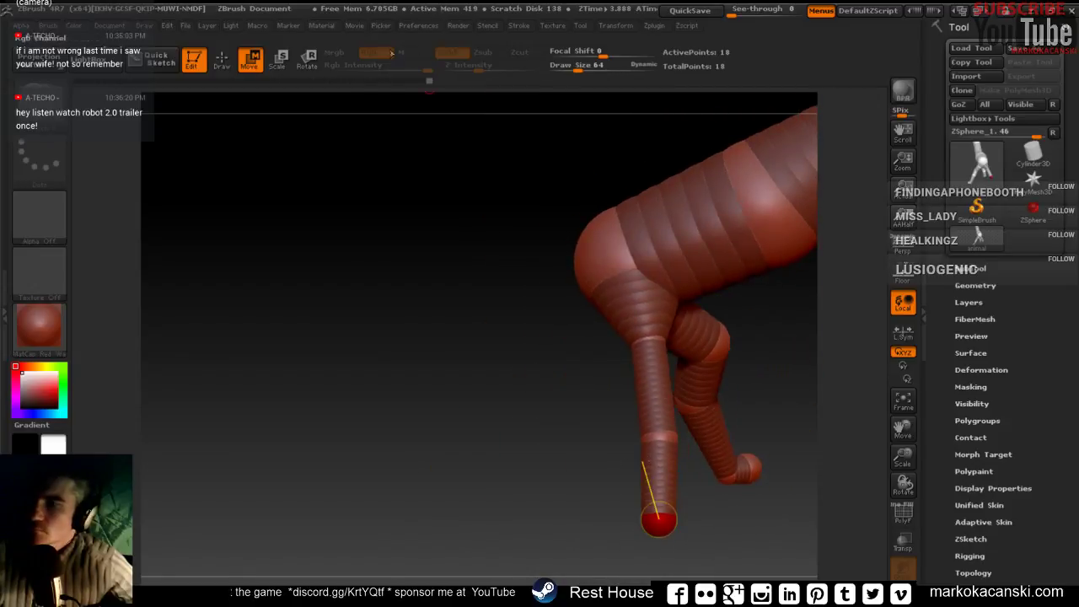
{"action": "left_click", "coordinate": [222, 59]}
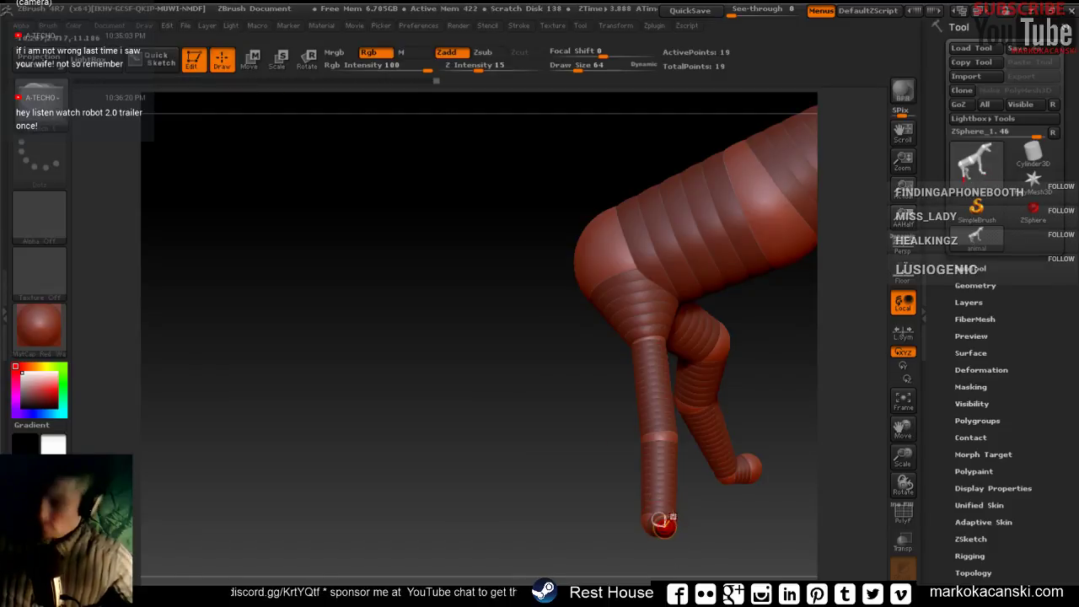
{"action": "key", "text": "w"}
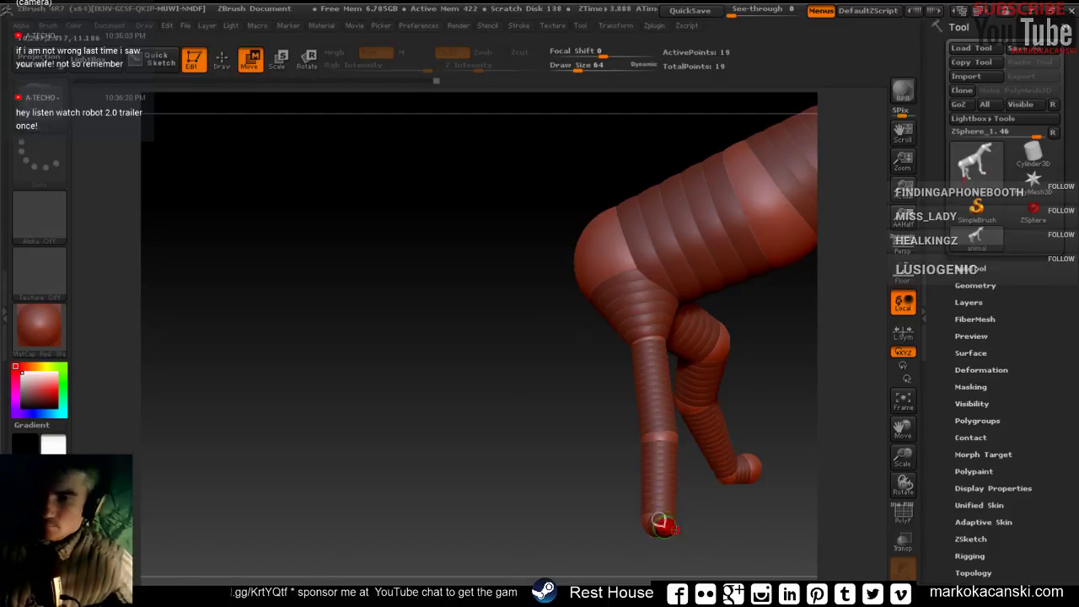
{"action": "mouse_move", "coordinate": [662, 526]}
{"action": "left_mouse_down"}
{"action": "mouse_move", "coordinate": [713, 522]}
{"action": "mouse_move", "coordinate": [774, 476]}
{"action": "mouse_move", "coordinate": [603, 419]}
{"action": "left_mouse_up"}
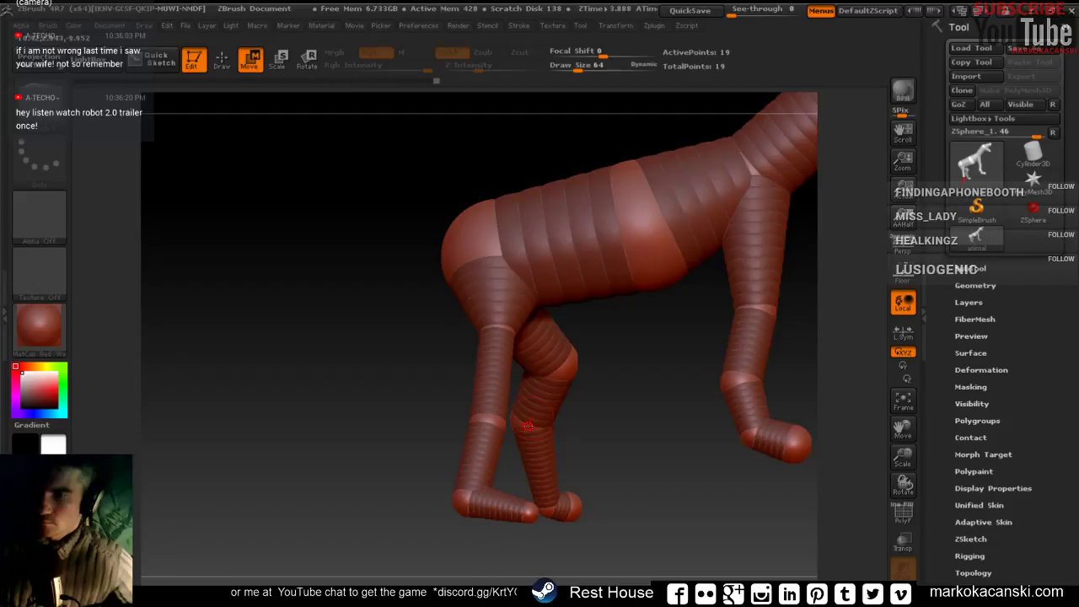
Pose the inner leg's foot sphere and scale the foot tip slightly smaller.
{"action": "left_click_drag", "start_coordinate": [544, 503], "coordinate": [518, 506]}
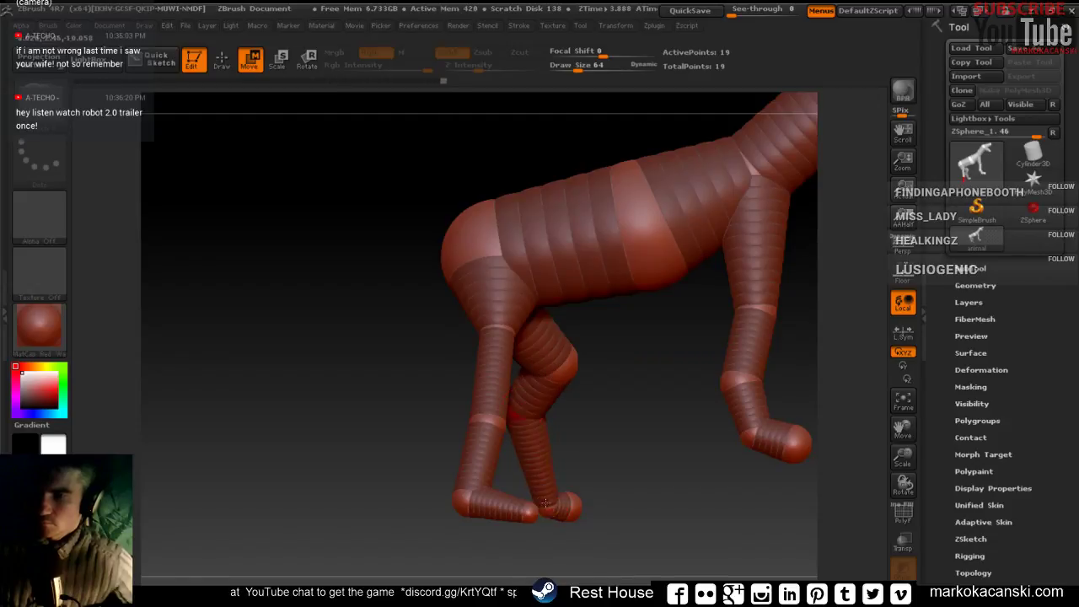
{"action": "mouse_move", "coordinate": [556, 539]}
{"action": "left_mouse_down"}
{"action": "mouse_move", "coordinate": [592, 533]}
{"action": "mouse_move", "coordinate": [582, 527]}
{"action": "left_mouse_up"}
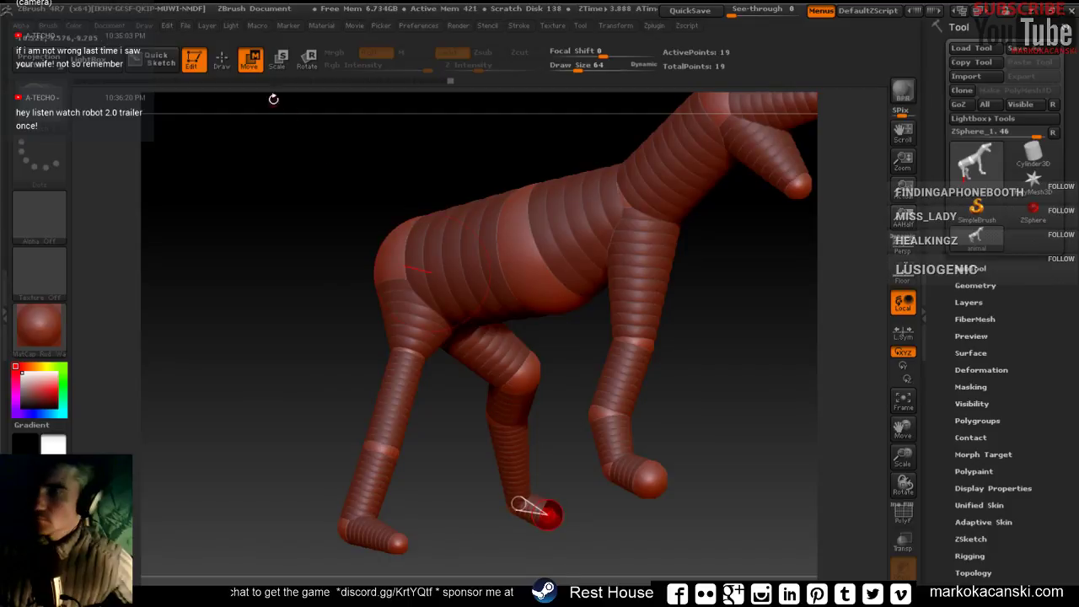
{"action": "key", "text": "e"}
{"action": "left_click_drag", "start_coordinate": [546, 514], "coordinate": [548, 506]}
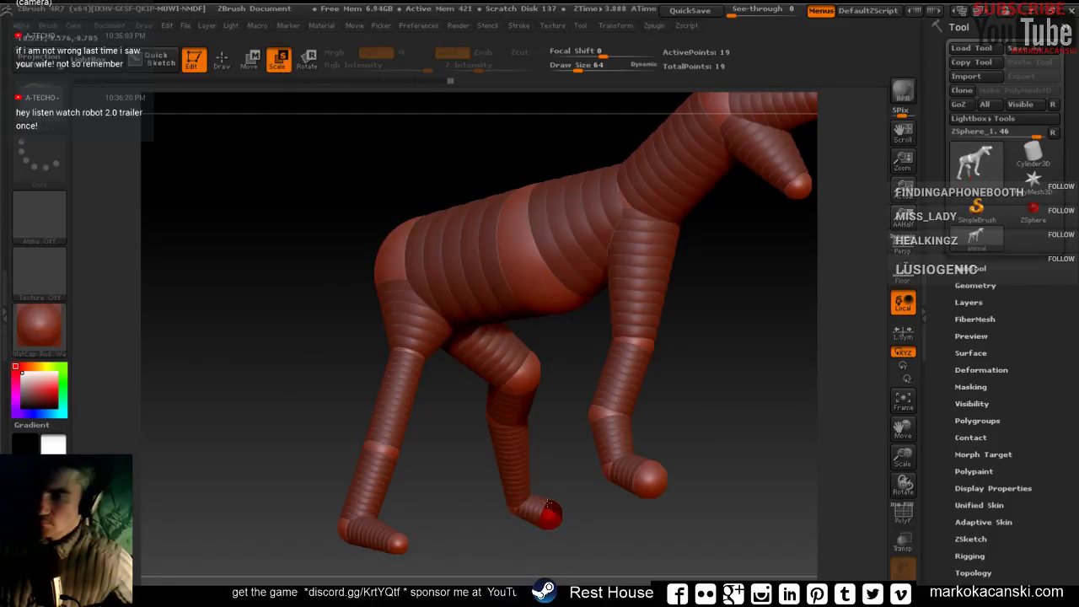
{"action": "left_click_drag", "start_coordinate": [539, 391], "coordinate": [660, 416]}
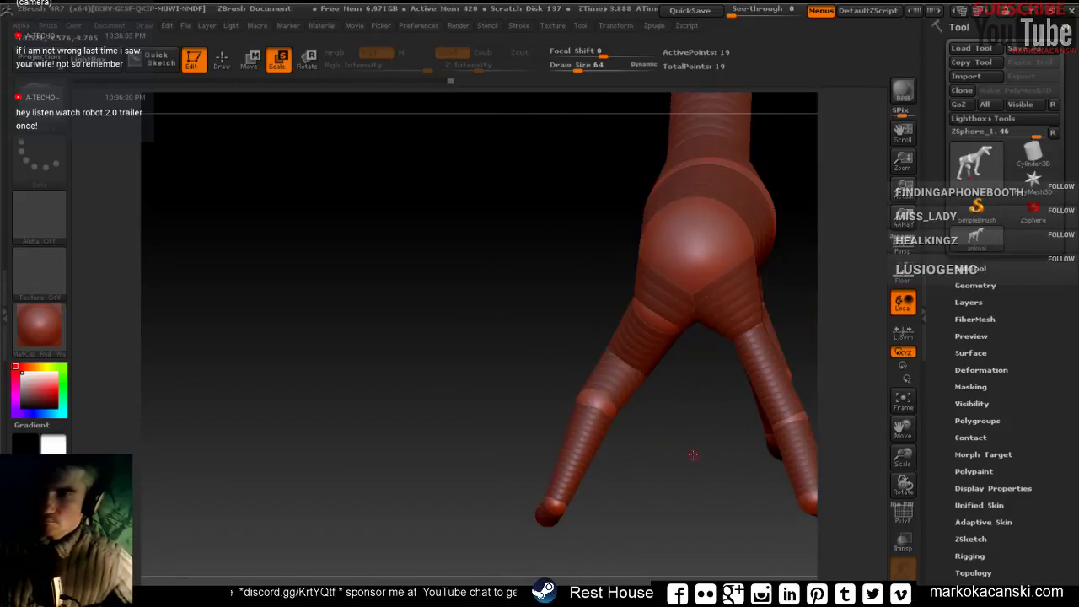
{"action": "mouse_move", "coordinate": [692, 455]}
{"action": "left_mouse_down"}
{"action": "mouse_move", "coordinate": [624, 296]}
{"action": "mouse_move", "coordinate": [658, 384]}
{"action": "left_mouse_up"}
{"action": "key", "text": "w"}
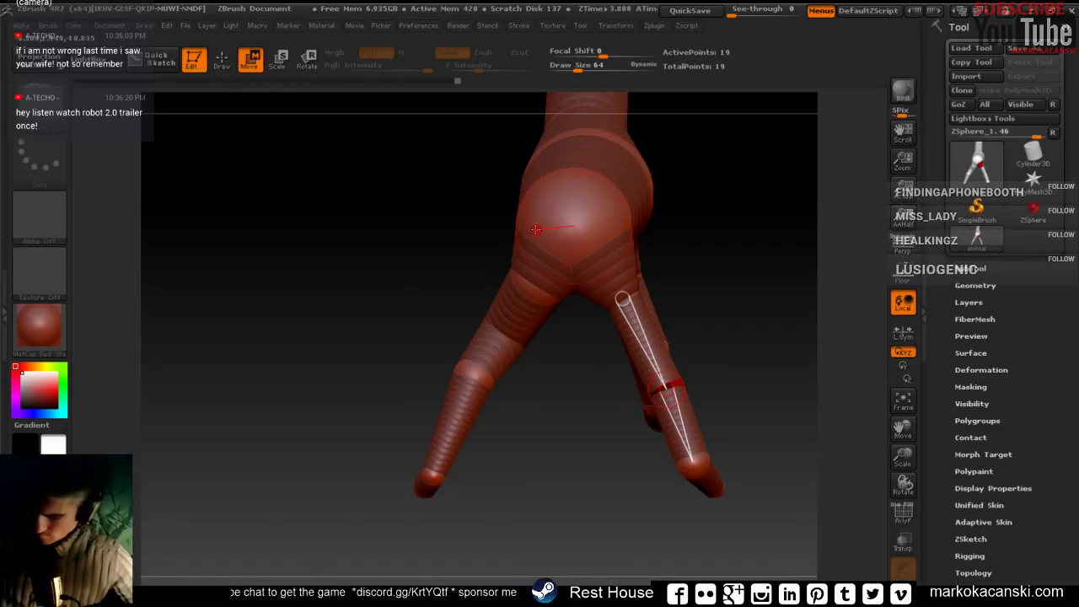
{"action": "left_click_drag", "start_coordinate": [679, 242], "coordinate": [587, 288]}
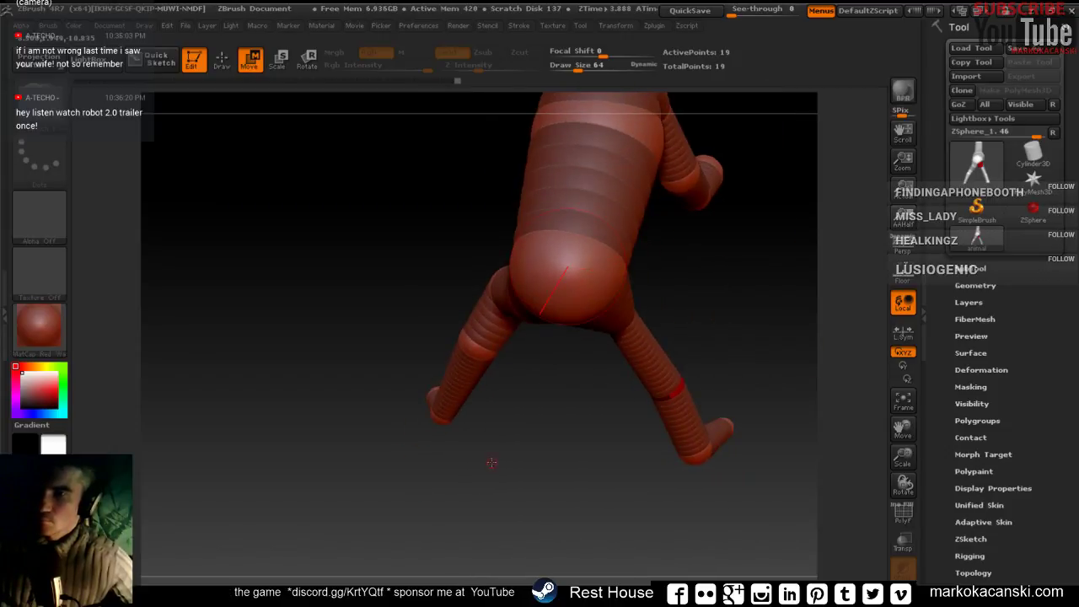
{"action": "left_click_drag", "start_coordinate": [491, 462], "coordinate": [537, 406]}
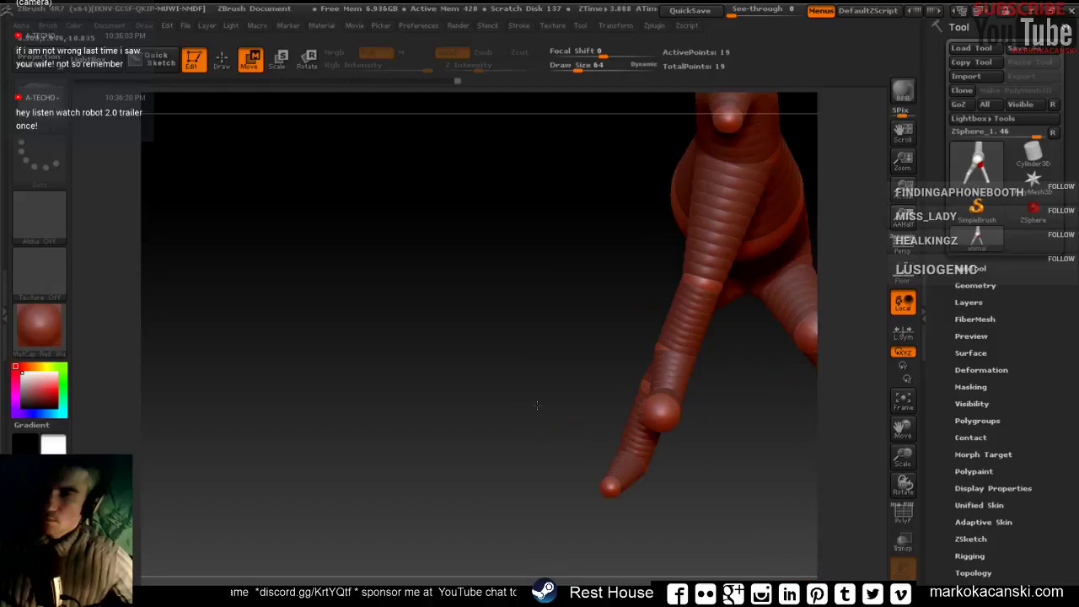
{"action": "mouse_move", "coordinate": [743, 372]}
{"action": "left_mouse_down"}
{"action": "mouse_move", "coordinate": [615, 335]}
{"action": "mouse_move", "coordinate": [574, 415]}
{"action": "mouse_move", "coordinate": [593, 340]}
{"action": "left_mouse_up"}
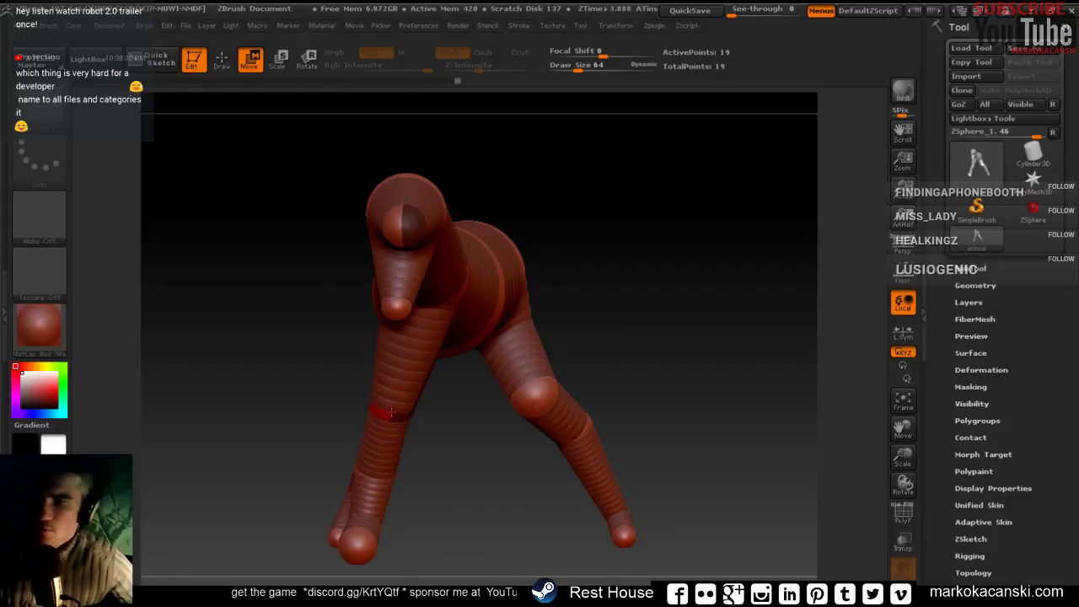
Bend the left leg into a knee and undo the ear chain on the head.
{"action": "left_click_drag", "start_coordinate": [393, 419], "coordinate": [327, 357]}
{"action": "mouse_move", "coordinate": [404, 472]}
{"action": "left_mouse_down"}
{"action": "mouse_move", "coordinate": [451, 481]}
{"action": "mouse_move", "coordinate": [432, 458]}
{"action": "left_mouse_up"}
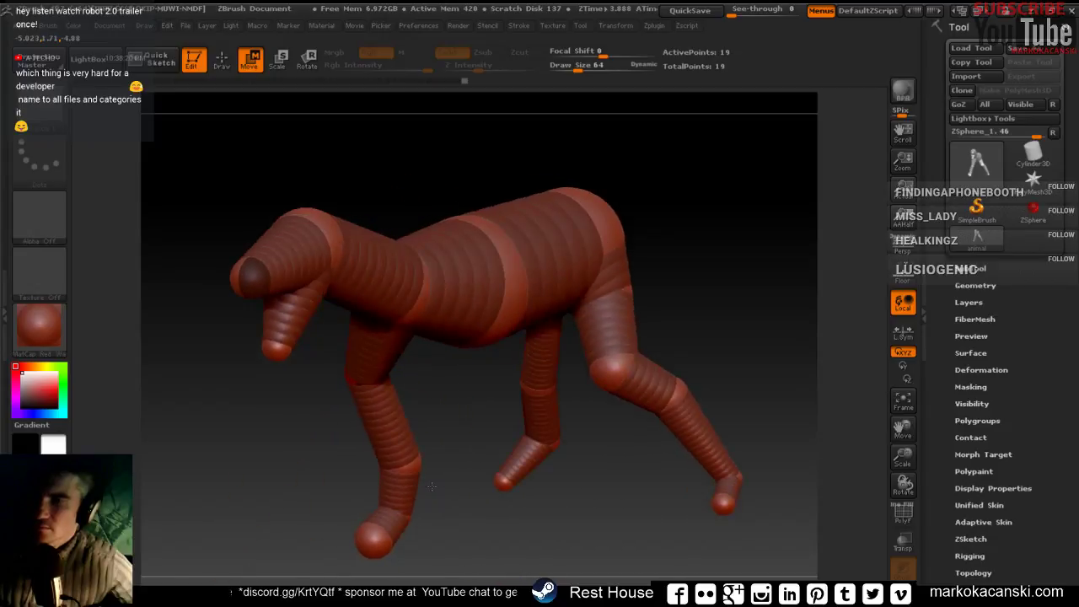
{"action": "left_click", "coordinate": [221, 59]}
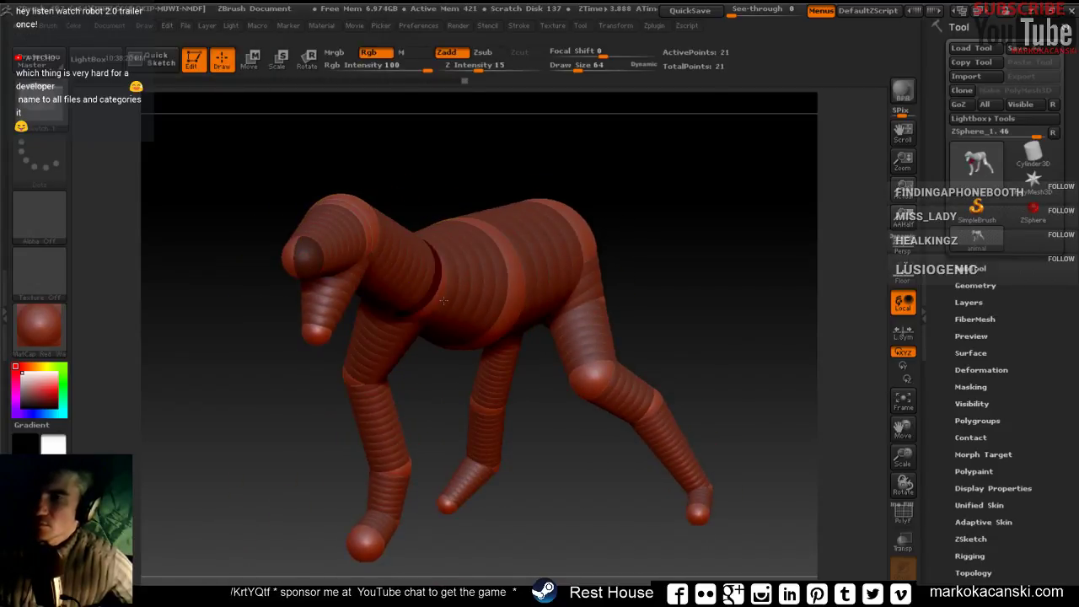
{"action": "left_click_drag", "start_coordinate": [536, 458], "coordinate": [560, 454]}
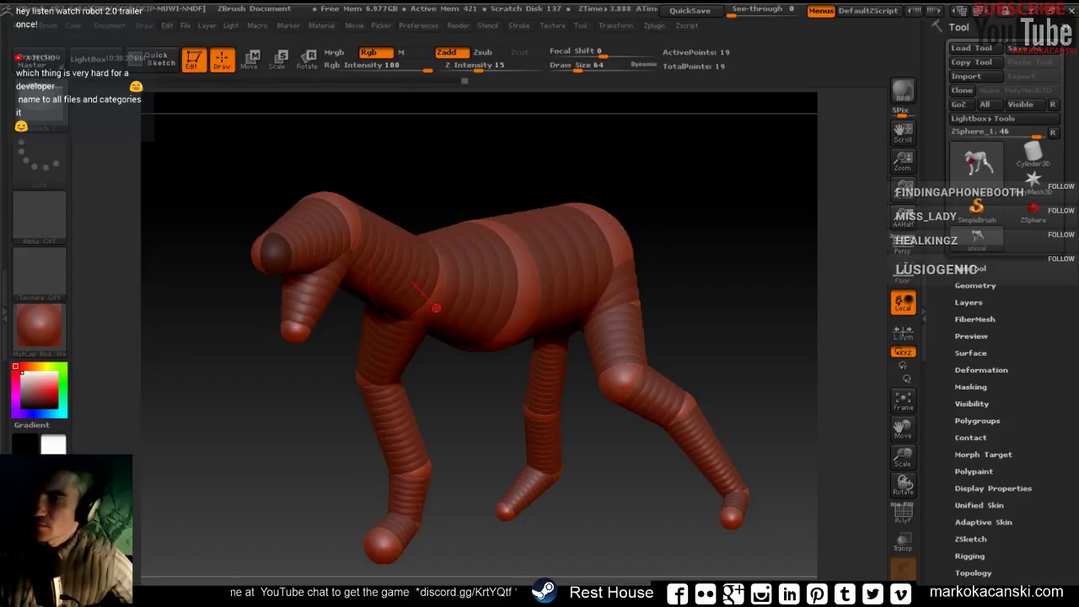
{"action": "key", "text": "ctrl+z"}
{"action": "key", "text": "ctrl+z"}
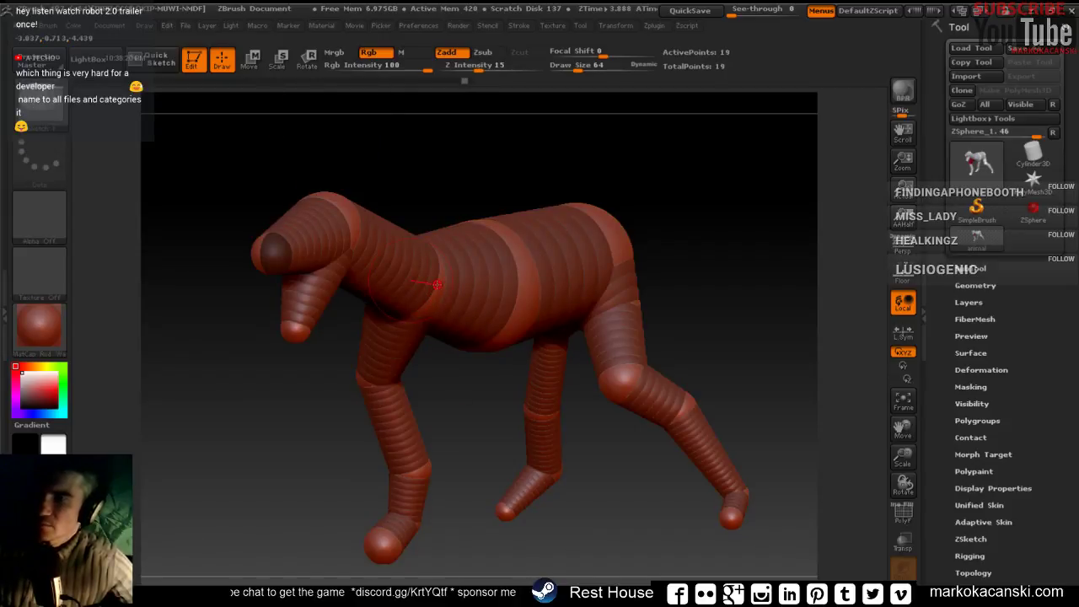
{"action": "key", "text": "ctrl+shift+z"}
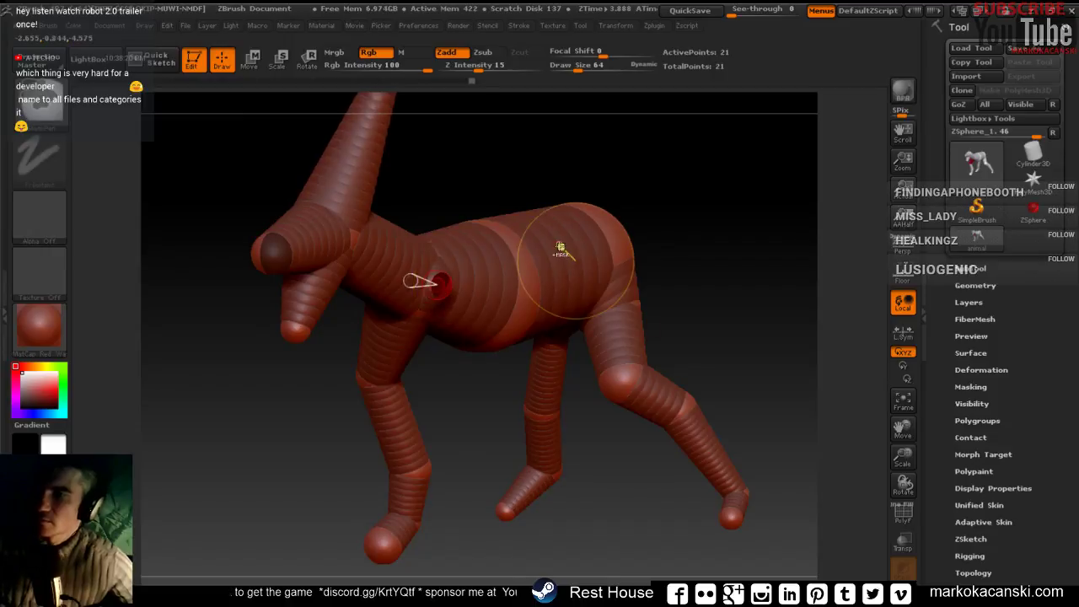
{"action": "key", "text": "ctrl+z"}
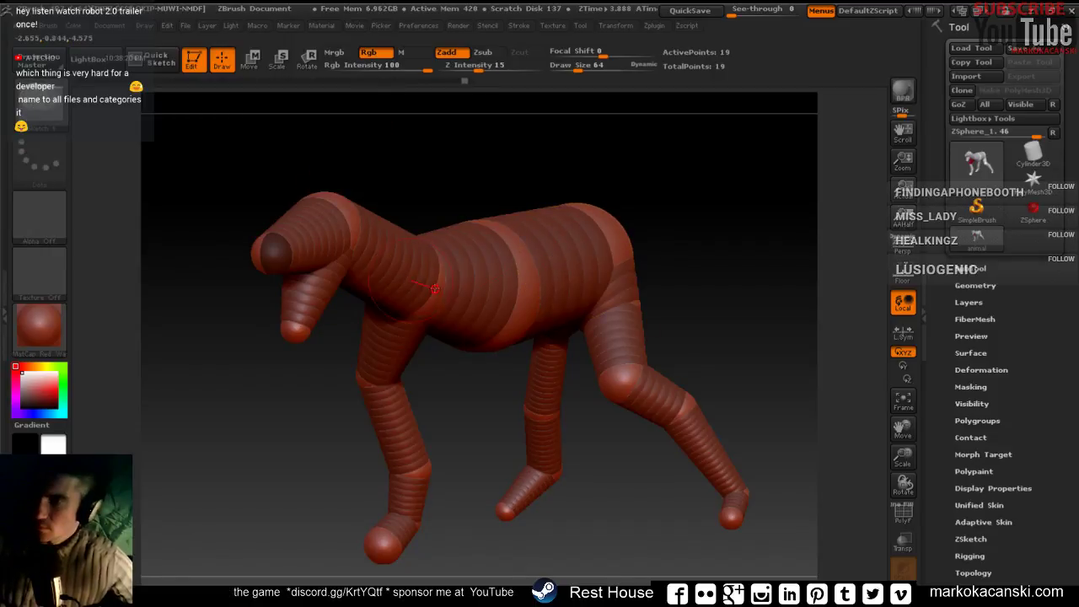
Pull the chest ZSphere down into a short point, checking it from front and side.
{"action": "key", "text": "w"}
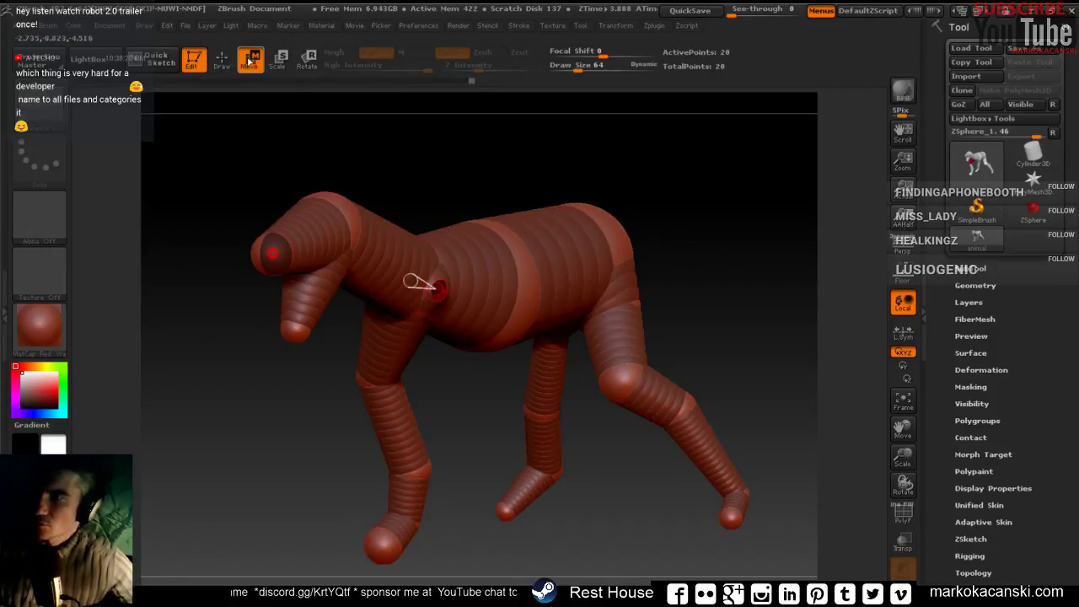
{"action": "left_click_drag", "start_coordinate": [435, 288], "coordinate": [494, 354]}
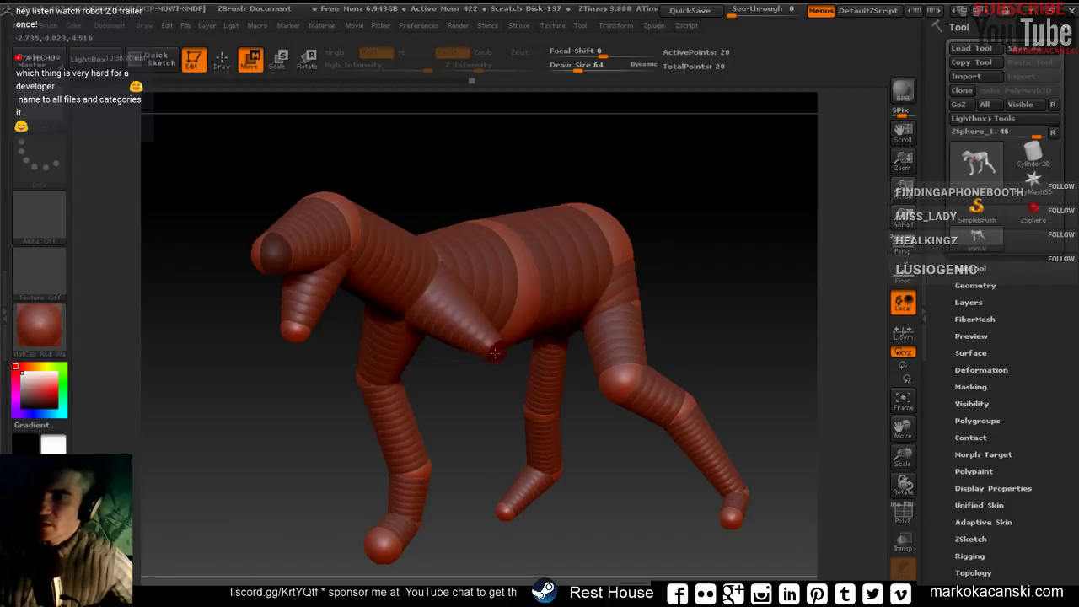
{"action": "mouse_move", "coordinate": [704, 319]}
{"action": "left_mouse_down"}
{"action": "mouse_move", "coordinate": [579, 283]}
{"action": "mouse_move", "coordinate": [590, 380]}
{"action": "mouse_move", "coordinate": [537, 299]}
{"action": "left_mouse_up"}
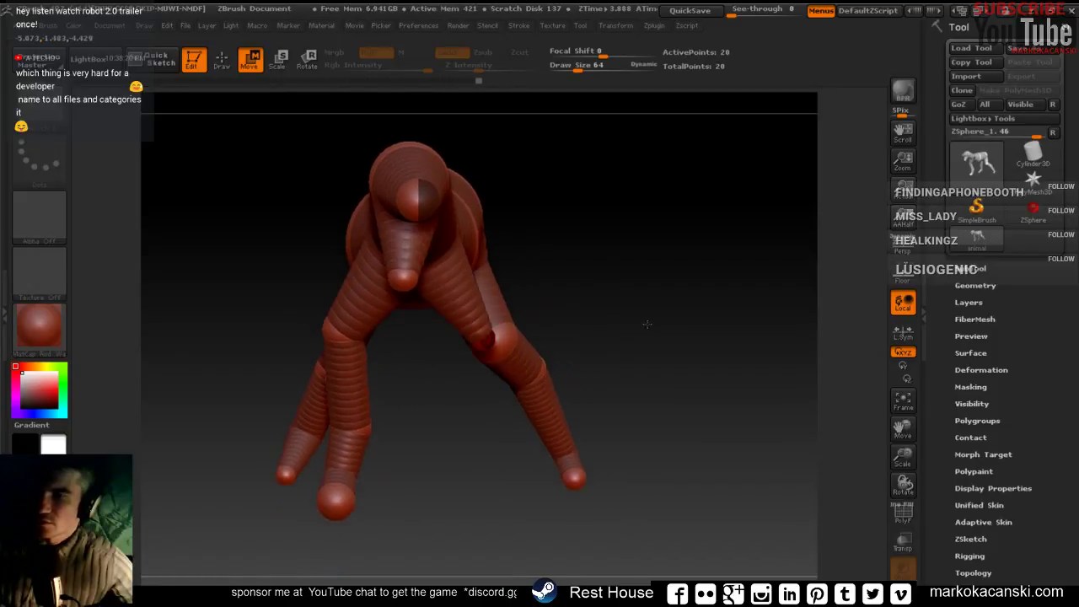
{"action": "mouse_move", "coordinate": [590, 270]}
{"action": "left_mouse_down"}
{"action": "mouse_move", "coordinate": [640, 311]}
{"action": "mouse_move", "coordinate": [590, 321]}
{"action": "left_mouse_up"}
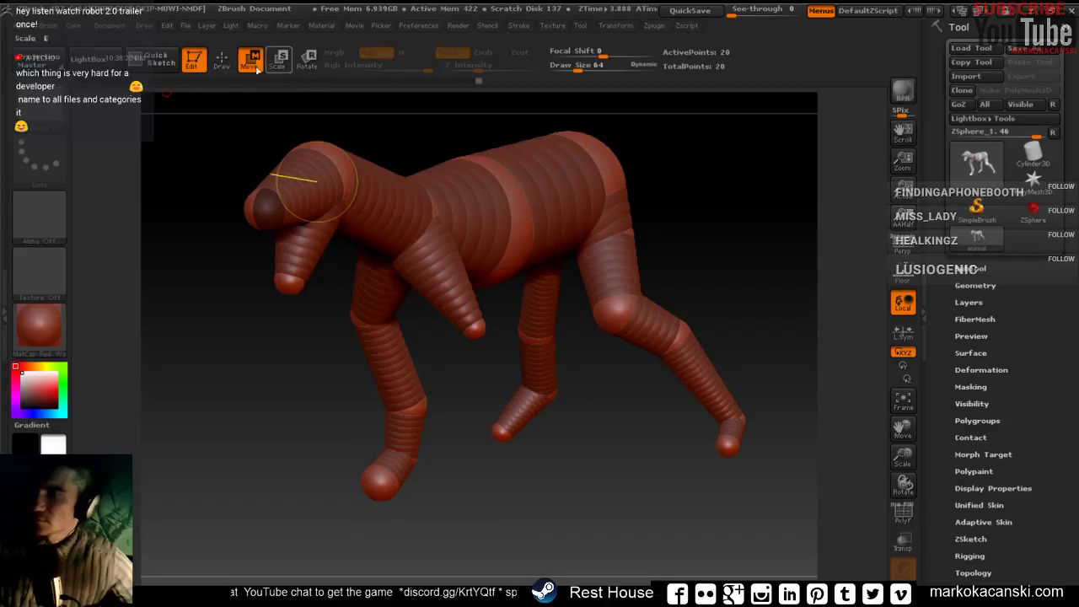
Pull the front leg tip down, then lower the knee and straighten the lower leg.
{"action": "left_click", "coordinate": [222, 59]}
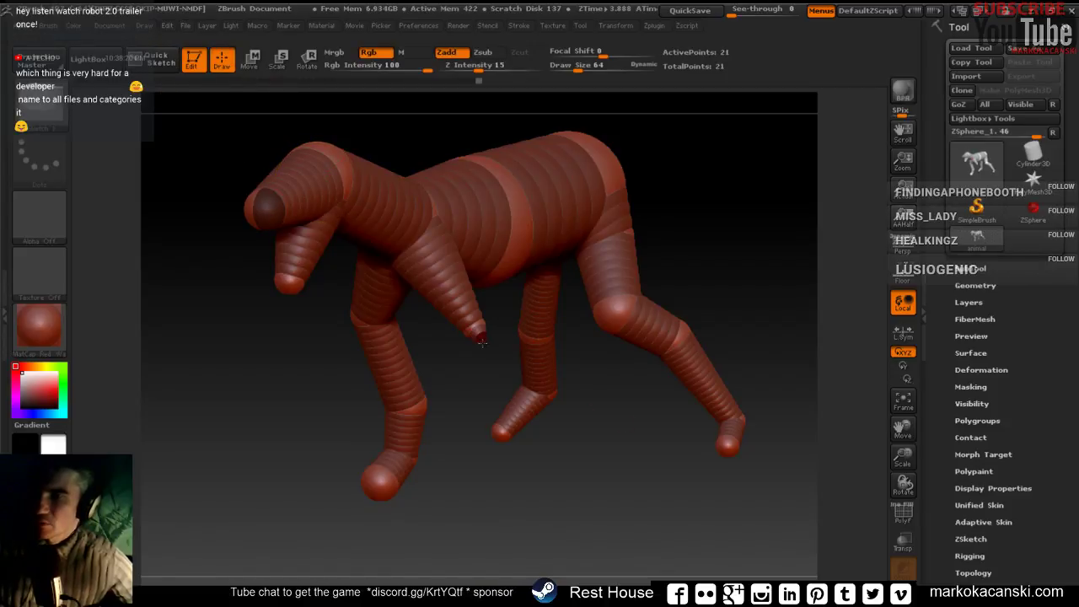
{"action": "key", "text": "w"}
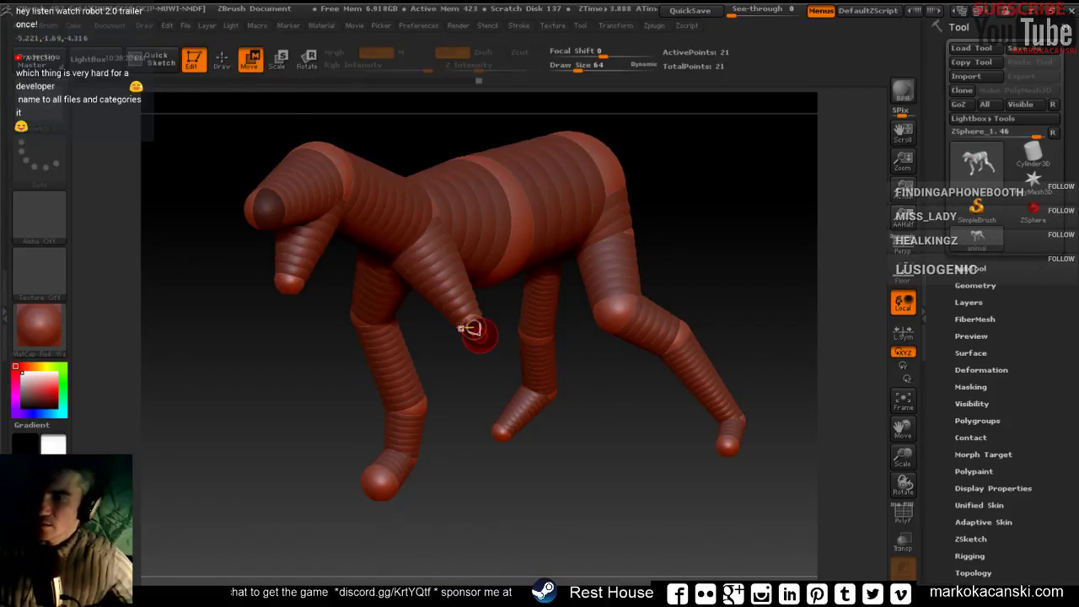
{"action": "left_click_drag", "start_coordinate": [480, 350], "coordinate": [503, 403]}
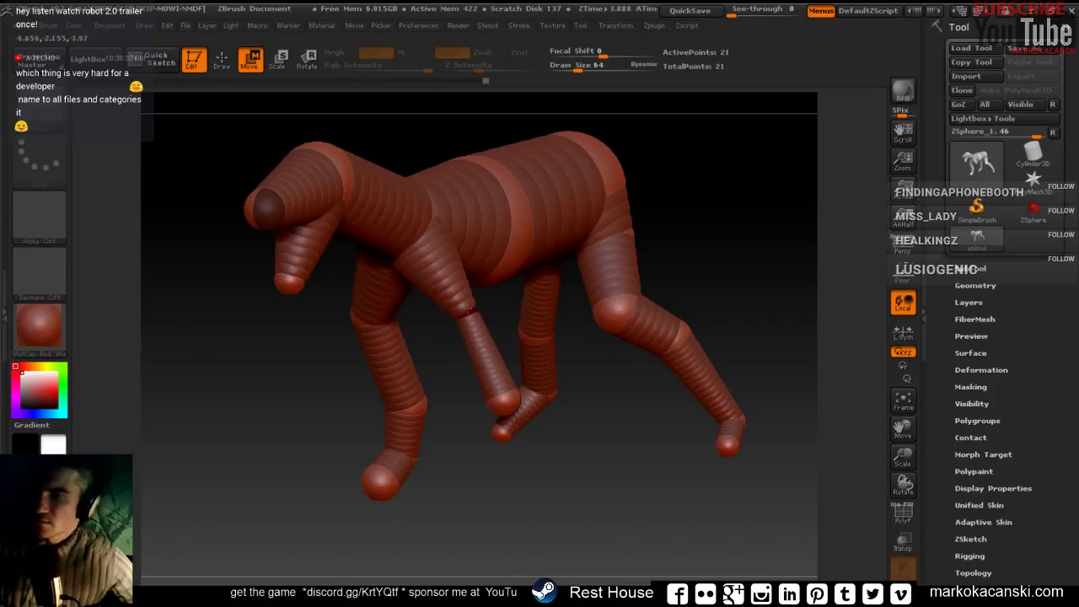
{"action": "left_click_drag", "start_coordinate": [818, 262], "coordinate": [773, 284]}
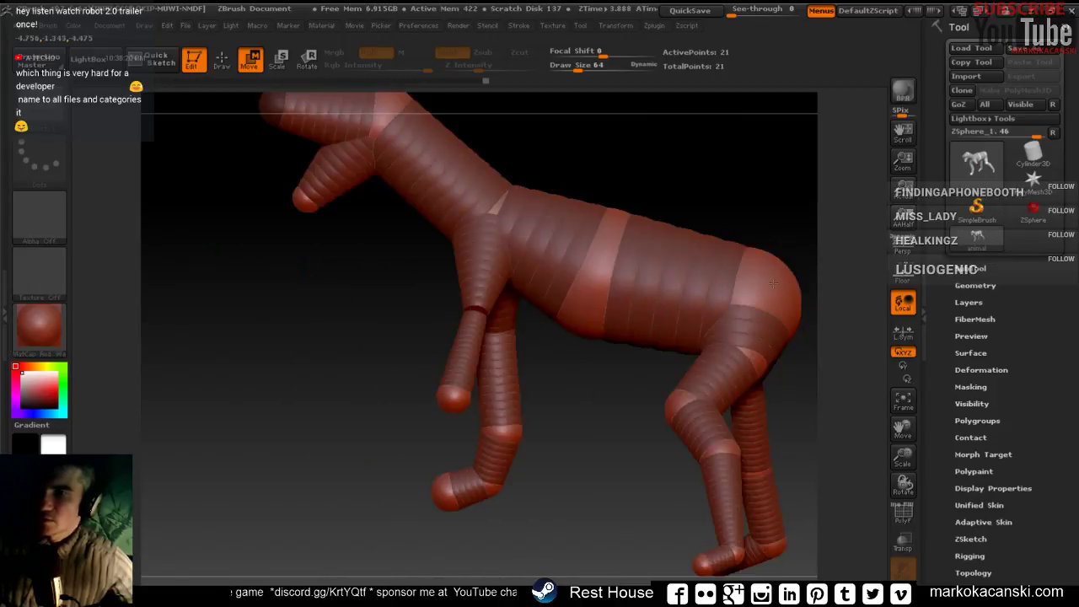
{"action": "left_click_drag", "start_coordinate": [516, 295], "coordinate": [519, 444]}
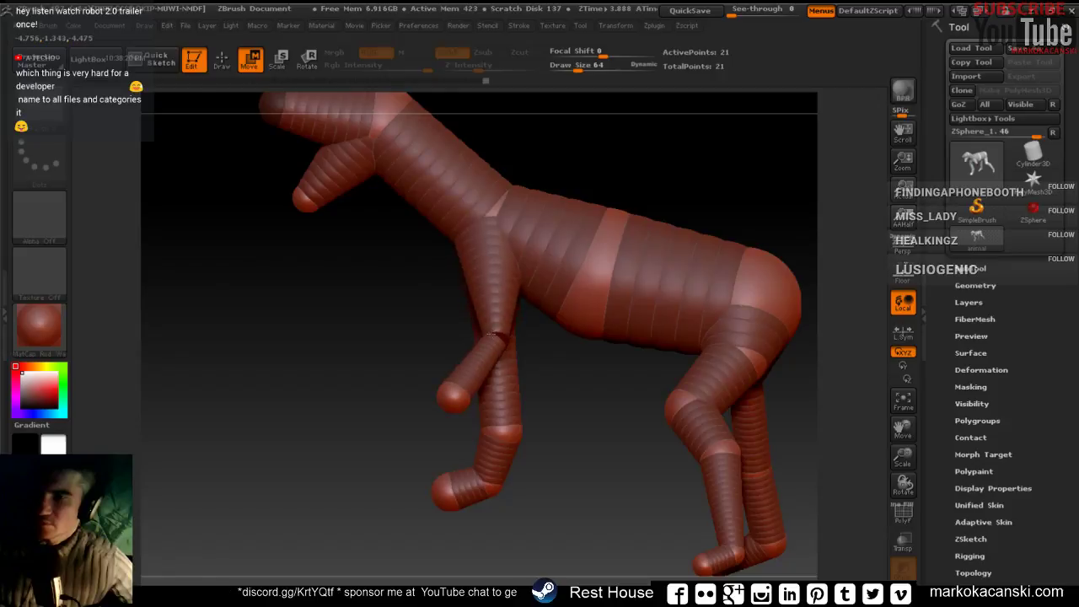
{"action": "left_click_drag", "start_coordinate": [463, 403], "coordinate": [497, 442]}
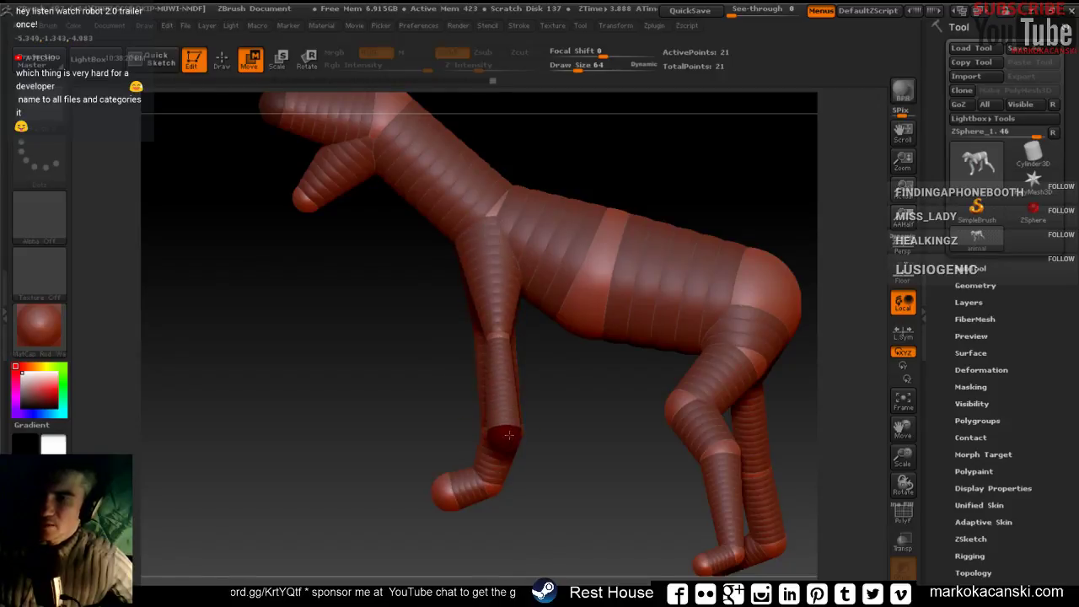
{"action": "mouse_move", "coordinate": [548, 498]}
{"action": "left_mouse_down"}
{"action": "mouse_move", "coordinate": [612, 498]}
{"action": "mouse_move", "coordinate": [627, 310]}
{"action": "mouse_move", "coordinate": [541, 411]}
{"action": "left_mouse_up"}
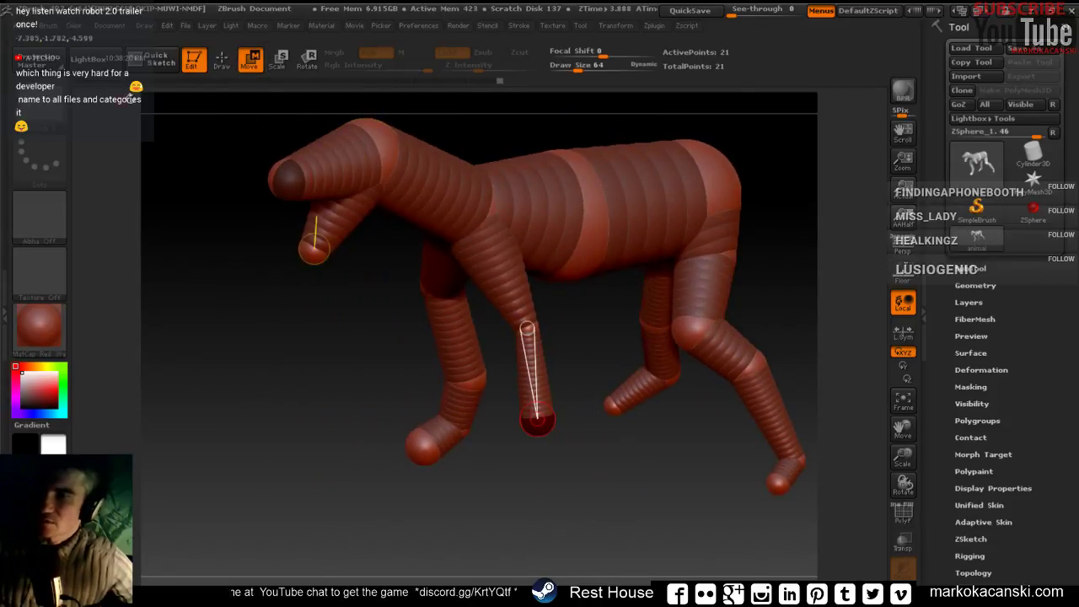
Add two ZSpheres at the front leg's end and point the new foot forward.
{"action": "left_click", "coordinate": [222, 59]}
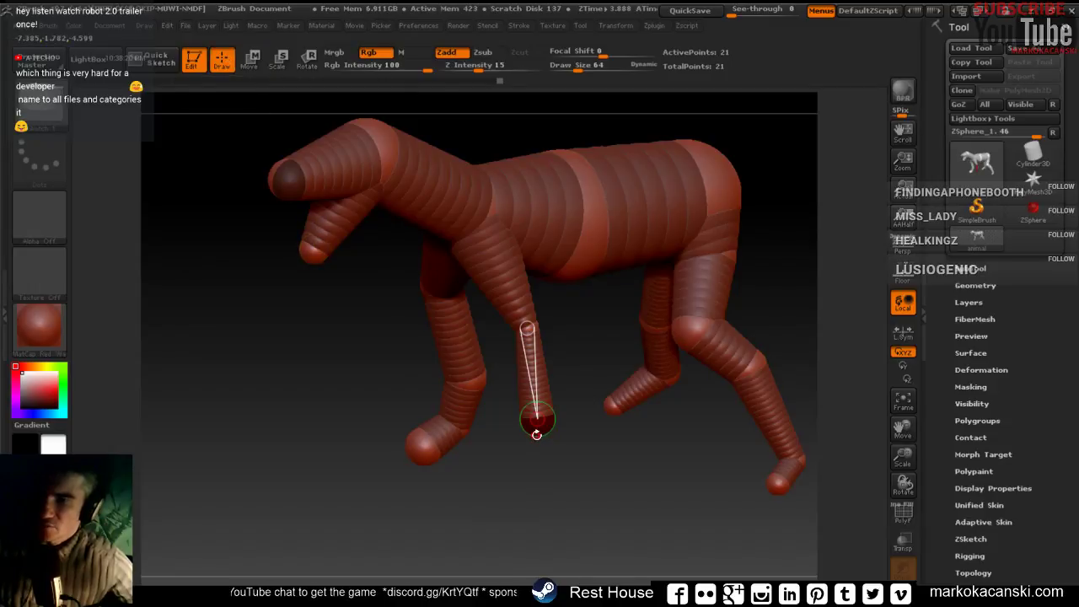
{"action": "left_click_drag", "start_coordinate": [537, 419], "coordinate": [495, 488]}
{"action": "key", "text": "w"}
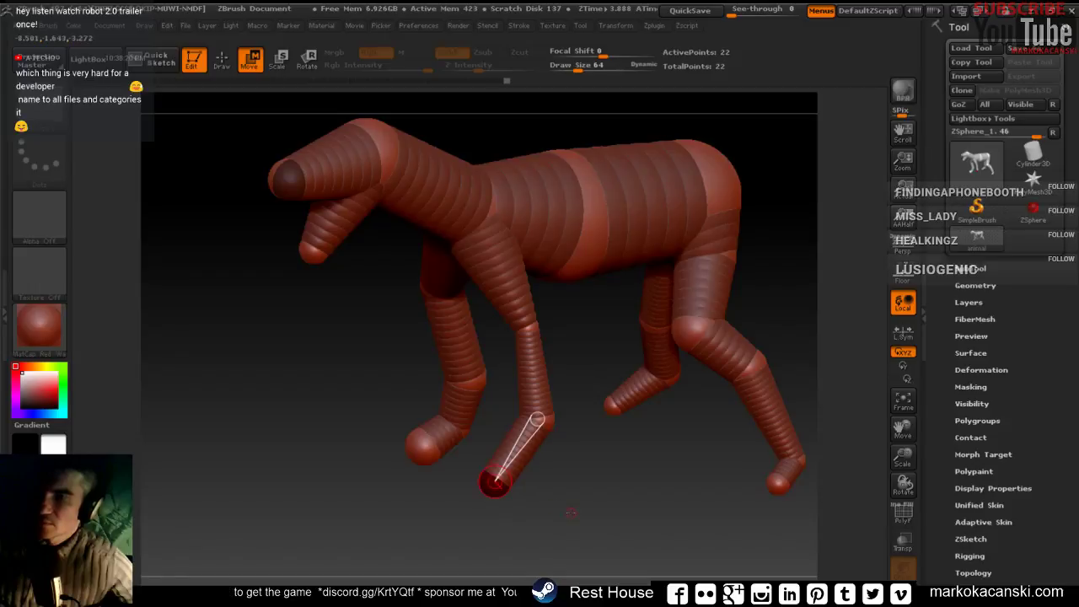
{"action": "left_click_drag", "start_coordinate": [571, 511], "coordinate": [556, 510]}
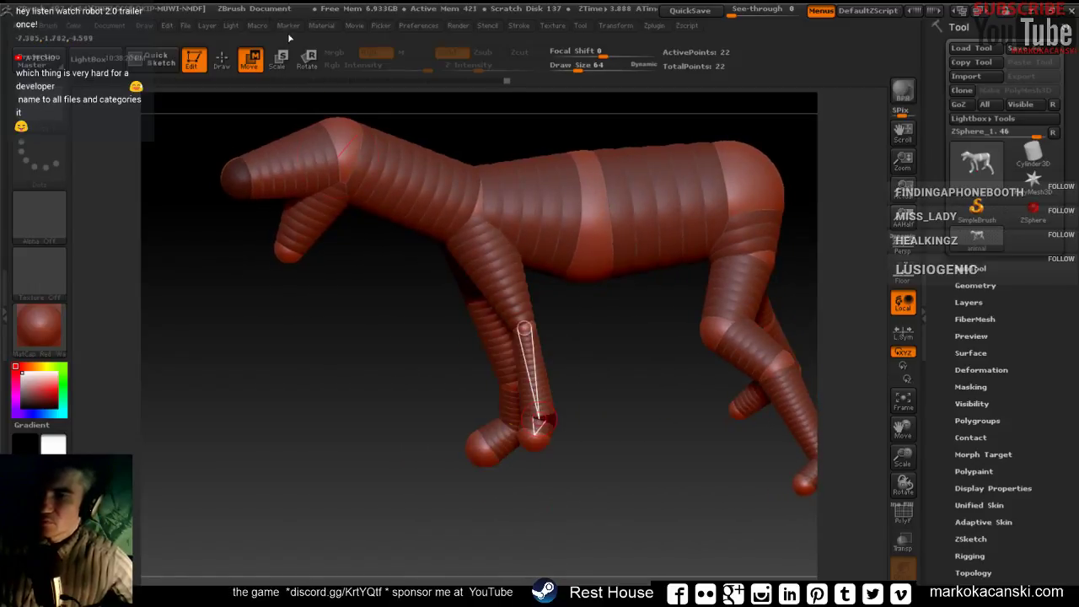
{"action": "key", "text": "q"}
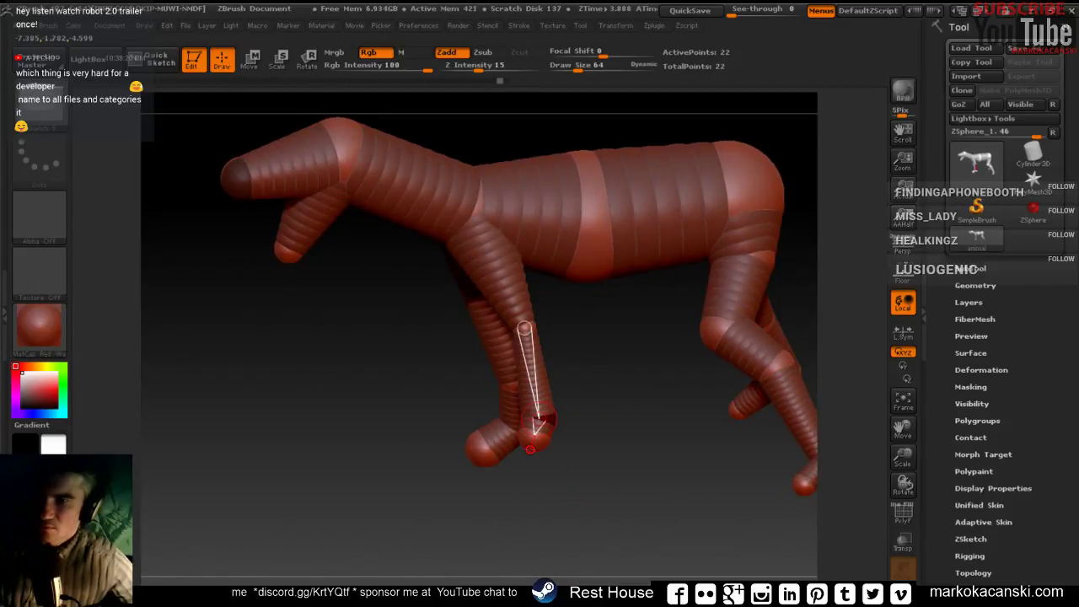
{"action": "left_click_drag", "start_coordinate": [530, 449], "coordinate": [520, 466]}
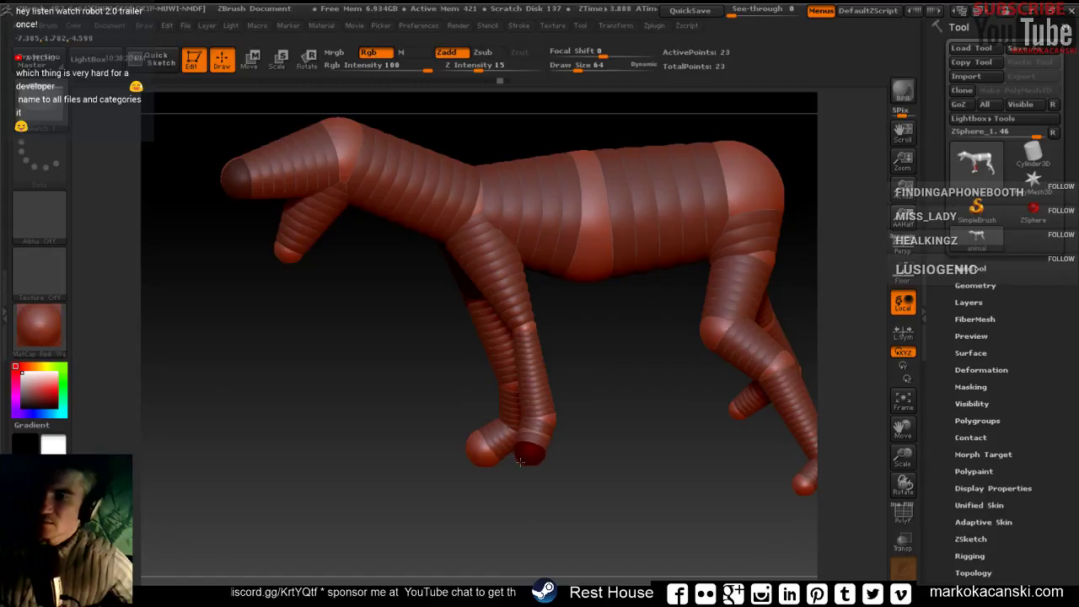
{"action": "key", "text": "w"}
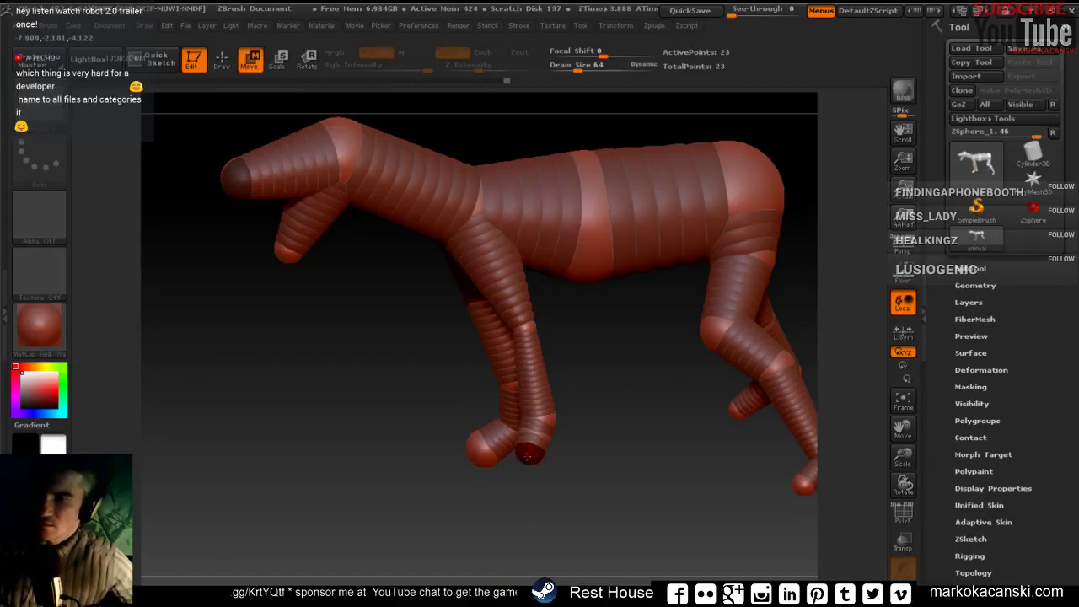
{"action": "left_click_drag", "start_coordinate": [526, 455], "coordinate": [553, 457]}
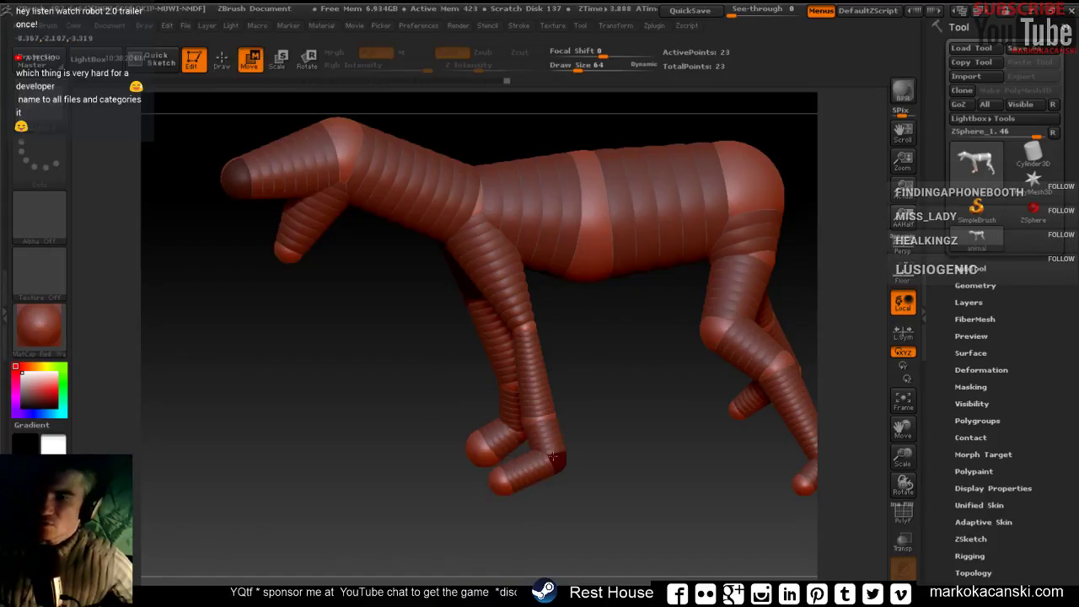
From a front view, move the left leg inward and adjust the inner right knee.
{"action": "mouse_move", "coordinate": [573, 396]}
{"action": "left_mouse_down"}
{"action": "mouse_move", "coordinate": [643, 407]}
{"action": "mouse_move", "coordinate": [642, 355]}
{"action": "left_mouse_up"}
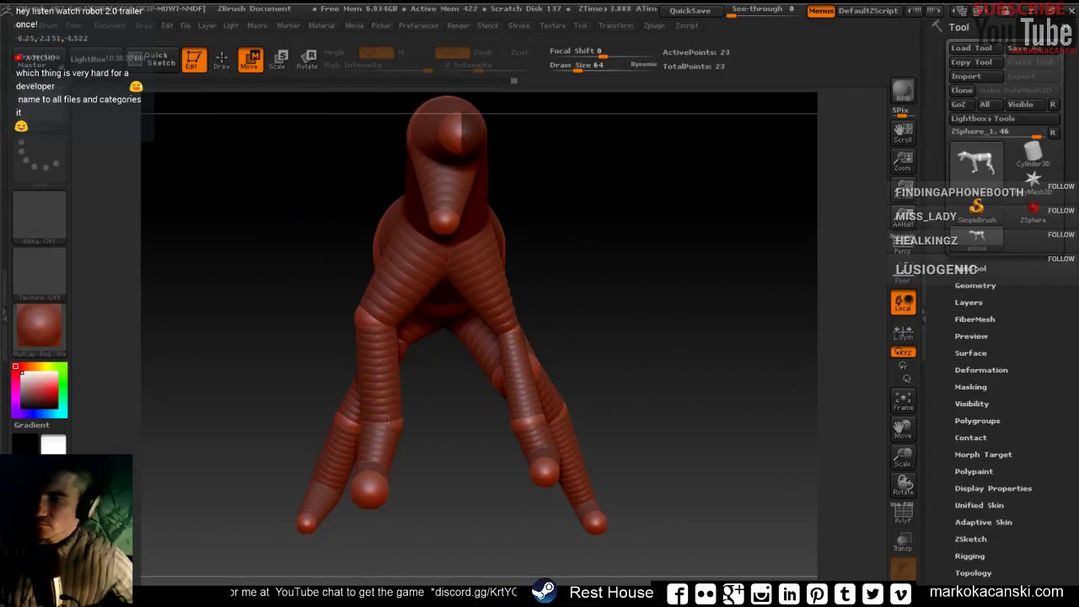
{"action": "left_click_drag", "start_coordinate": [389, 420], "coordinate": [324, 412]}
{"action": "left_click_drag", "start_coordinate": [520, 421], "coordinate": [529, 474]}
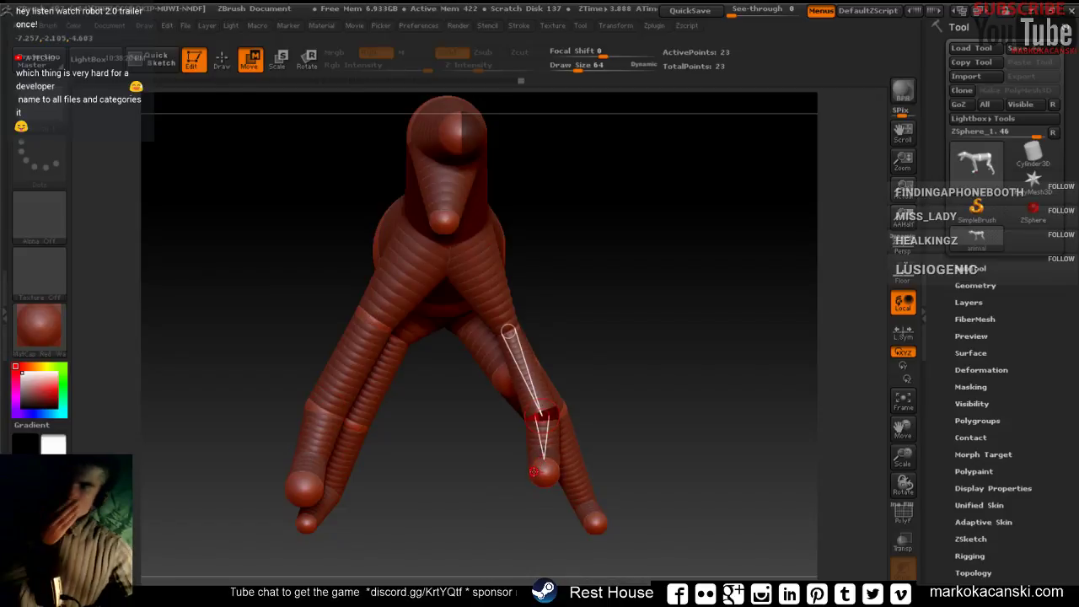
{"action": "left_click_drag", "start_coordinate": [658, 354], "coordinate": [603, 375]}
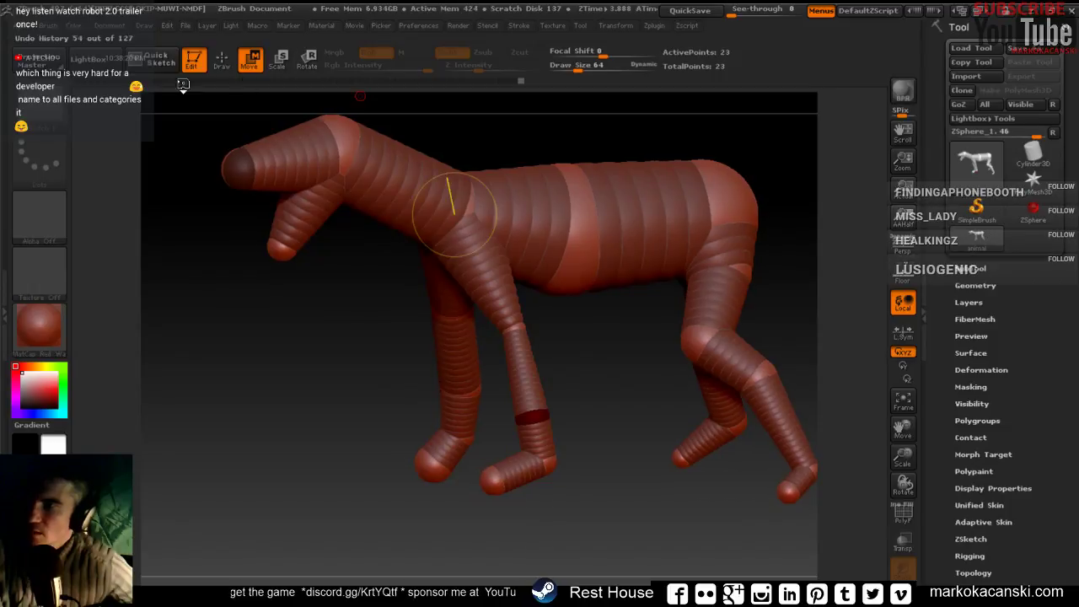
Save the armature as a tool file, overwriting the existing animal.ZTL.
{"action": "key", "text": "ctrl+s"}
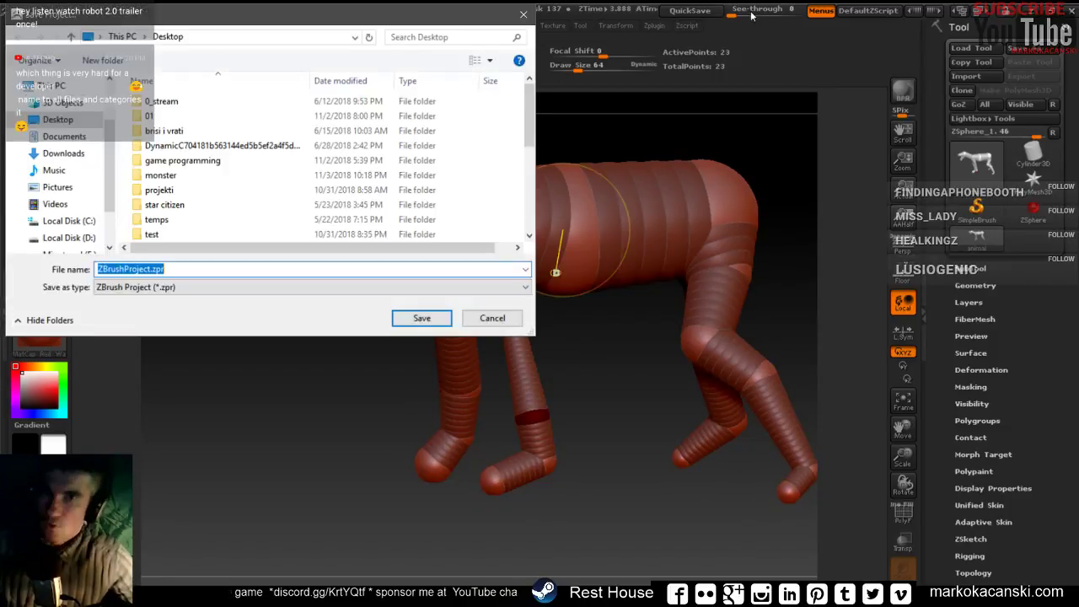
{"action": "key", "text": "Escape"}
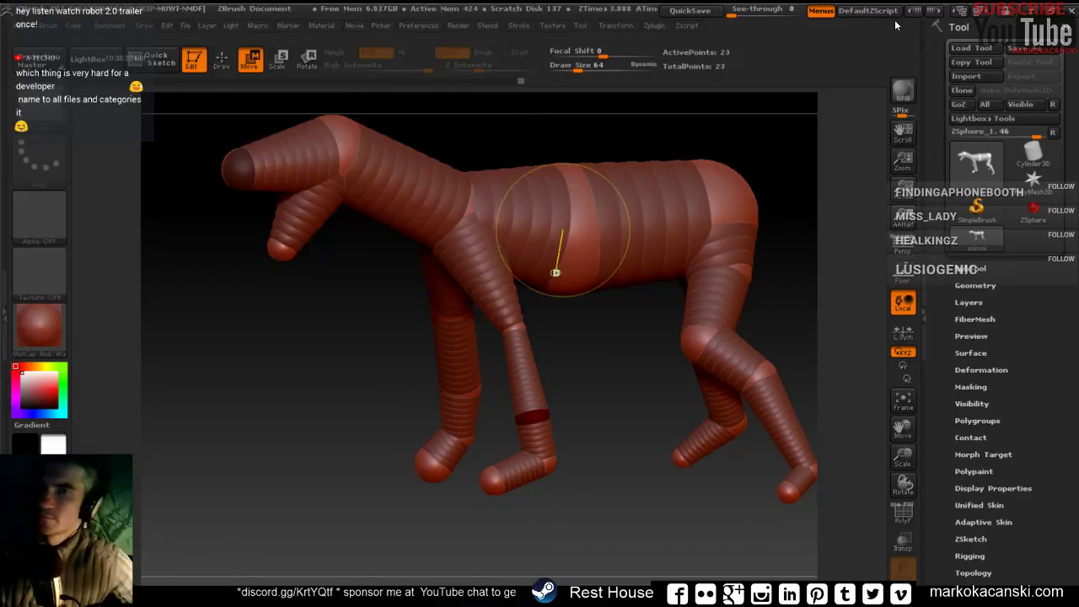
{"action": "left_click", "coordinate": [1022, 48]}
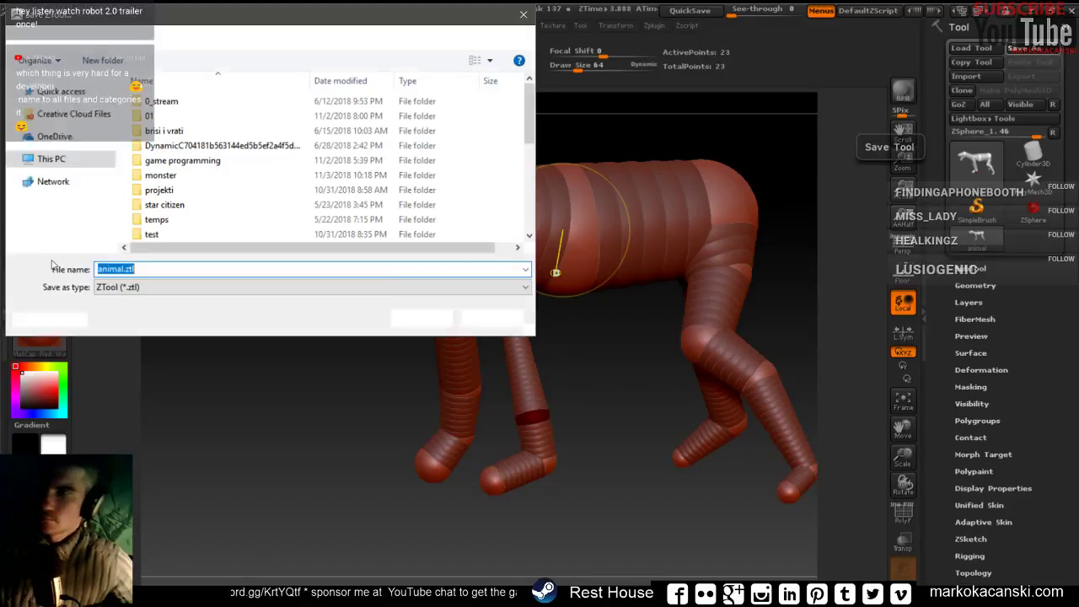
{"action": "scroll", "coordinate": [441, 138], "scroll_direction": "down", "scroll_amount": 2}
{"action": "scroll", "coordinate": [441, 137], "scroll_direction": "down", "scroll_amount": 2}
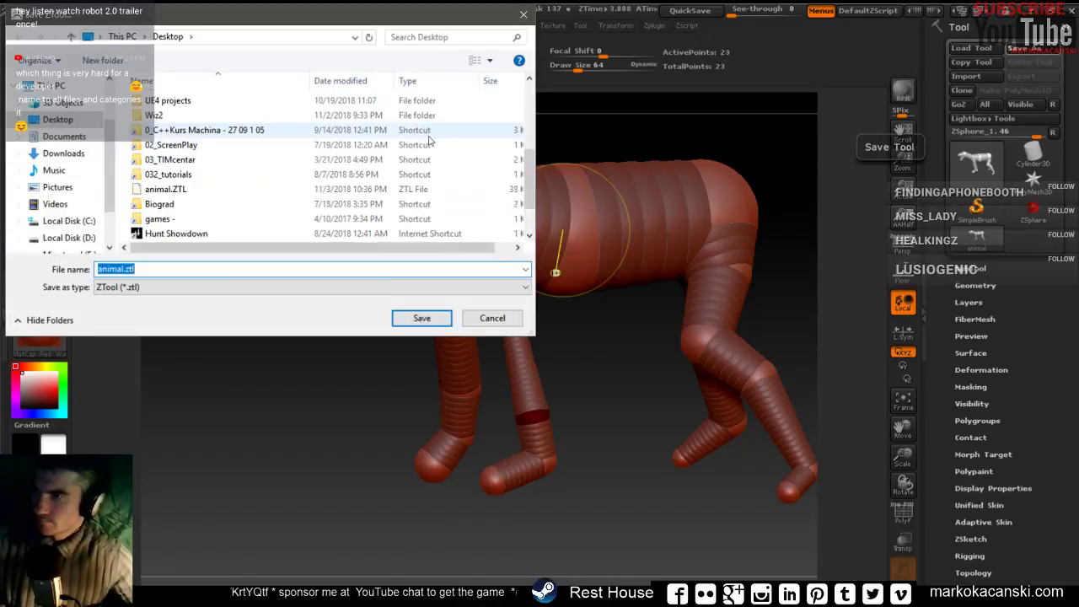
{"action": "scroll", "coordinate": [295, 147], "scroll_direction": "down", "scroll_amount": 1}
{"action": "scroll", "coordinate": [177, 152], "scroll_direction": "down", "scroll_amount": 1}
{"action": "left_click", "coordinate": [176, 148]}
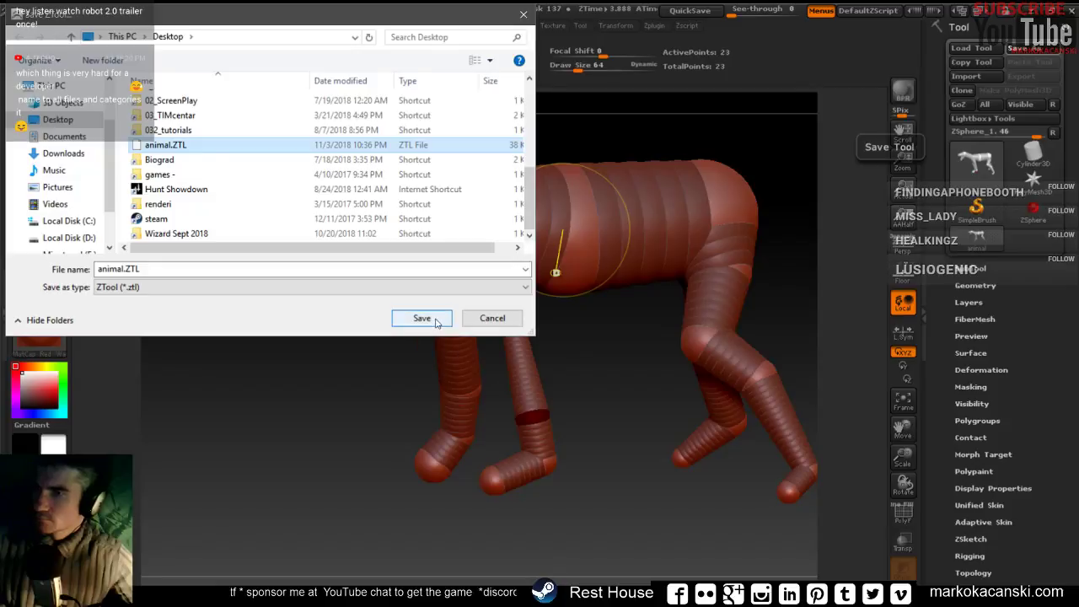
{"action": "left_click", "coordinate": [421, 318]}
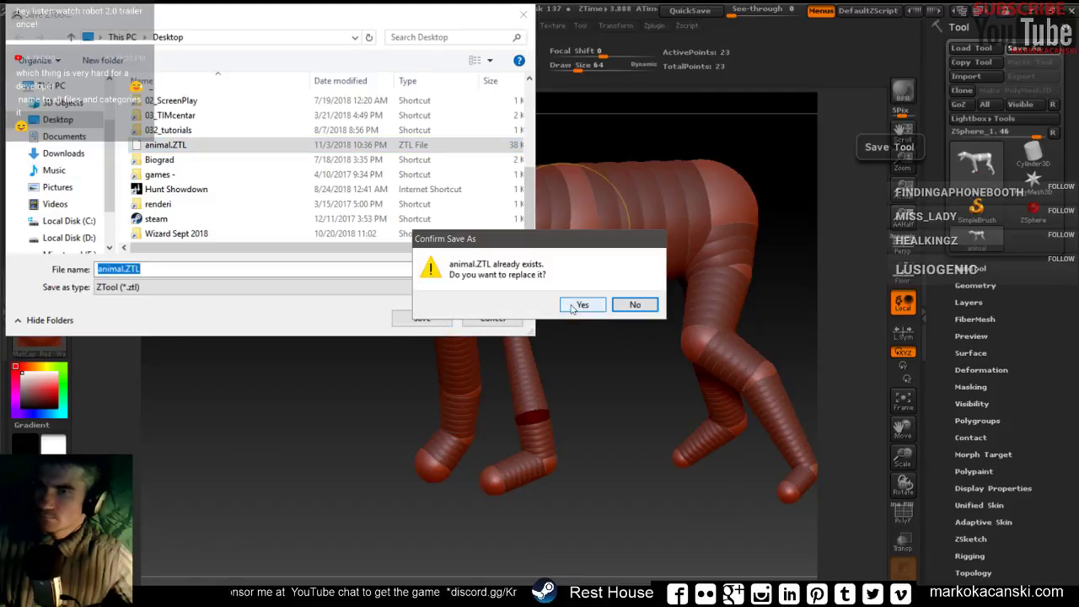
{"action": "left_click", "coordinate": [590, 305]}
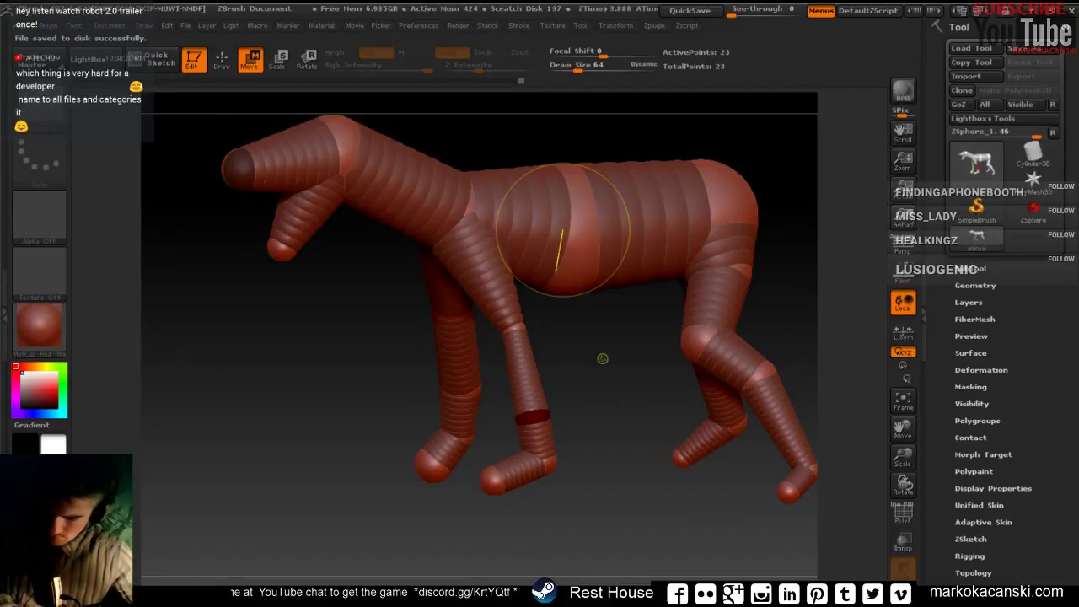
Turn the horse armature to check another side, then start a fresh single ZSphere tool.
{"action": "left_click", "coordinate": [223, 60]}
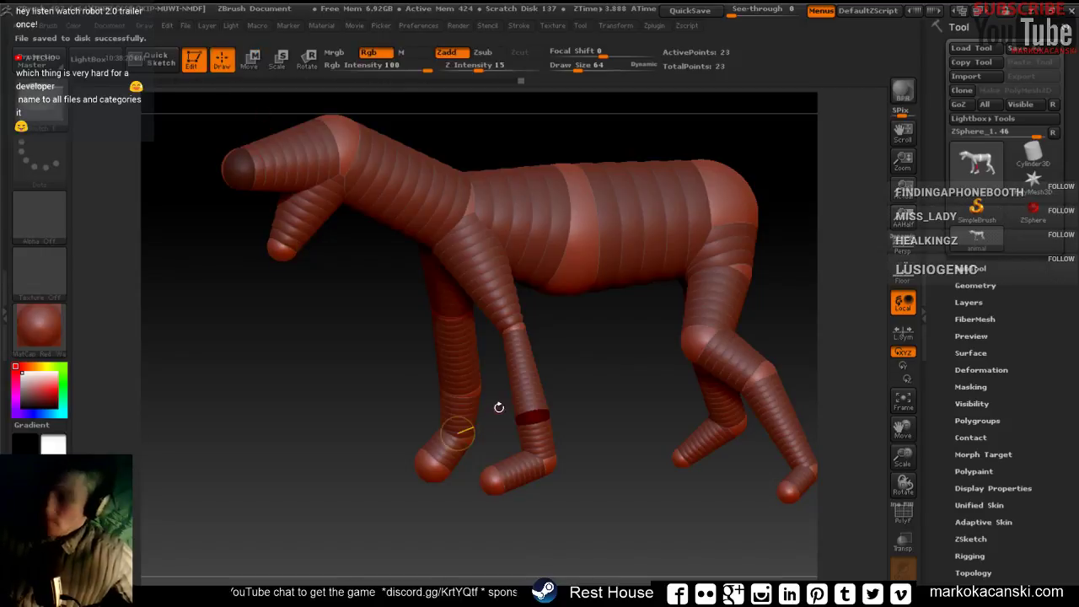
{"action": "left_click_drag", "start_coordinate": [498, 396], "coordinate": [750, 280]}
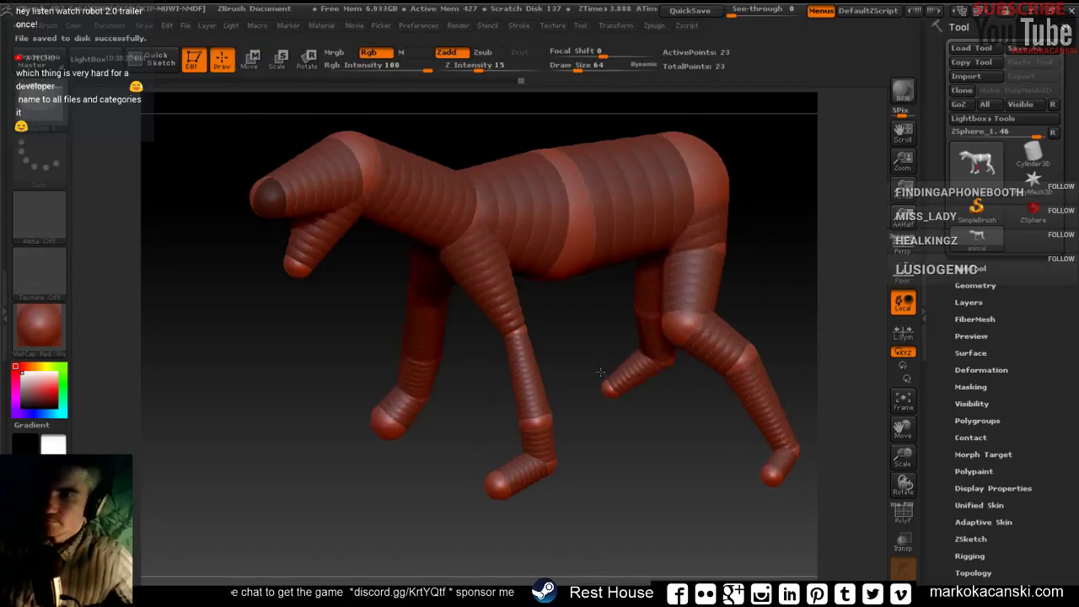
{"action": "left_click", "coordinate": [1032, 208]}
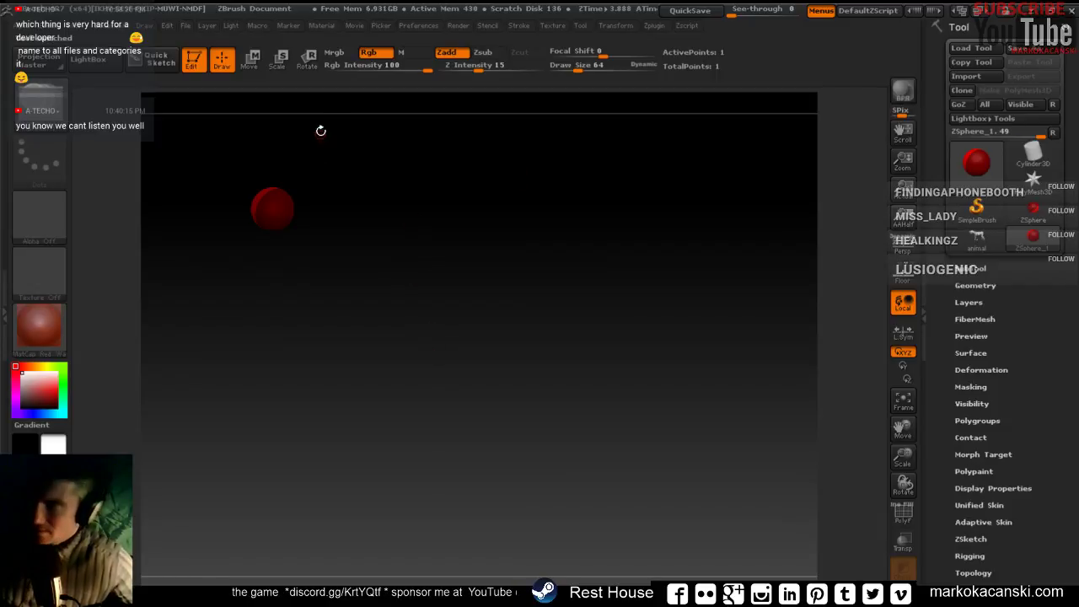
Draw a new ZSphere in the canvas centre, zoom out and rotate the view around it.
{"action": "left_click_drag", "start_coordinate": [480, 345], "coordinate": [735, 486]}
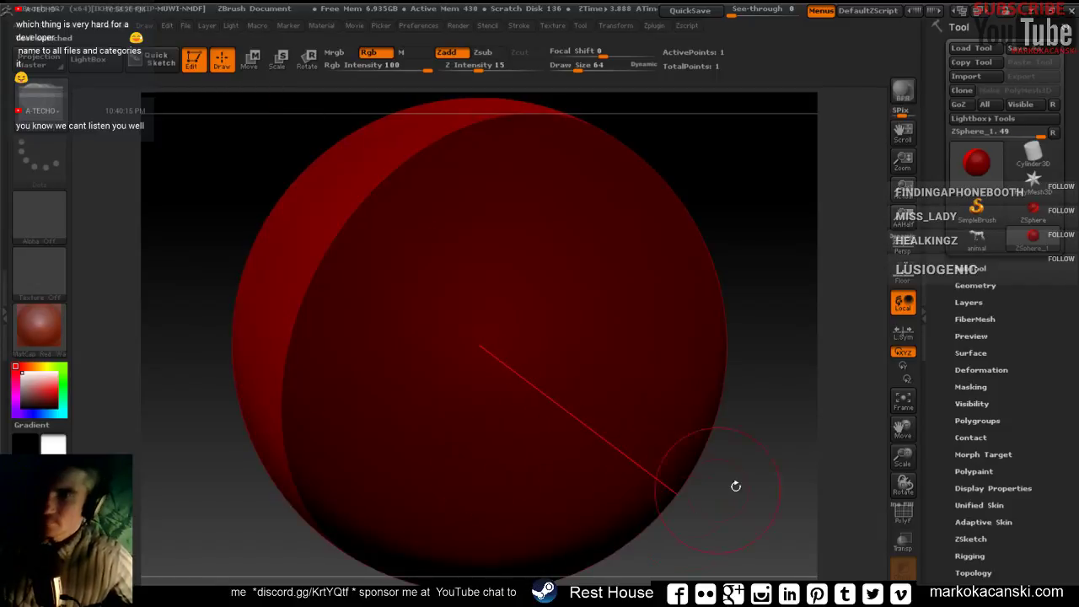
{"action": "left_click_drag", "start_coordinate": [903, 458], "coordinate": [587, 474]}
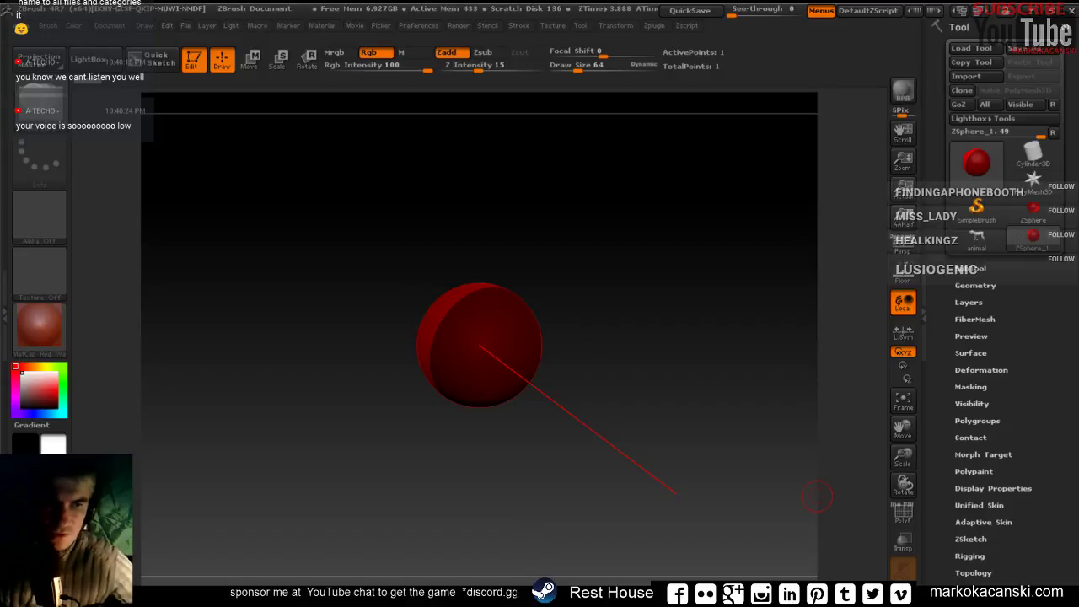
{"action": "left_click_drag", "start_coordinate": [595, 340], "coordinate": [621, 338]}
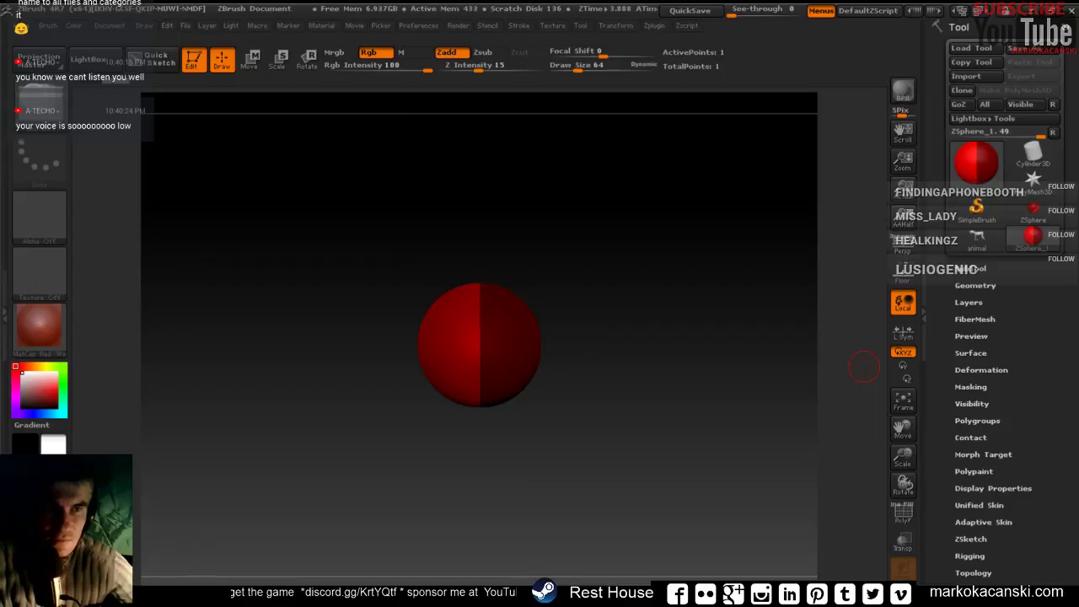
{"action": "key", "text": "alt+Tab"}
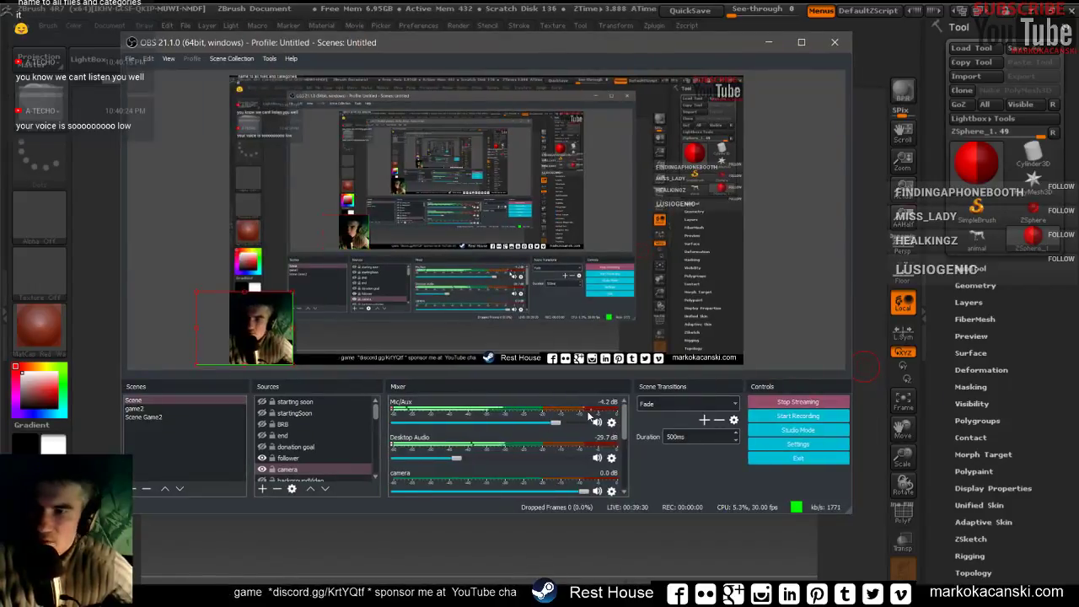
Raise the OBS Mic/Aux level from -4.2 dB to about -0.8 dB and hide OBS.
{"action": "left_click_drag", "start_coordinate": [555, 421], "coordinate": [580, 425]}
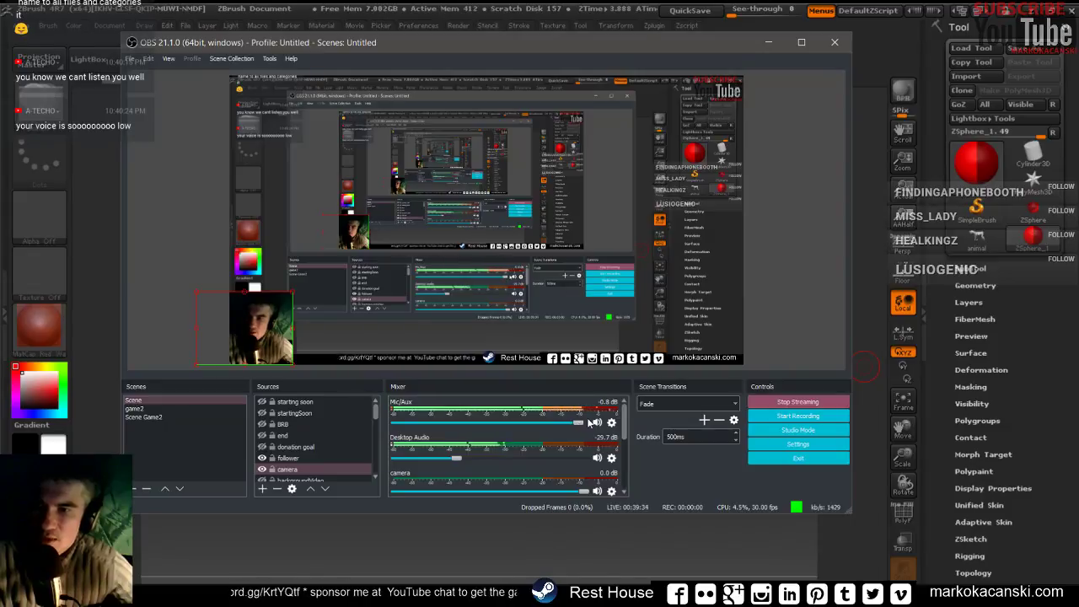
{"action": "left_click", "coordinate": [768, 42]}
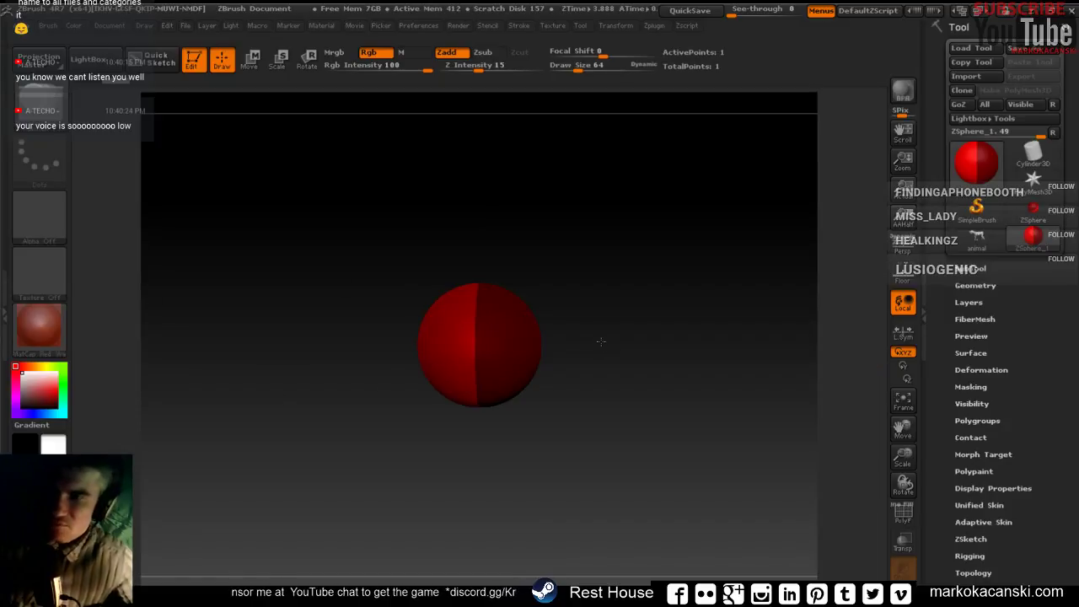
Pan the sphere up and right, then bring up the hyena skeleton reference in Photos.
{"action": "left_click_drag", "start_coordinate": [585, 393], "coordinate": [620, 310], "text": "alt"}
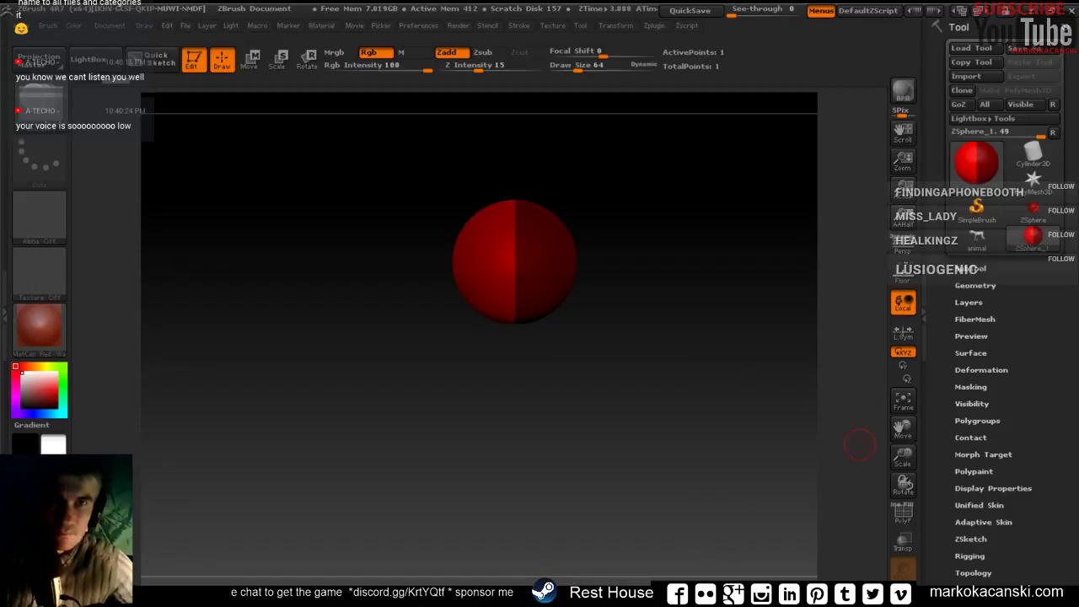
{"action": "key", "text": "alt+Tab"}
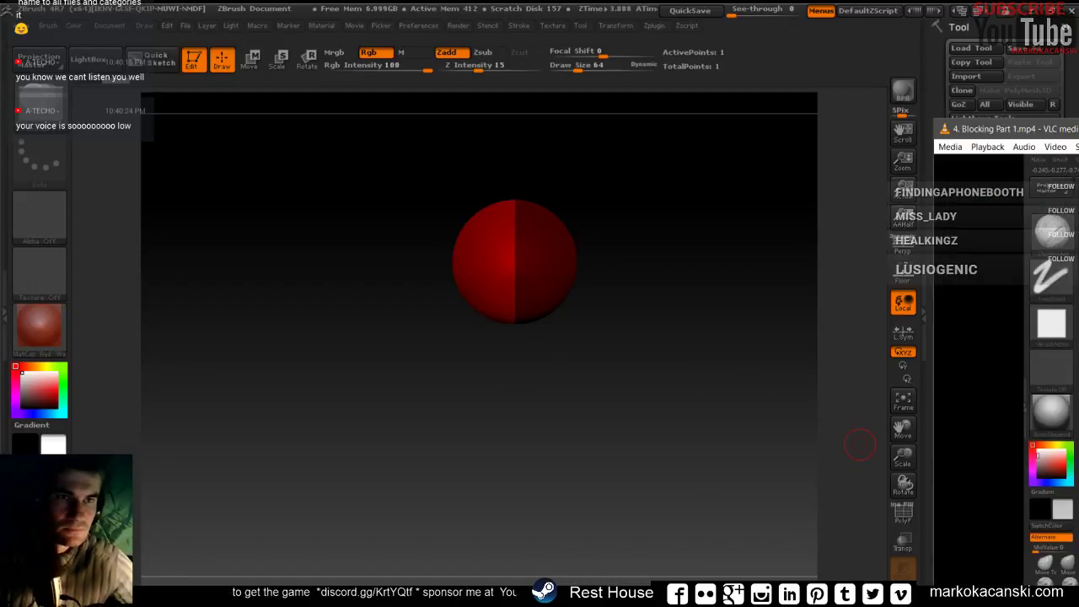
{"action": "left_click", "coordinate": [859, 445]}
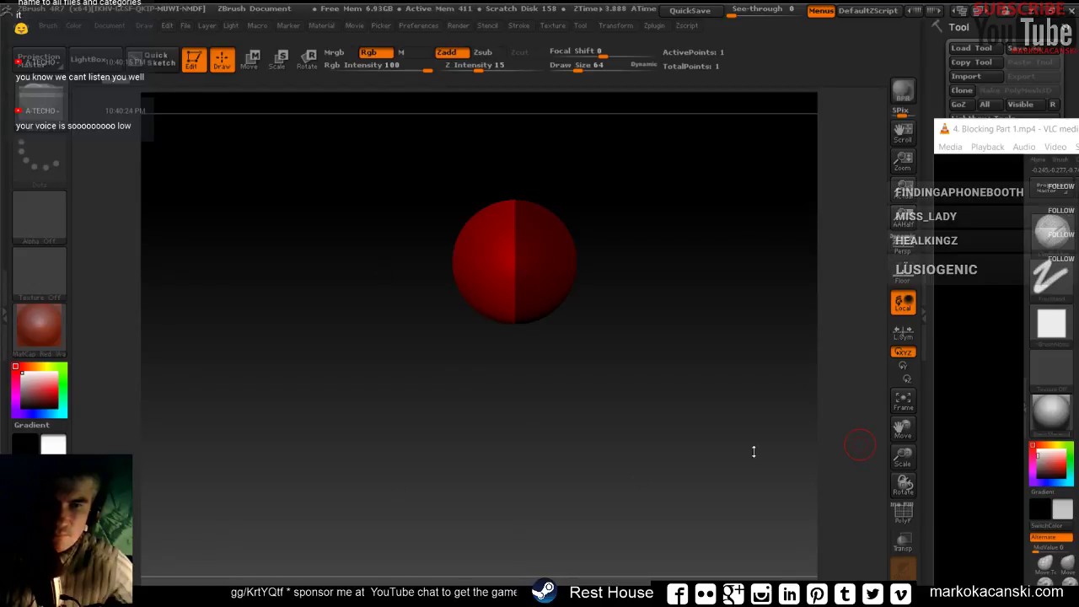
{"action": "key", "text": "alt+Tab"}
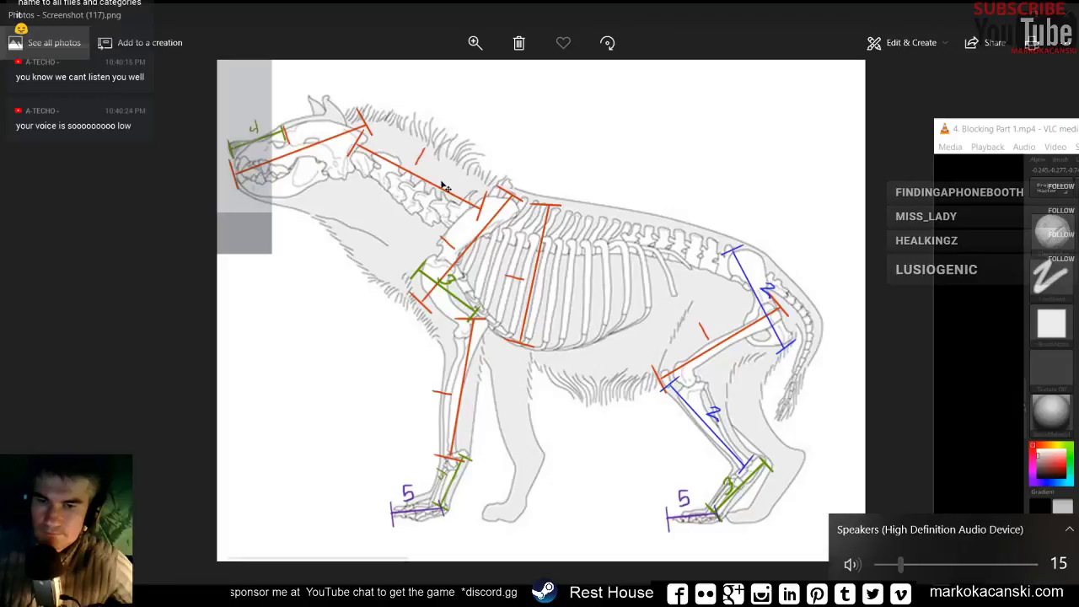
{"action": "key", "text": "alt+Tab"}
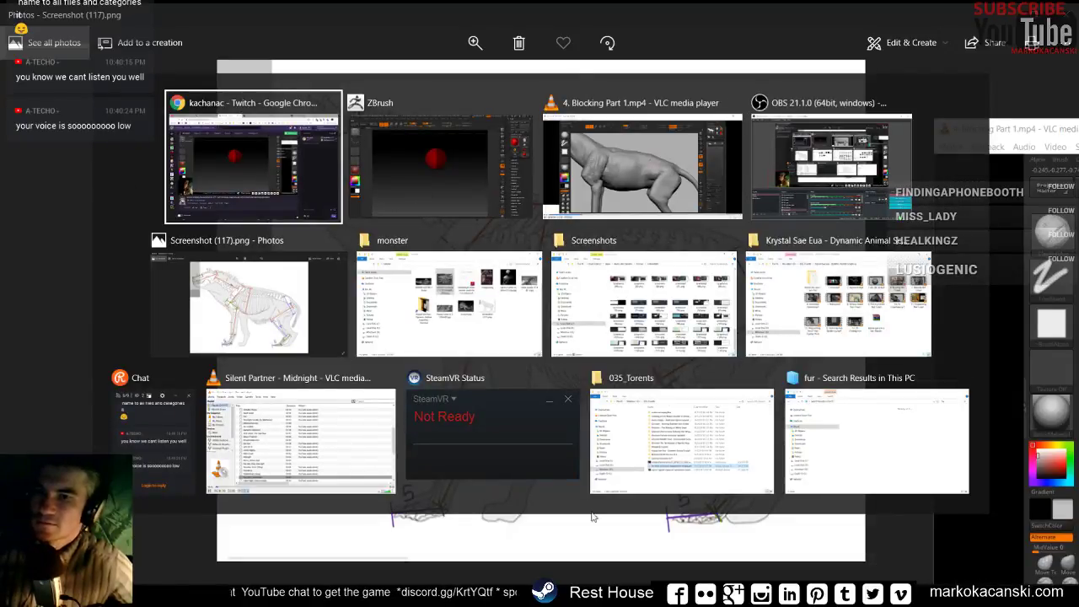
Move the VLC player fully on screen and pause the Midnight track at 03:00.
{"action": "left_click", "coordinate": [215, 459]}
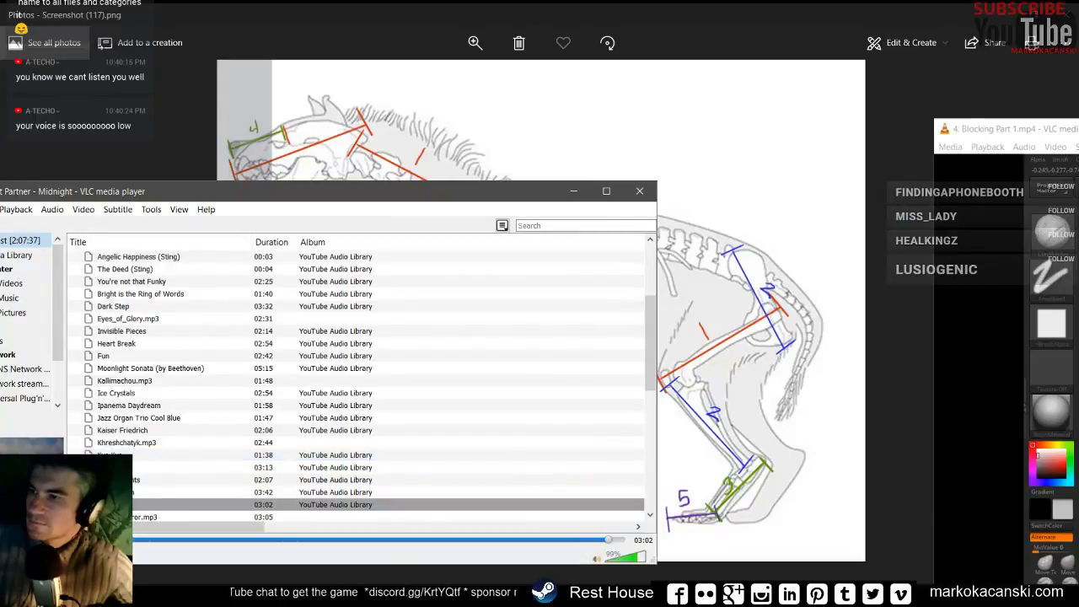
{"action": "left_click_drag", "start_coordinate": [220, 199], "coordinate": [445, 192]}
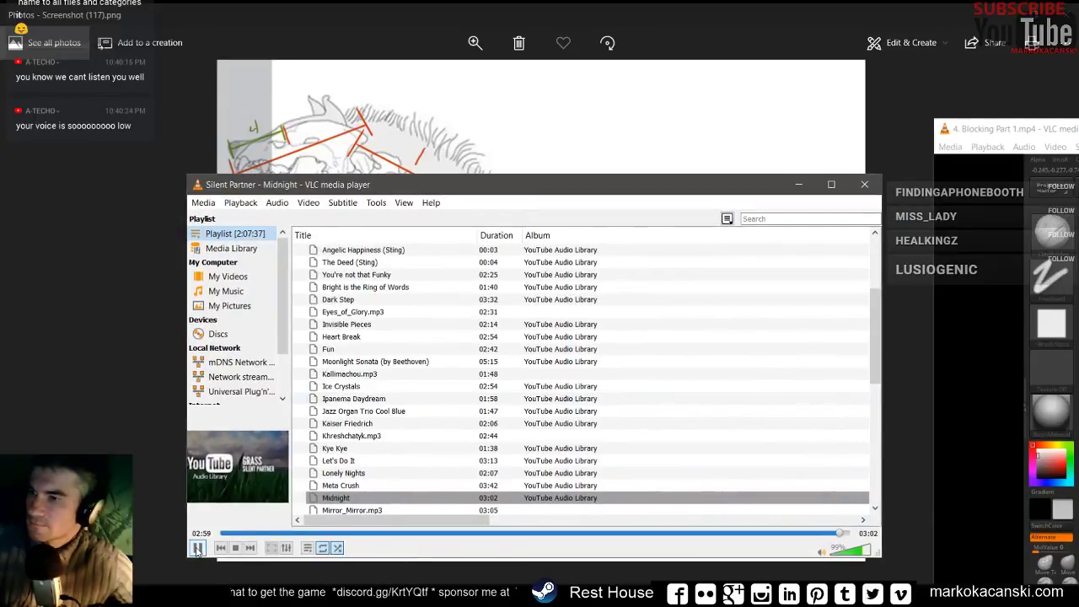
{"action": "left_click", "coordinate": [196, 548]}
Set the speaker volume to 40 in the Volume Mixer, then minimize VLC.
{"action": "right_click", "coordinate": [895, 590]}
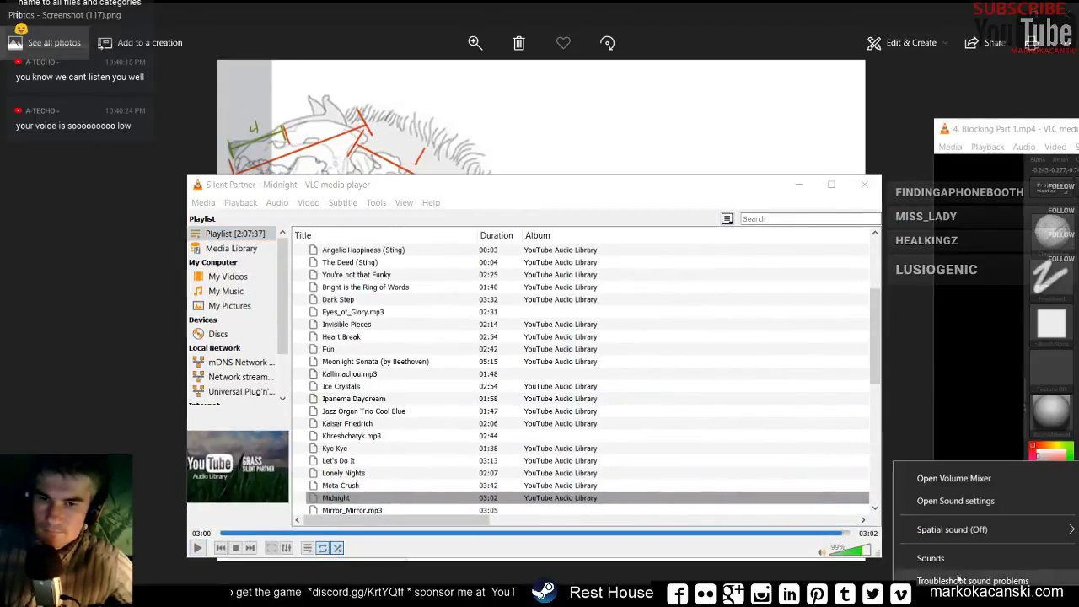
{"action": "left_click", "coordinate": [961, 479]}
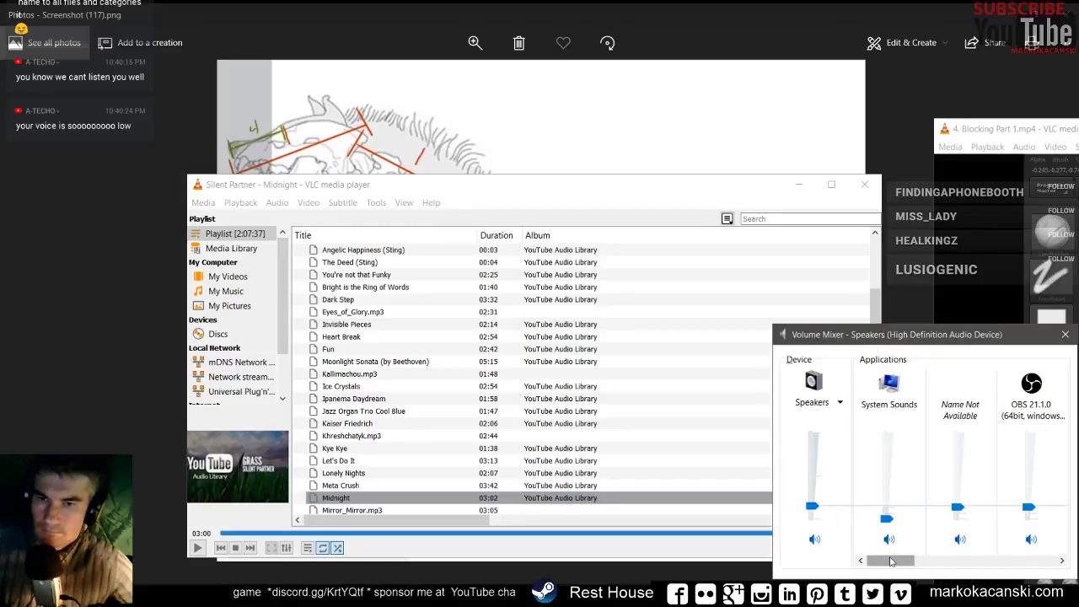
{"action": "mouse_move", "coordinate": [891, 561]}
{"action": "left_mouse_down"}
{"action": "mouse_move", "coordinate": [1062, 559]}
{"action": "mouse_move", "coordinate": [950, 560]}
{"action": "left_mouse_up"}
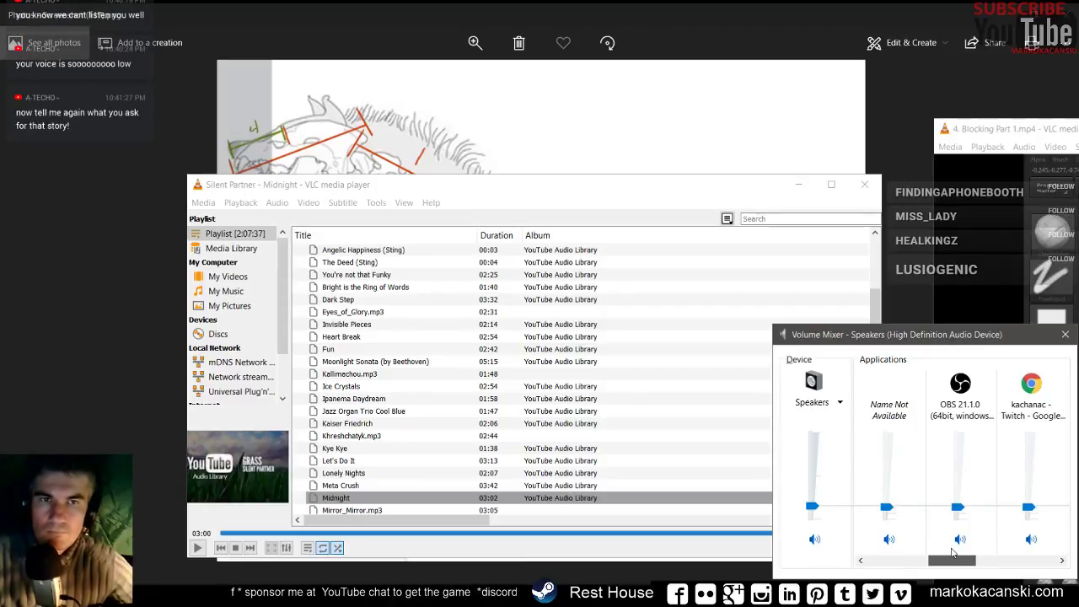
{"action": "left_click_drag", "start_coordinate": [952, 552], "coordinate": [1064, 541]}
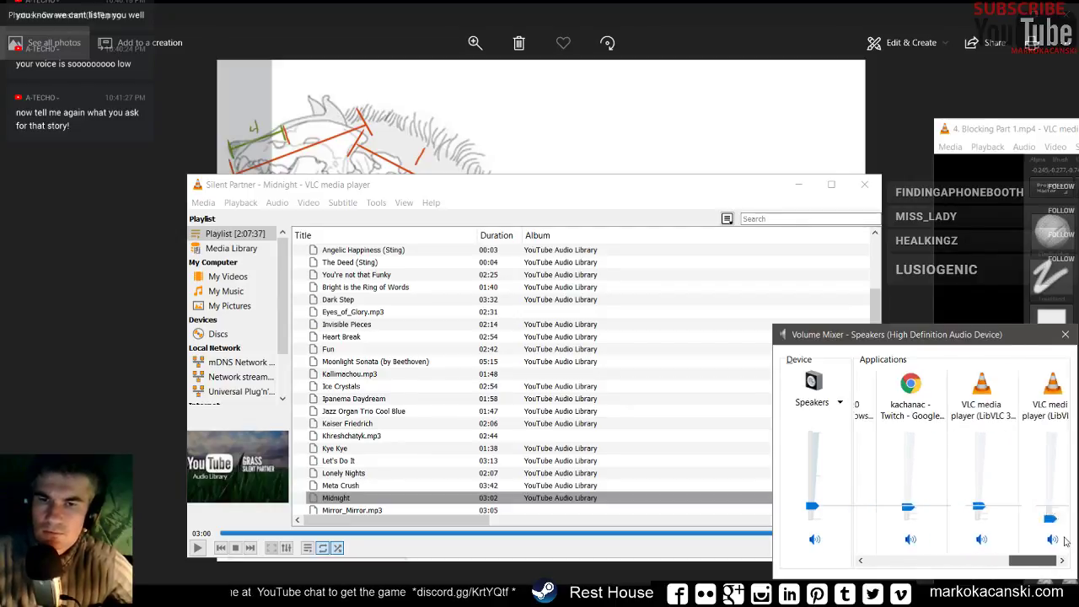
{"action": "left_click", "coordinate": [1065, 335]}
{"action": "left_click", "coordinate": [798, 183]}
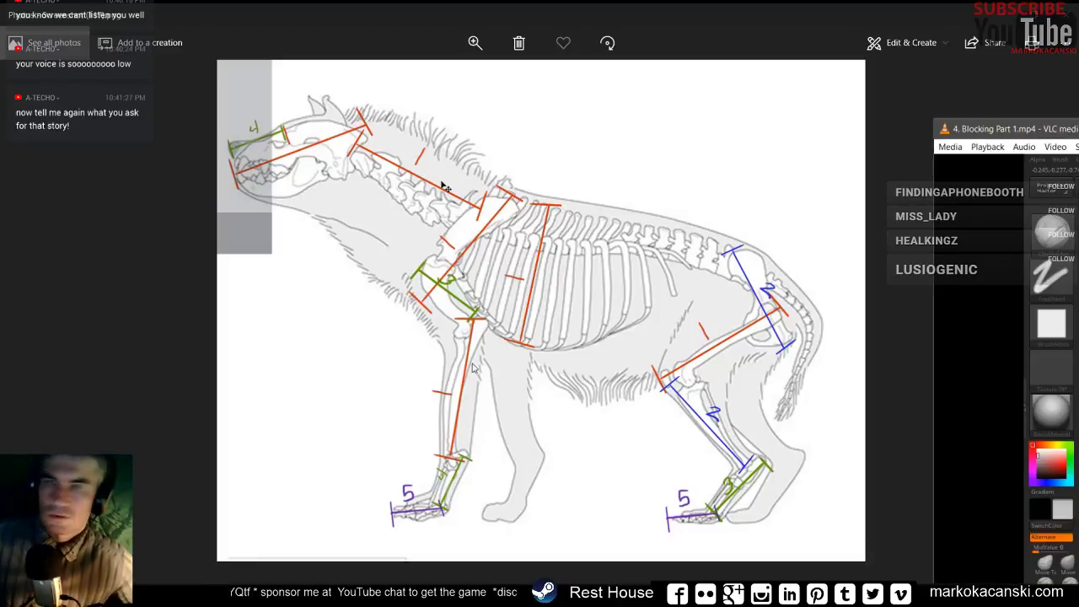
Minimize the music player again and lower the speaker volume to 12.
{"action": "key", "text": "alt+Tab"}
{"action": "left_click", "coordinate": [606, 190]}
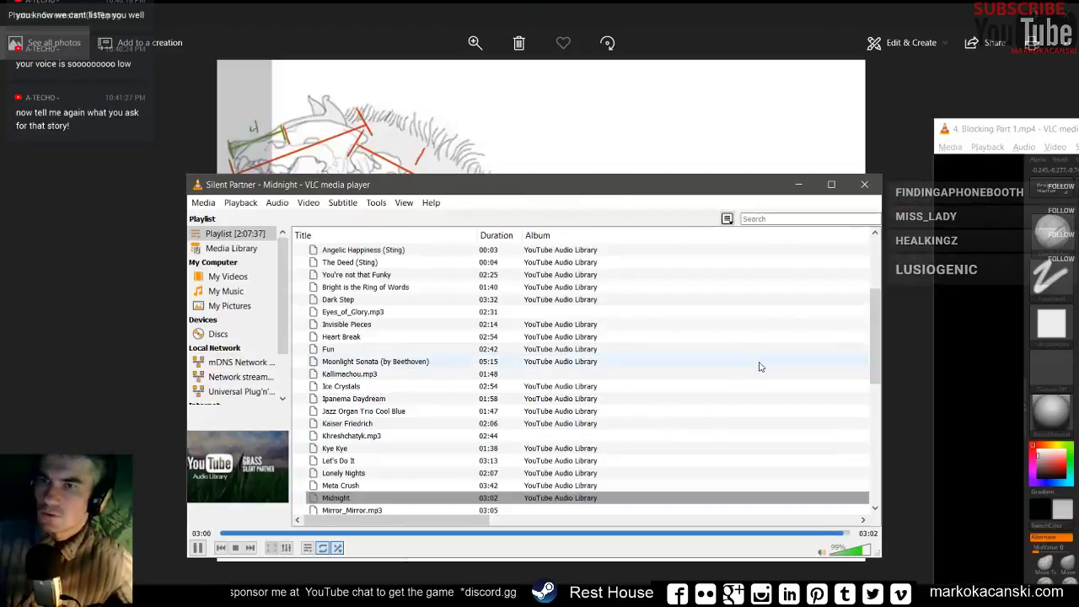
{"action": "left_click", "coordinate": [804, 187]}
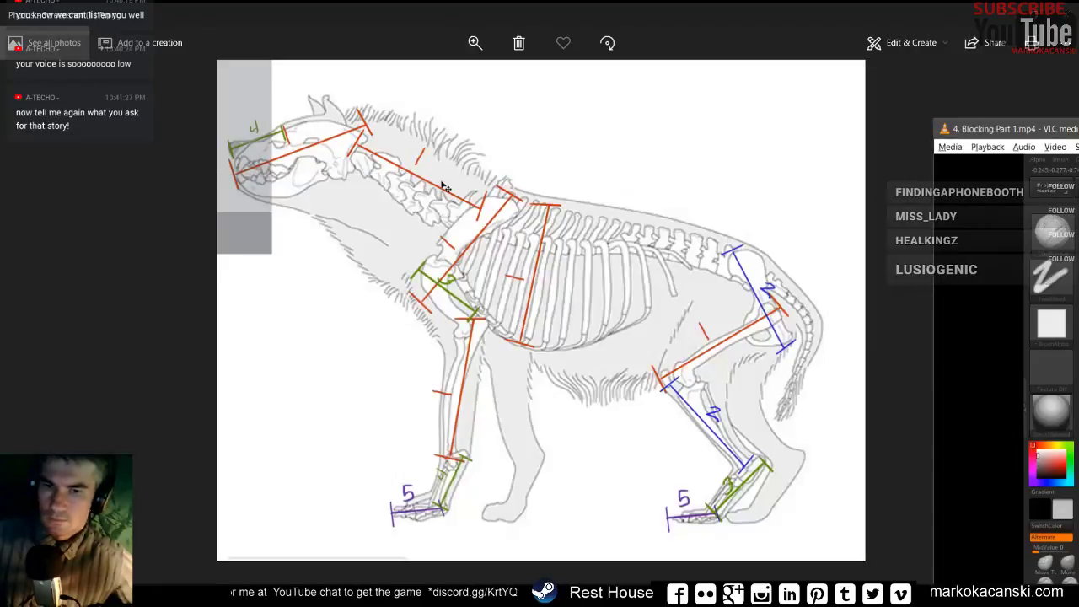
{"action": "left_click", "coordinate": [958, 600]}
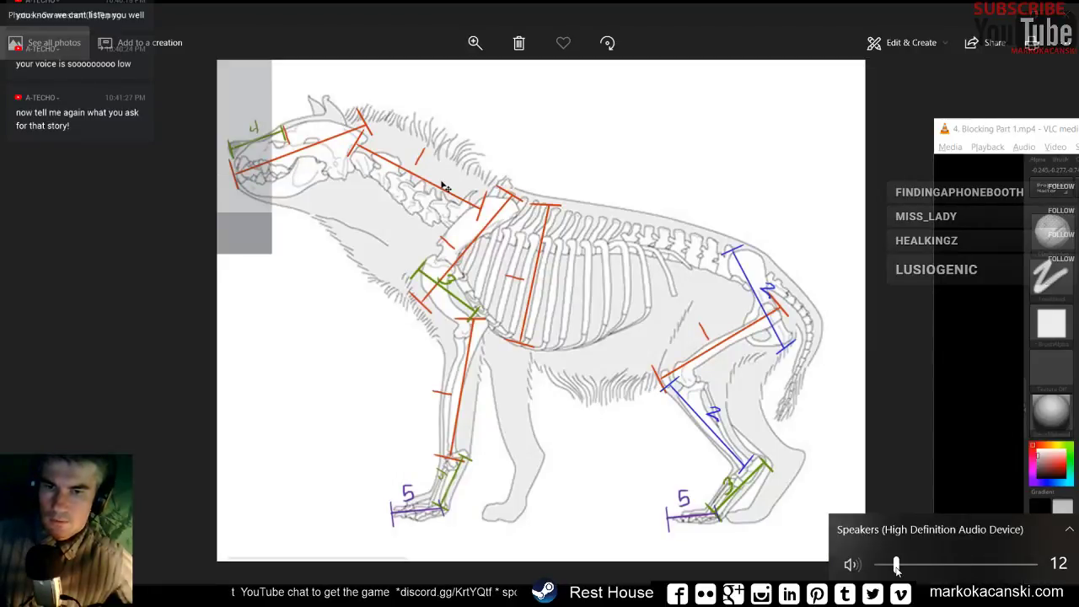
{"action": "left_click_drag", "start_coordinate": [906, 569], "coordinate": [895, 570]}
{"action": "left_click", "coordinate": [580, 270]}
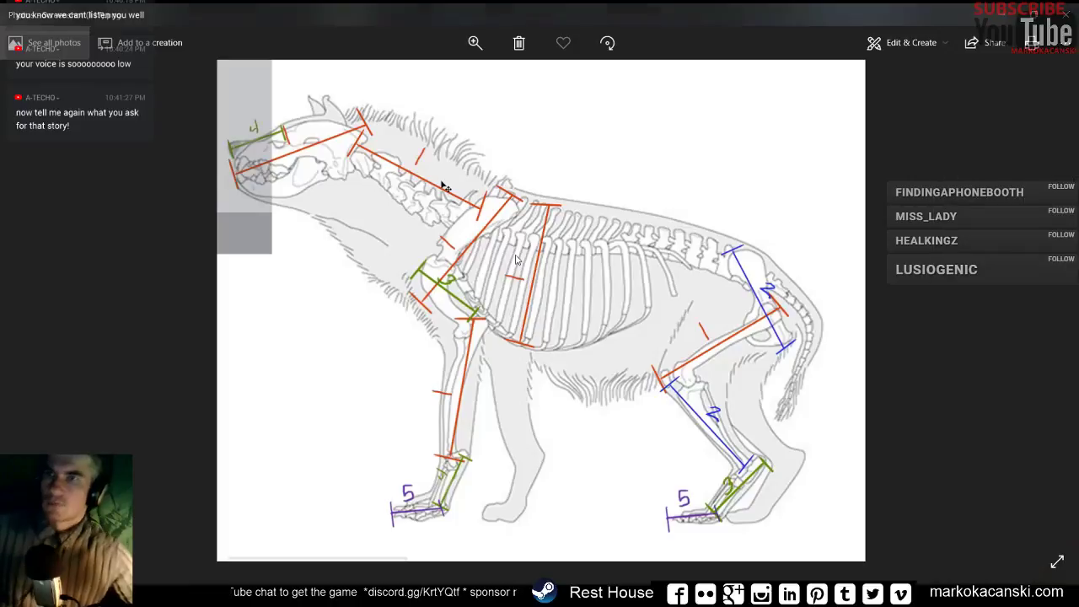
Zoom into the hyena reference image and switch back to ZBrush.
{"action": "scroll", "coordinate": [580, 270], "scroll_direction": "up", "scroll_amount": 1}
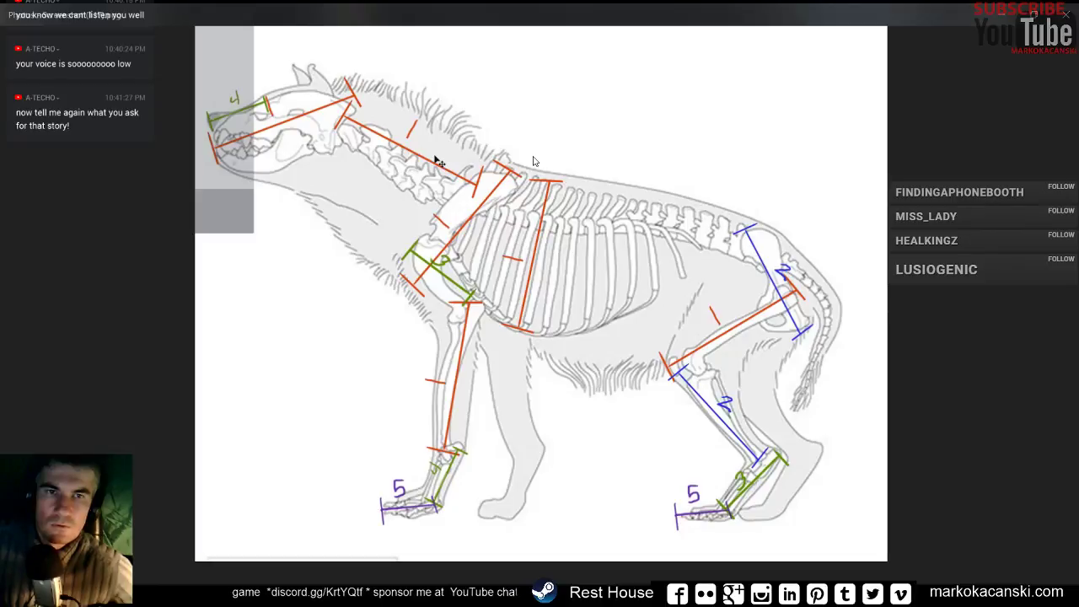
{"action": "key", "text": "alt+Tab"}
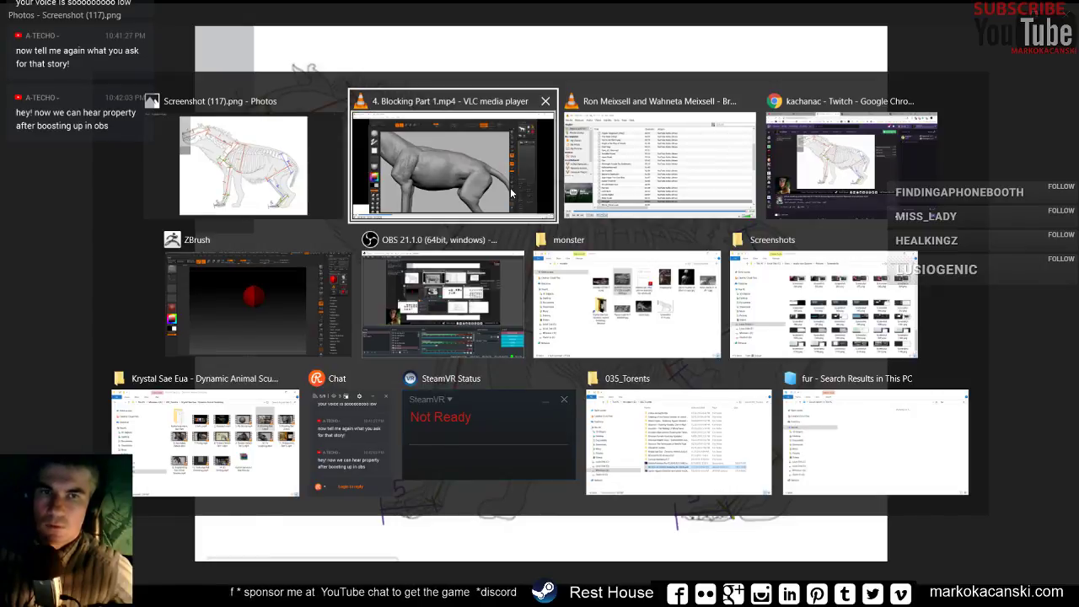
{"action": "left_click", "coordinate": [281, 321]}
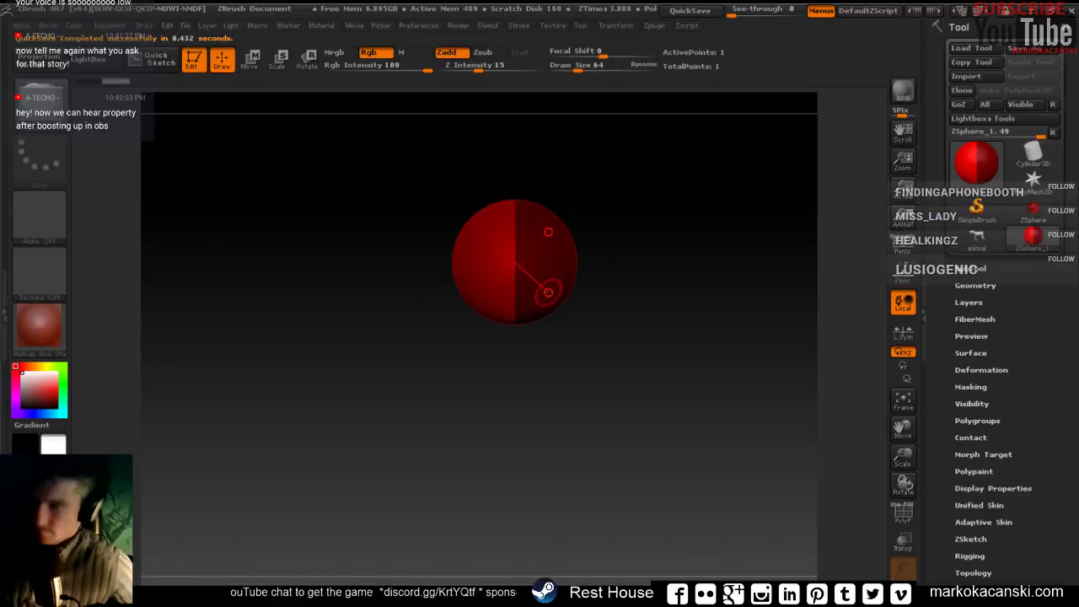
Add a mirrored pair of child ZSpheres and pull the chain out down and to the left.
{"action": "left_click_drag", "start_coordinate": [580, 380], "coordinate": [663, 210]}
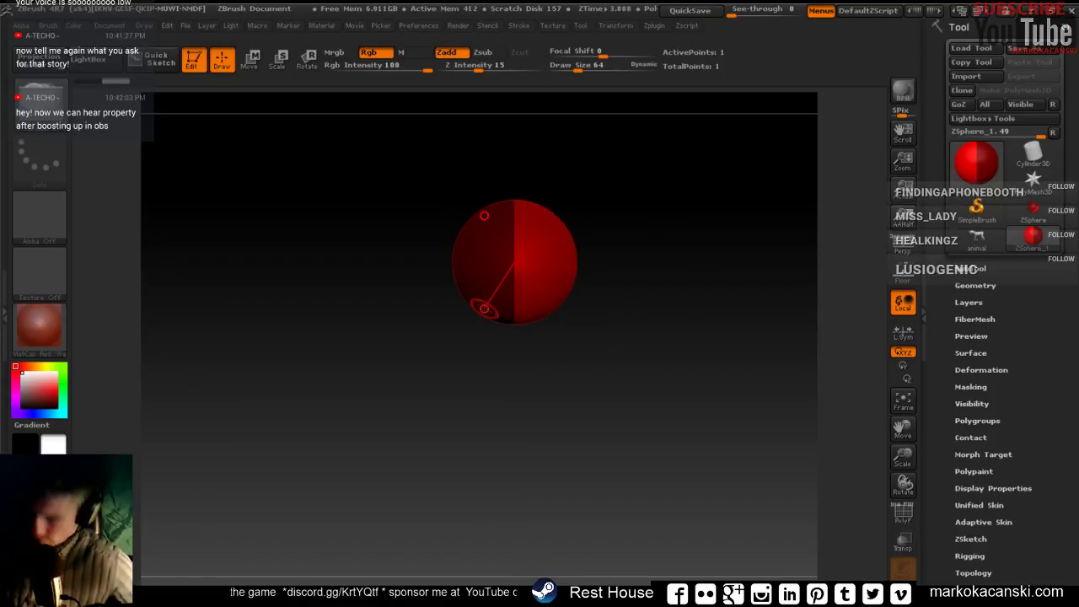
{"action": "left_click_drag", "start_coordinate": [484, 308], "coordinate": [511, 282]}
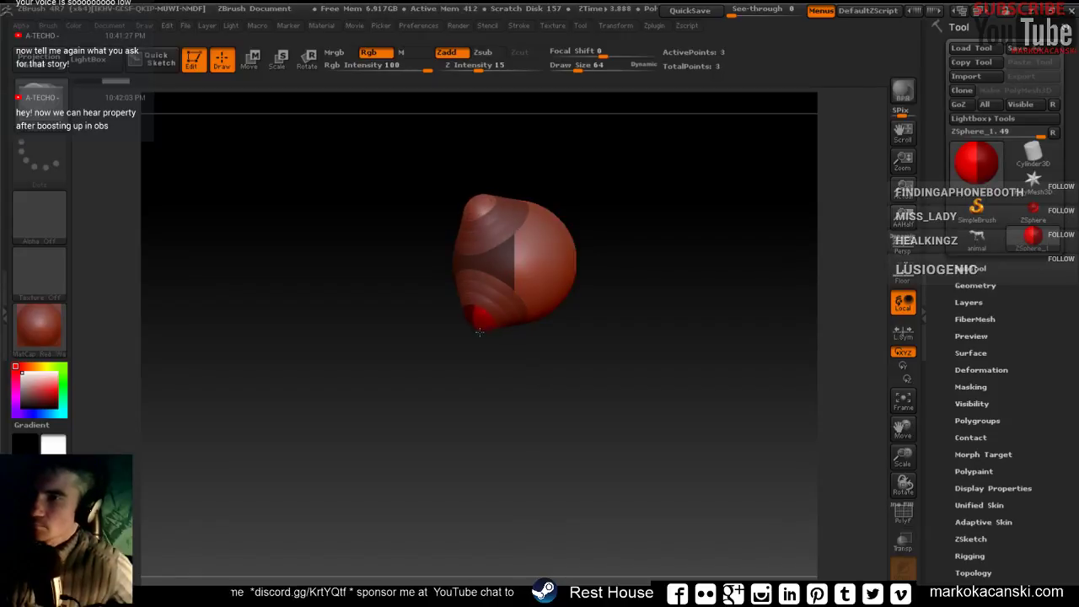
{"action": "left_click", "coordinate": [251, 59]}
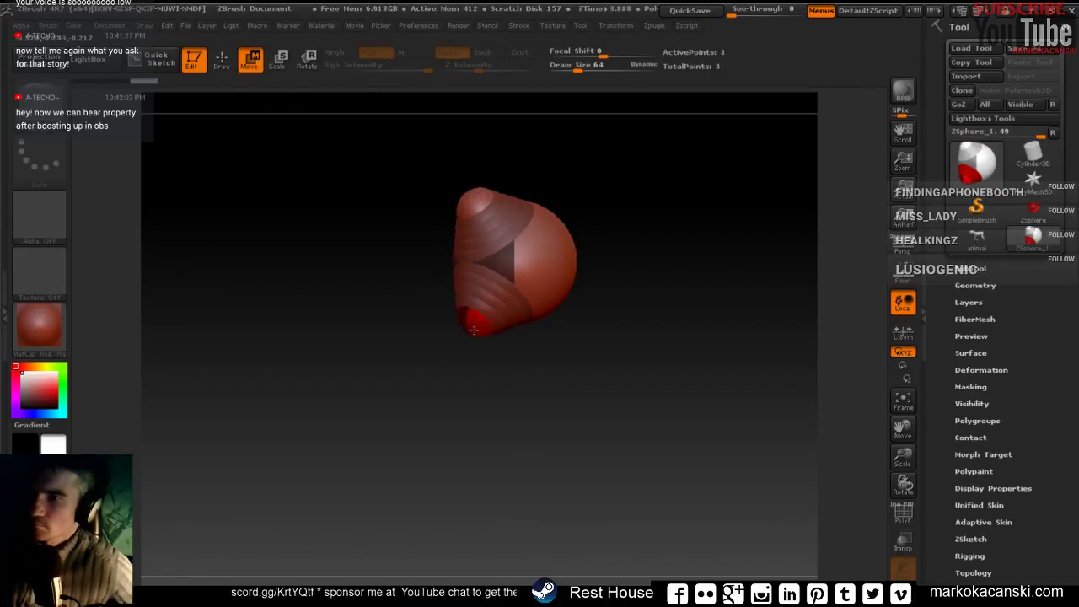
{"action": "left_click_drag", "start_coordinate": [482, 314], "coordinate": [413, 384]}
{"action": "left_click_drag", "start_coordinate": [662, 436], "coordinate": [608, 244]}
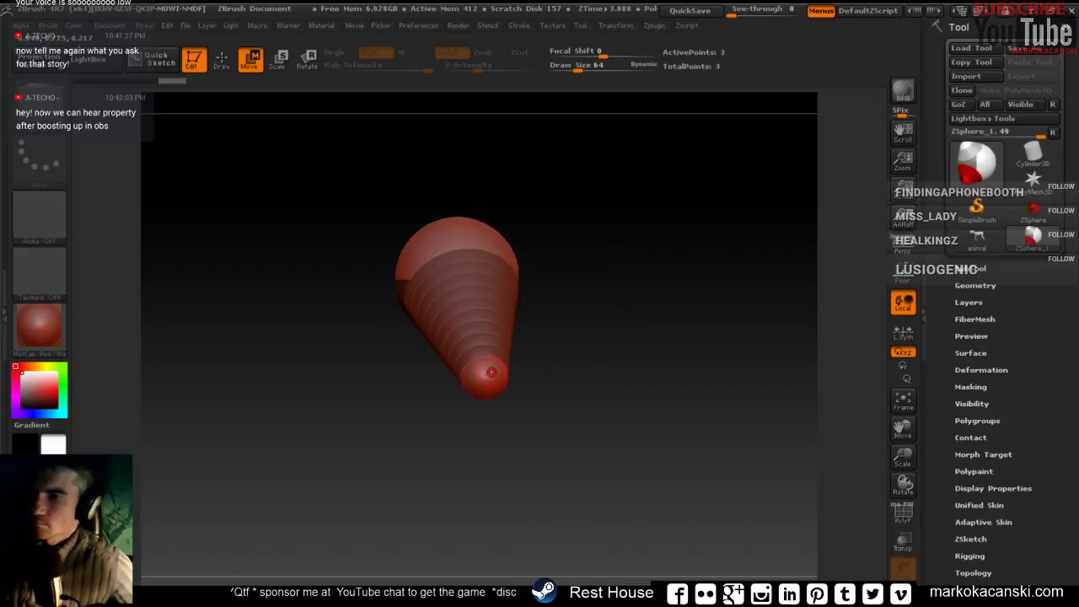
{"action": "mouse_move", "coordinate": [488, 371]}
{"action": "left_mouse_down"}
{"action": "mouse_move", "coordinate": [452, 393]}
{"action": "mouse_move", "coordinate": [381, 399]}
{"action": "left_mouse_up"}
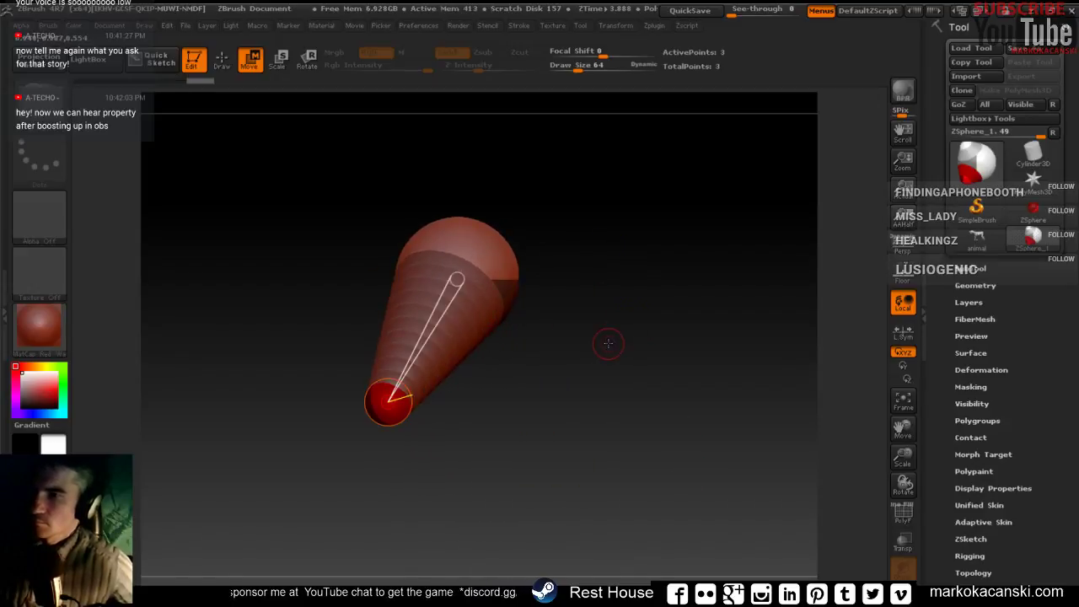
{"action": "left_click_drag", "start_coordinate": [609, 345], "coordinate": [573, 358]}
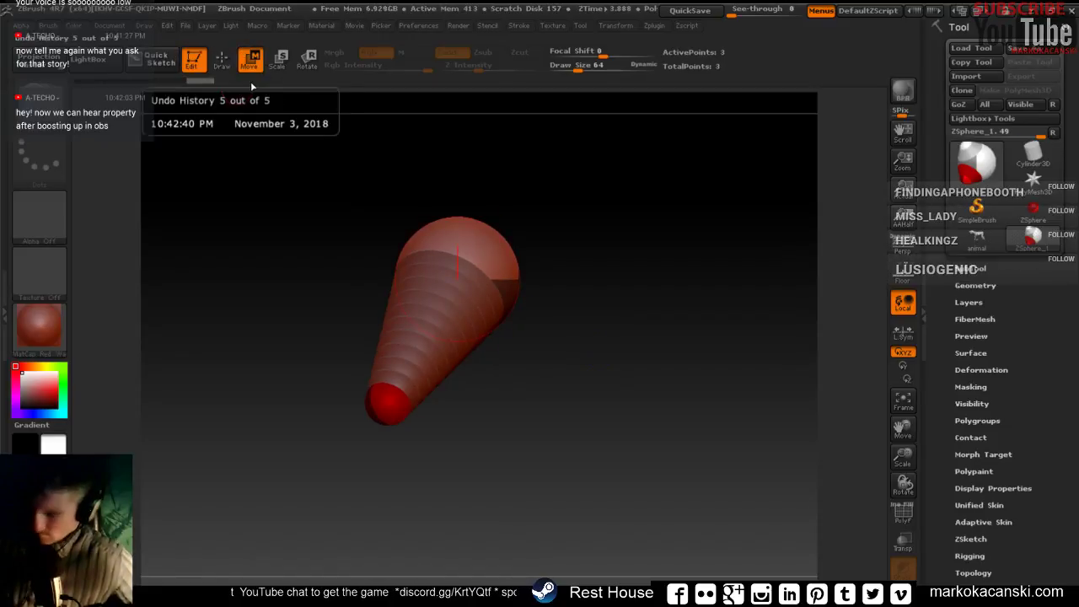
Add spheres at the chain's head, pull the end sphere up-right and delete the two eye spheres.
{"action": "key", "text": "q"}
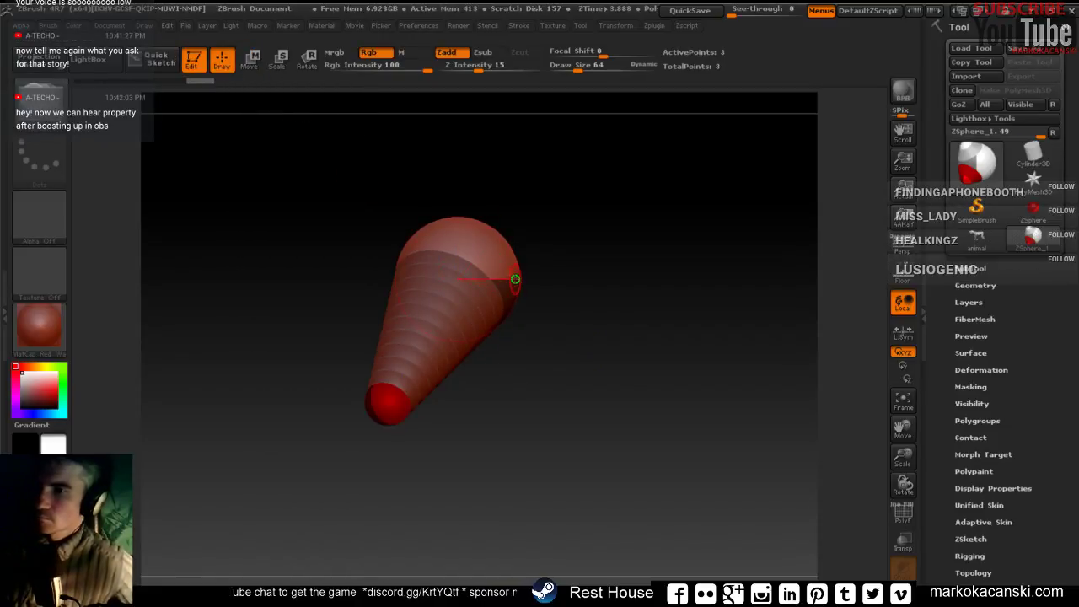
{"action": "left_click", "coordinate": [520, 278]}
{"action": "key", "text": "w"}
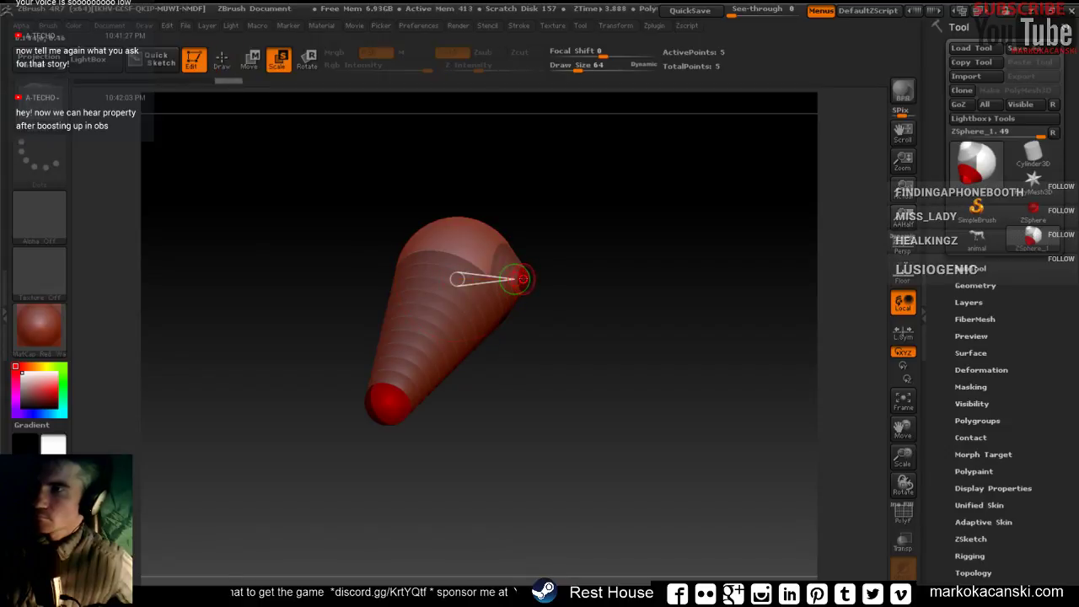
{"action": "mouse_move", "coordinate": [520, 279]}
{"action": "left_mouse_down"}
{"action": "mouse_move", "coordinate": [529, 265]}
{"action": "mouse_move", "coordinate": [582, 263]}
{"action": "left_mouse_up"}
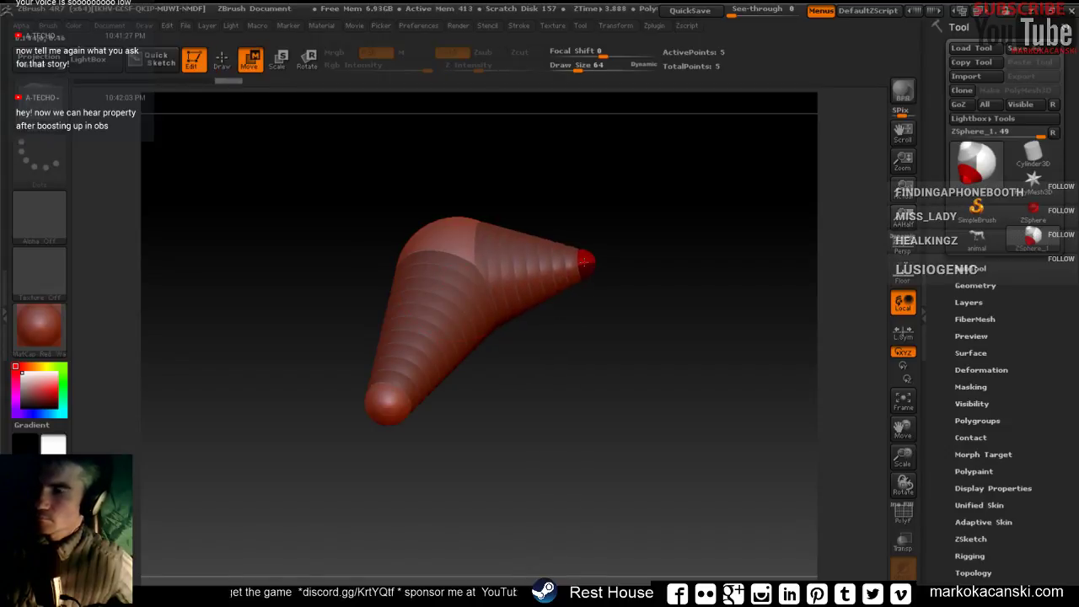
{"action": "mouse_move", "coordinate": [643, 349]}
{"action": "left_mouse_down"}
{"action": "mouse_move", "coordinate": [564, 380]}
{"action": "mouse_move", "coordinate": [572, 352]}
{"action": "left_mouse_up"}
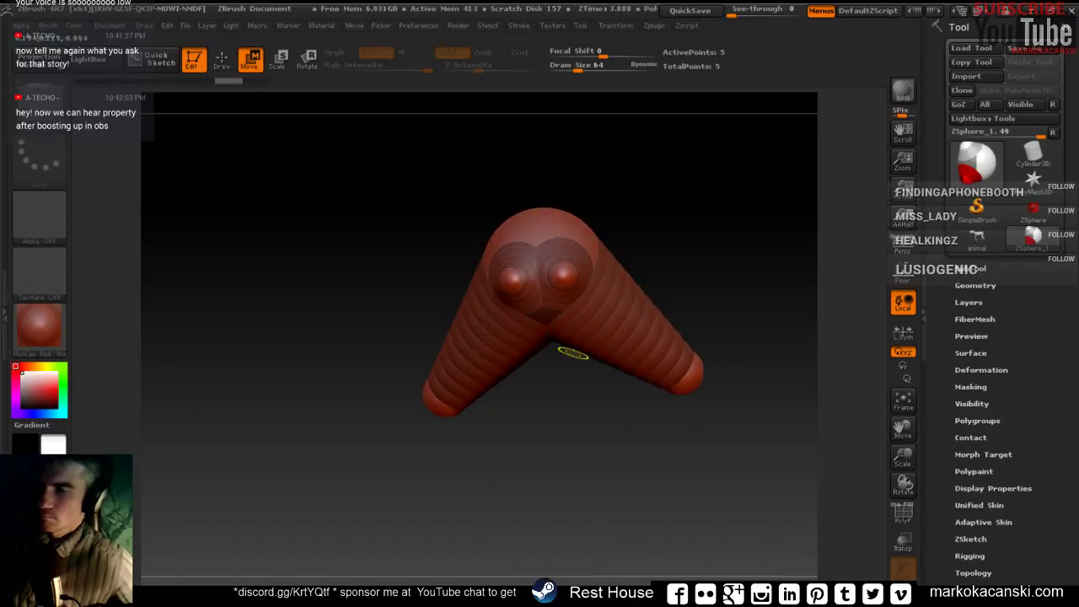
{"action": "left_click", "coordinate": [563, 271], "text": "alt"}
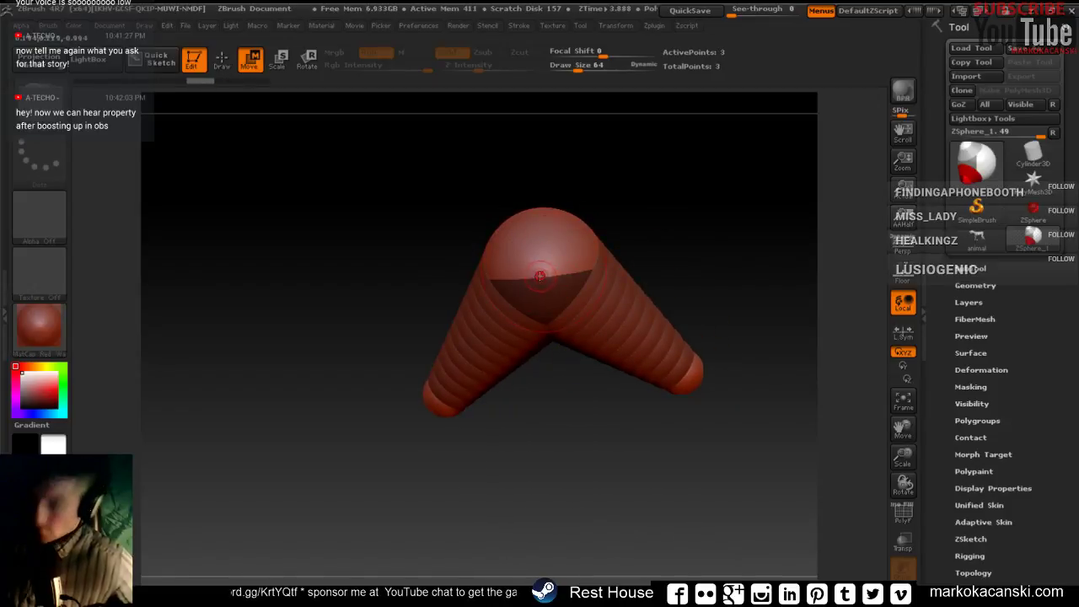
Bend the chain's end to the left, keeping the bend after undo/redo, and adjust the end sphere.
{"action": "mouse_move", "coordinate": [692, 233]}
{"action": "left_mouse_down"}
{"action": "mouse_move", "coordinate": [664, 238]}
{"action": "mouse_move", "coordinate": [649, 270]}
{"action": "mouse_move", "coordinate": [622, 279]}
{"action": "left_mouse_up"}
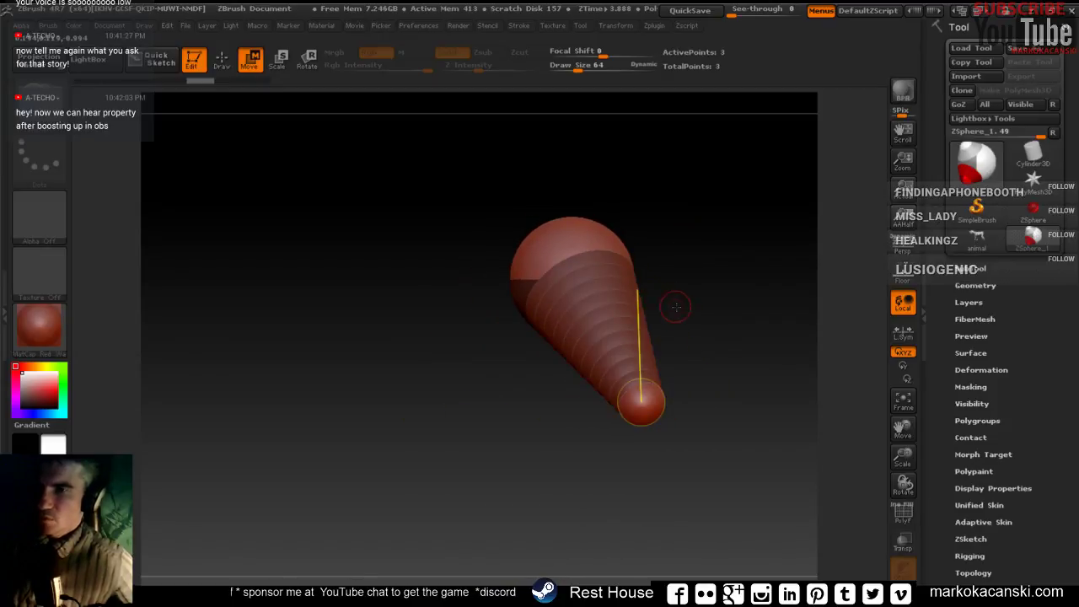
{"action": "left_click_drag", "start_coordinate": [640, 403], "coordinate": [516, 416]}
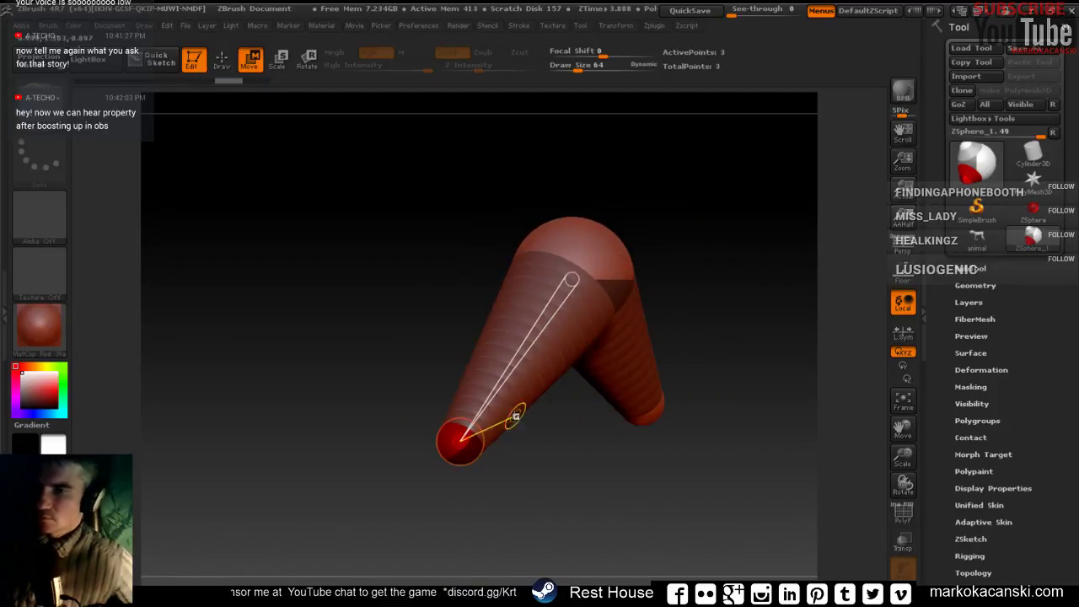
{"action": "key", "text": "ctrl+z"}
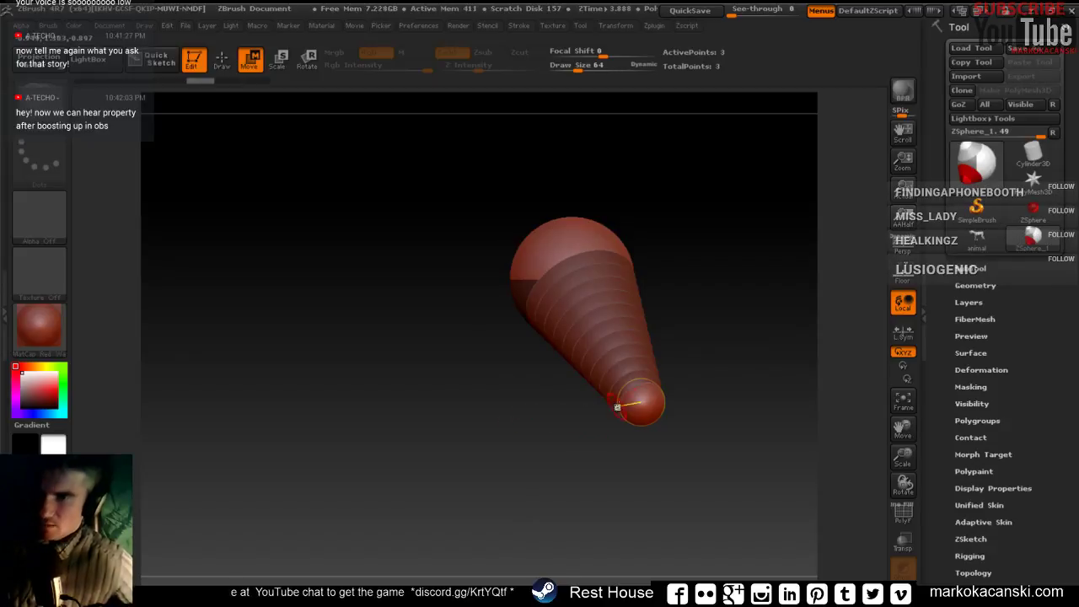
{"action": "key", "text": "ctrl+shift+z"}
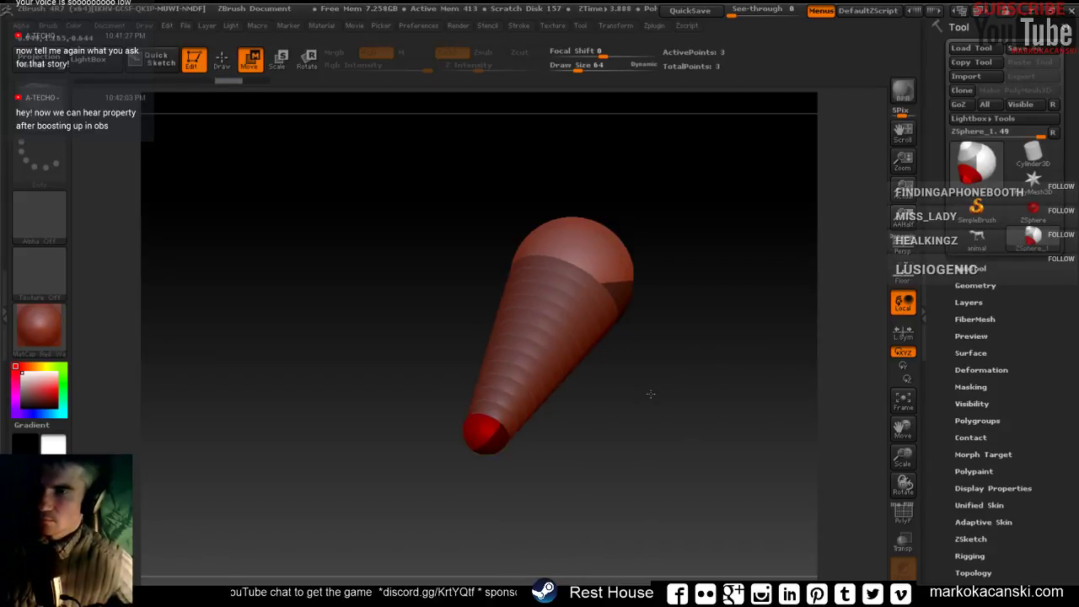
{"action": "key", "text": "ctrl+shift+z"}
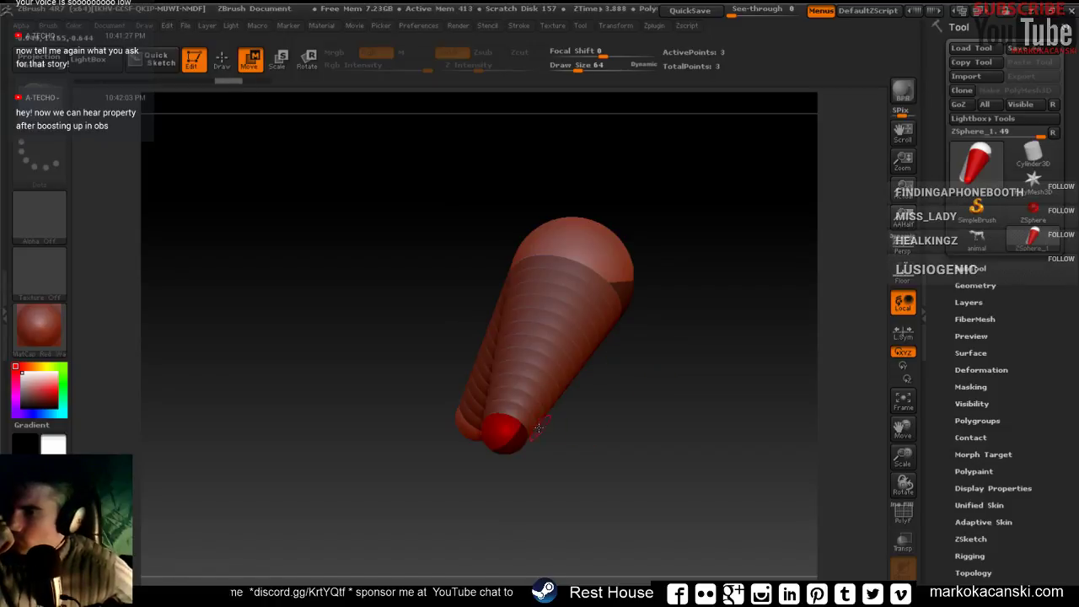
{"action": "mouse_move", "coordinate": [504, 430]}
{"action": "left_mouse_down"}
{"action": "mouse_move", "coordinate": [649, 270]}
{"action": "mouse_move", "coordinate": [612, 283]}
{"action": "left_mouse_up"}
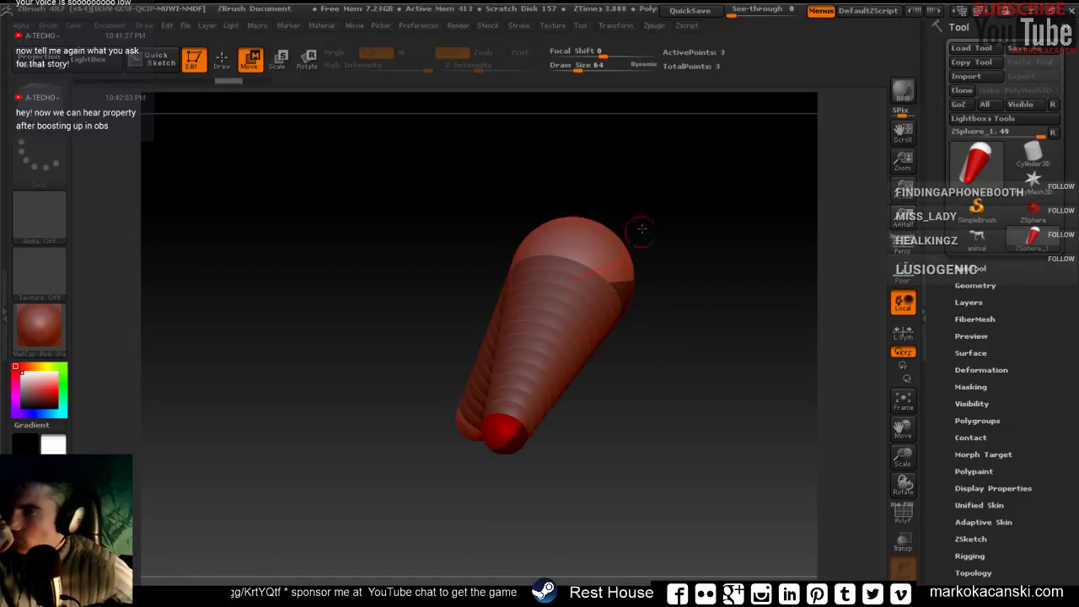
Load the animal ZSphere armature and frame the whole animal in a side view.
{"action": "left_click", "coordinate": [979, 239]}
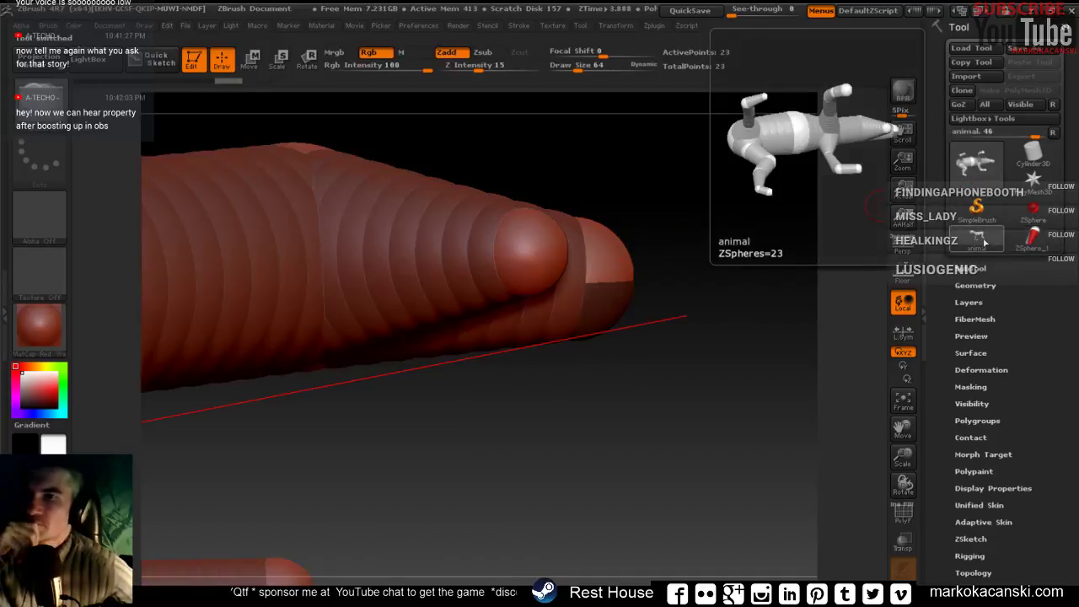
{"action": "mouse_move", "coordinate": [622, 458]}
{"action": "left_mouse_down"}
{"action": "mouse_move", "coordinate": [588, 453]}
{"action": "mouse_move", "coordinate": [585, 340]}
{"action": "left_mouse_up"}
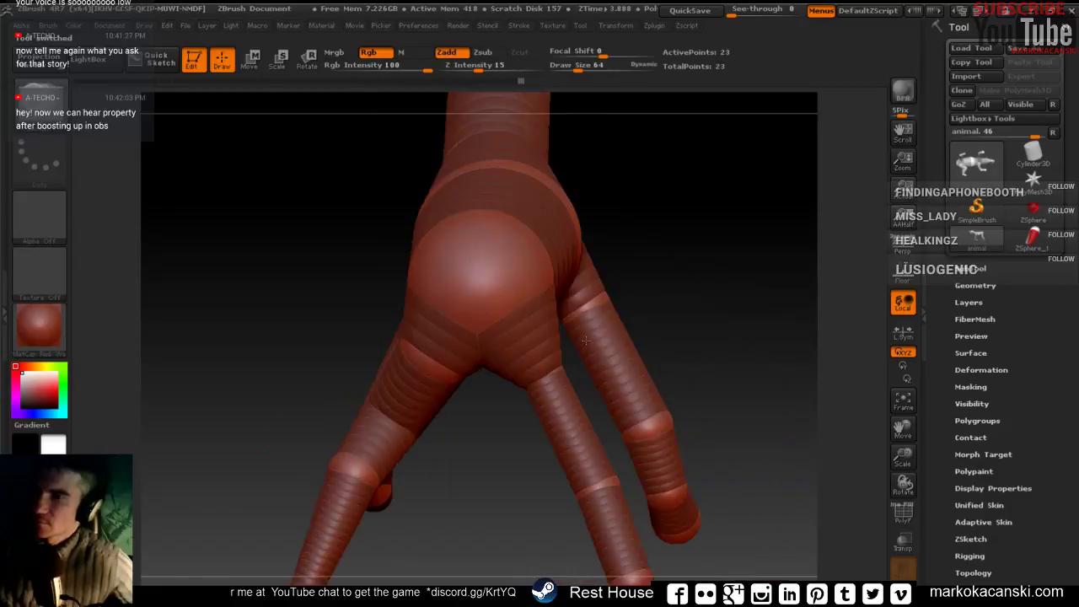
{"action": "mouse_move", "coordinate": [641, 456]}
{"action": "left_mouse_down"}
{"action": "mouse_move", "coordinate": [597, 430]}
{"action": "mouse_move", "coordinate": [773, 447]}
{"action": "mouse_move", "coordinate": [777, 518]}
{"action": "left_mouse_up"}
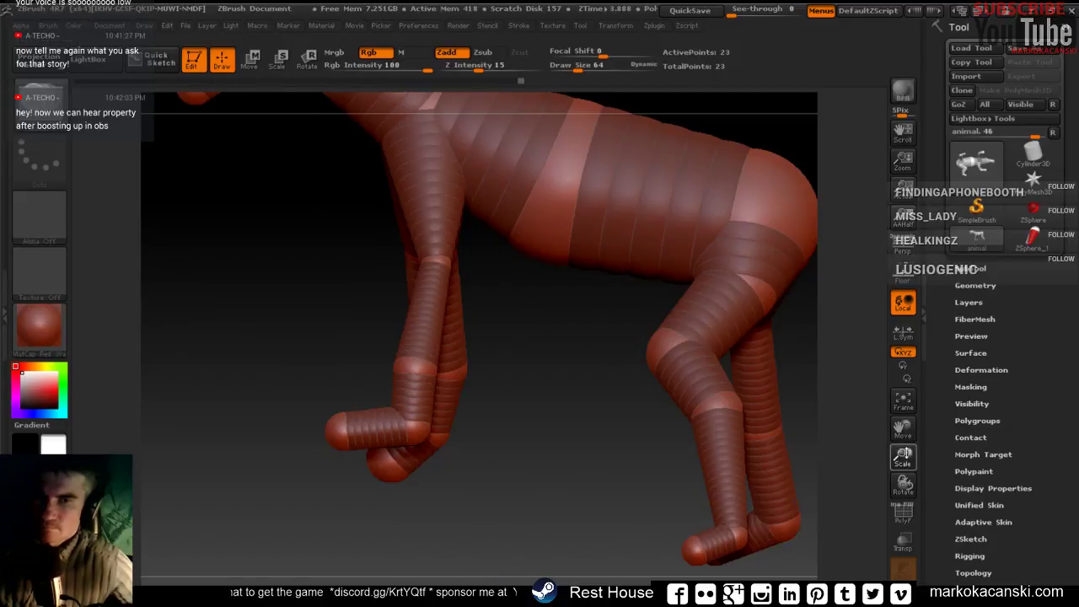
{"action": "left_click_drag", "start_coordinate": [903, 455], "coordinate": [903, 480]}
{"action": "left_click_drag", "start_coordinate": [434, 364], "coordinate": [771, 513]}
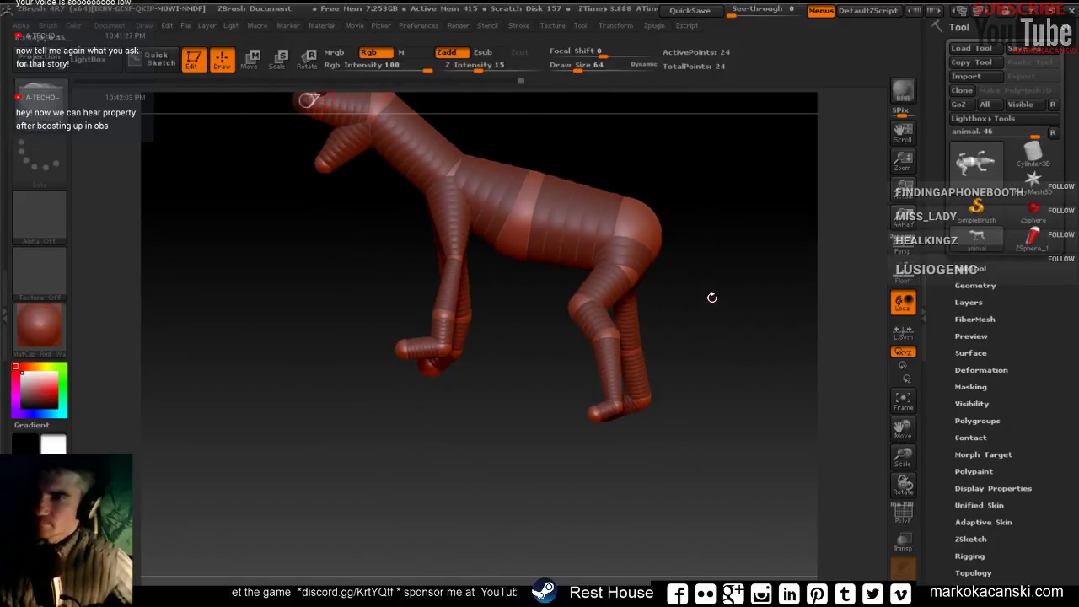
{"action": "left_click_drag", "start_coordinate": [704, 295], "coordinate": [701, 398], "text": "alt"}
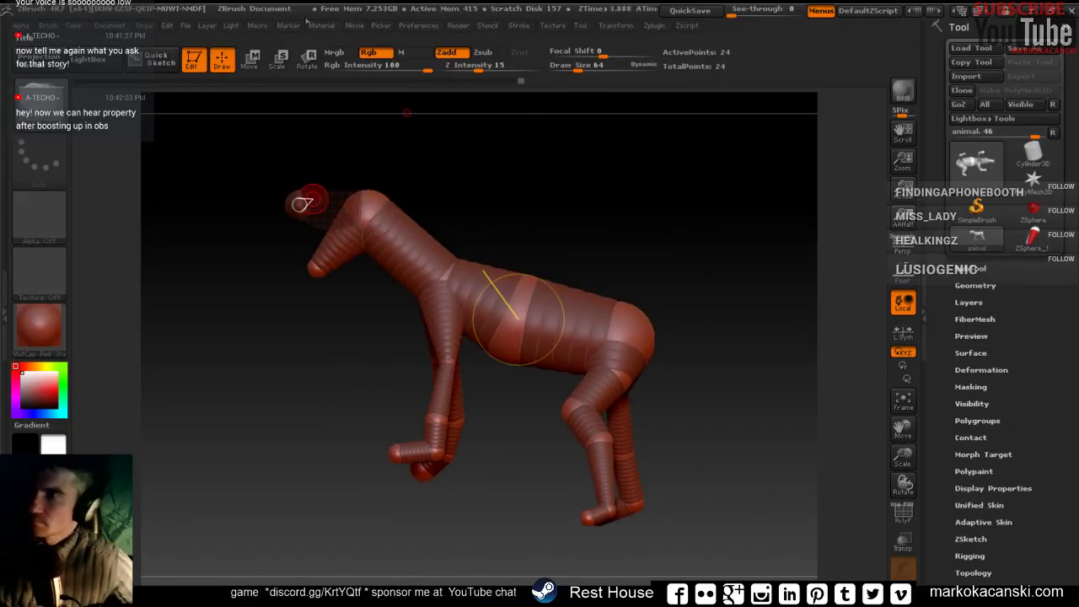
Reshape the back, reposition the neck and pull the head and jaw down to open the mouth.
{"action": "left_click", "coordinate": [251, 59]}
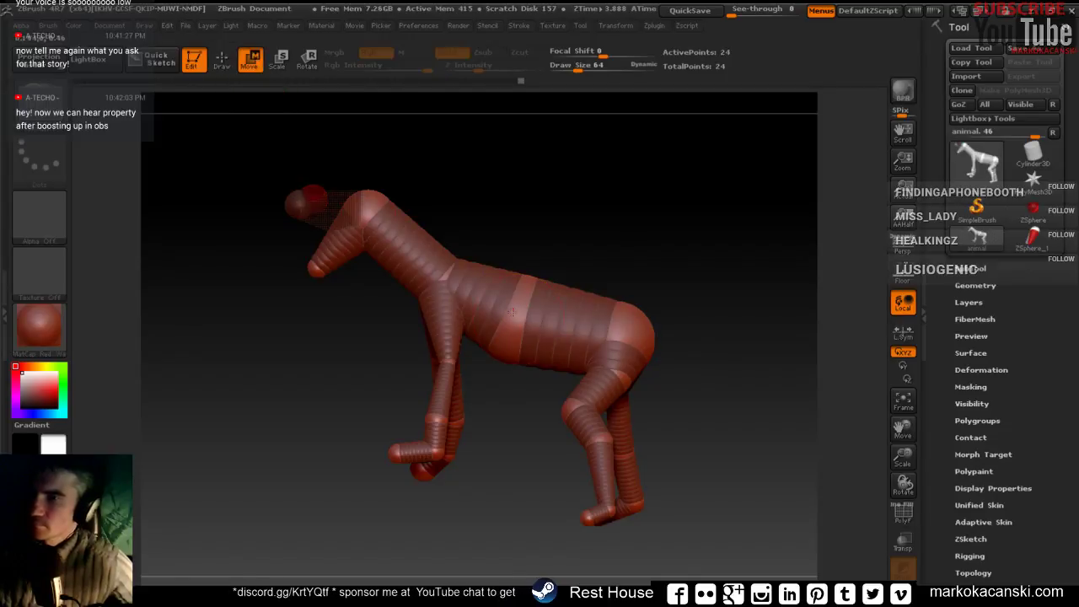
{"action": "mouse_move", "coordinate": [514, 311]}
{"action": "left_mouse_down"}
{"action": "mouse_move", "coordinate": [521, 280]}
{"action": "mouse_move", "coordinate": [522, 297]}
{"action": "left_mouse_up"}
{"action": "left_click_drag", "start_coordinate": [634, 234], "coordinate": [641, 244]}
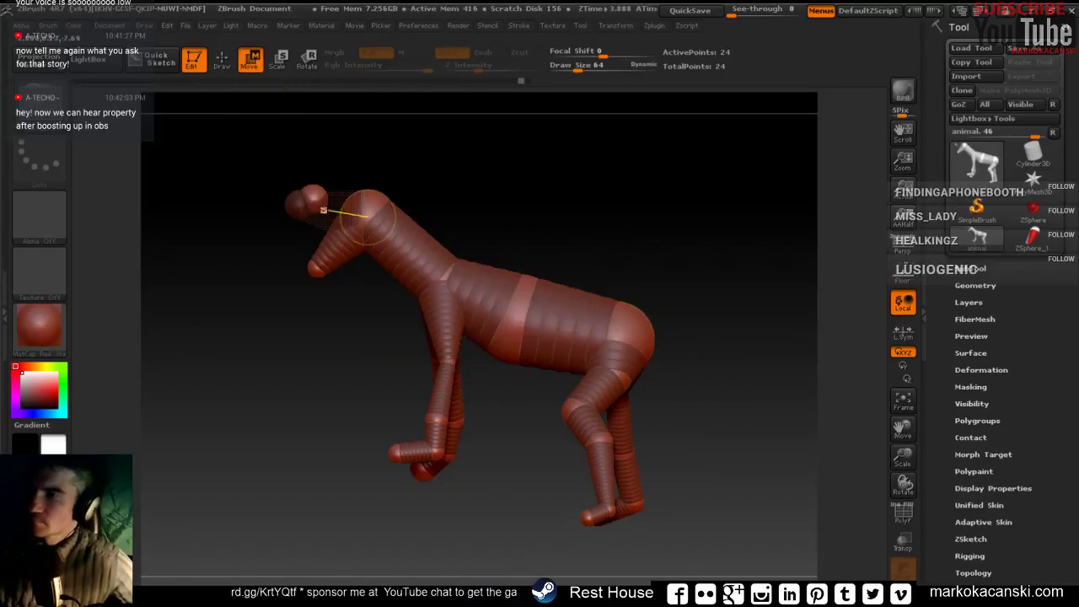
{"action": "left_click_drag", "start_coordinate": [325, 229], "coordinate": [299, 204]}
{"action": "mouse_move", "coordinate": [380, 187]}
{"action": "left_mouse_down"}
{"action": "mouse_move", "coordinate": [368, 227]}
{"action": "mouse_move", "coordinate": [253, 203]}
{"action": "mouse_move", "coordinate": [244, 216]}
{"action": "mouse_move", "coordinate": [278, 285]}
{"action": "left_mouse_up"}
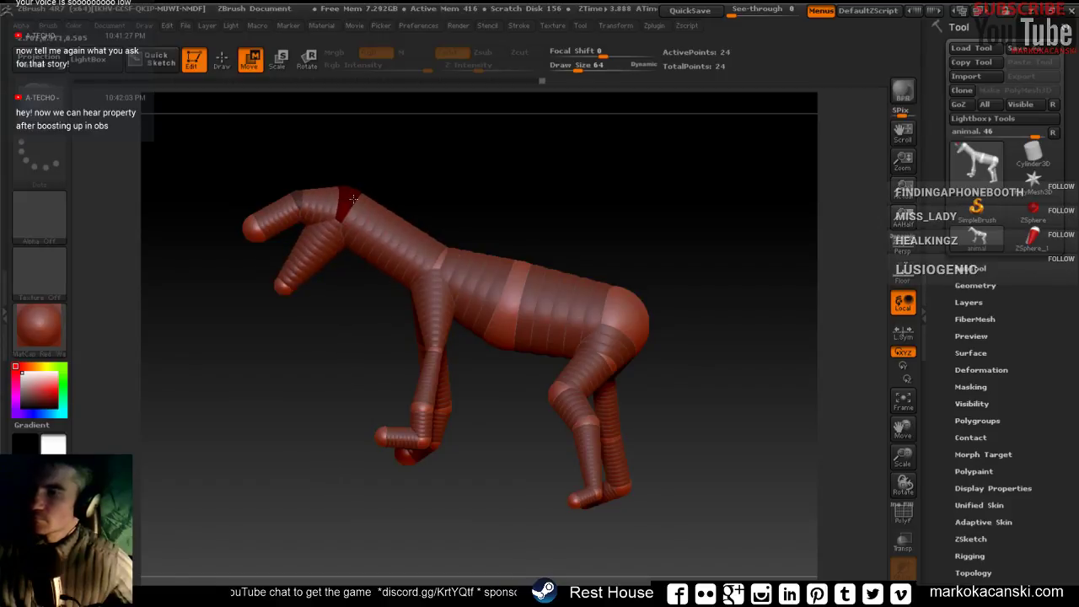
Raise the neck, mid-back and hip spheres and tuck the hind lower leg under the body.
{"action": "left_click_drag", "start_coordinate": [430, 259], "coordinate": [426, 231]}
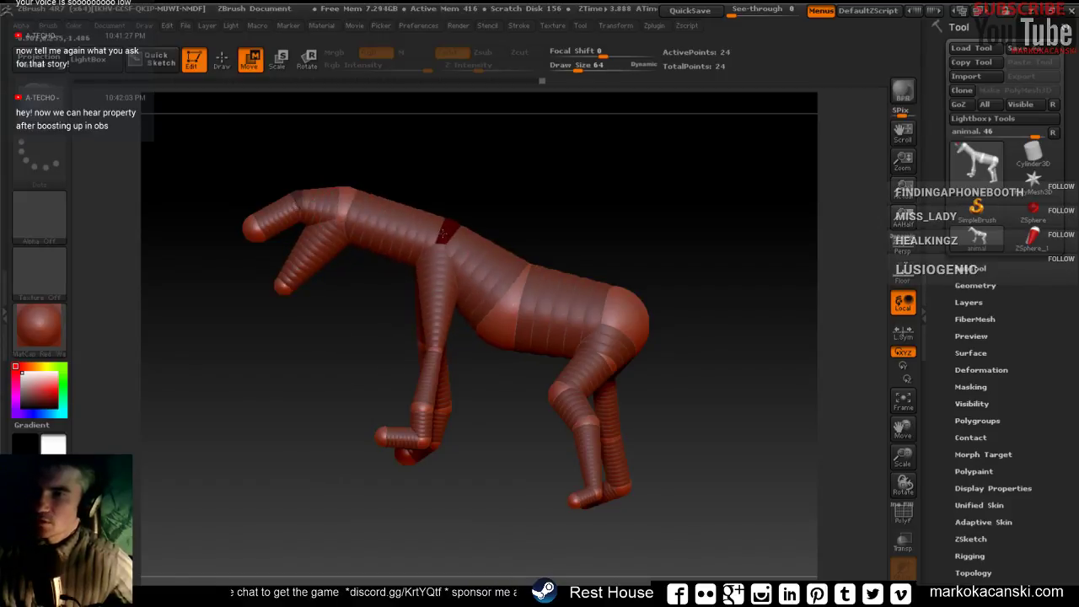
{"action": "left_click_drag", "start_coordinate": [529, 279], "coordinate": [539, 251]}
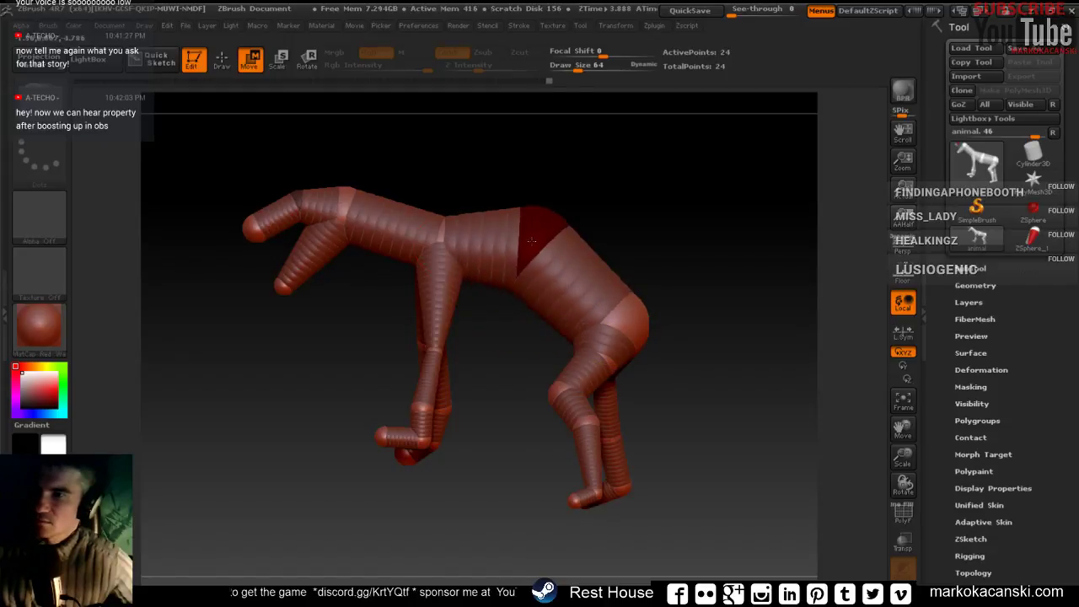
{"action": "left_click_drag", "start_coordinate": [623, 331], "coordinate": [661, 253]}
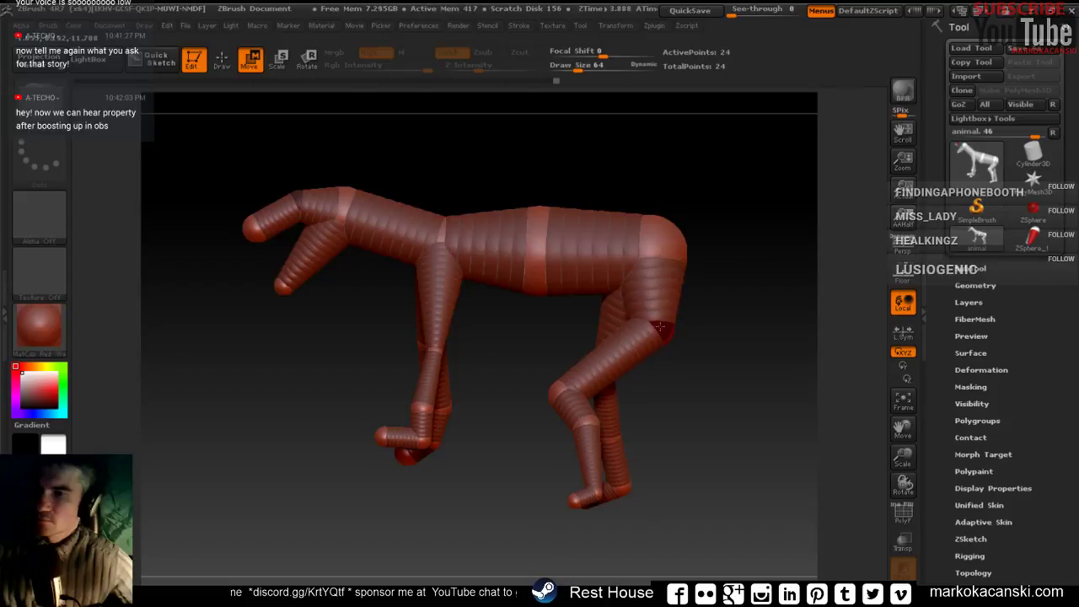
{"action": "mouse_move", "coordinate": [551, 378]}
{"action": "left_mouse_down"}
{"action": "mouse_move", "coordinate": [634, 432]}
{"action": "mouse_move", "coordinate": [625, 381]}
{"action": "left_mouse_up"}
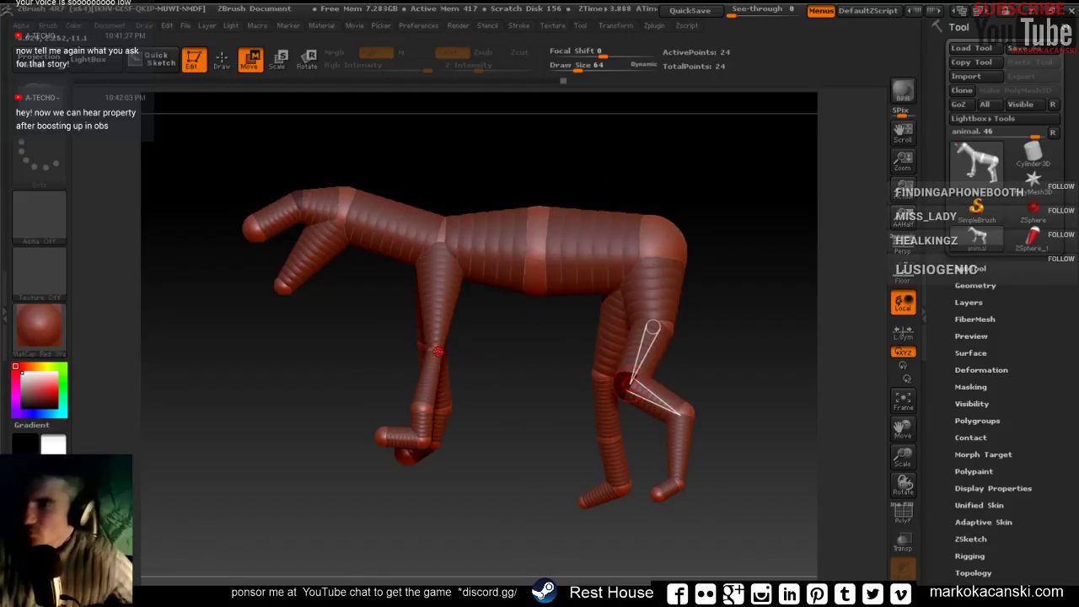
Add a new sphere on the front leg.
{"action": "key", "text": "q"}
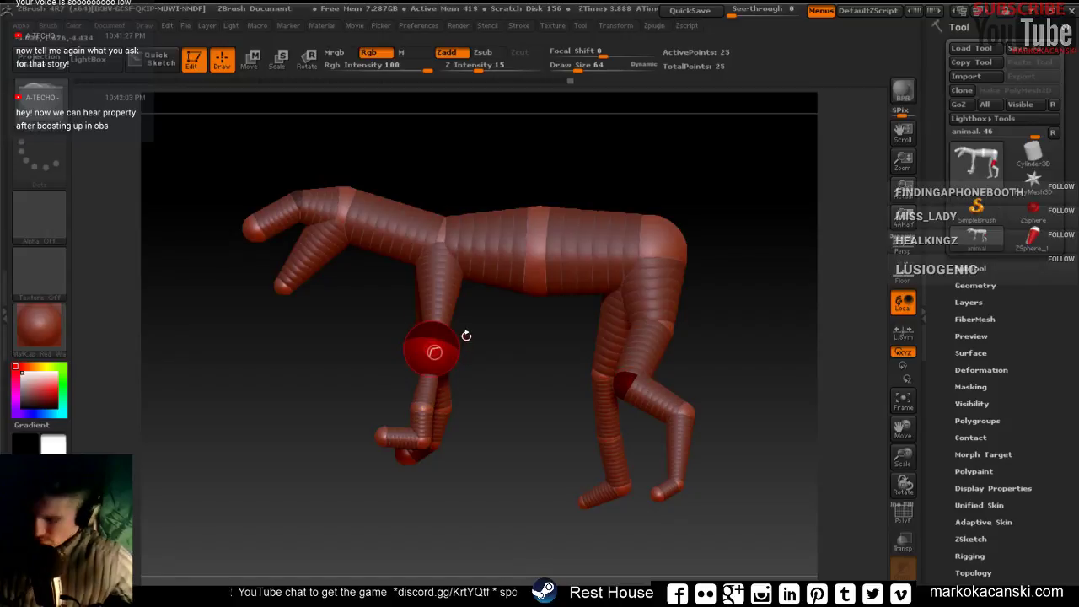
{"action": "left_click_drag", "start_coordinate": [432, 350], "coordinate": [409, 293], "text": "ctrl"}
{"action": "key", "text": "e"}
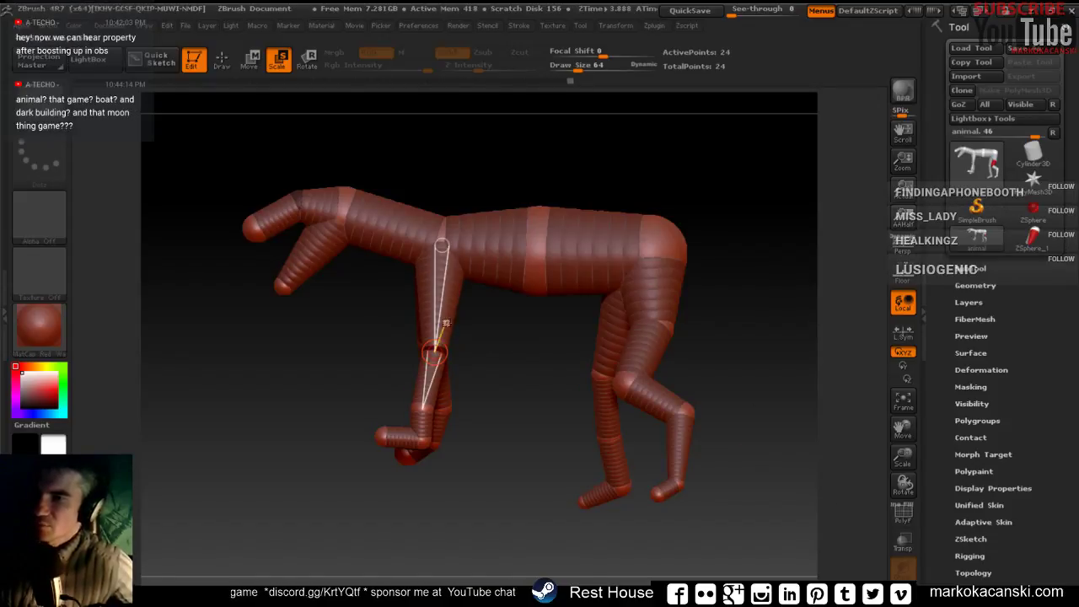
{"action": "left_click_drag", "start_coordinate": [445, 322], "coordinate": [428, 355]}
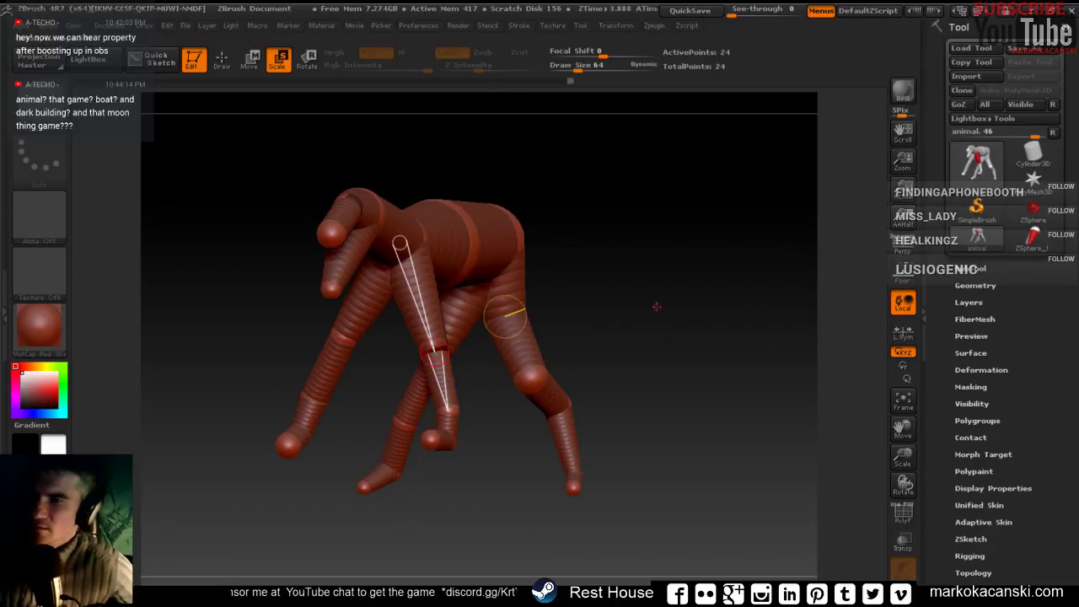
{"action": "left_click_drag", "start_coordinate": [657, 306], "coordinate": [590, 310], "text": "shift"}
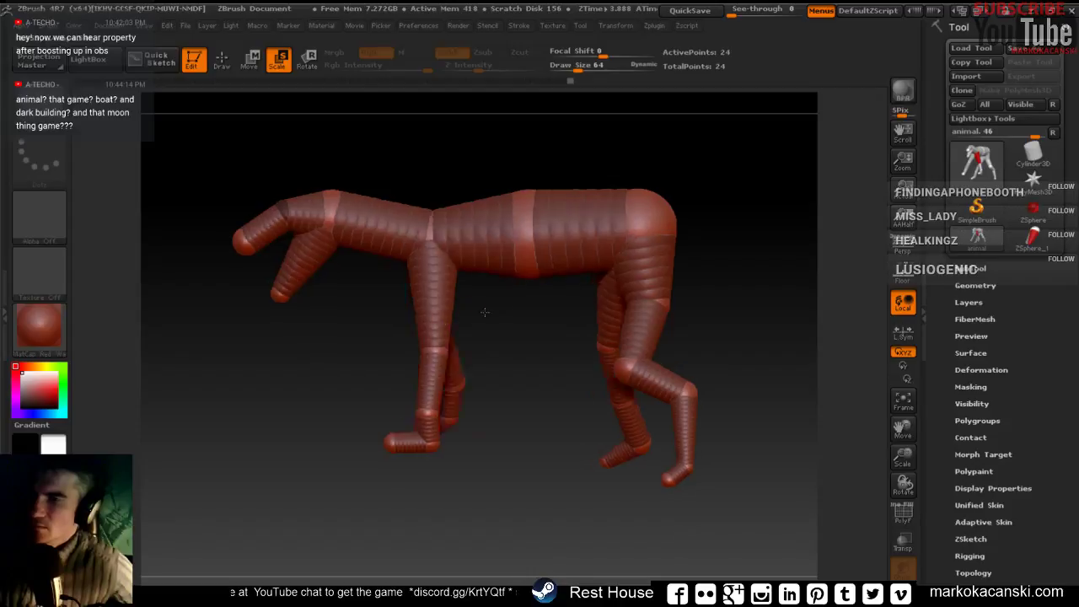
{"action": "left_click_drag", "start_coordinate": [485, 312], "coordinate": [517, 315]}
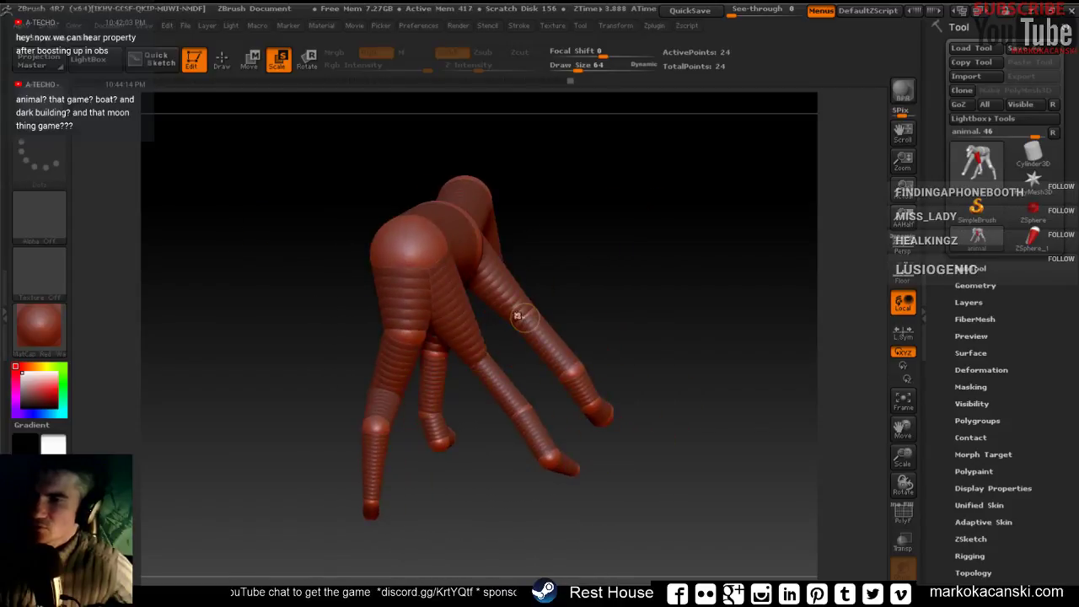
{"action": "mouse_move", "coordinate": [518, 315]}
{"action": "left_mouse_down"}
{"action": "mouse_move", "coordinate": [541, 345]}
{"action": "mouse_move", "coordinate": [497, 221]}
{"action": "mouse_move", "coordinate": [588, 302]}
{"action": "left_mouse_up"}
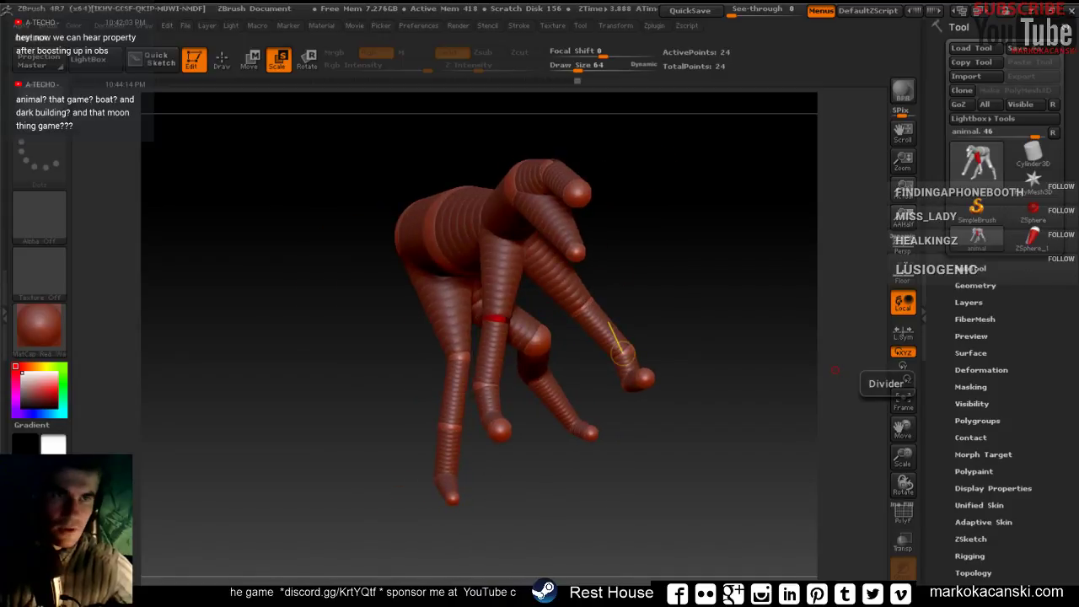